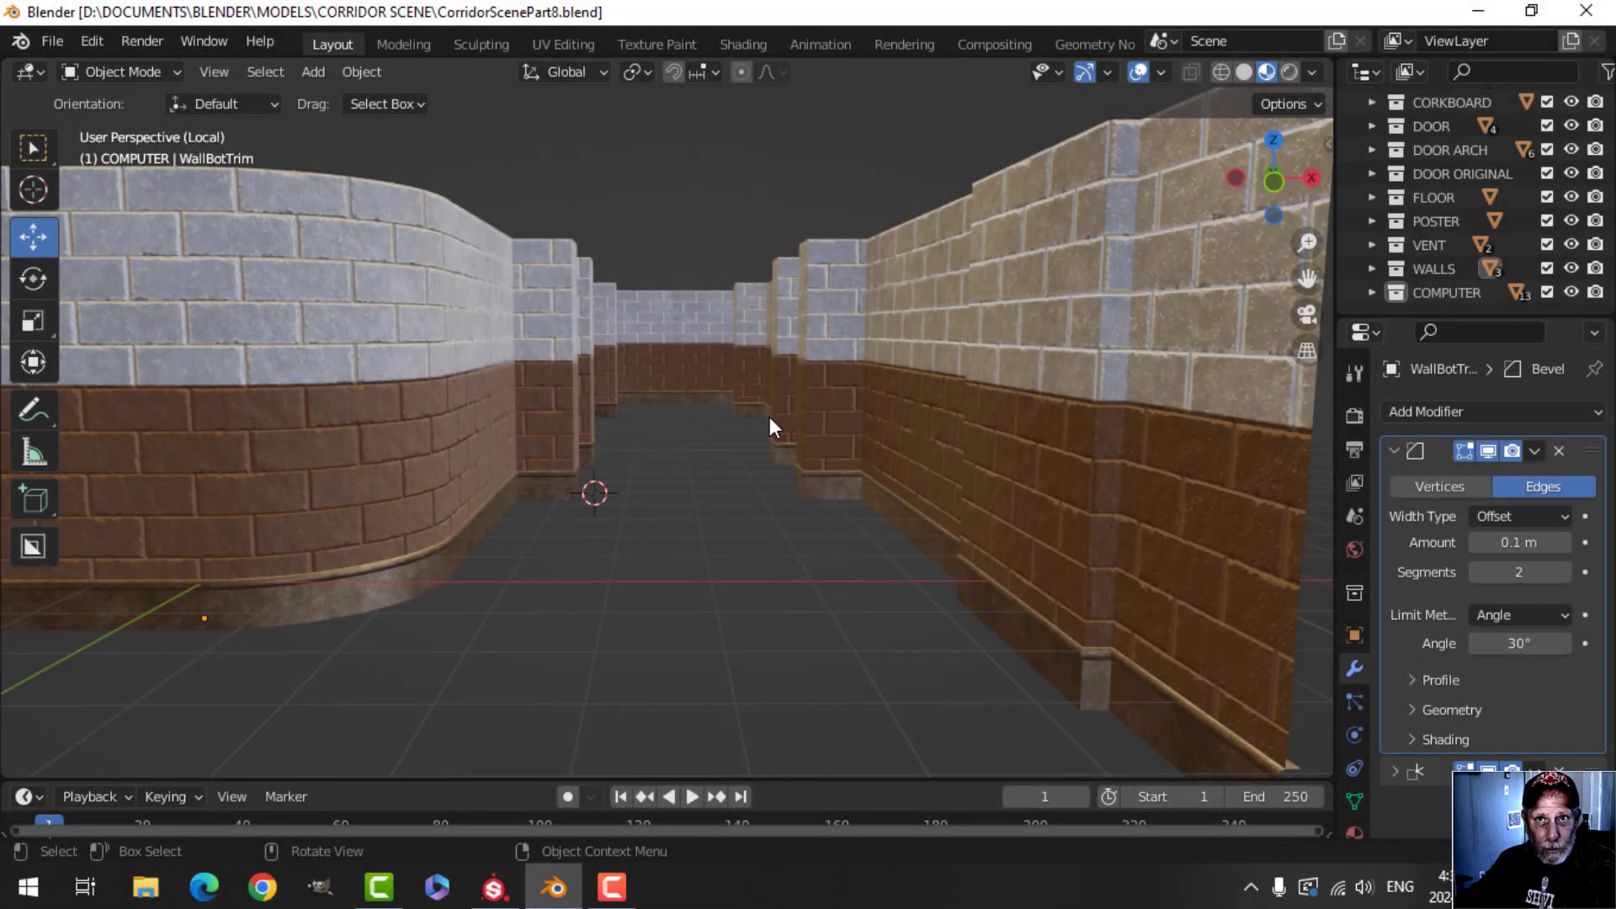
# Step: Add a 2 m mesh plane at the 3D cursor between the corridor walls, seen in top view
pyautogui.moveTo(769, 416)
pyautogui.mouseDown(button='middle')
pyautogui.moveTo(797, 399)
pyautogui.moveTo(775, 426)
pyautogui.moveTo(786, 437)
pyautogui.mouseUp(button='middle')
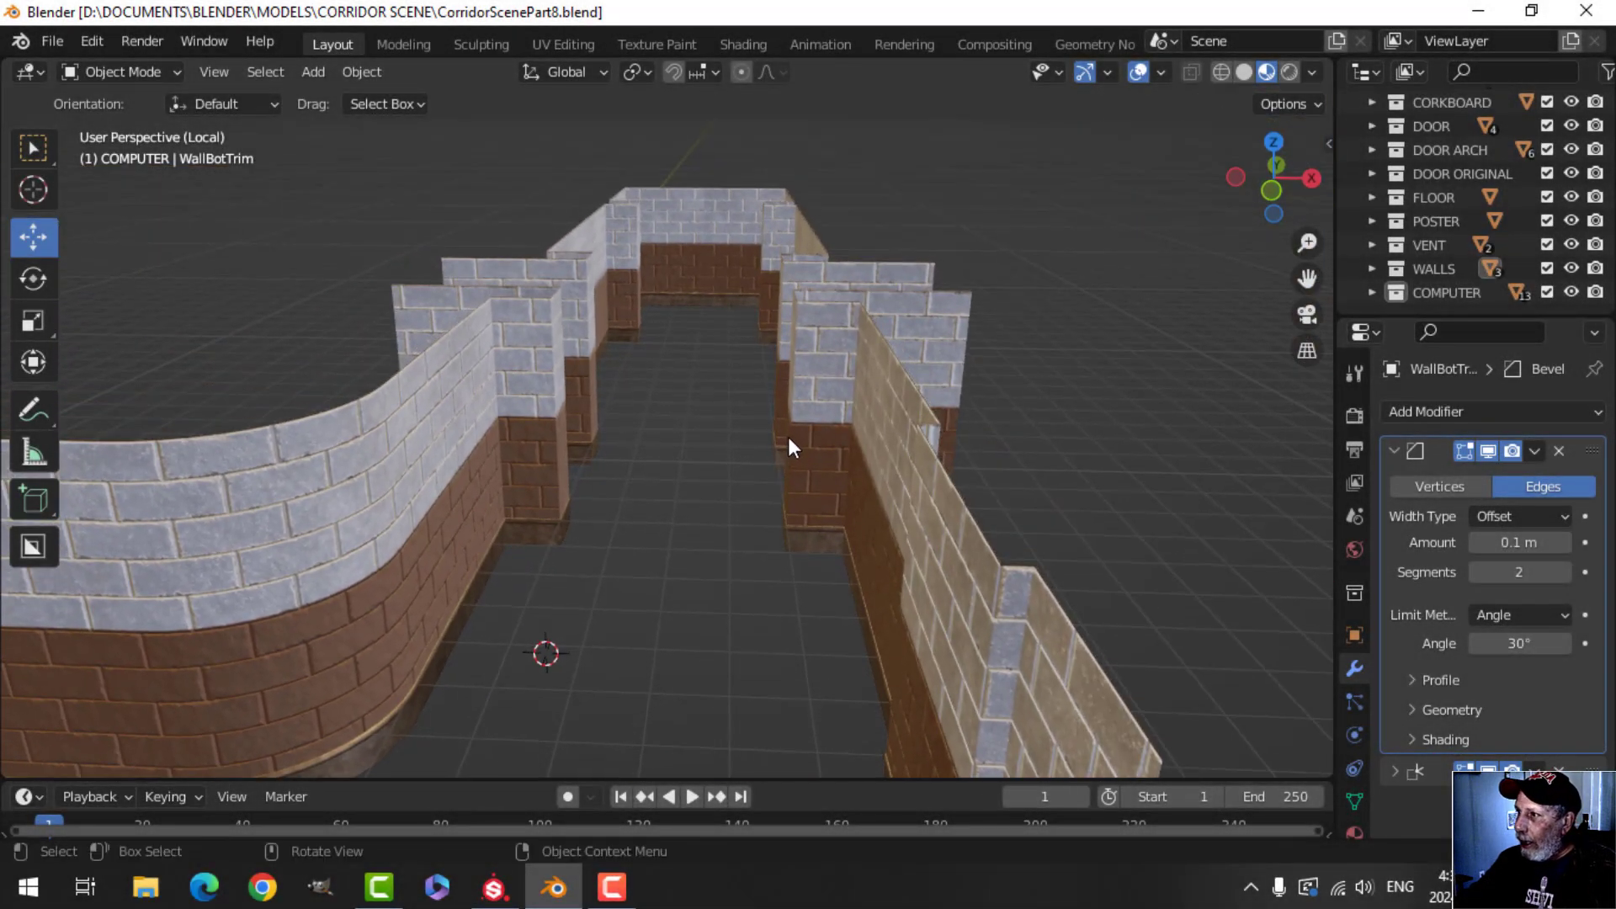
pyautogui.moveTo(640, 480); pyautogui.dragTo(719, 401, button='middle')
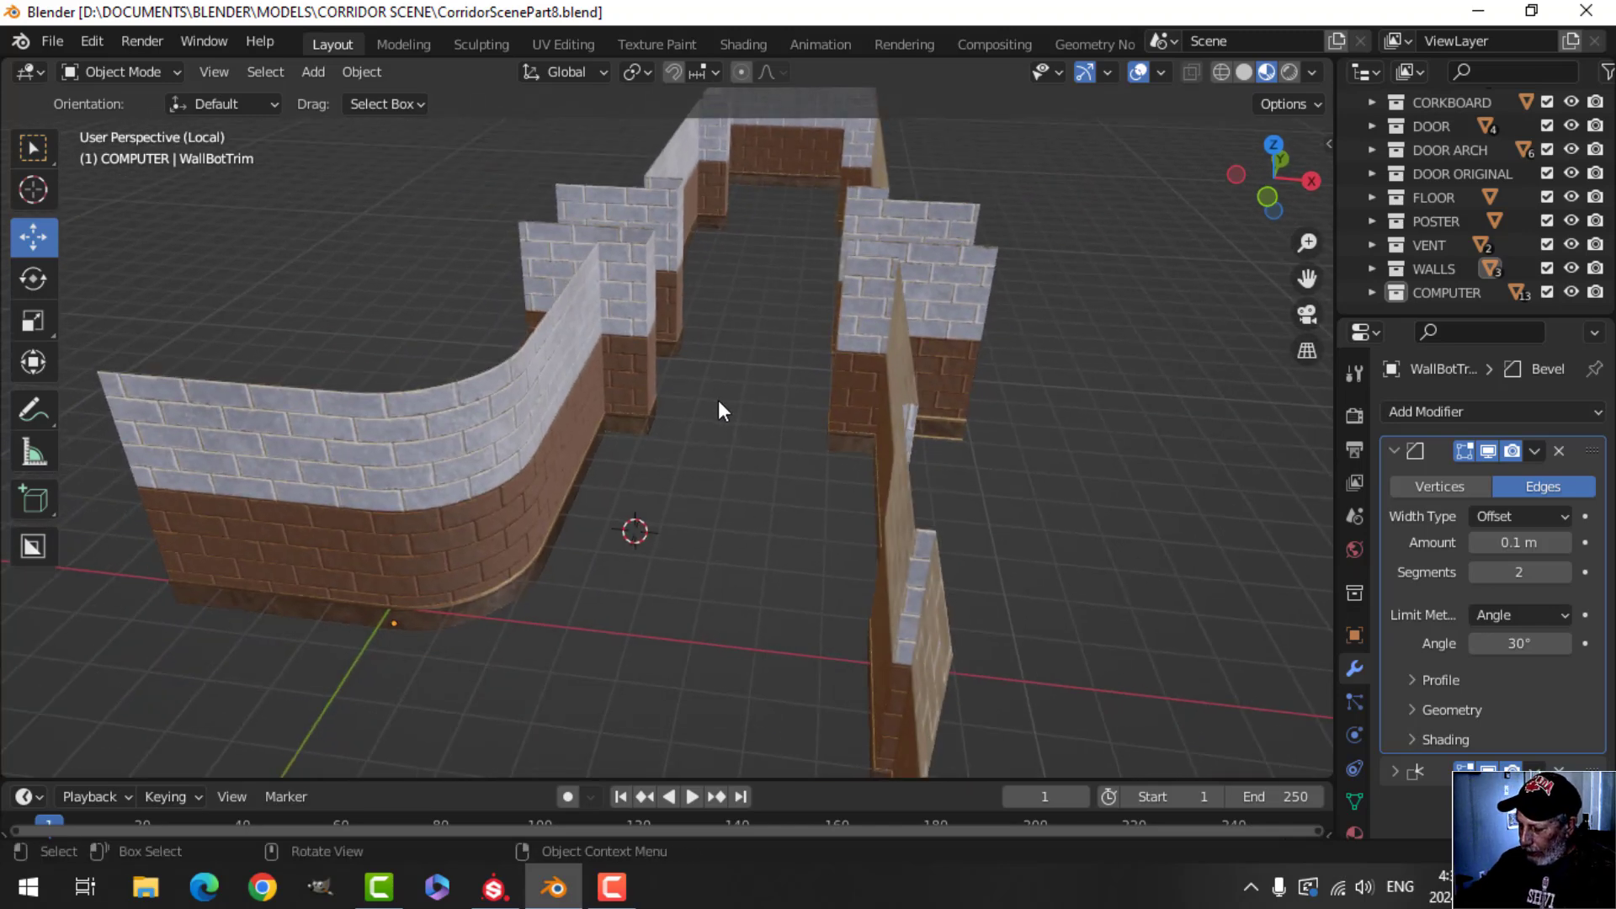
pyautogui.press('KP_7')
pyautogui.hotkey('shift', 'a')
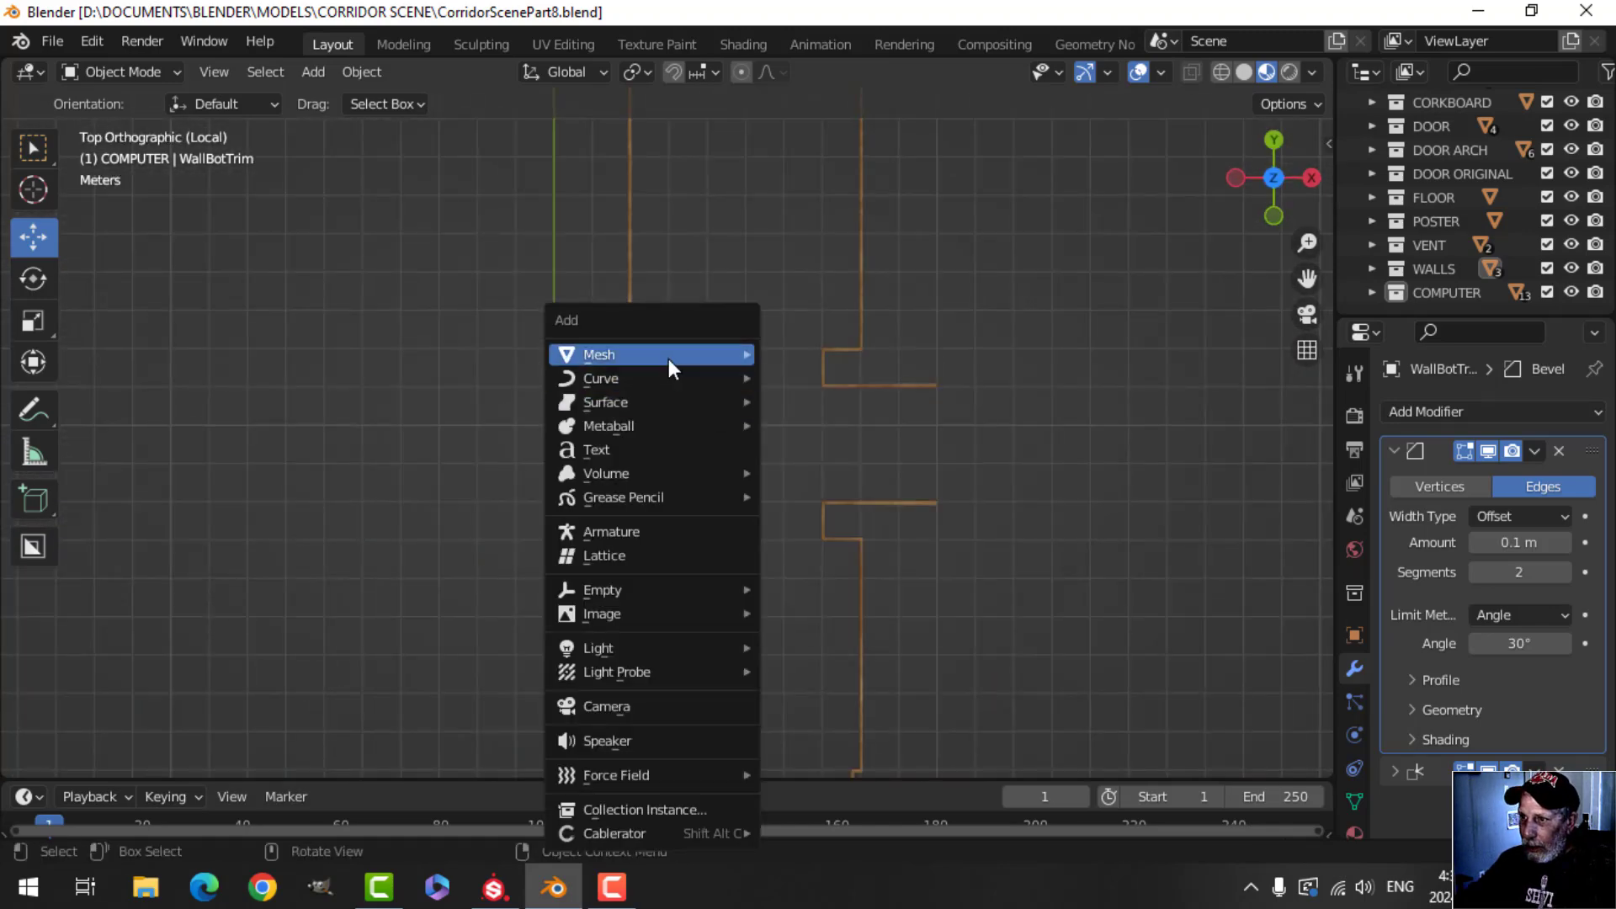
pyautogui.moveTo(669, 357)
pyautogui.click(805, 353)
pyautogui.press('KP_Decimal')
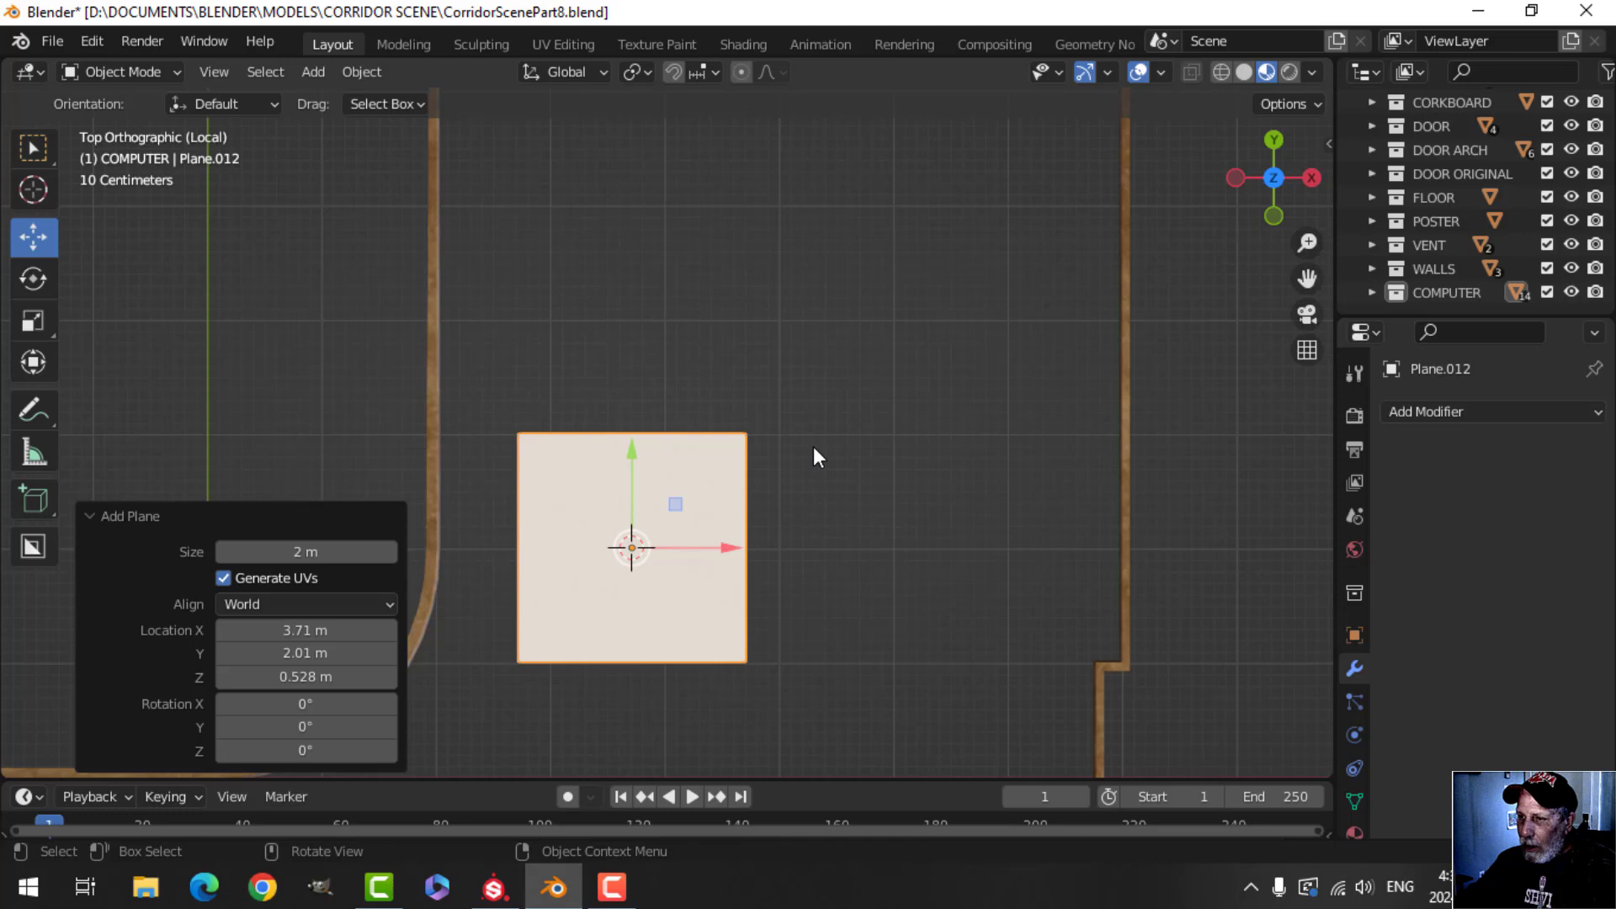
pyautogui.scroll(-2, 527, 350)
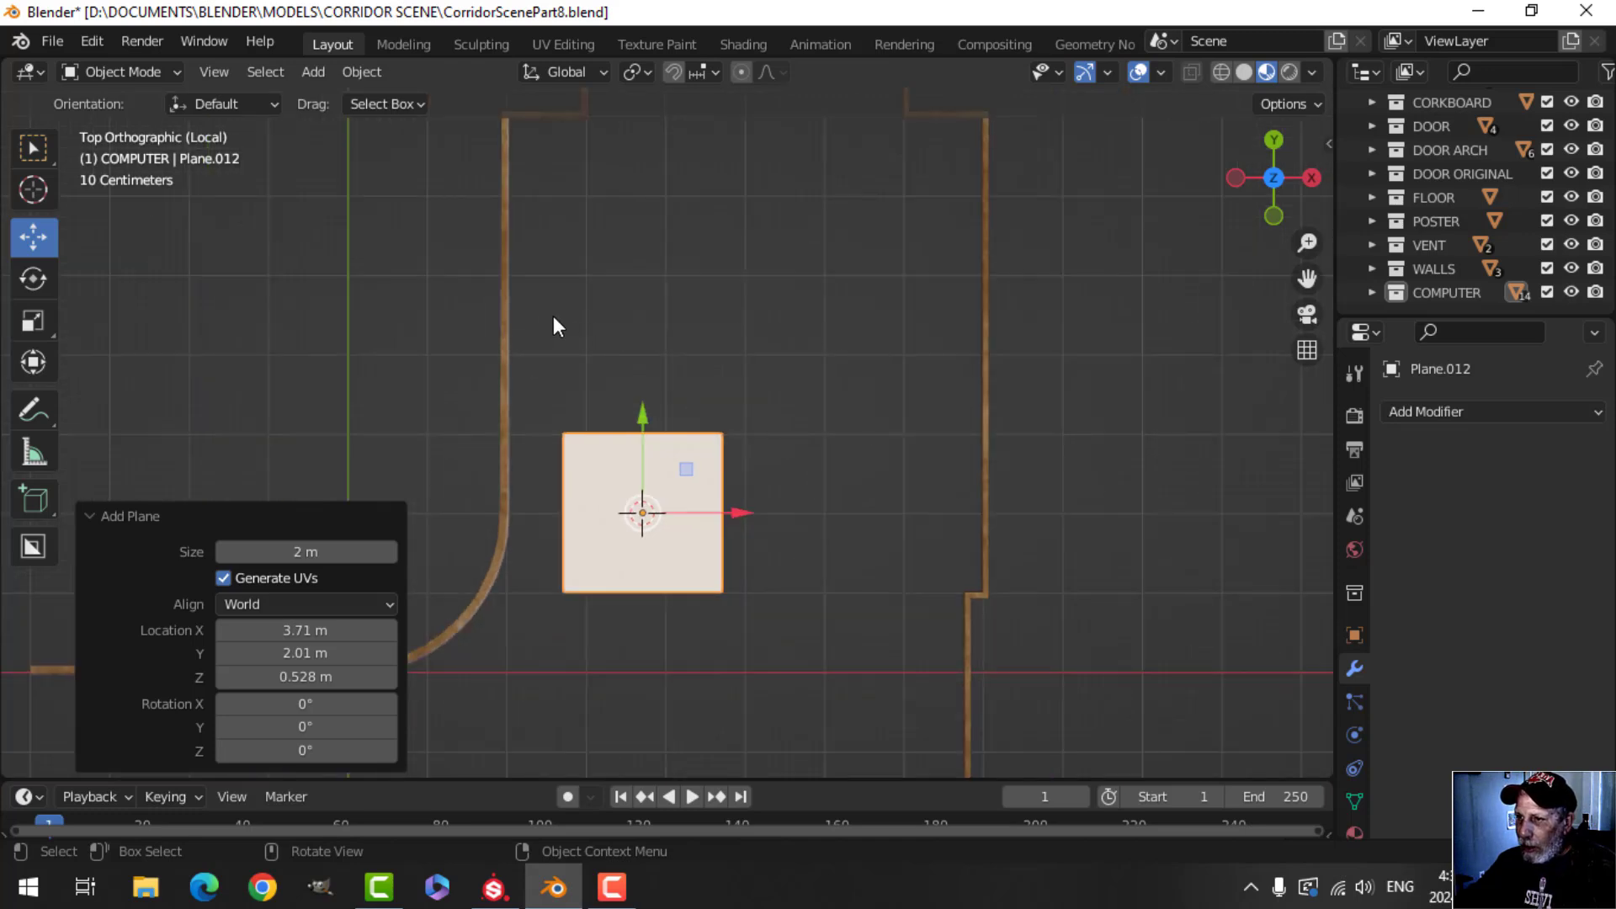
# Step: Divide the plane into quarters with two centred loop cuts and display the viewport in solid shading
pyautogui.press('Tab')
pyautogui.hotkey('ctrl', 'r')
pyautogui.click(643, 442)
pyautogui.rightClick(717, 487)
pyautogui.hotkey('ctrl', 'r')
pyautogui.click(715, 505)
pyautogui.rightClick(715, 505)
pyautogui.click(1244, 71)
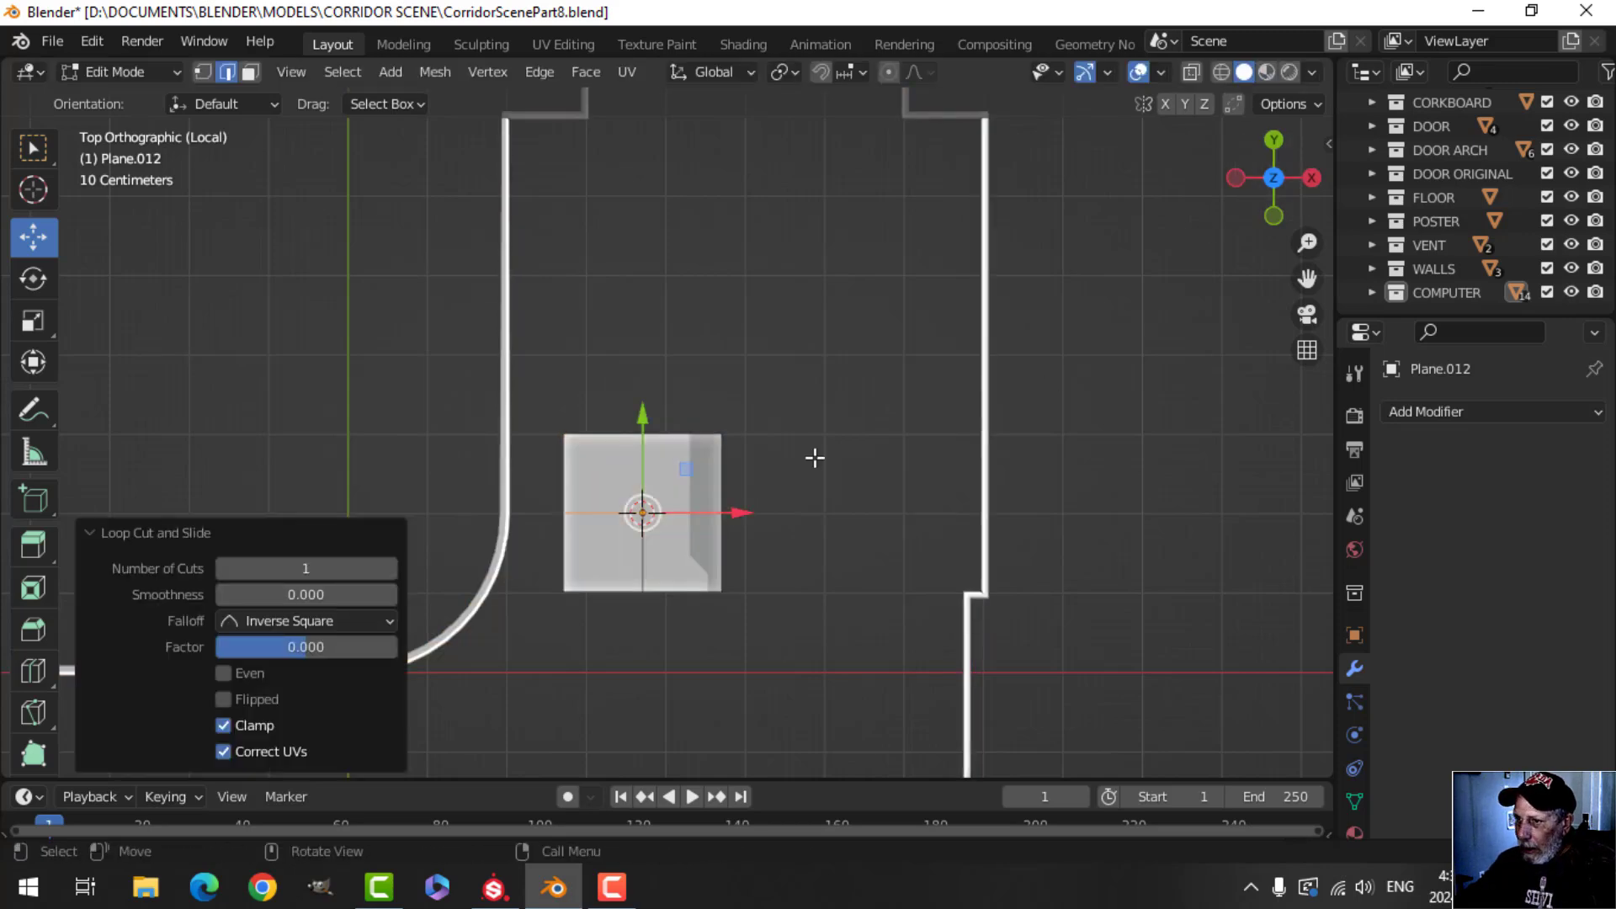
# Step: Delete three of the plane's four faces, keeping only the upper-left quarter as seen from above
pyautogui.scroll(2, 761, 541)
pyautogui.click(801, 483)
pyautogui.press('3')
pyautogui.click(589, 551)
pyautogui.keyDown('shift'); pyautogui.click(695, 563); pyautogui.keyUp('shift')
pyautogui.keyDown('shift'); pyautogui.click(711, 433); pyautogui.keyUp('shift')
pyautogui.press('x')
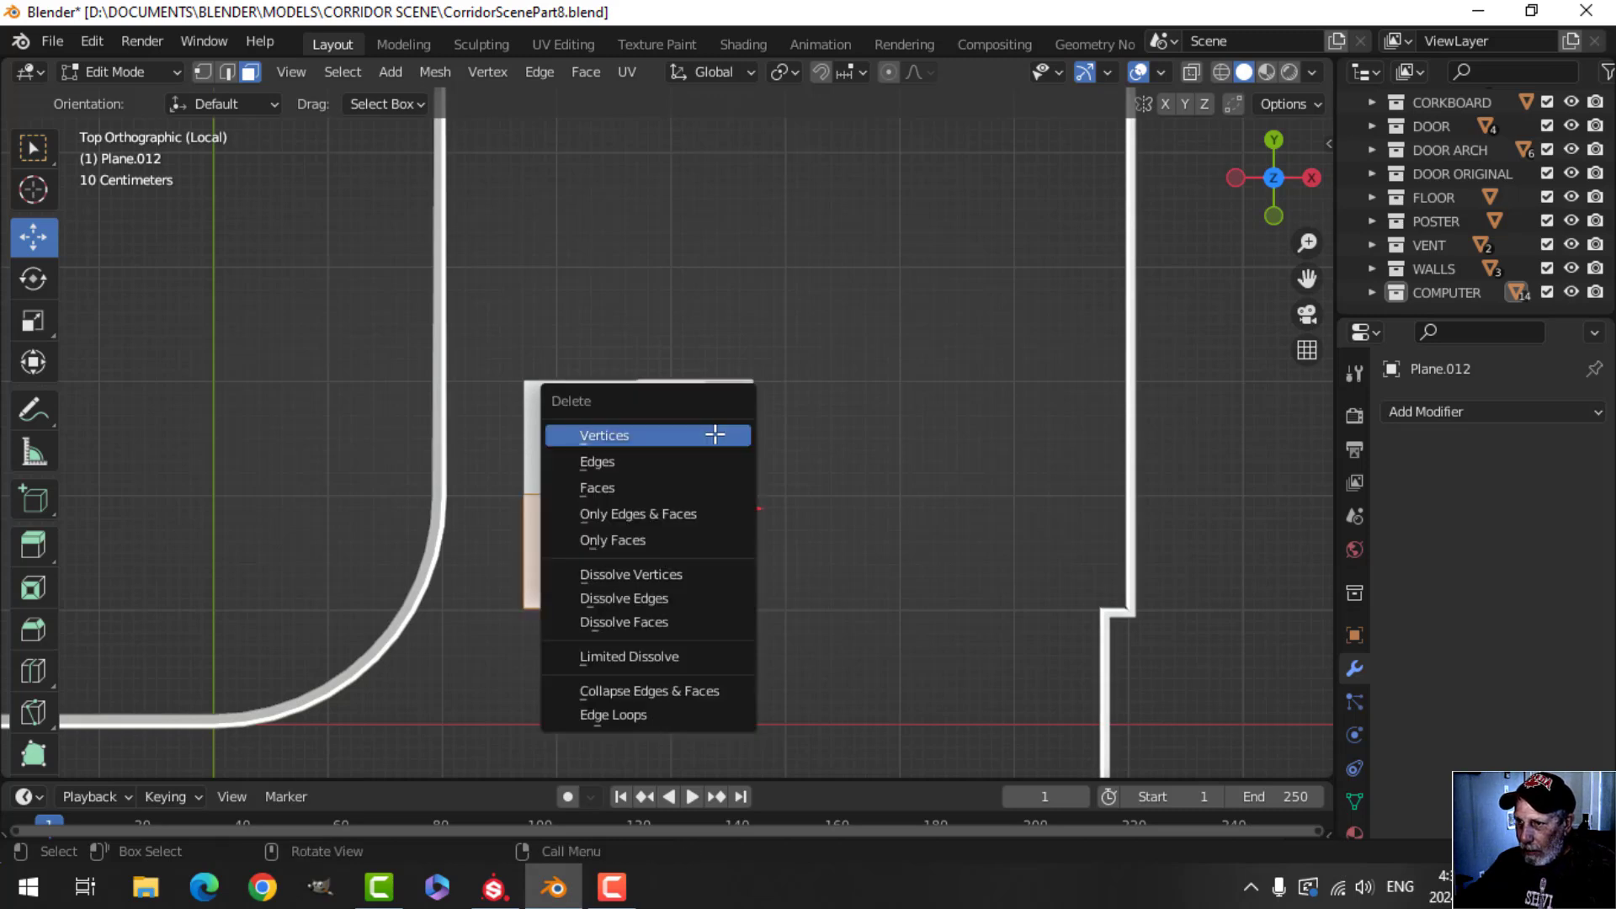
pyautogui.click(660, 486)
# Step: Select the whole remaining face and set the snap target to Edge
pyautogui.scroll(-2, 719, 457)
pyautogui.scroll(-1, 719, 457)
pyautogui.press('a')
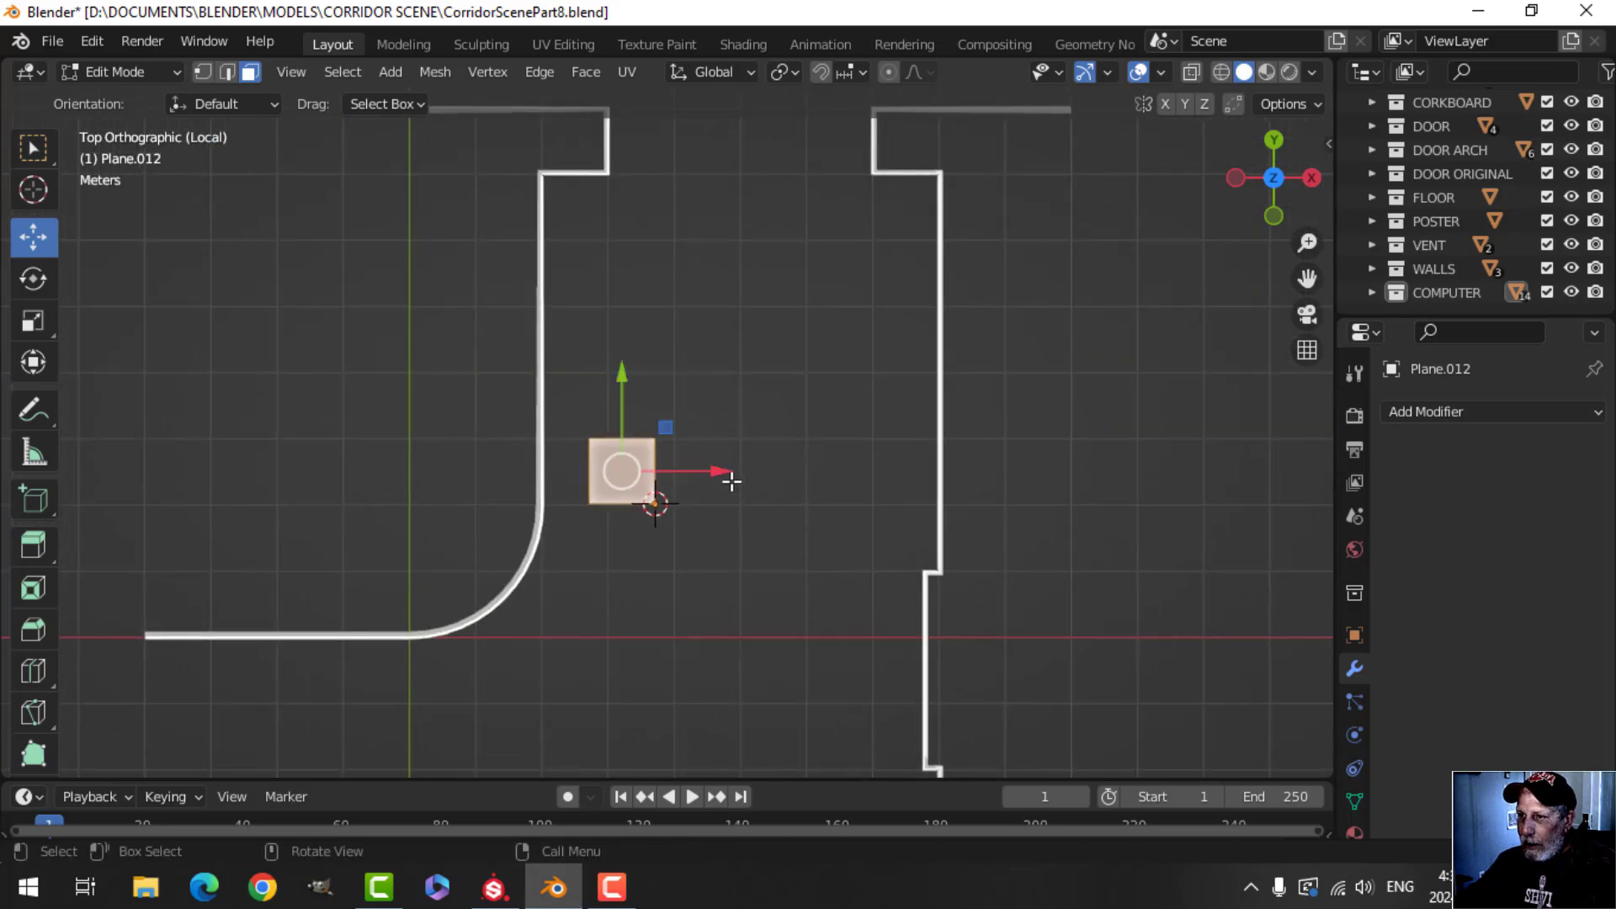
pyautogui.click(841, 74)
pyautogui.click(815, 187)
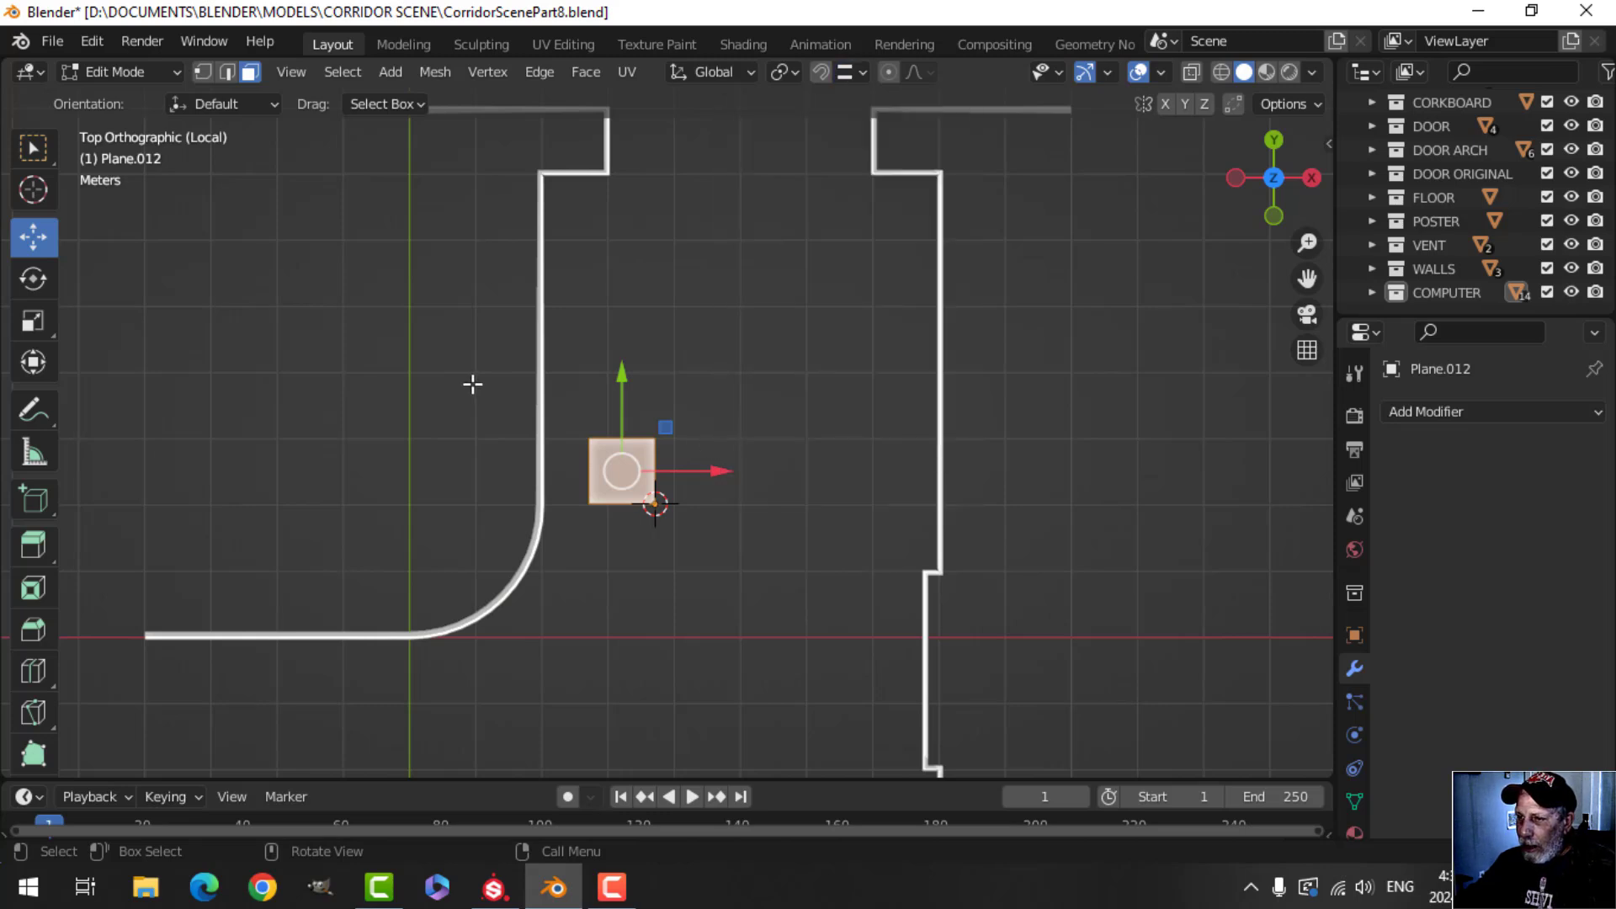
# Step: Move the plane about -0.52 m in X and 3.72 m in Y, beside the left wall's corner at the doorway
pyautogui.press('Tab')
pyautogui.press('g')
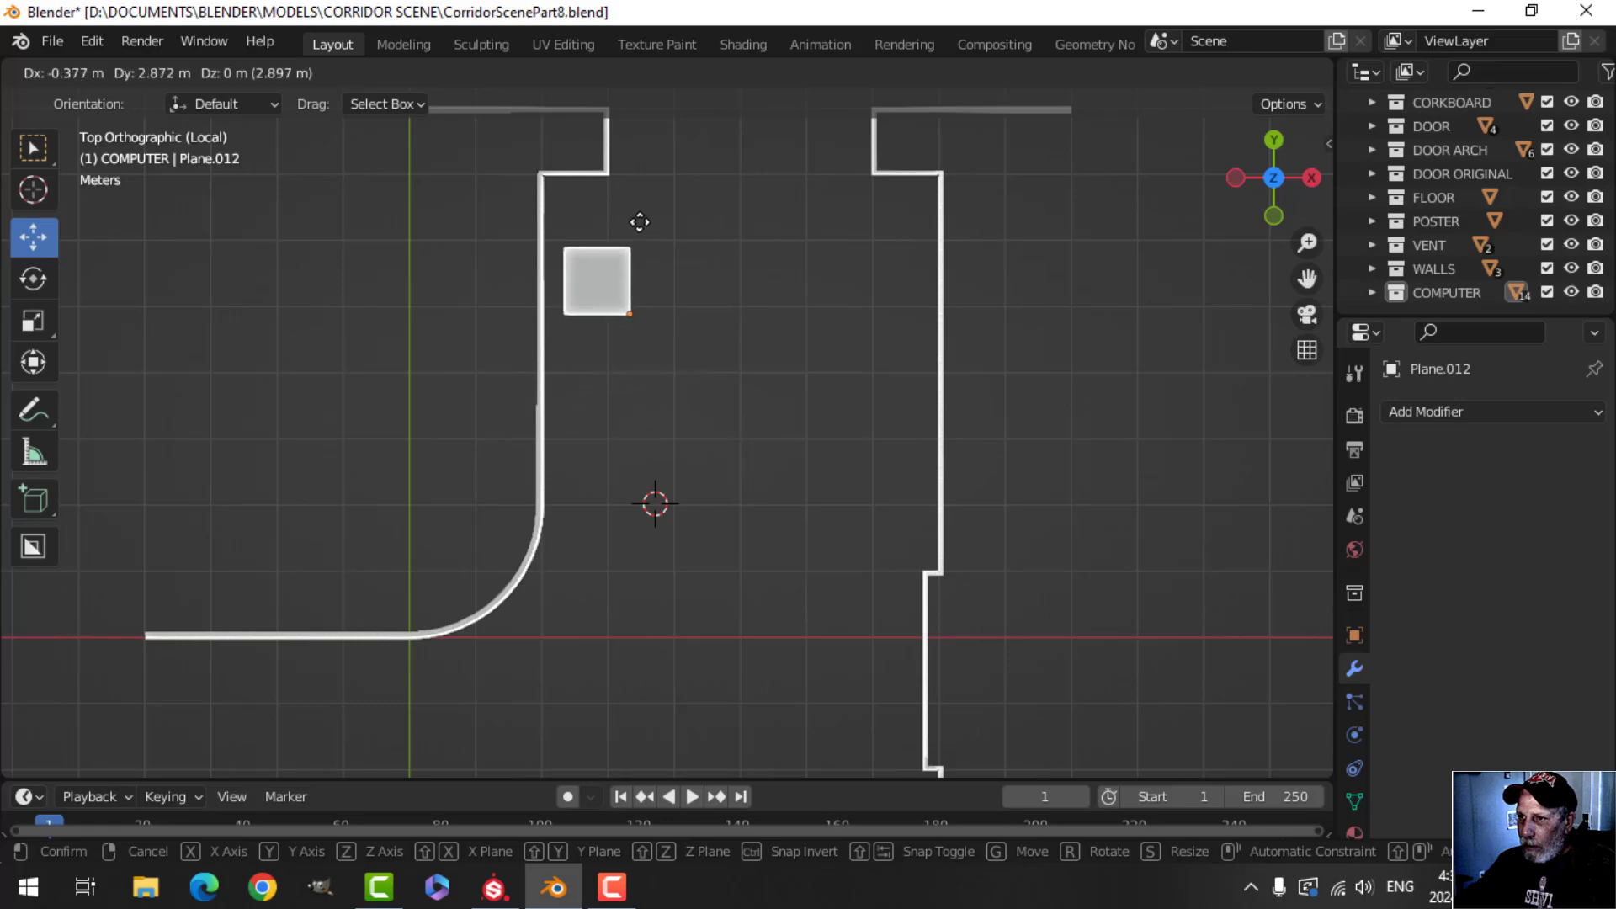
pyautogui.click(663, 201)
pyautogui.scroll(3, 665, 200)
pyautogui.moveTo(709, 375); pyautogui.dragTo(752, 451, button='middle')
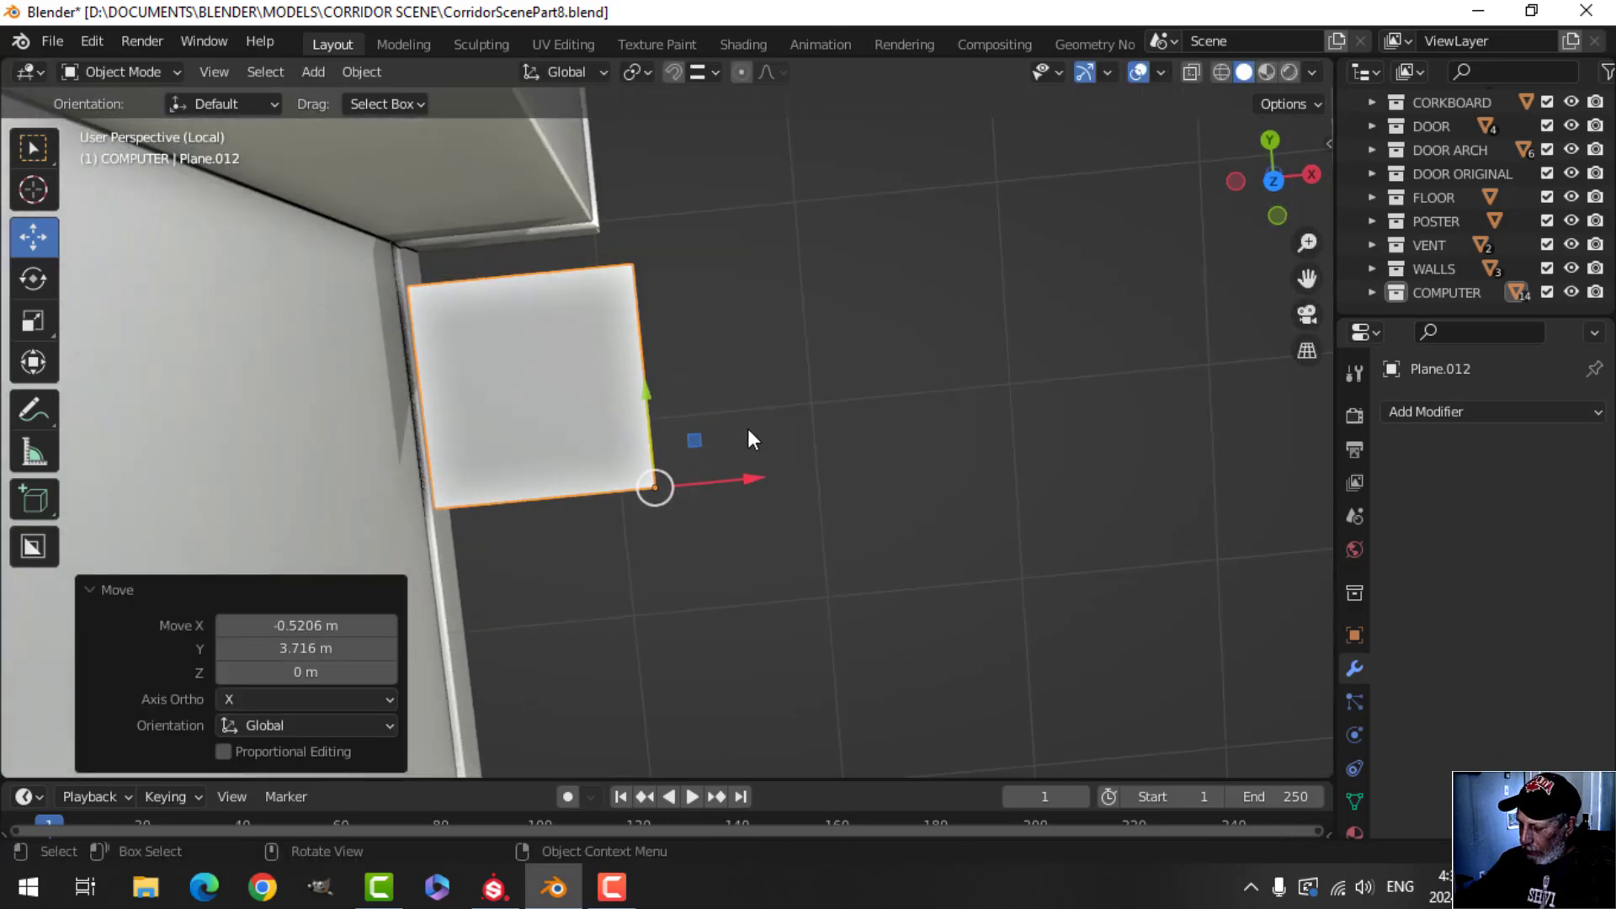
# Step: In front view, raise the plane about 3.44 m to the top of the walls, shifting it about -0.18 m in X
pyautogui.press('KP_1')
pyautogui.press('g')
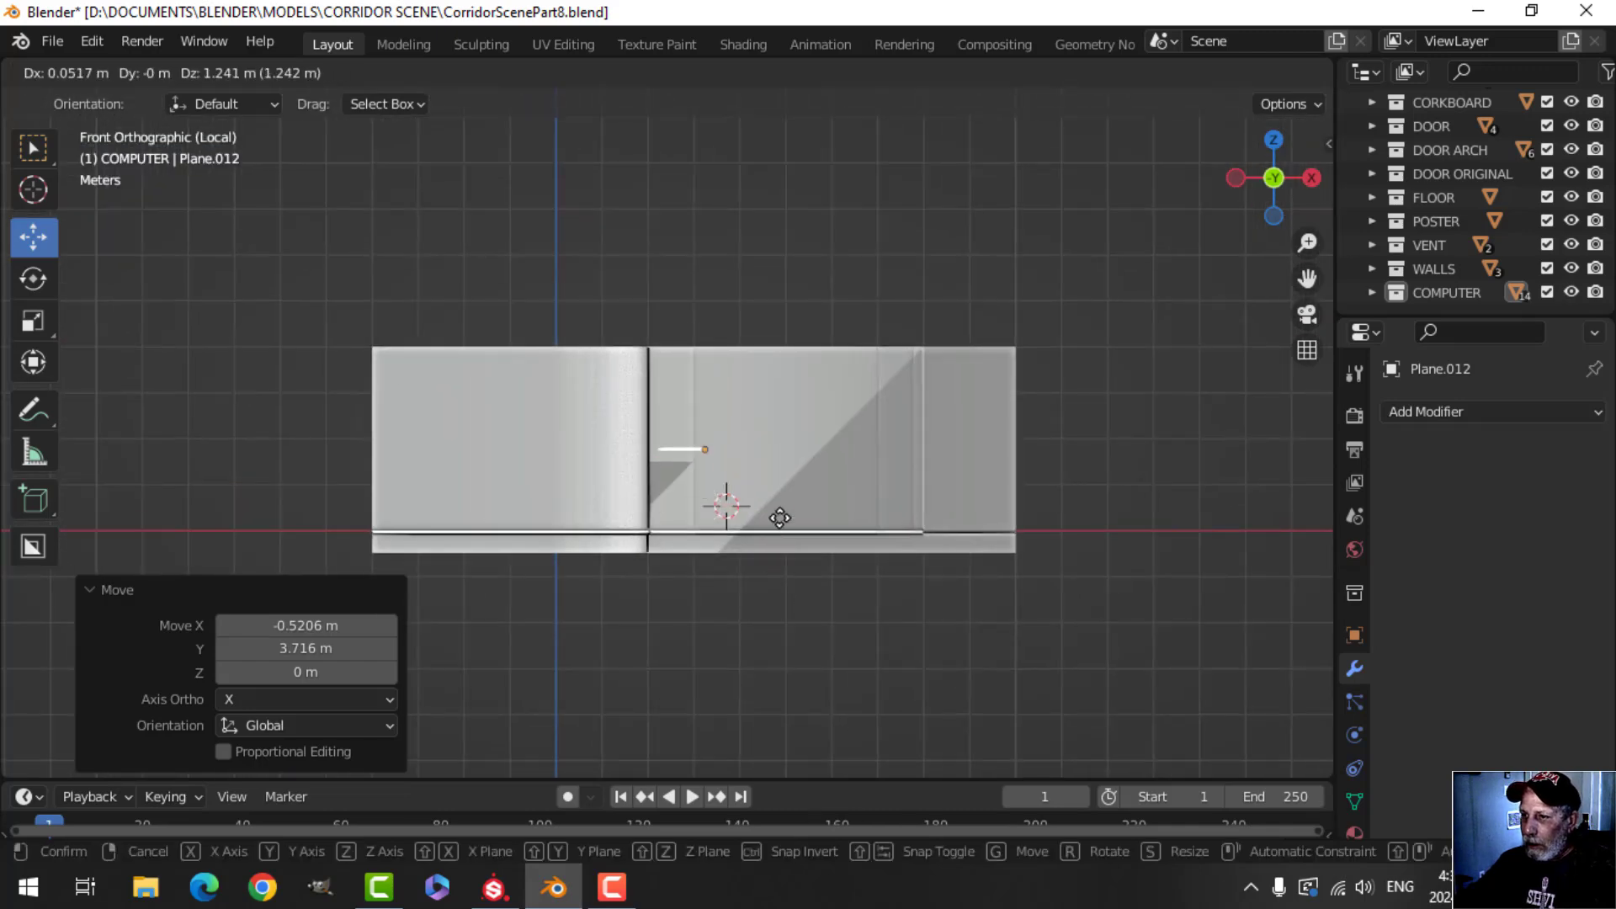
pyautogui.click(775, 433)
pyautogui.scroll(2, 781, 396)
pyautogui.moveTo(782, 390); pyautogui.dragTo(820, 630, button='middle')
# Step: Align the plane with the wall corner by moving it about 0.27 m in Y and, with snapping on, about -0.009 m in X
pyautogui.scroll(4, 781, 594)
pyautogui.press('g')
pyautogui.press('y')
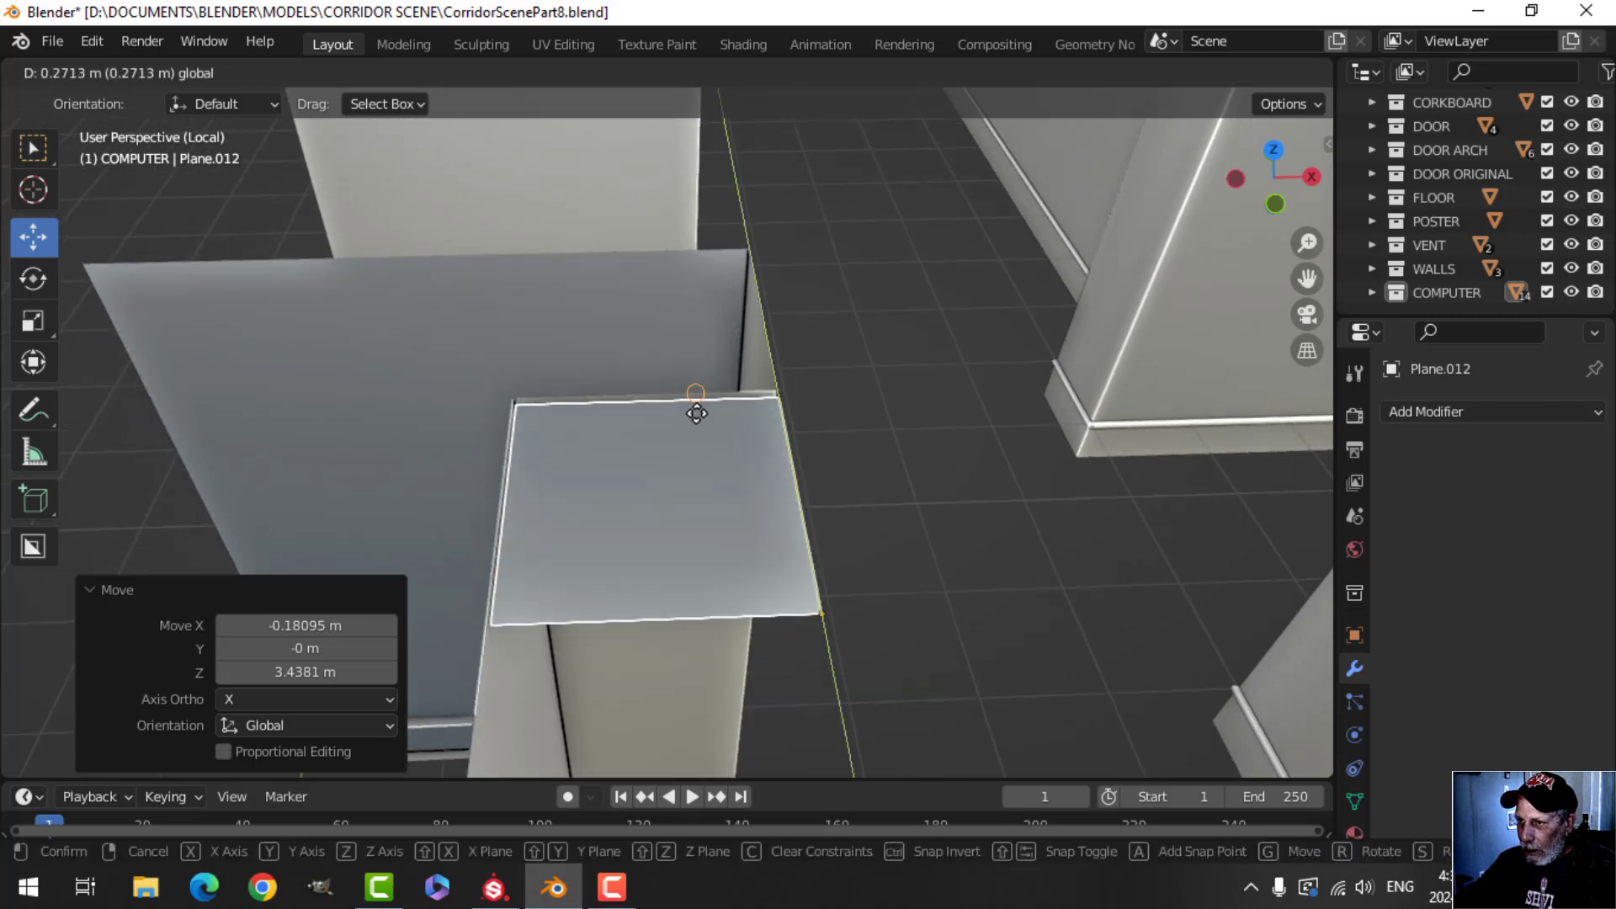
pyautogui.click(829, 253)
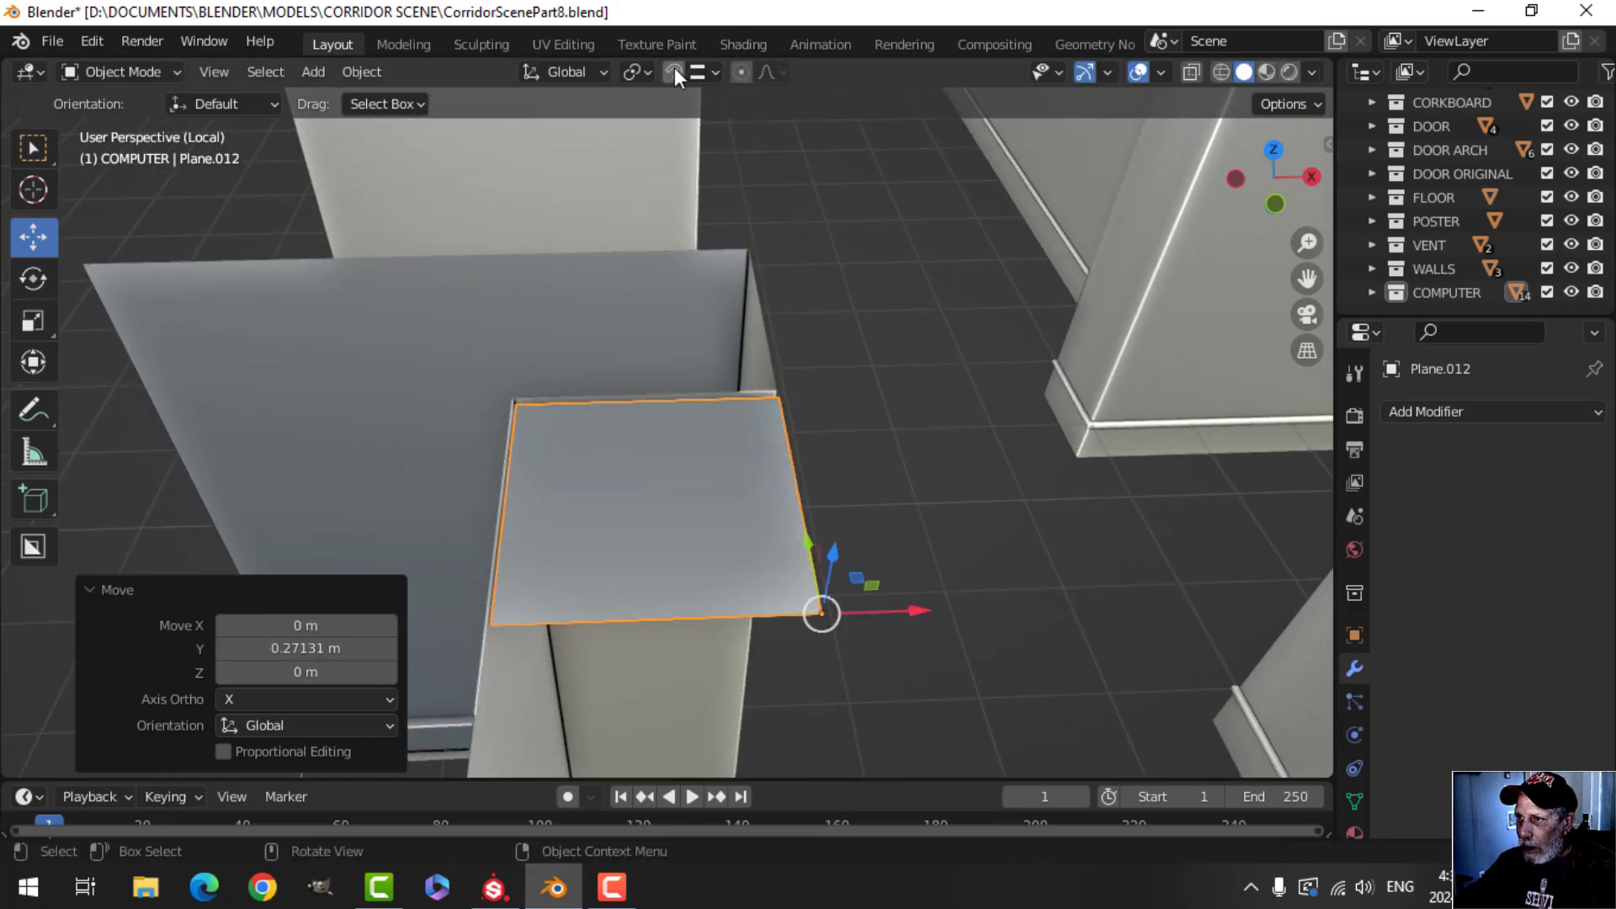
pyautogui.moveTo(735, 400); pyautogui.dragTo(890, 448, button='middle')
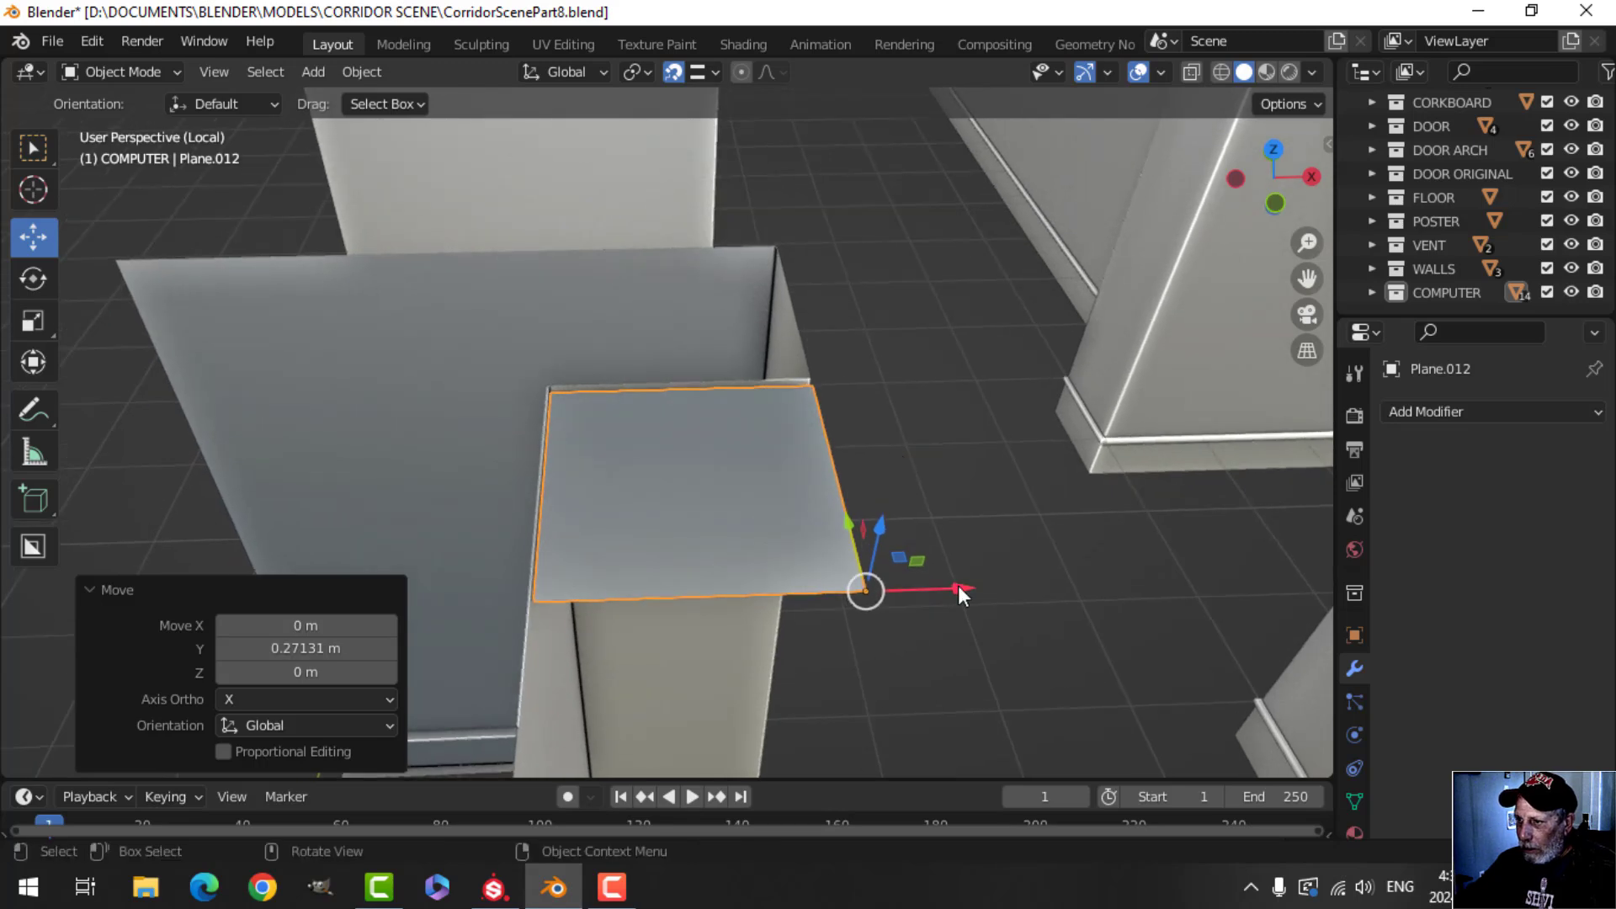
pyautogui.press('g')
pyautogui.press('x')
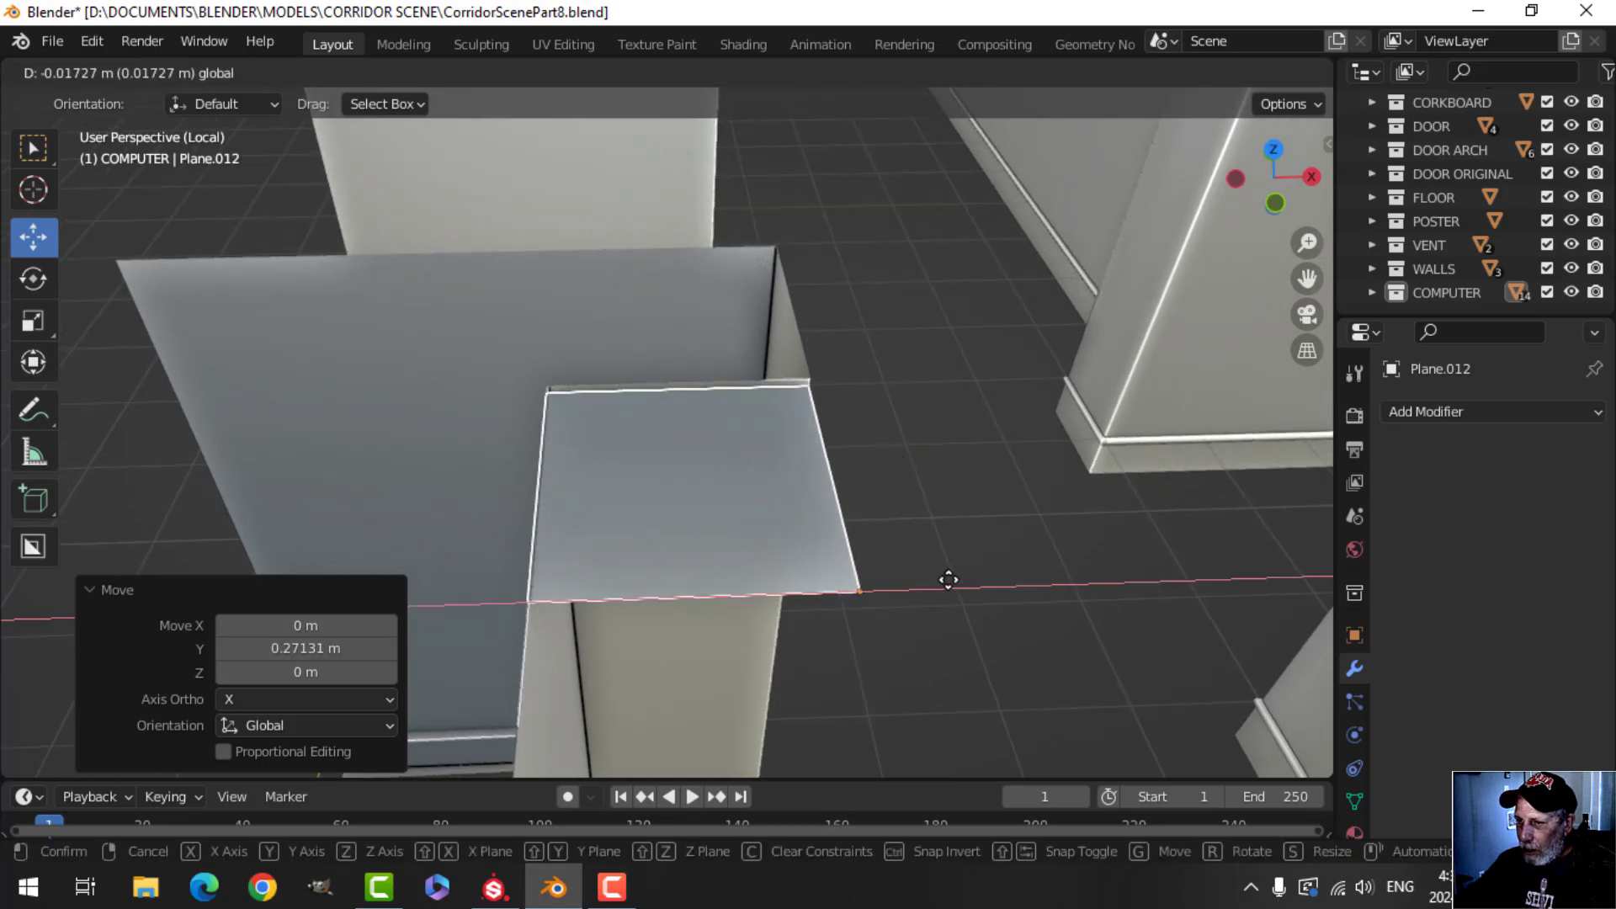
pyautogui.click(951, 575)
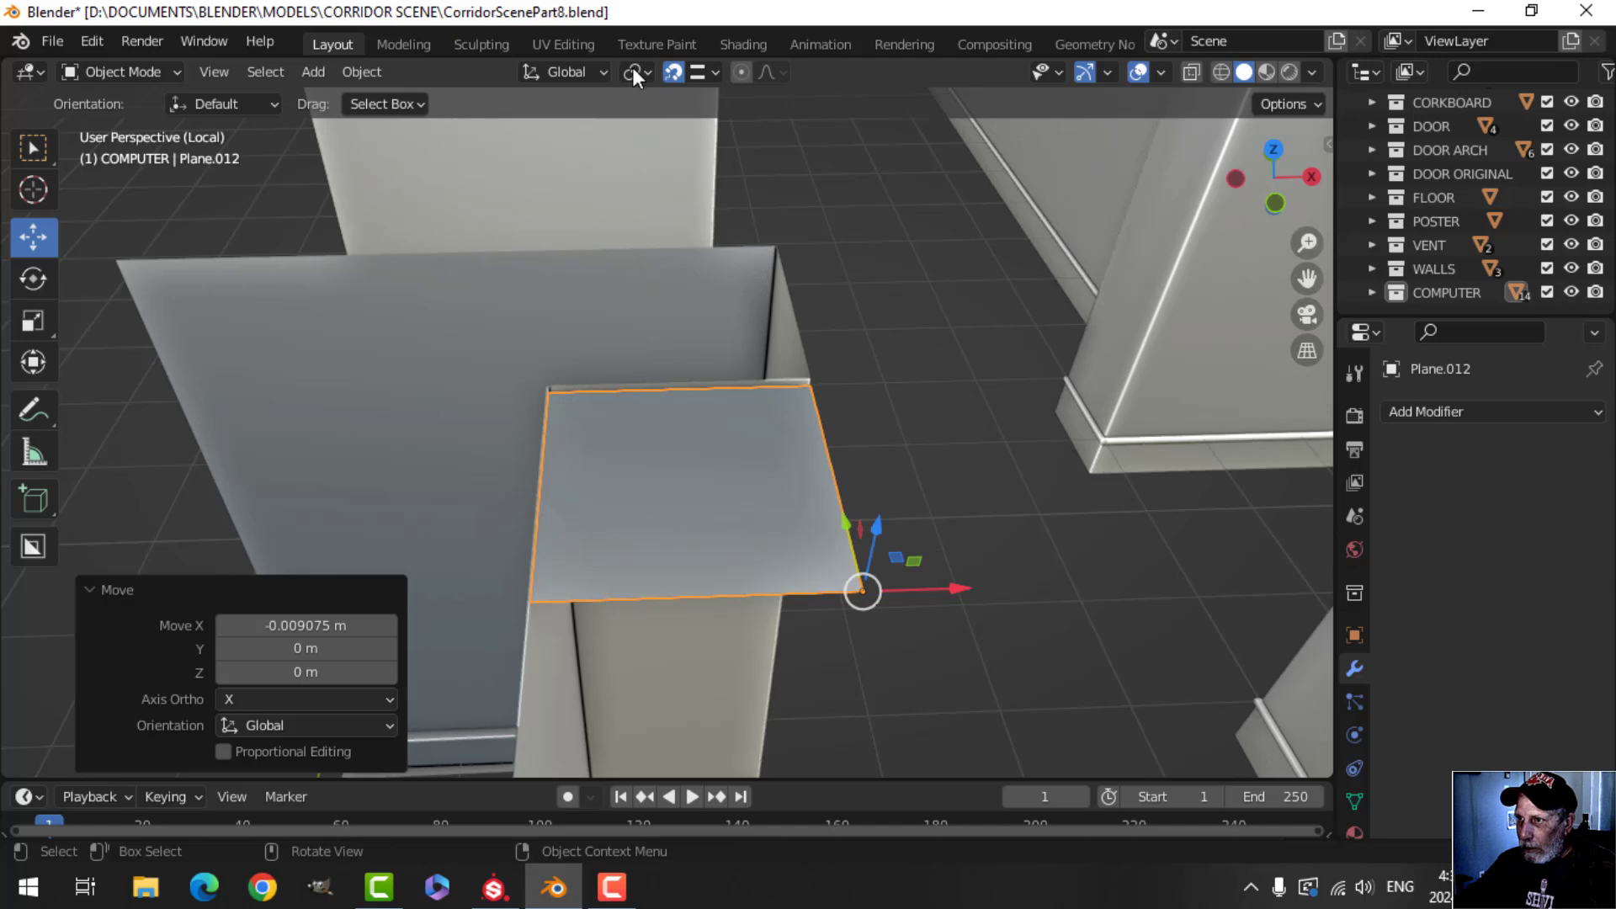
# Step: Duplicate the plane and place the copy edge to edge with the original along X
pyautogui.moveTo(948, 583); pyautogui.dragTo(545, 588)
pyautogui.moveTo(545, 588); pyautogui.dragTo(835, 353, button='middle')
pyautogui.moveTo(851, 341); pyautogui.dragTo(665, 382)
pyautogui.moveTo(852, 343); pyautogui.dragTo(596, 363)
pyautogui.moveTo(952, 377); pyautogui.dragTo(815, 429, button='middle')
pyautogui.moveTo(816, 342); pyautogui.dragTo(749, 353)
pyautogui.moveTo(749, 353); pyautogui.dragTo(761, 505, button='middle')
pyautogui.hotkey('shift', 'd')
pyautogui.rightClick(724, 452)
pyautogui.press('g')
pyautogui.press('x')
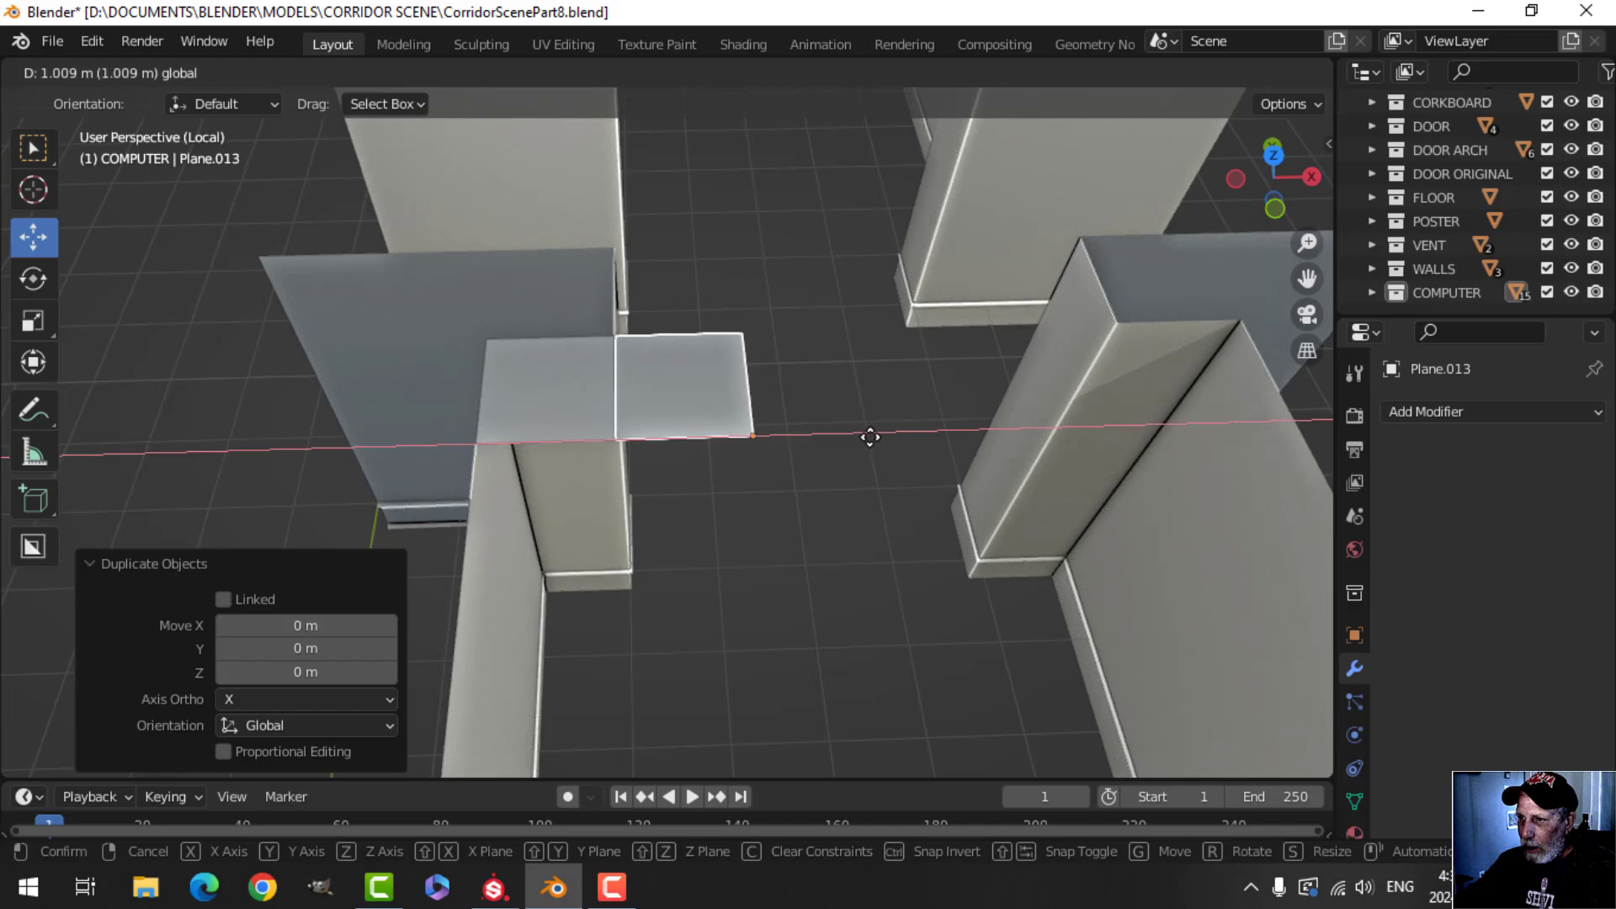
pyautogui.click(891, 441)
pyautogui.press('g')
pyautogui.press('x')
pyautogui.click(632, 401)
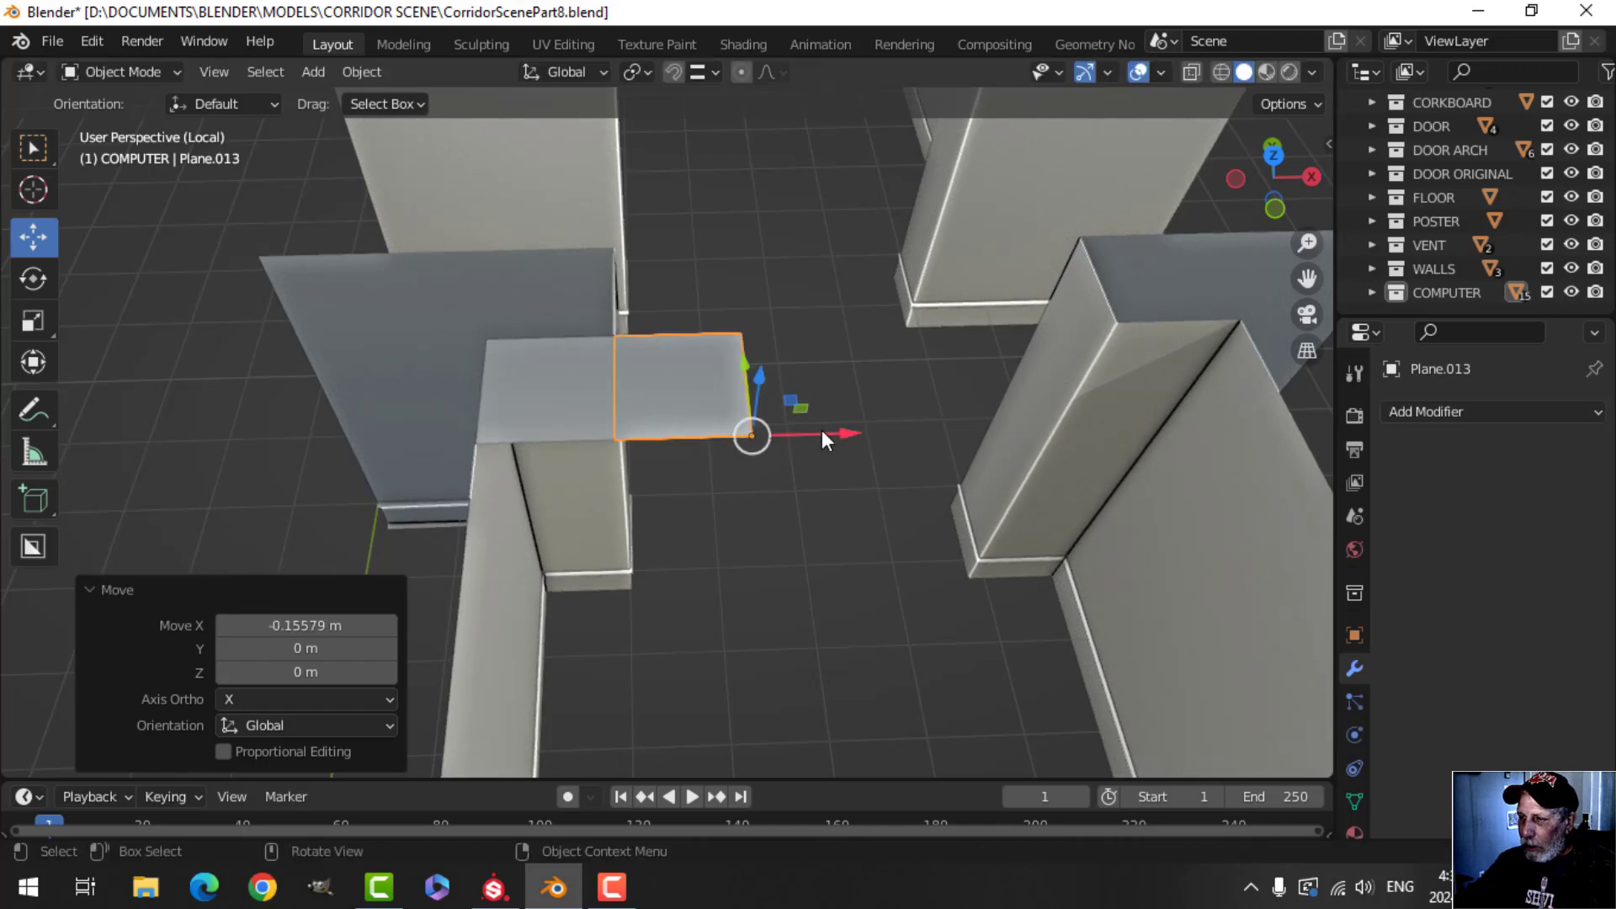
# Step: Select both planes, duplicate them and move the copies about 2.1 m along X to continue the row
pyautogui.moveTo(818, 431); pyautogui.dragTo(750, 451, button='middle')
pyautogui.keyDown('shift'); pyautogui.click(557, 434); pyautogui.keyUp('shift')
pyautogui.moveTo(859, 465); pyautogui.dragTo(815, 468, button='middle')
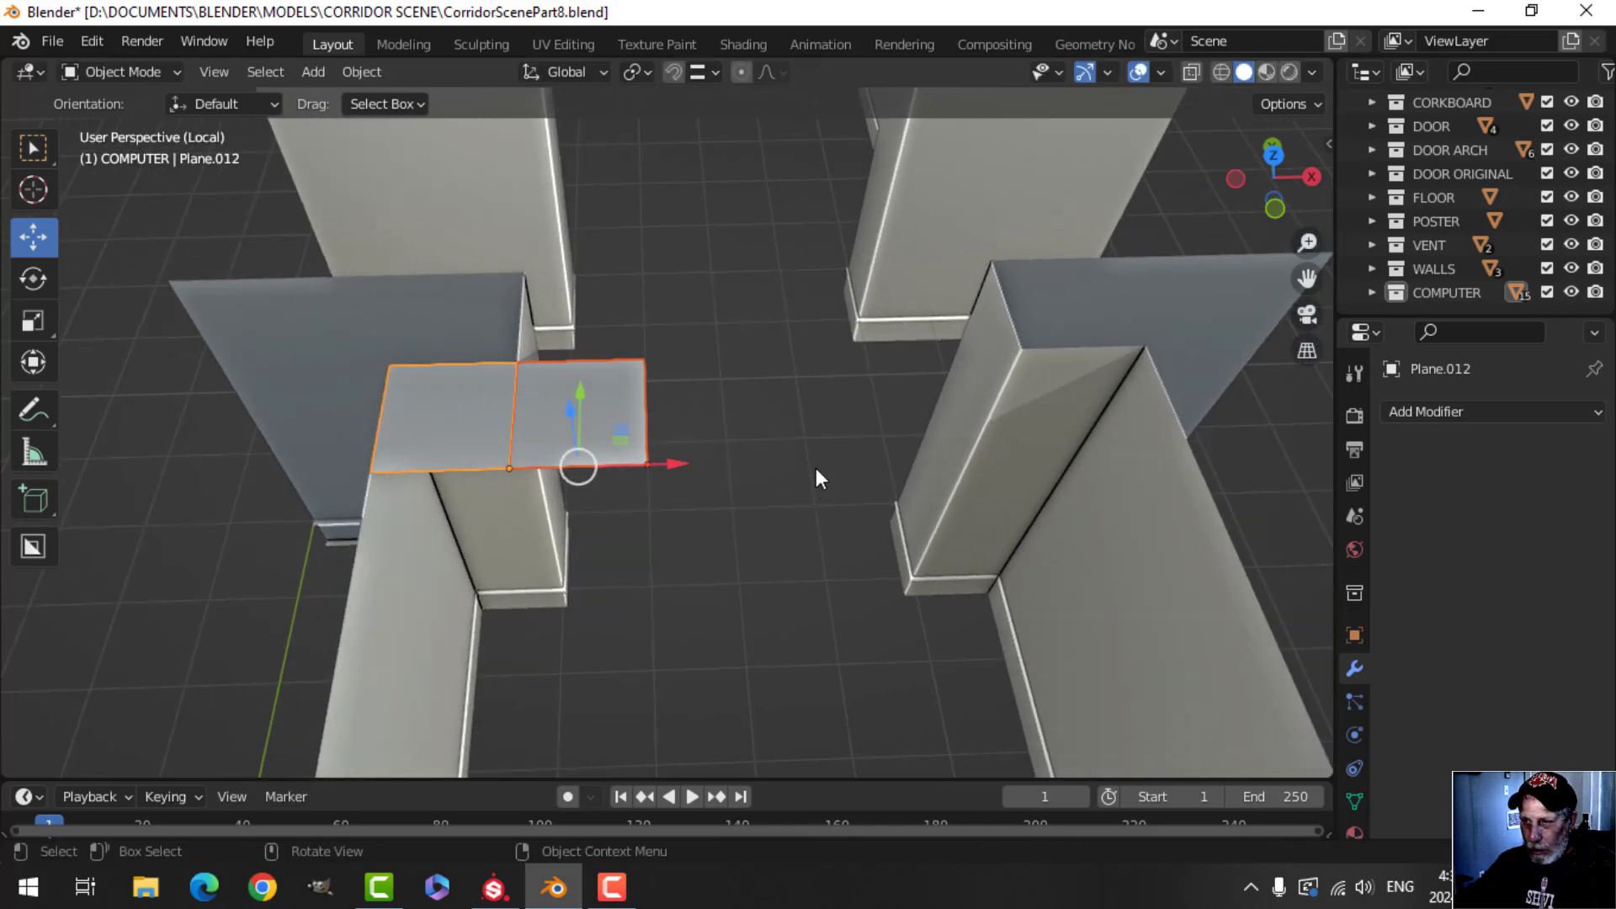
pyautogui.hotkey('shift', 'd')
pyautogui.rightClick(724, 487)
pyautogui.press('g')
pyautogui.press('x')
pyautogui.click(969, 474)
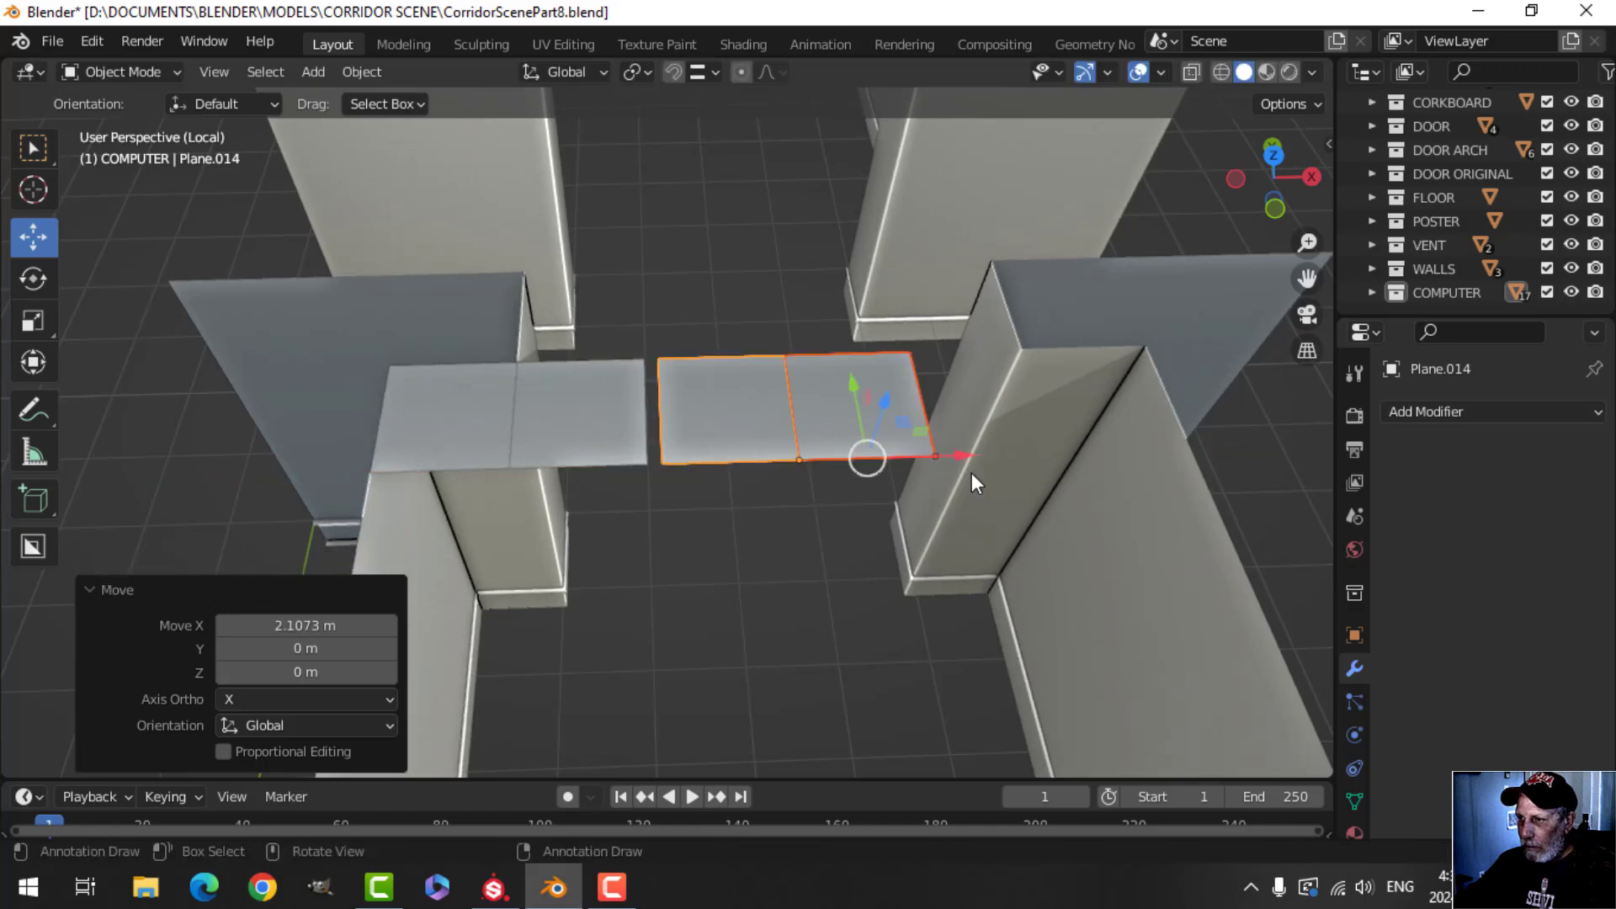
pyautogui.moveTo(958, 457); pyautogui.dragTo(946, 472)
pyautogui.moveTo(946, 472)
pyautogui.mouseDown(button='middle')
pyautogui.moveTo(786, 485)
pyautogui.moveTo(946, 493)
pyautogui.mouseUp(button='middle')
# Step: Duplicate the last pair of planes and place it edge to edge at the row's end by the opposite wall
pyautogui.hotkey('shift', 'd')
pyautogui.rightClick(941, 482)
pyautogui.press('g')
pyautogui.press('x')
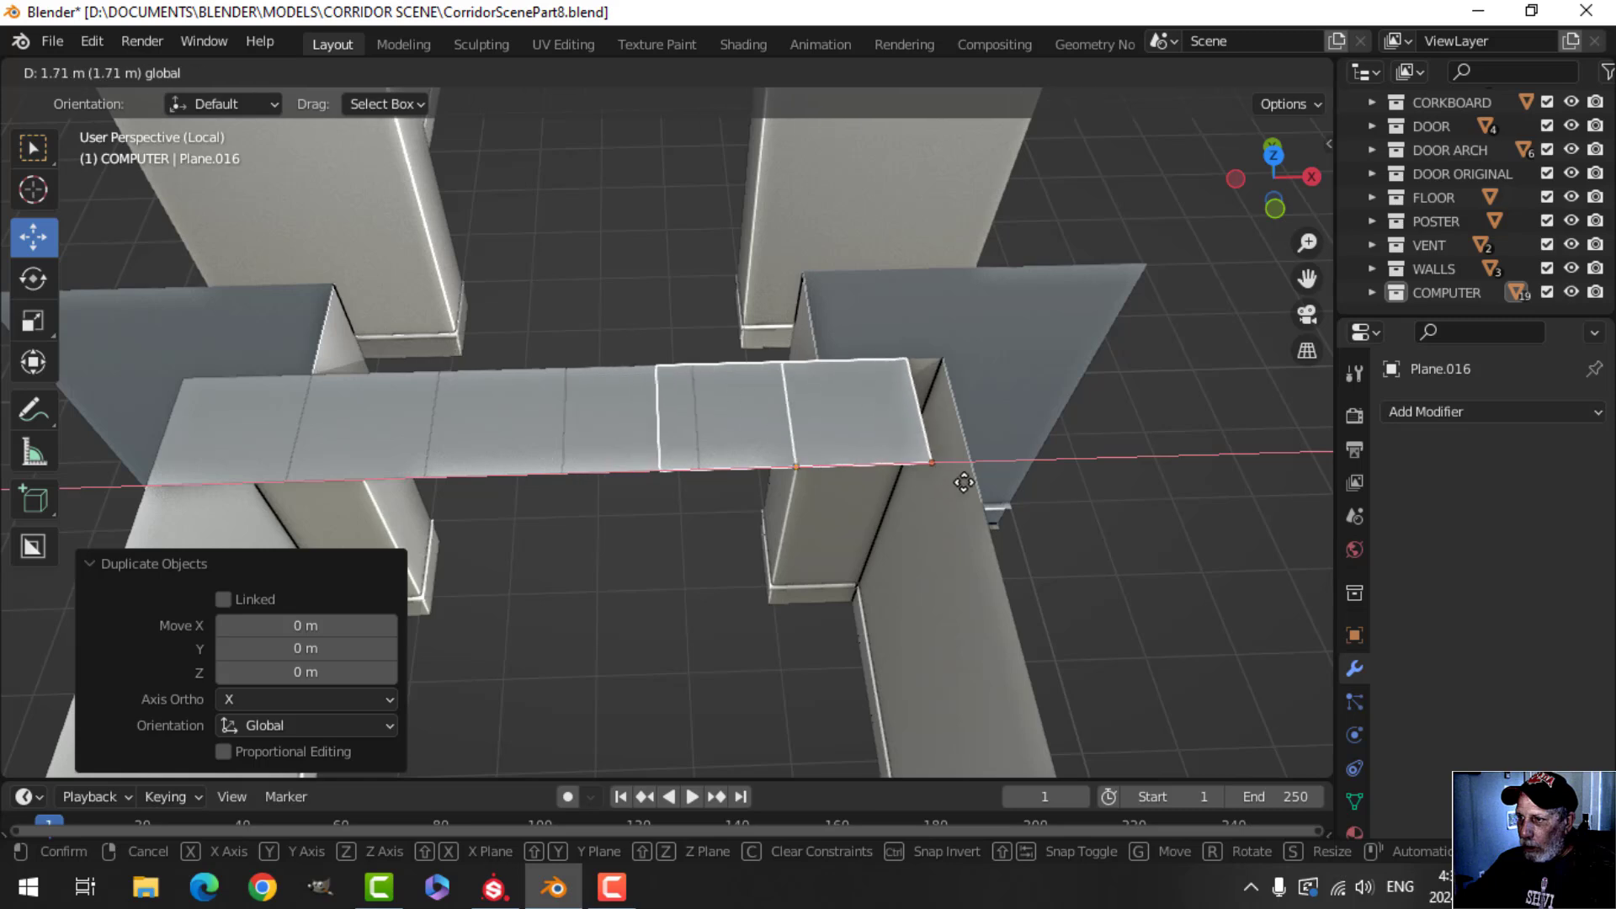
pyautogui.click(1025, 486)
pyautogui.press('g')
pyautogui.press('x')
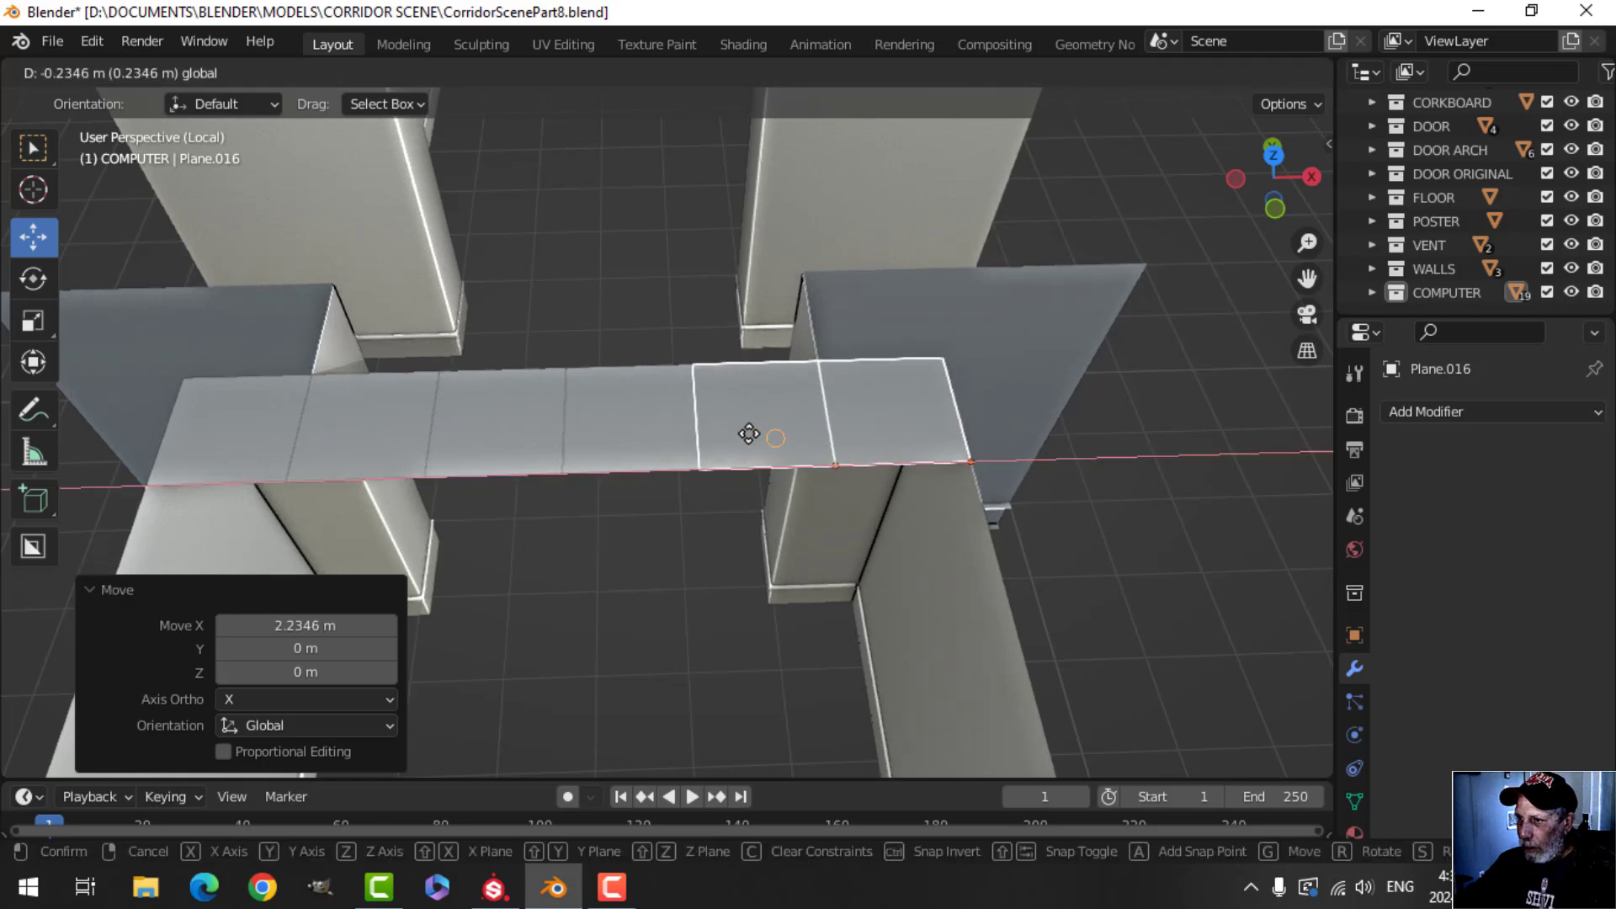
pyautogui.press('ctrl')
pyautogui.click(724, 415)
# Step: Deselect everything and turn on the Face Orientation overlay to check the planes' normals
pyautogui.moveTo(881, 539); pyautogui.dragTo(821, 504, button='middle')
pyautogui.hotkey('alt', 'a')
pyautogui.scroll(-1, 741, 481)
pyautogui.scroll(3, 721, 495)
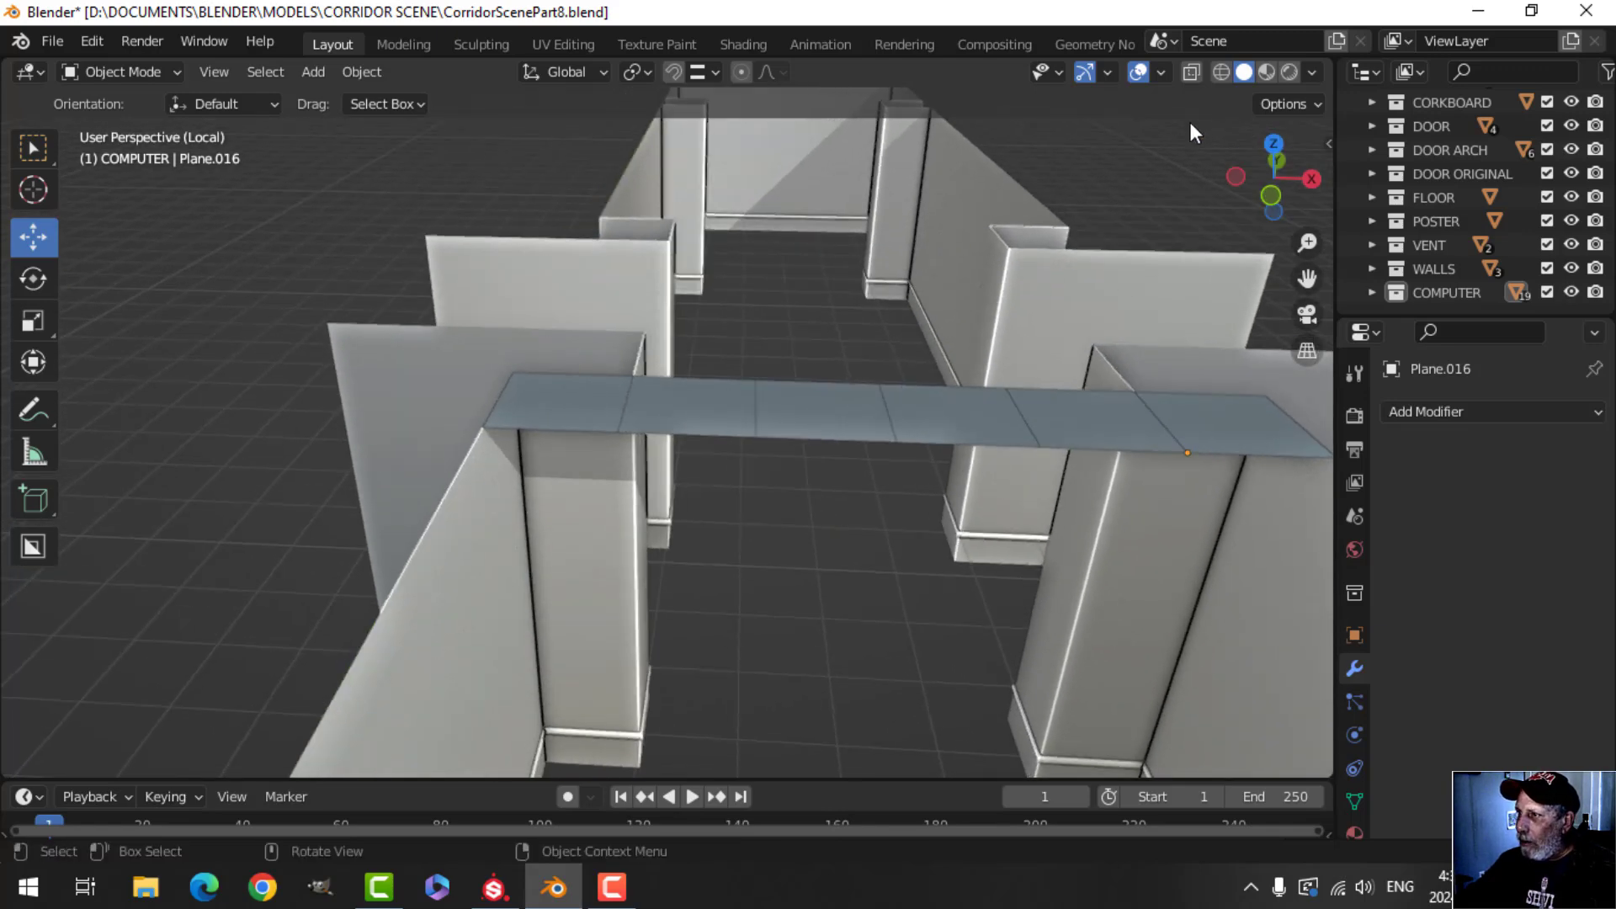
pyautogui.click(1161, 72)
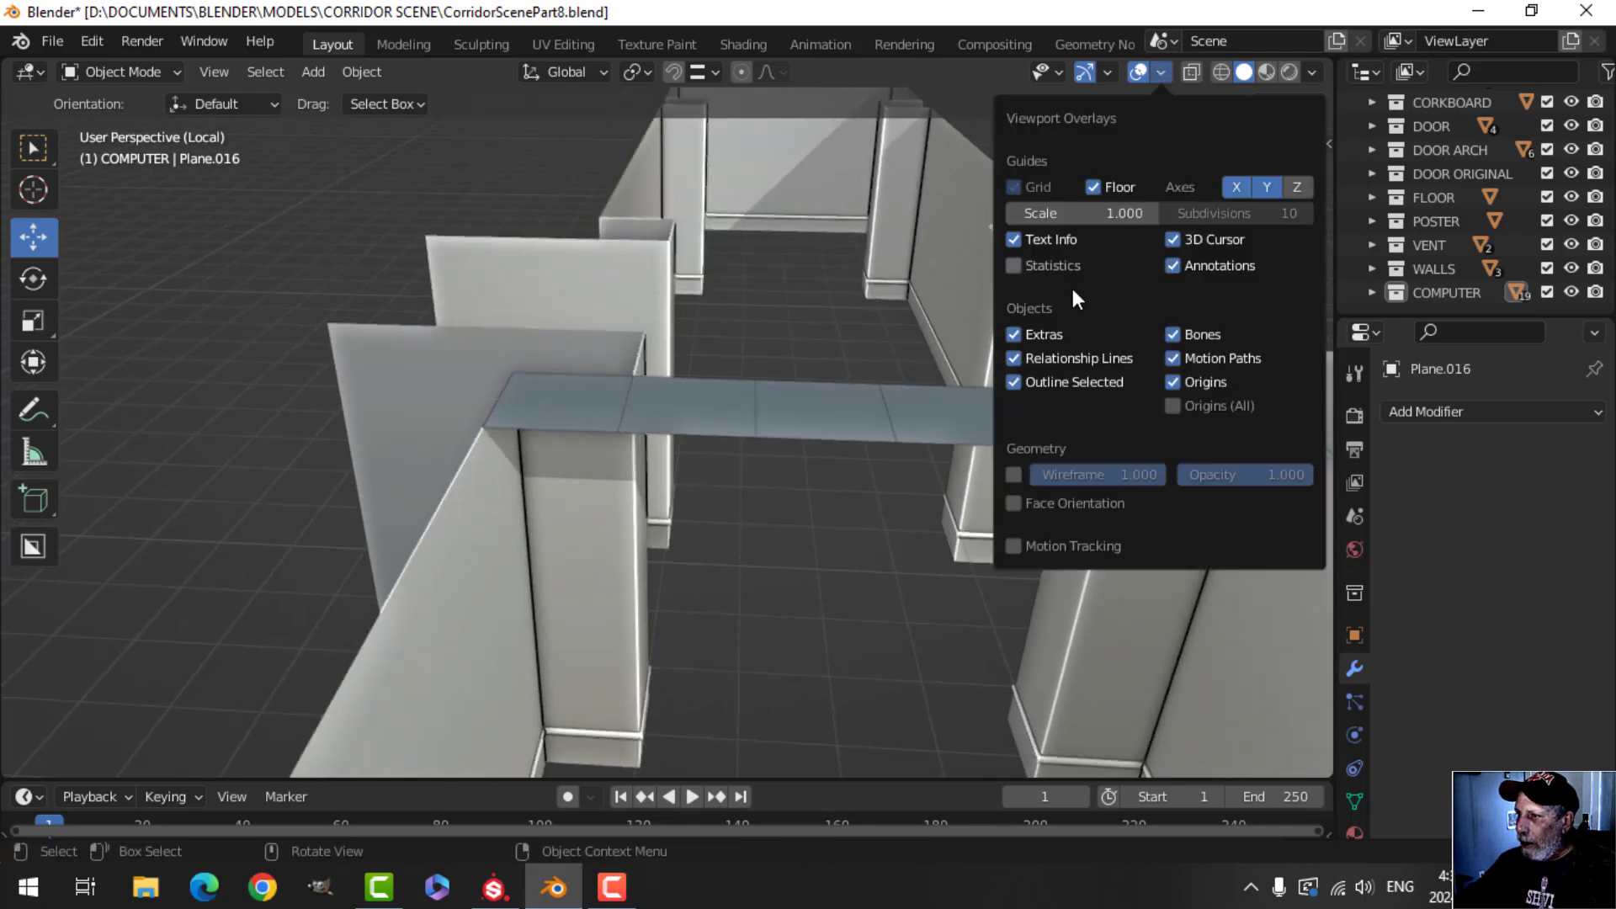
pyautogui.click(1041, 501)
pyautogui.moveTo(817, 486)
pyautogui.mouseDown(button='middle')
pyautogui.moveTo(793, 505)
pyautogui.moveTo(785, 321)
pyautogui.moveTo(779, 512)
pyautogui.moveTo(792, 488)
pyautogui.mouseUp(button='middle')
pyautogui.keyDown('shift'); pyautogui.moveTo(792, 488); pyautogui.dragTo(840, 417, button='middle'); pyautogui.keyUp('shift')
# Step: Flip the normals of the original plane at the left end of the row
pyautogui.click(683, 340)
pyautogui.press('Tab')
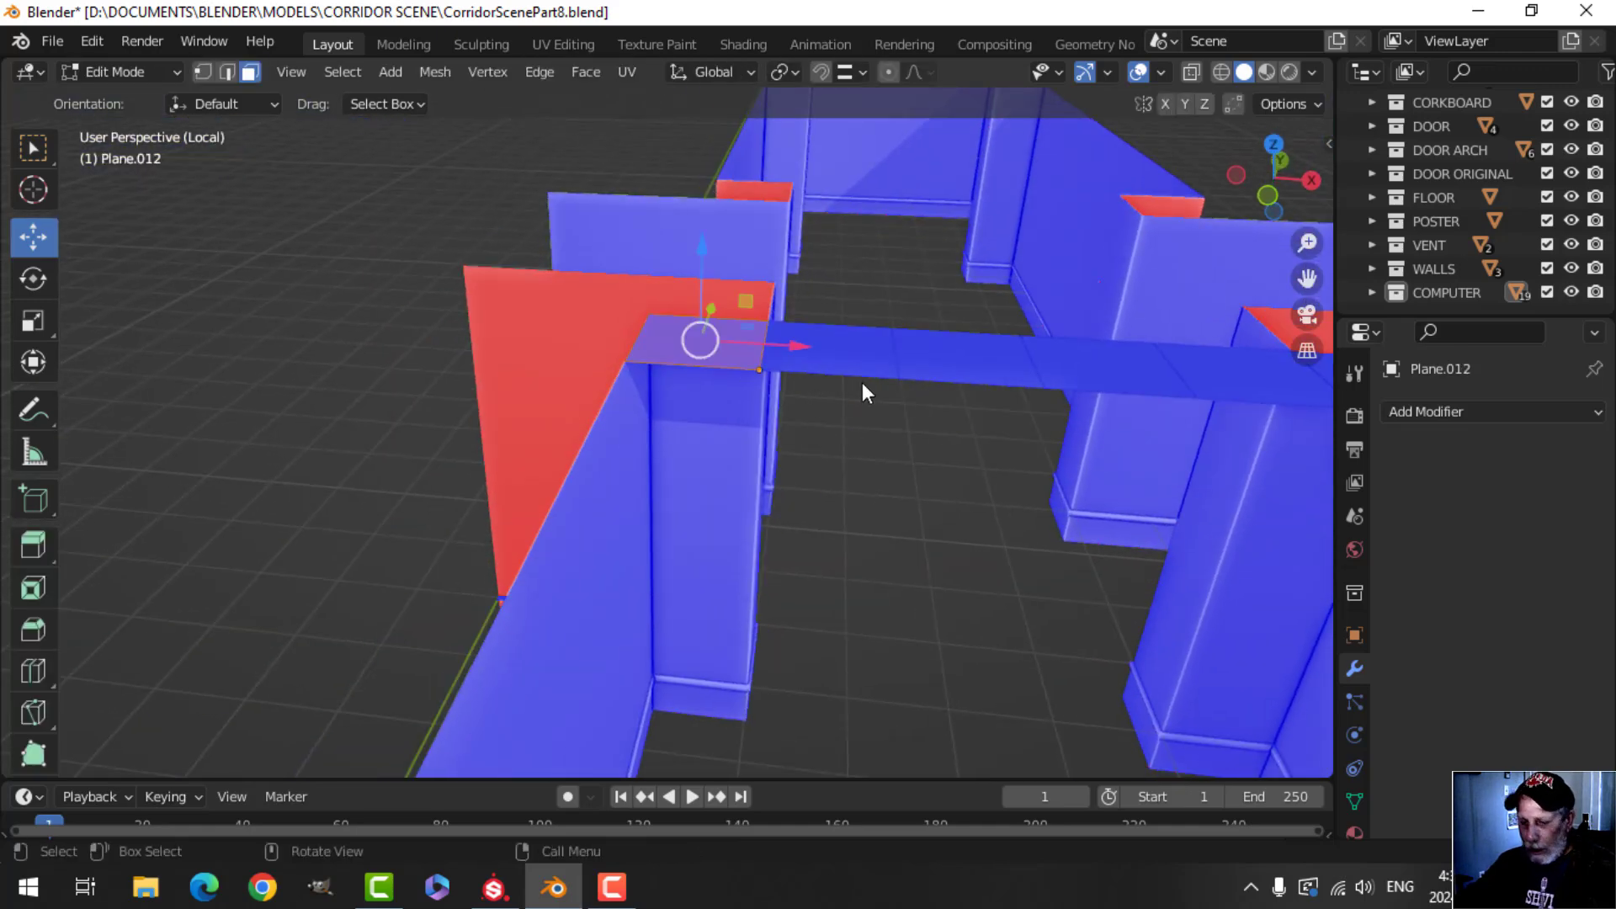
pyautogui.hotkey('alt', 'n')
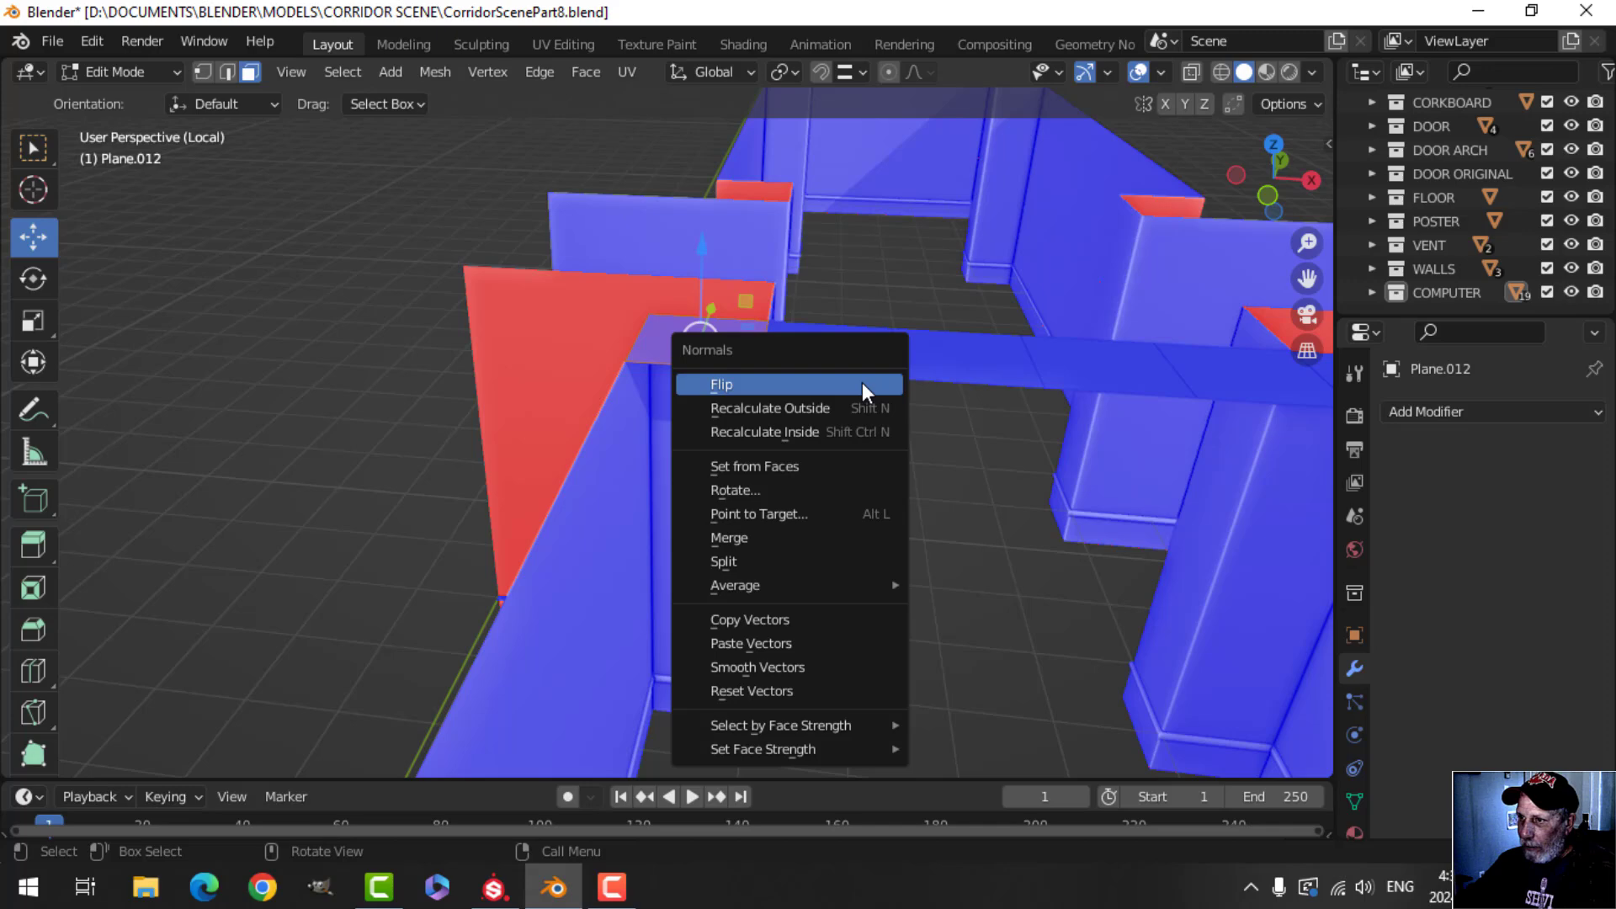
pyautogui.click(863, 383)
pyautogui.press('Tab')
# Step: Select all the duplicated planes and delete them, leaving only the original plane
pyautogui.click(902, 377)
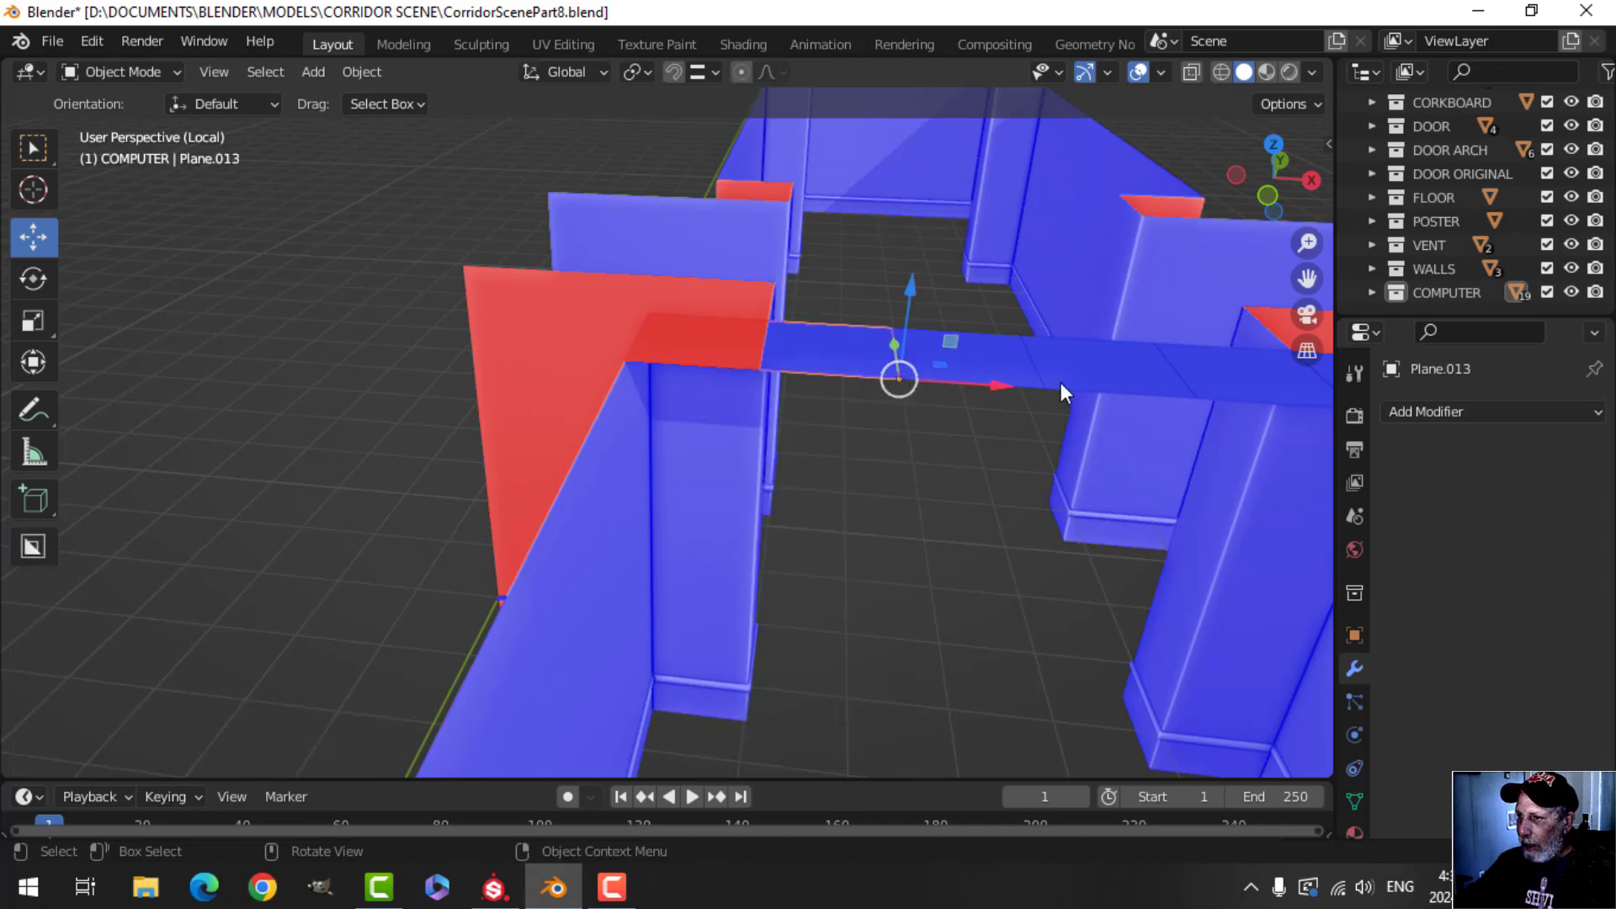
pyautogui.moveTo(1029, 377); pyautogui.dragTo(866, 394, button='middle')
pyautogui.click(756, 384)
pyautogui.click(892, 381)
pyautogui.click(1048, 395)
pyautogui.click(1103, 401)
pyautogui.press('x')
pyautogui.click(1103, 402)
# Step: Turn off the Face Orientation overlay
pyautogui.click(1107, 71)
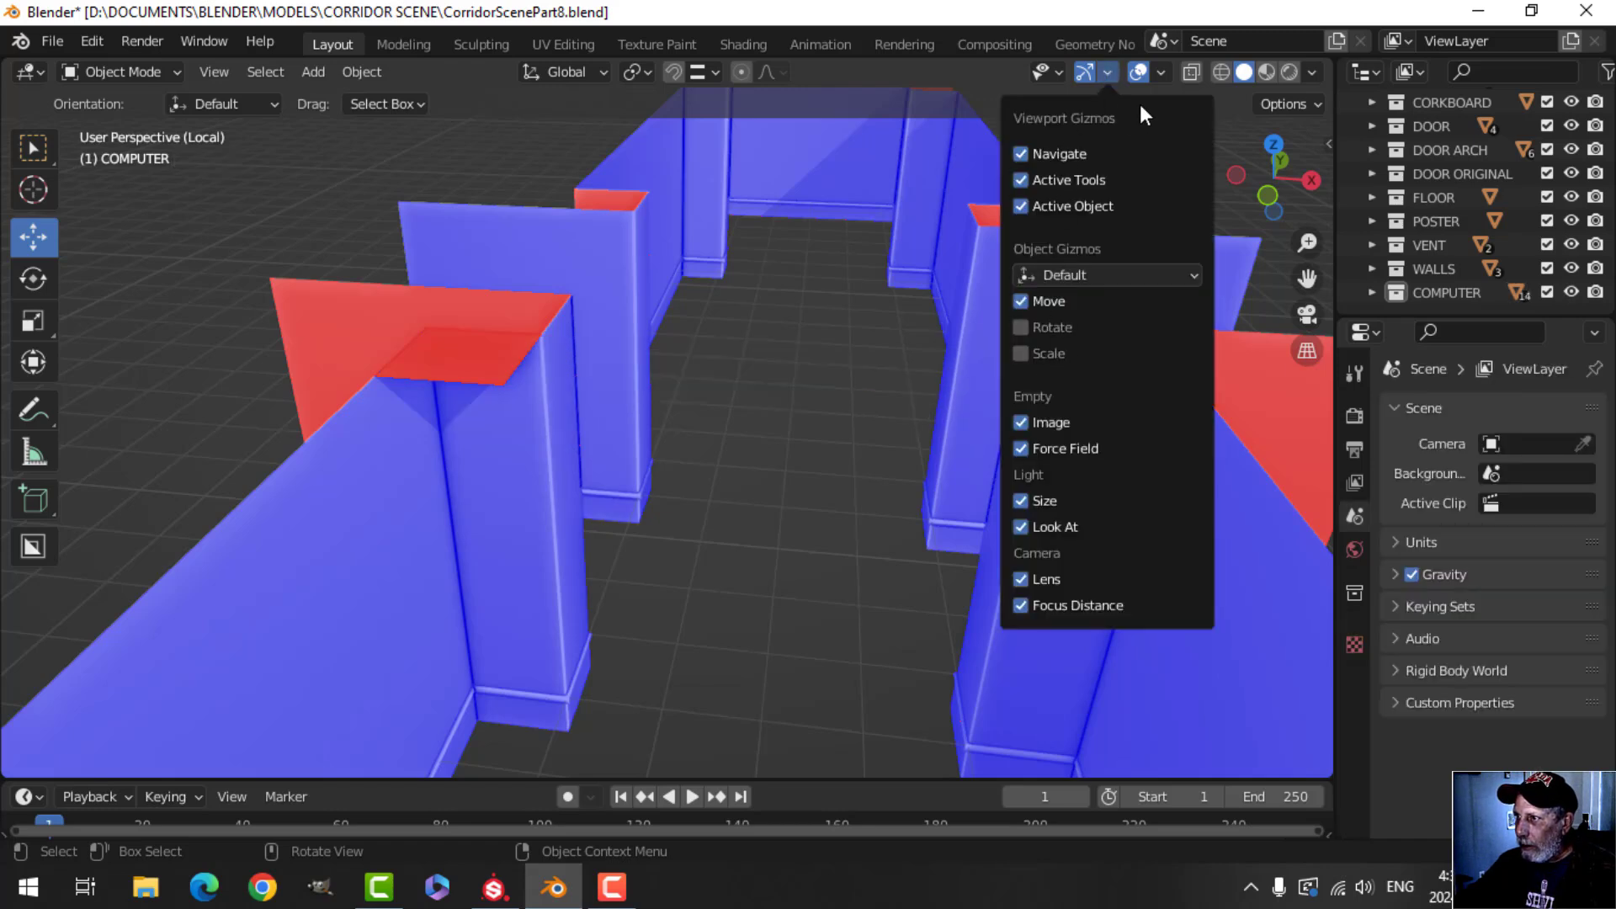
pyautogui.click(1161, 72)
pyautogui.click(1048, 501)
pyautogui.moveTo(829, 459); pyautogui.dragTo(735, 391, button='middle')
# Step: Select the original plane, leave local view and move the plane into a new collection named CEILING
pyautogui.click(493, 367)
pyautogui.press('m')
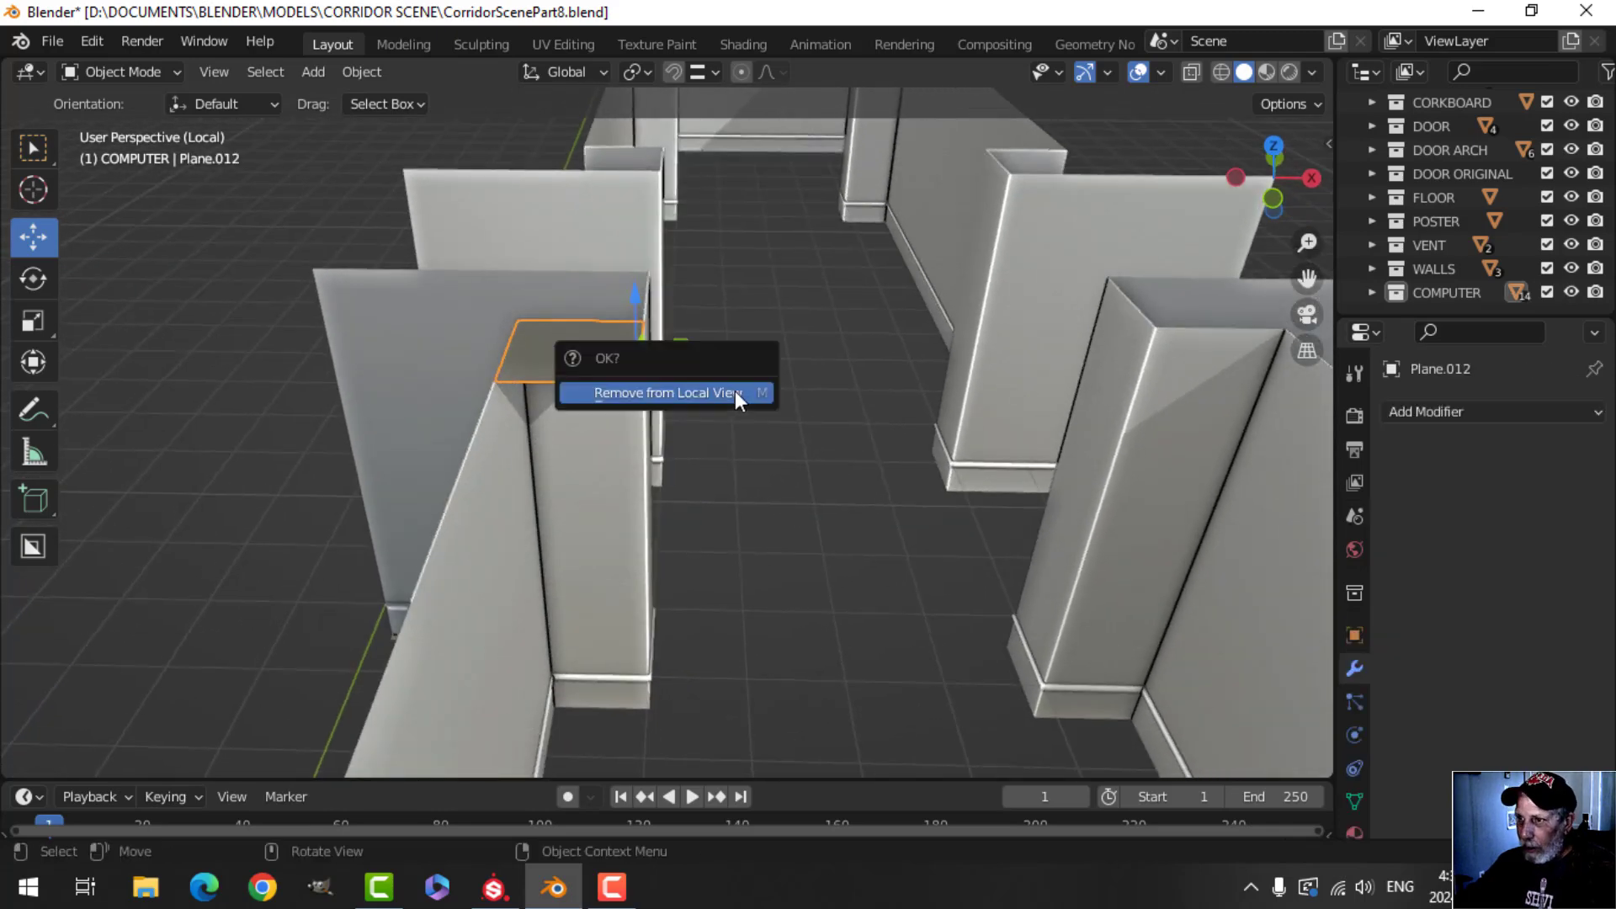
pyautogui.press('Escape')
pyautogui.press('KP_Divide')
pyautogui.moveTo(735, 390); pyautogui.dragTo(801, 306, button='middle')
pyautogui.press('capslock')
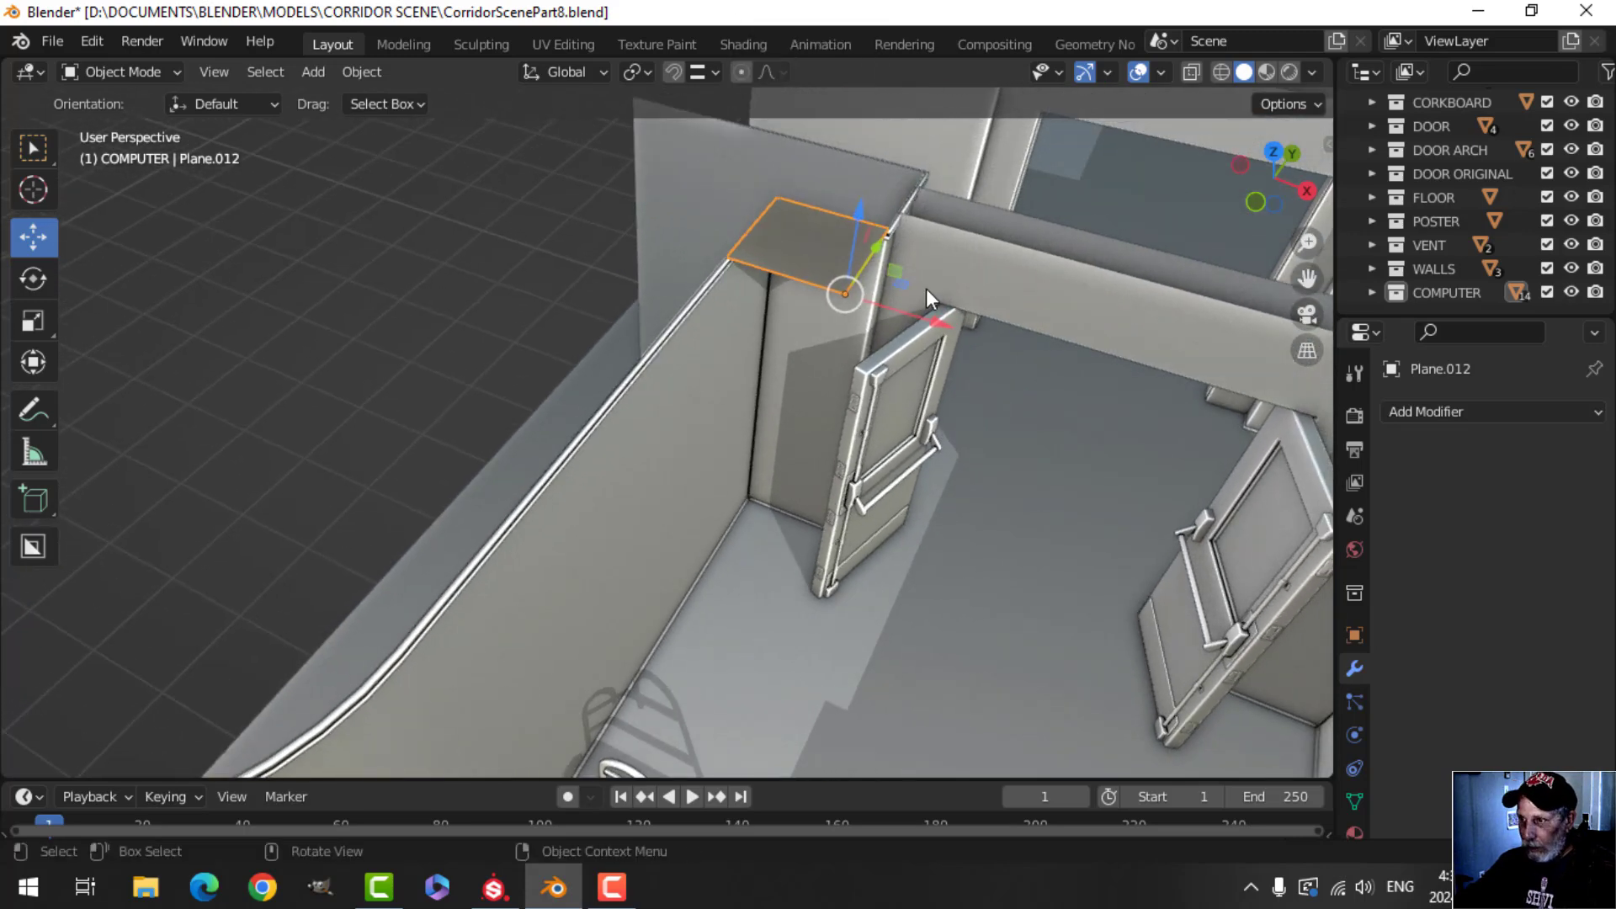
pyautogui.press('m')
pyautogui.click(863, 292)
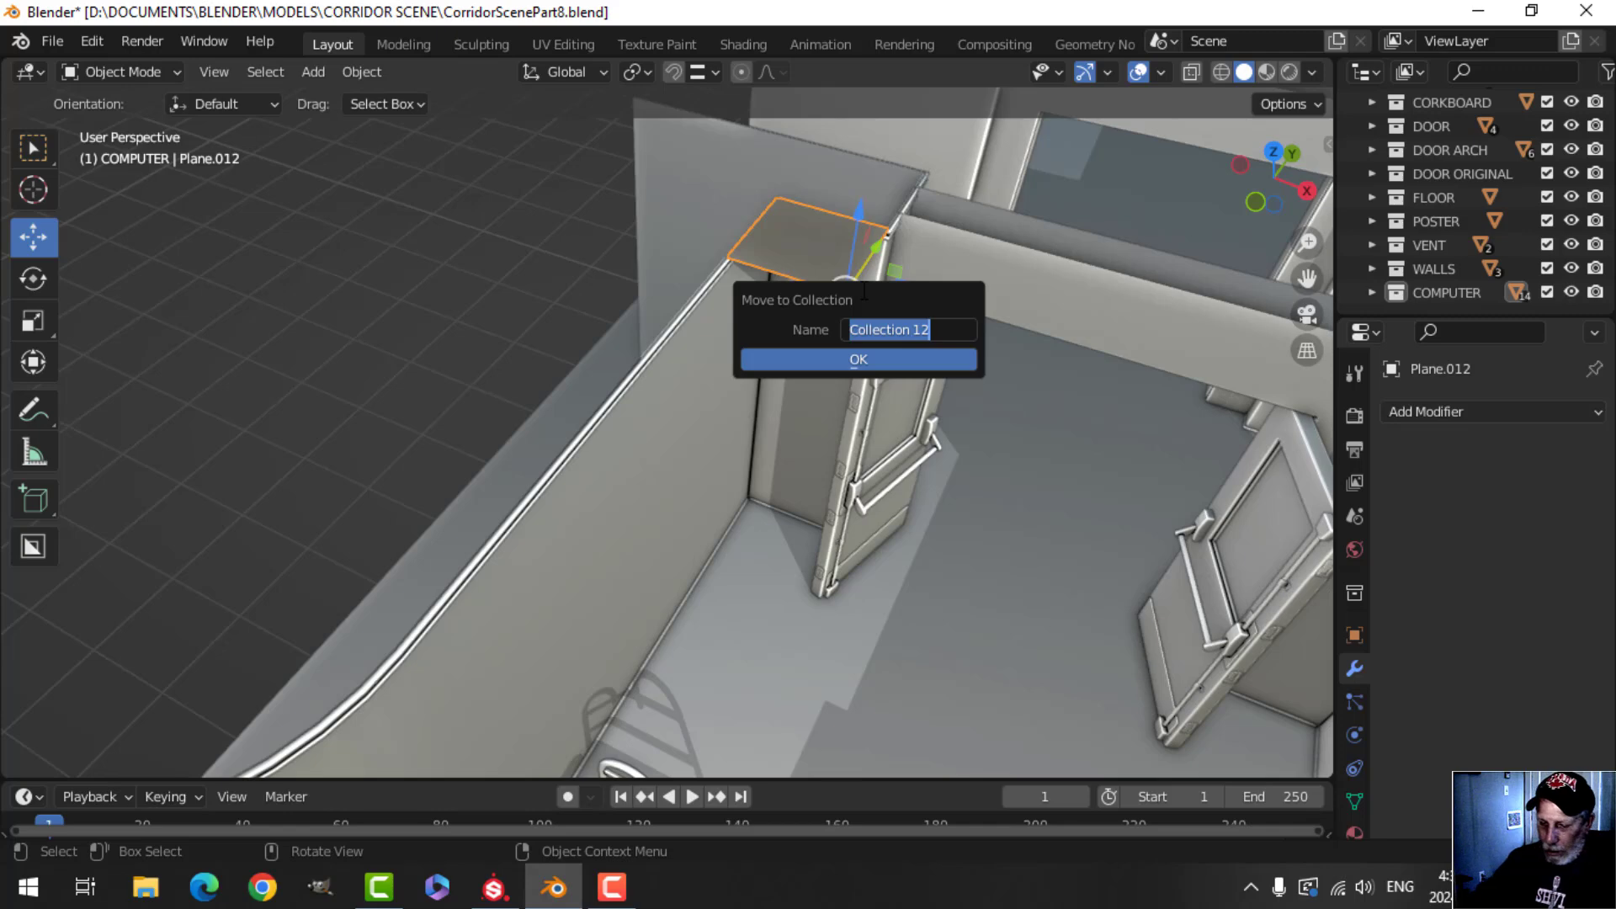
pyautogui.write('CEILING')
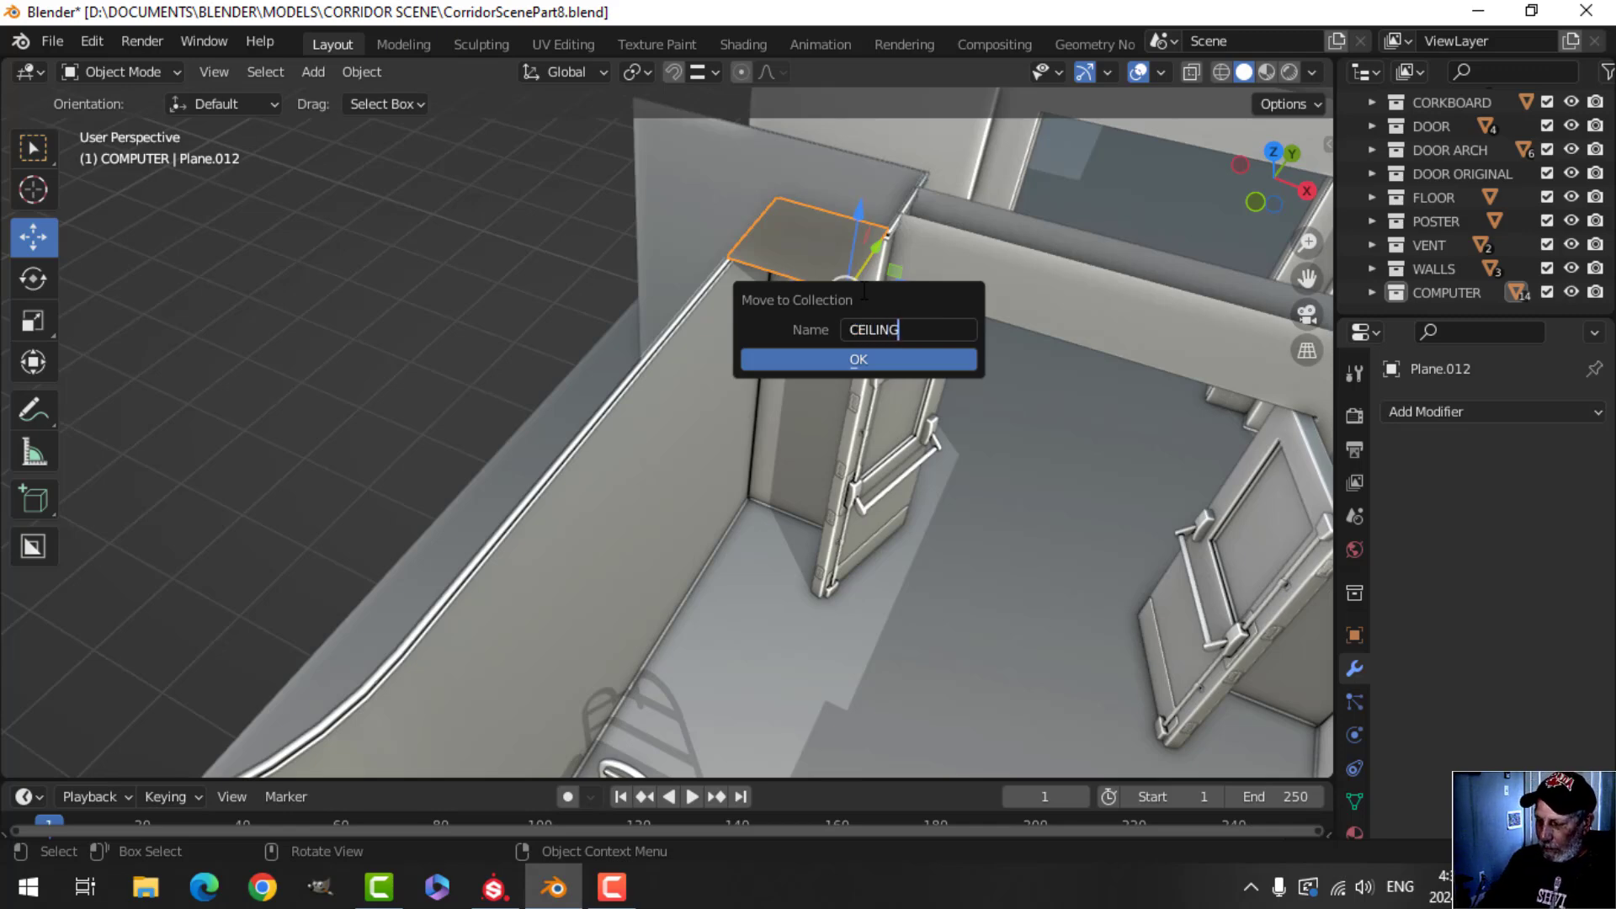
pyautogui.click(886, 362)
# Step: Isolate the ceiling plane in local view and look at it from below
pyautogui.moveTo(927, 322); pyautogui.dragTo(701, 298, button='middle')
pyautogui.scroll(-2, 872, 225)
pyautogui.scroll(-2, 660, 370)
pyautogui.scroll(-2, 735, 261)
pyautogui.moveTo(660, 371); pyautogui.dragTo(761, 319, button='middle')
pyautogui.scroll(3, 807, 301)
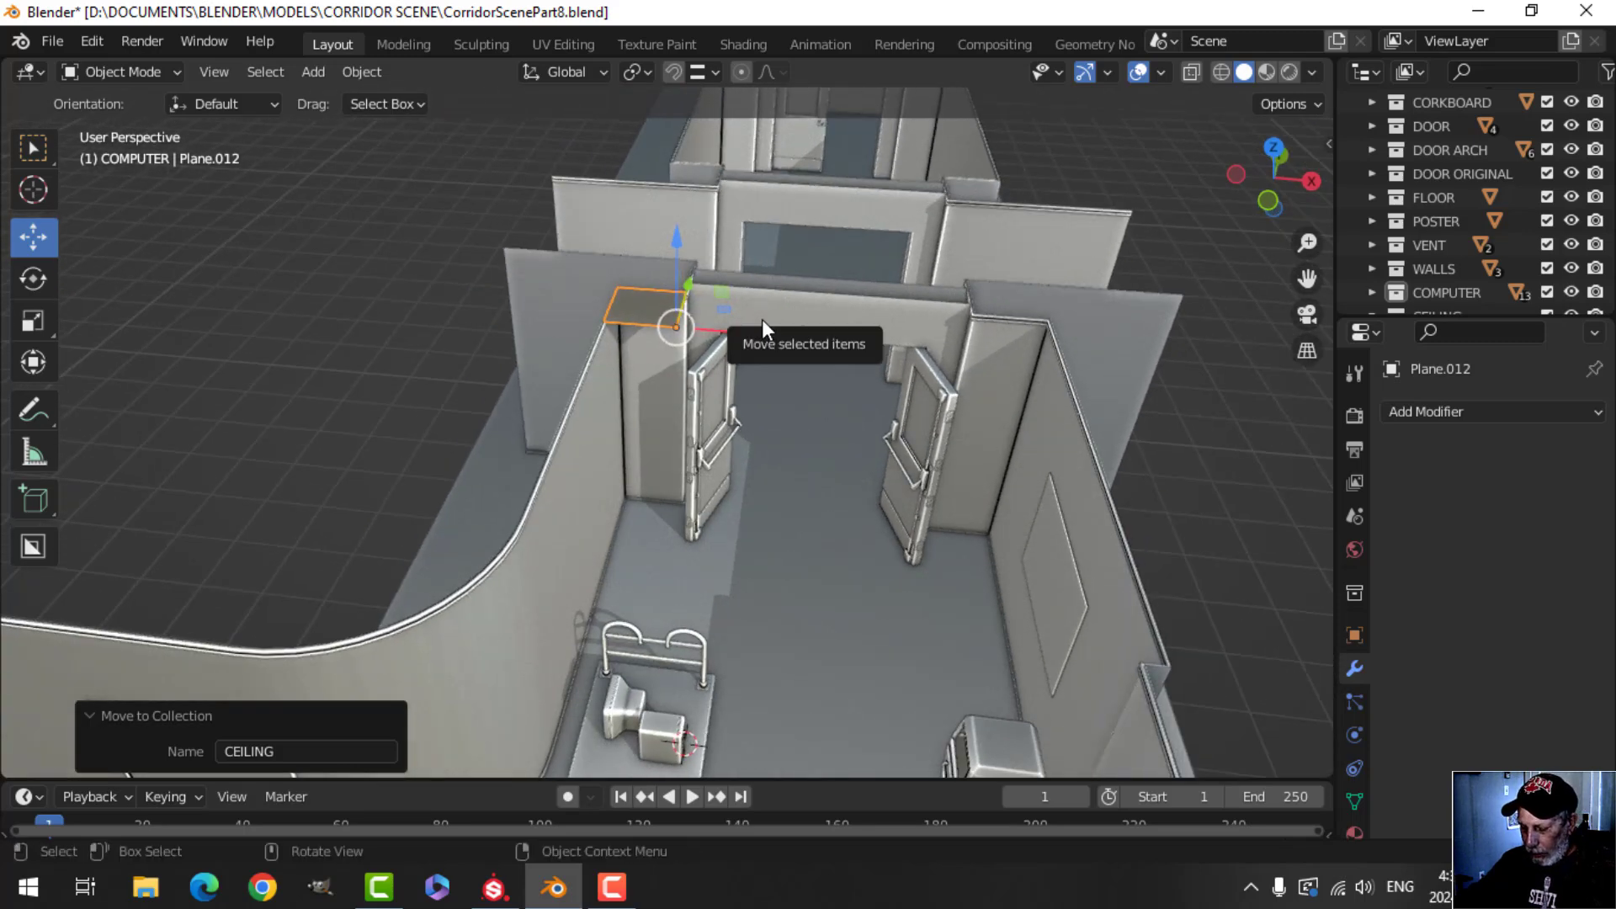
pyautogui.press('KP_Divide')
pyautogui.moveTo(815, 368); pyautogui.dragTo(753, 315, button='middle')
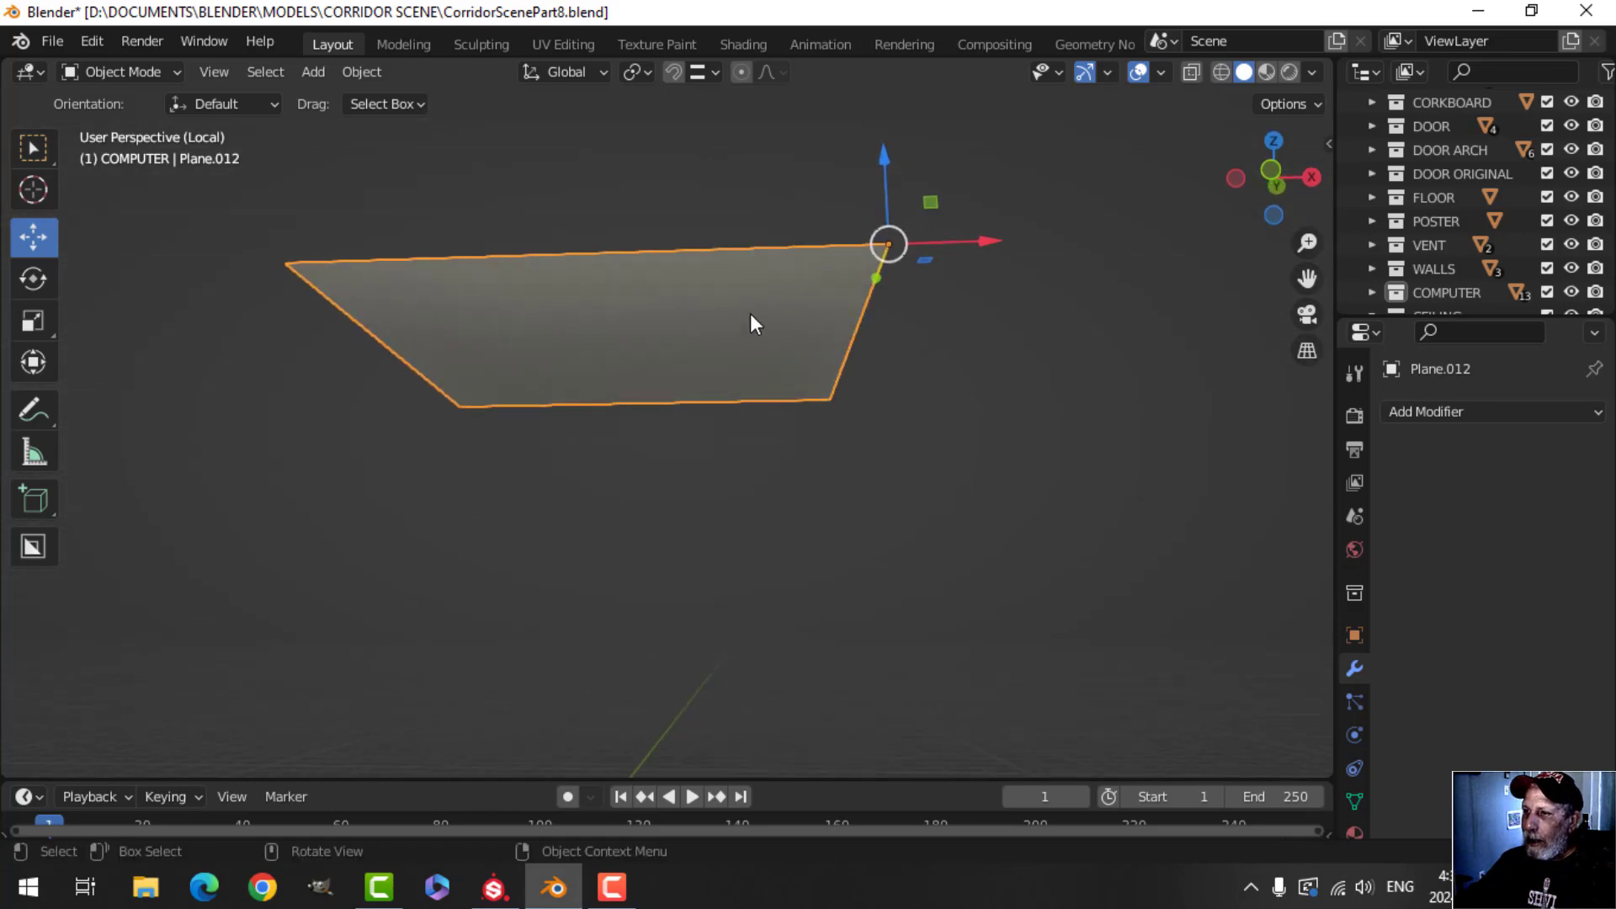
# Step: Flip the normals of the ceiling plane's face in Edit Mode
pyautogui.press('Tab')
pyautogui.moveTo(786, 270); pyautogui.dragTo(775, 364, button='middle')
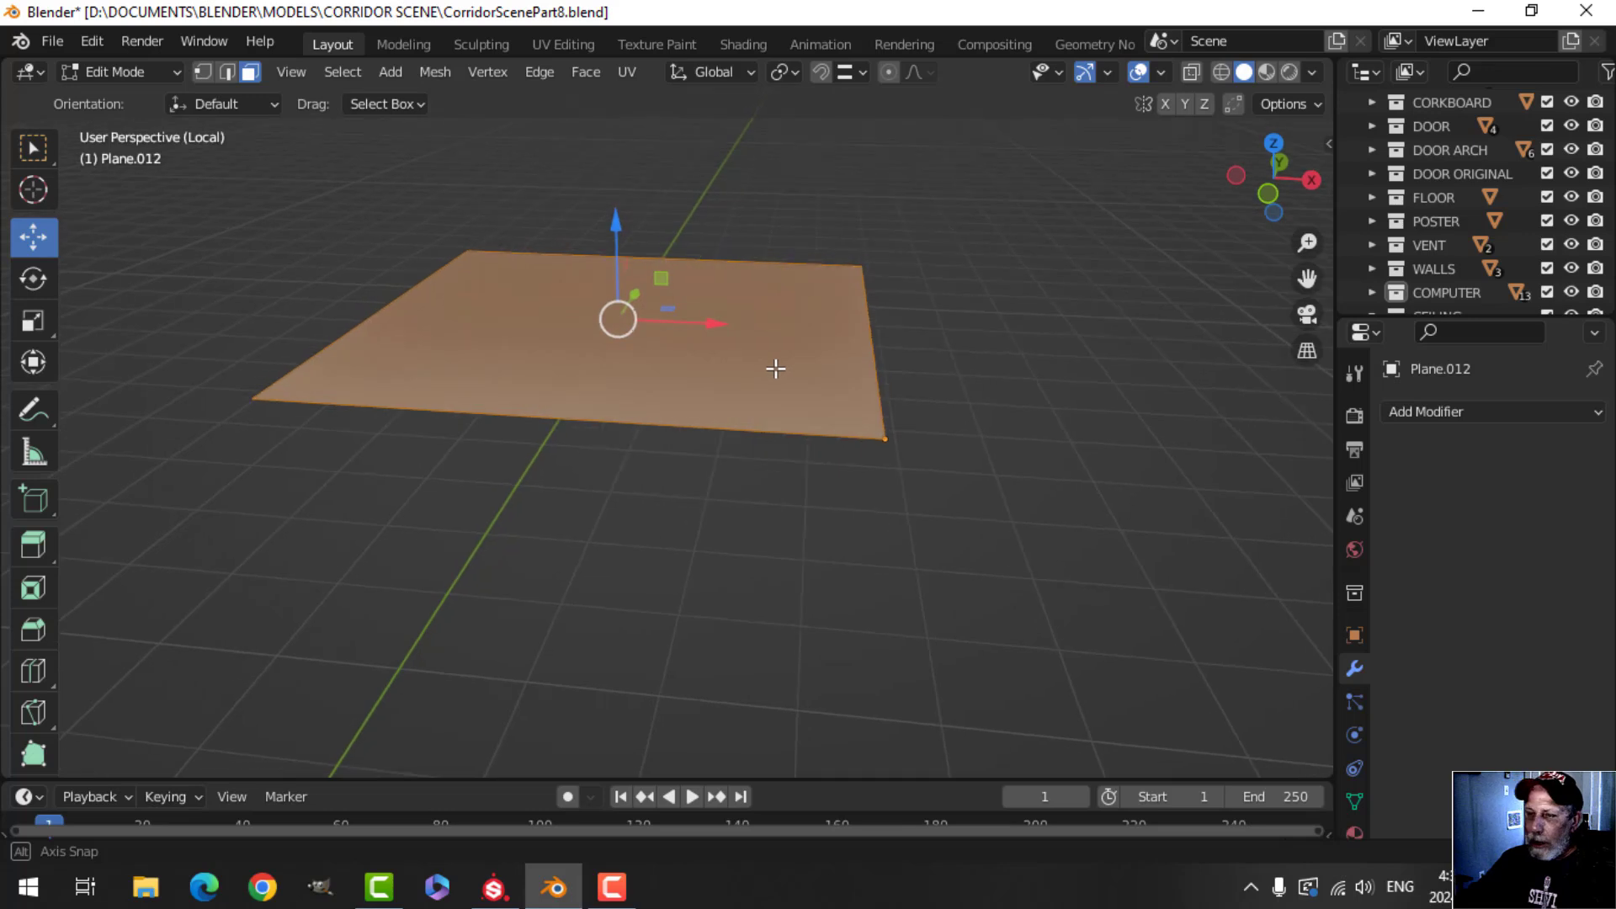
pyautogui.hotkey('alt', 'n')
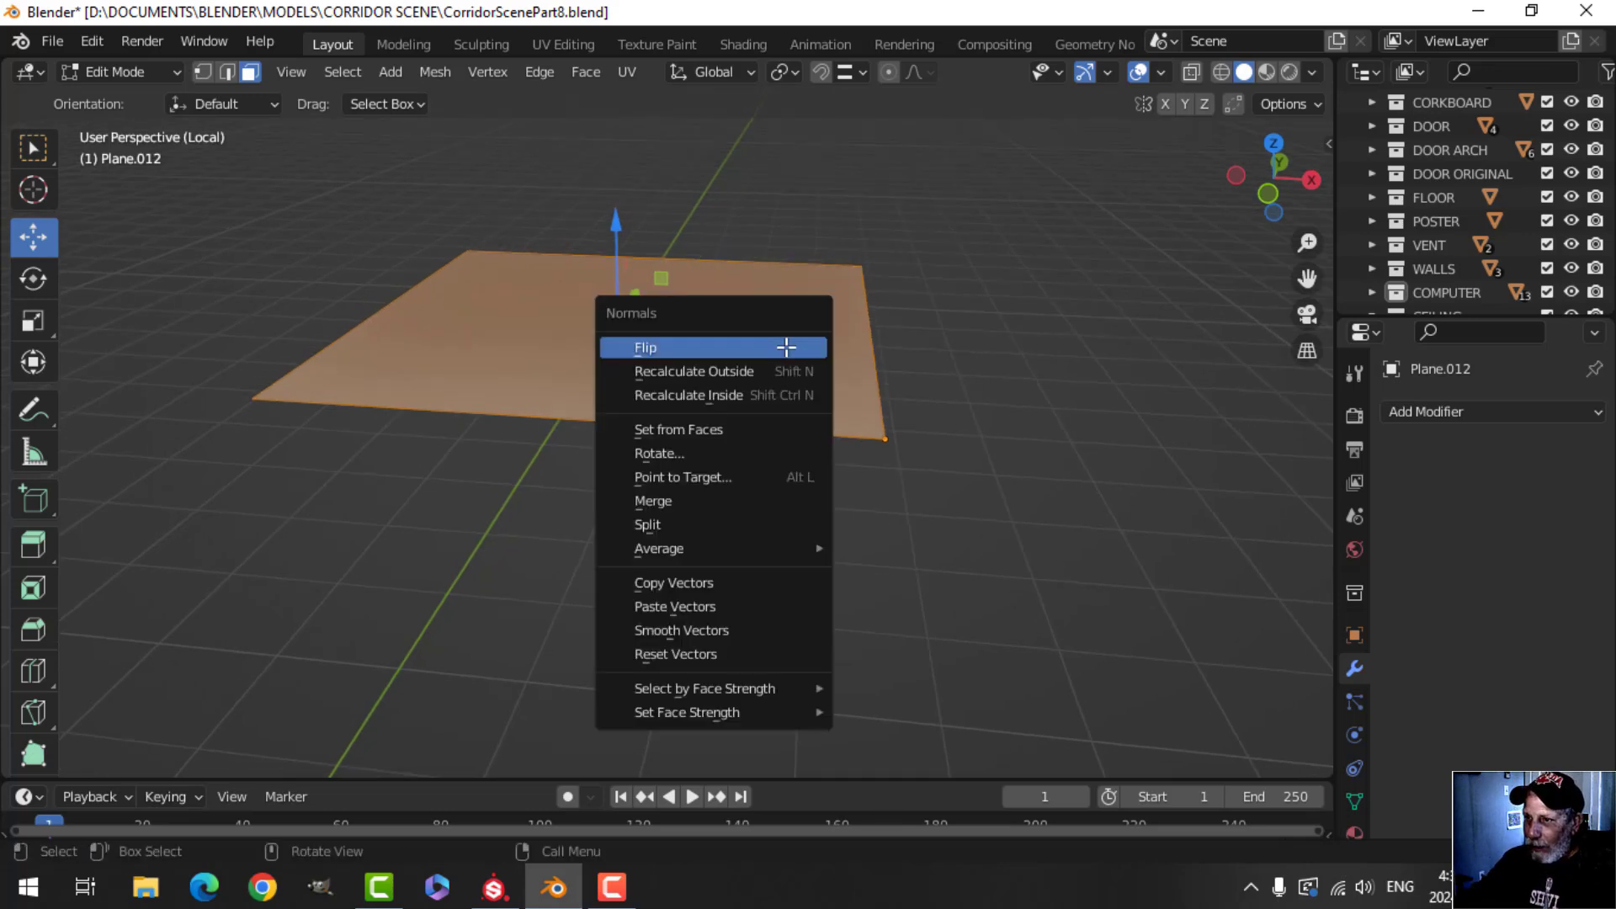
pyautogui.click(788, 350)
# Step: Check the plane's flipped face with the Face Orientation overlay, and turn the overlay off again
pyautogui.click(1163, 72)
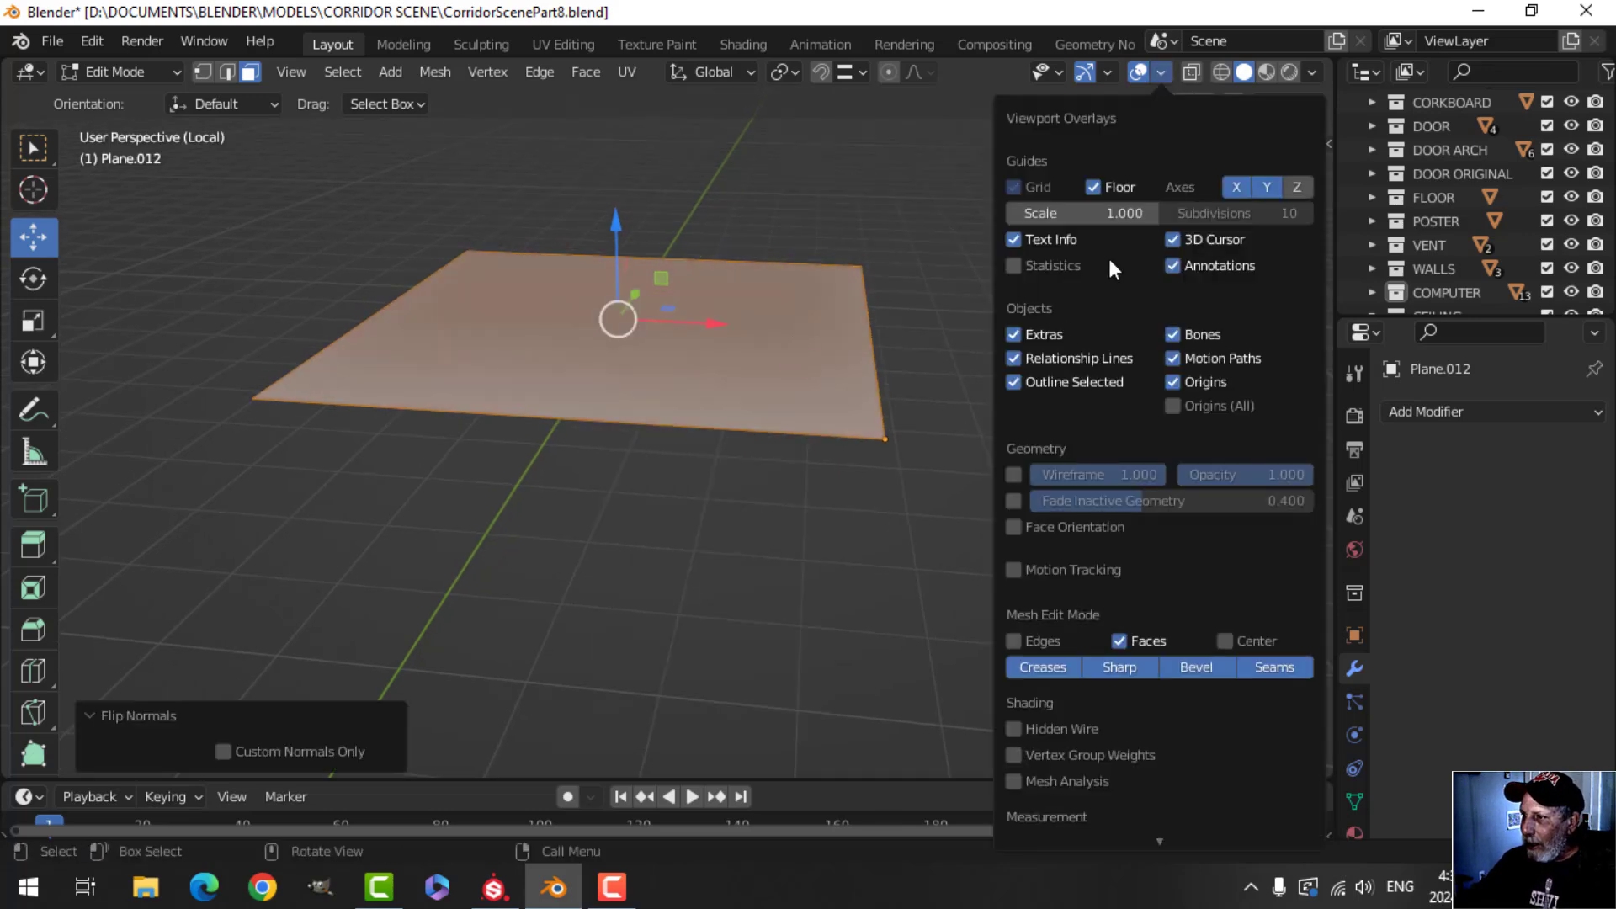
pyautogui.click(1038, 527)
pyautogui.moveTo(968, 446); pyautogui.dragTo(874, 367, button='middle')
pyautogui.click(1162, 72)
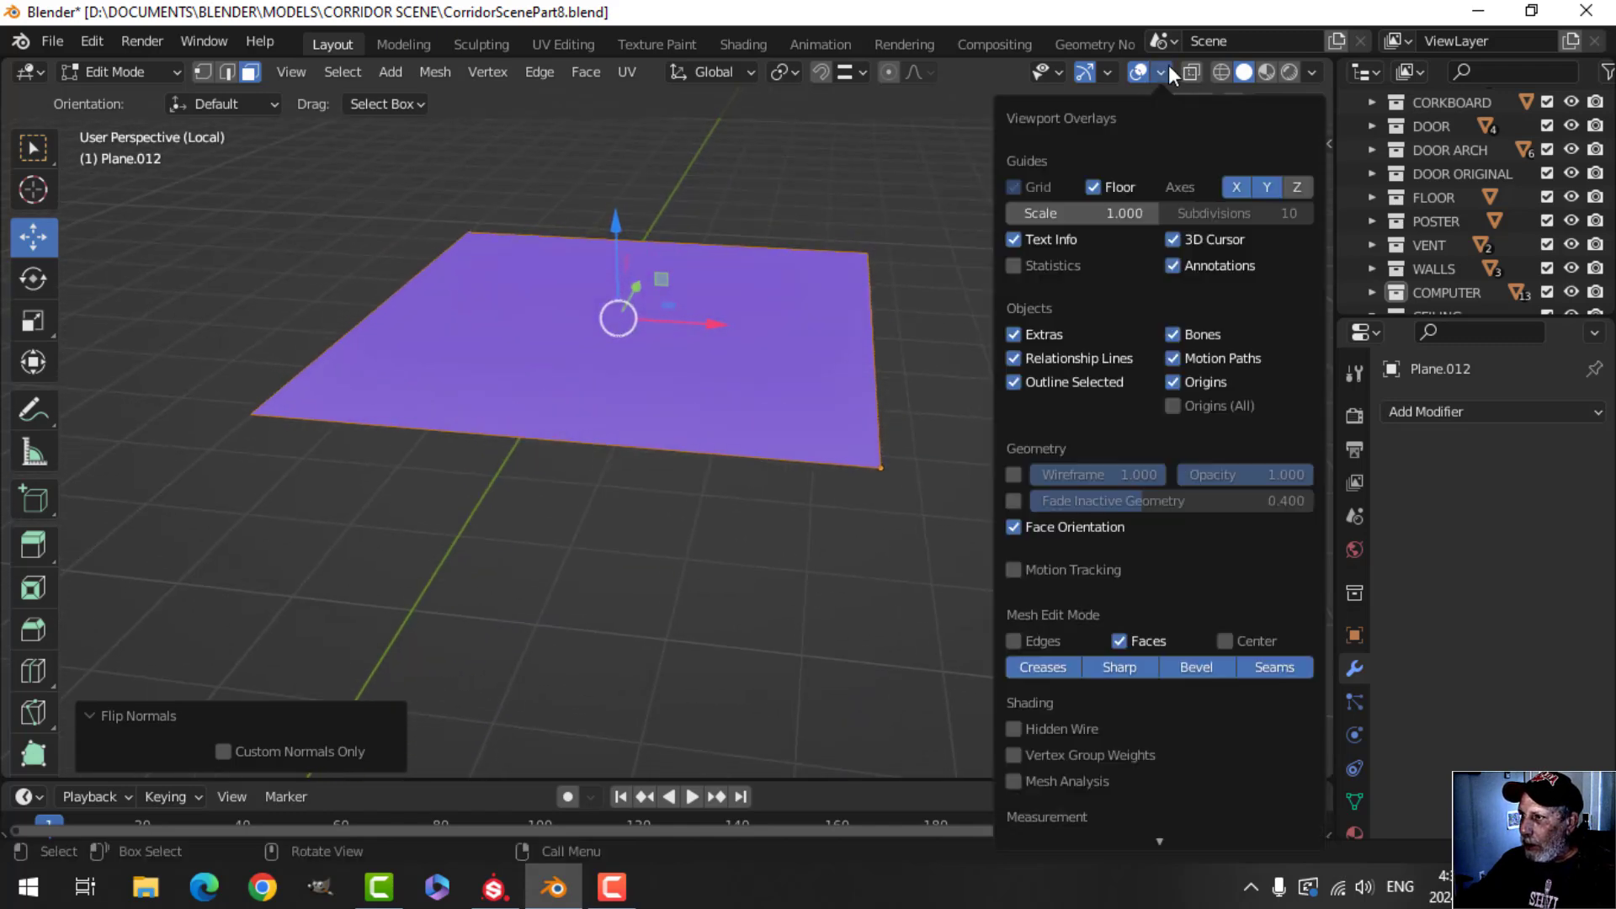
pyautogui.click(1043, 528)
pyautogui.moveTo(787, 390); pyautogui.dragTo(752, 417, button='middle')
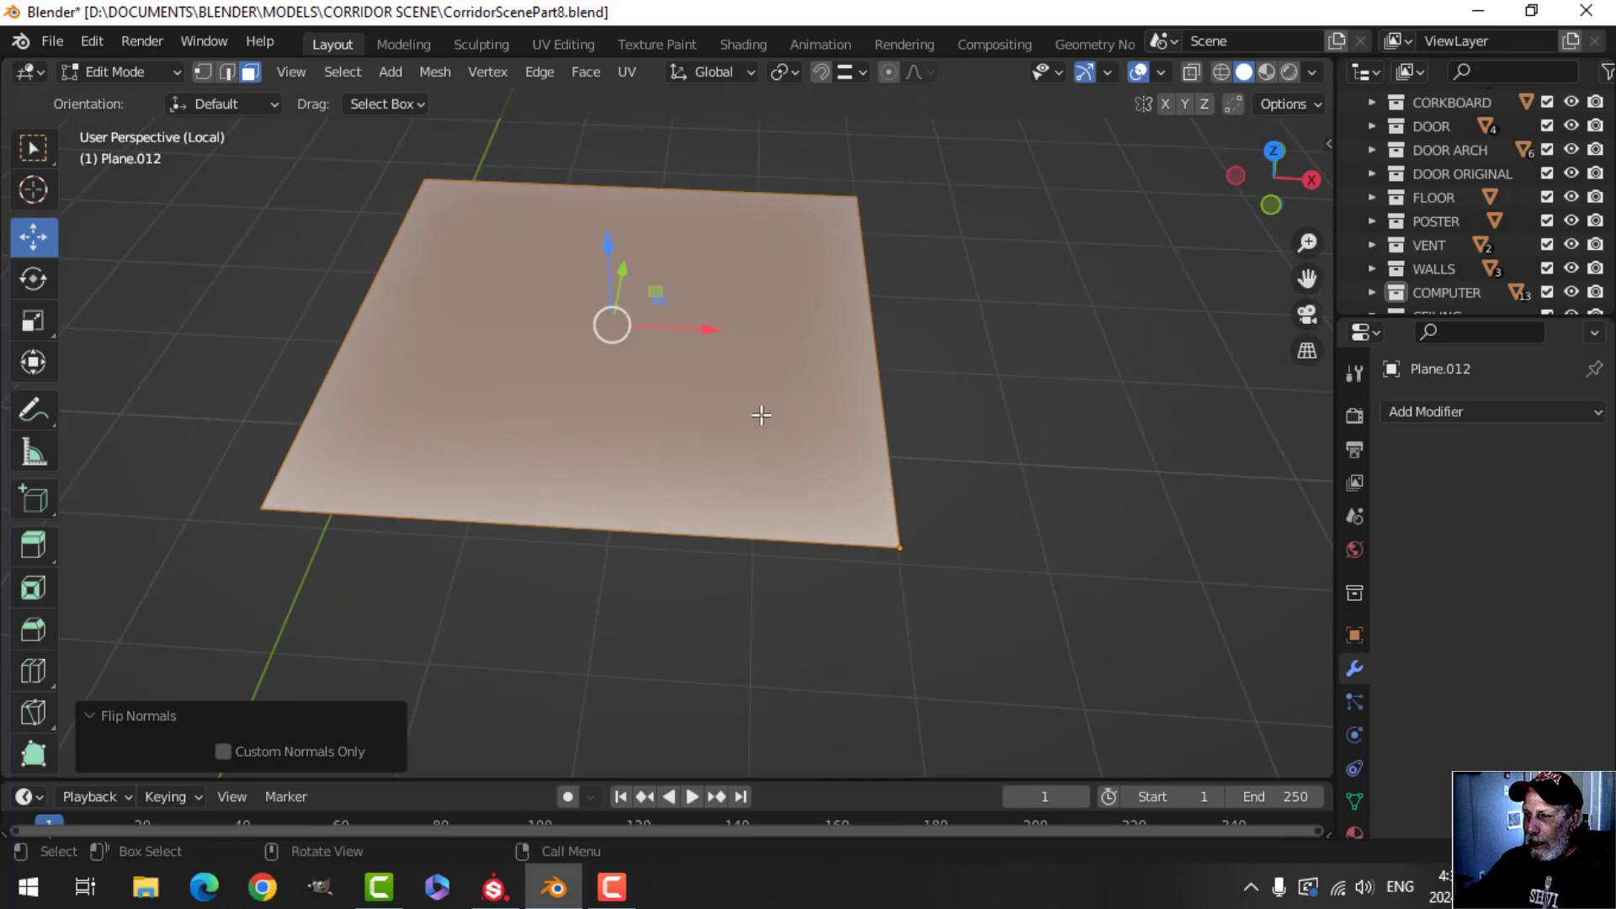
# Step: Inset the plane's face by about 0.027 m to form a narrow border around the tile
pyautogui.press('KP_7')
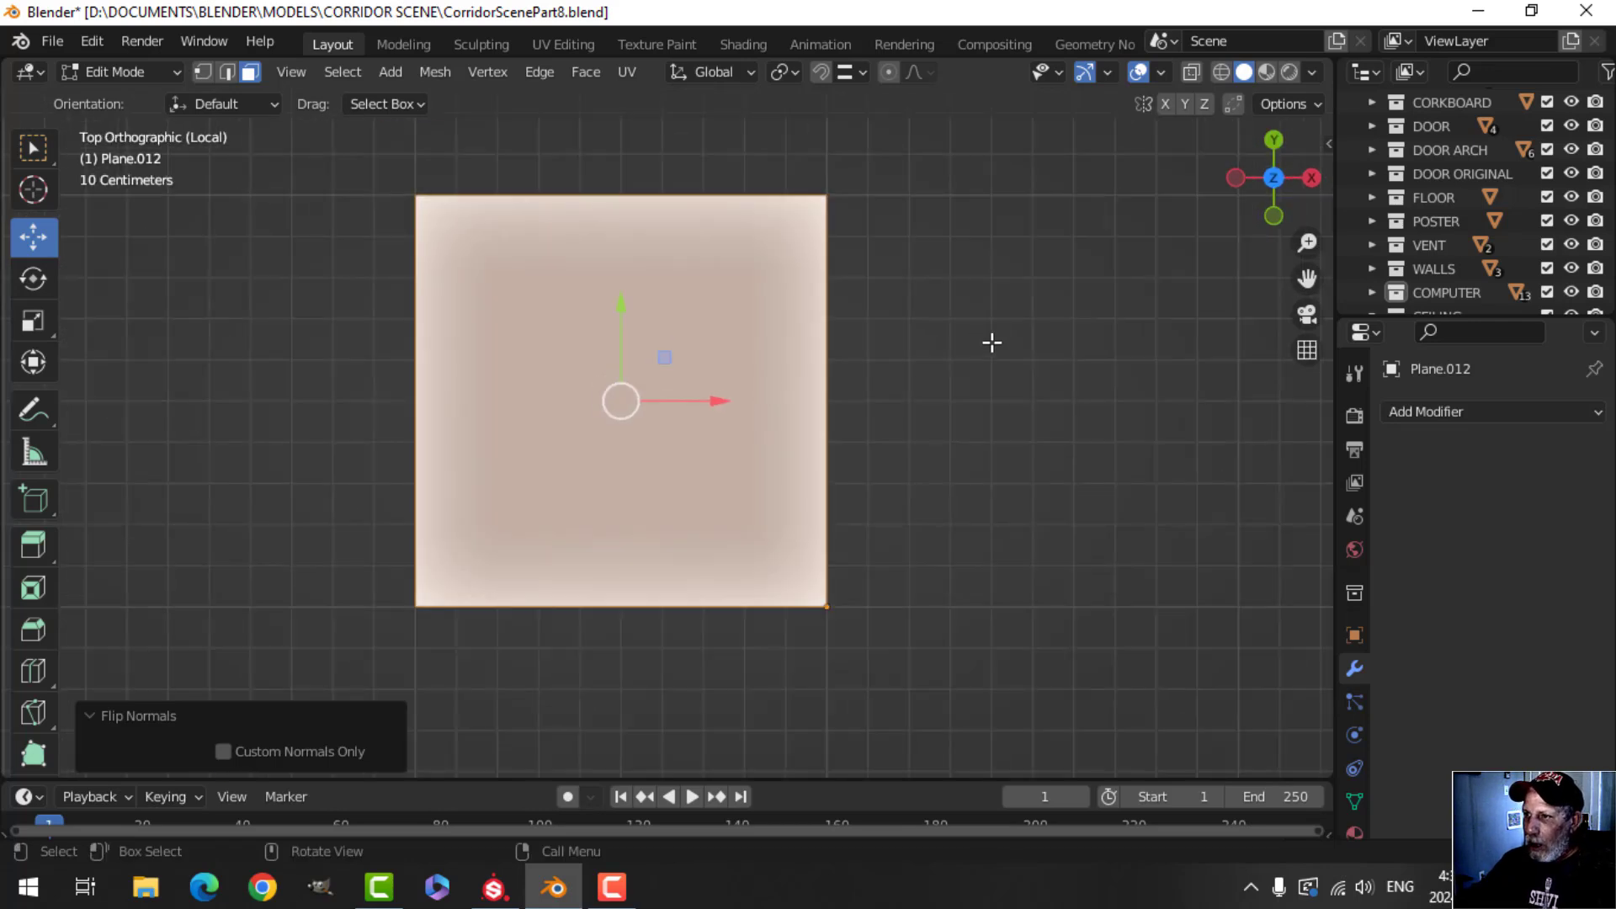
pyautogui.press('i')
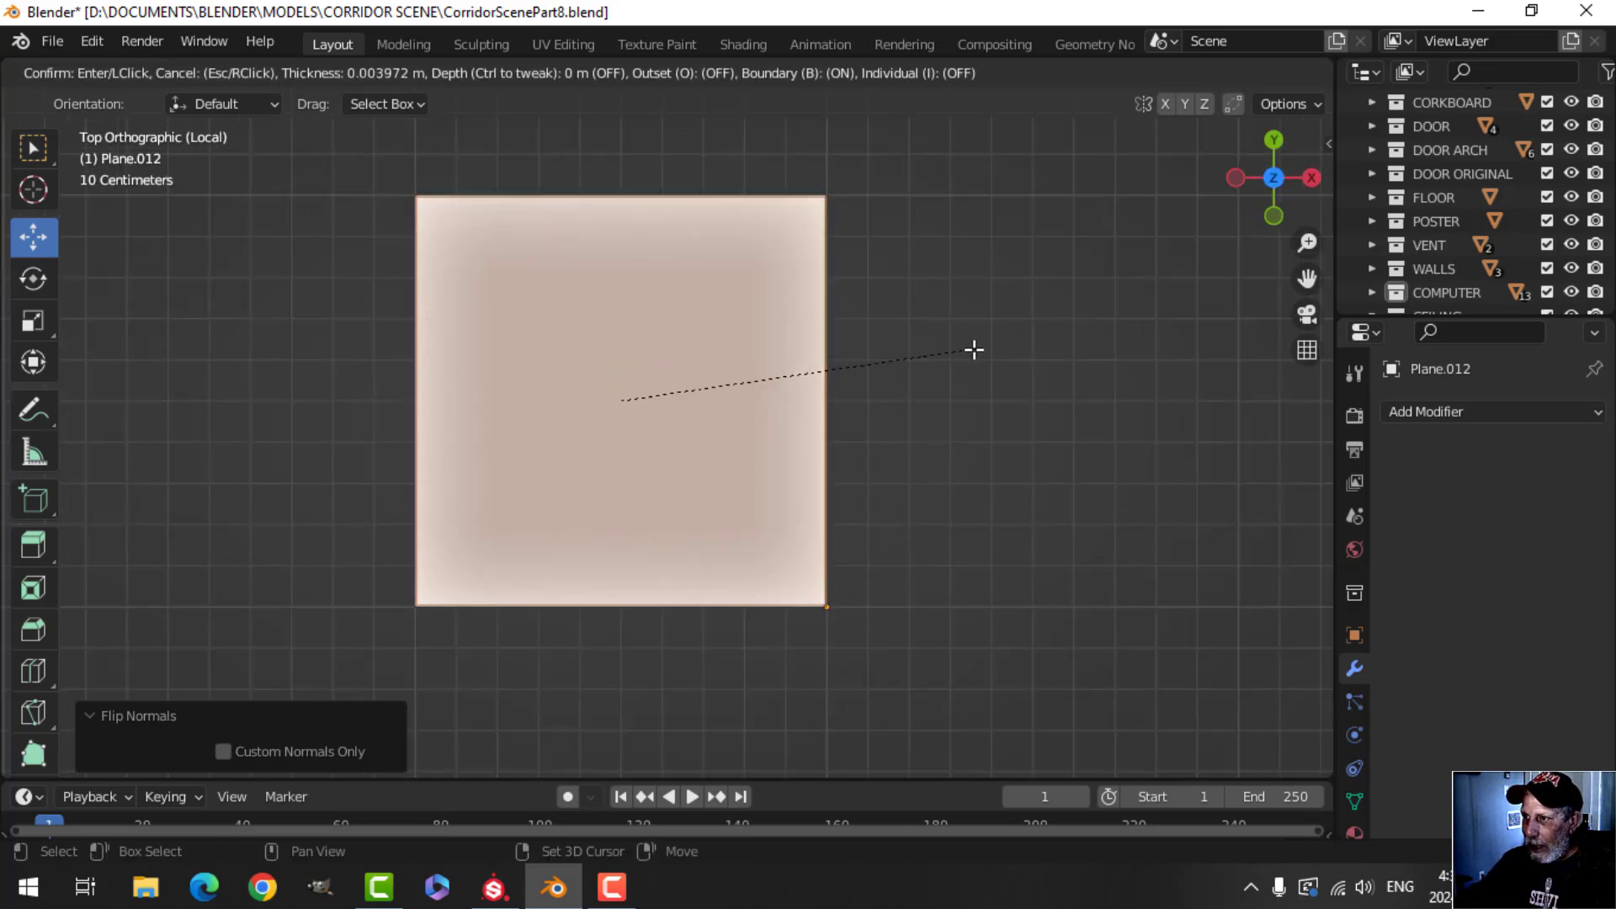
pyautogui.click(887, 367)
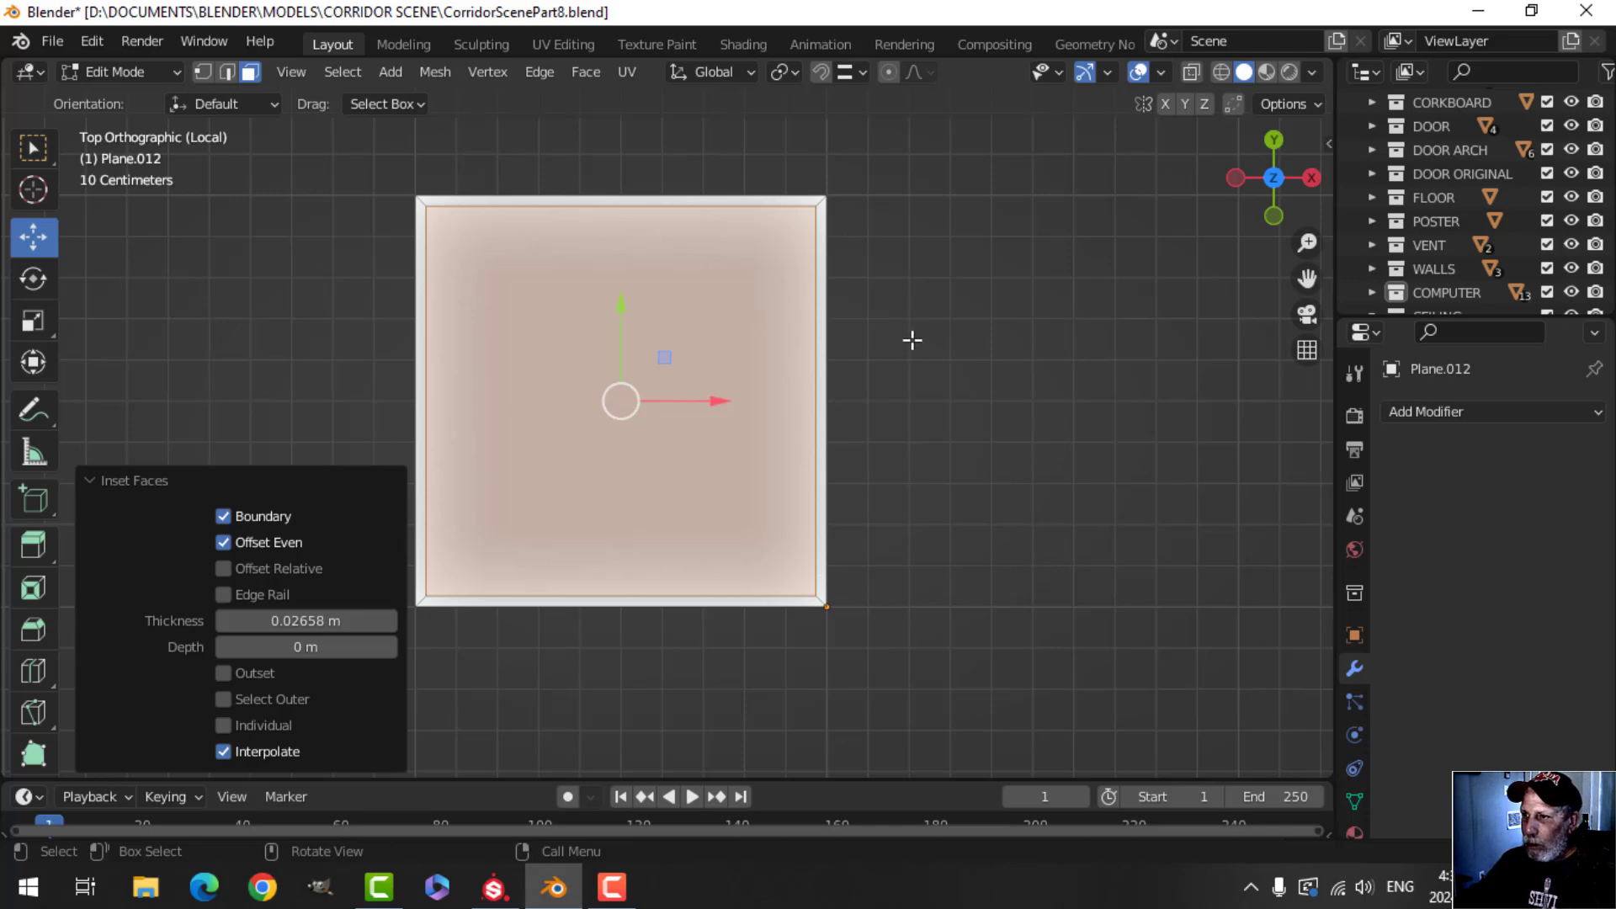
# Step: Mark the edges around the inset inner face as seams
pyautogui.moveTo(908, 323); pyautogui.dragTo(833, 300, button='middle')
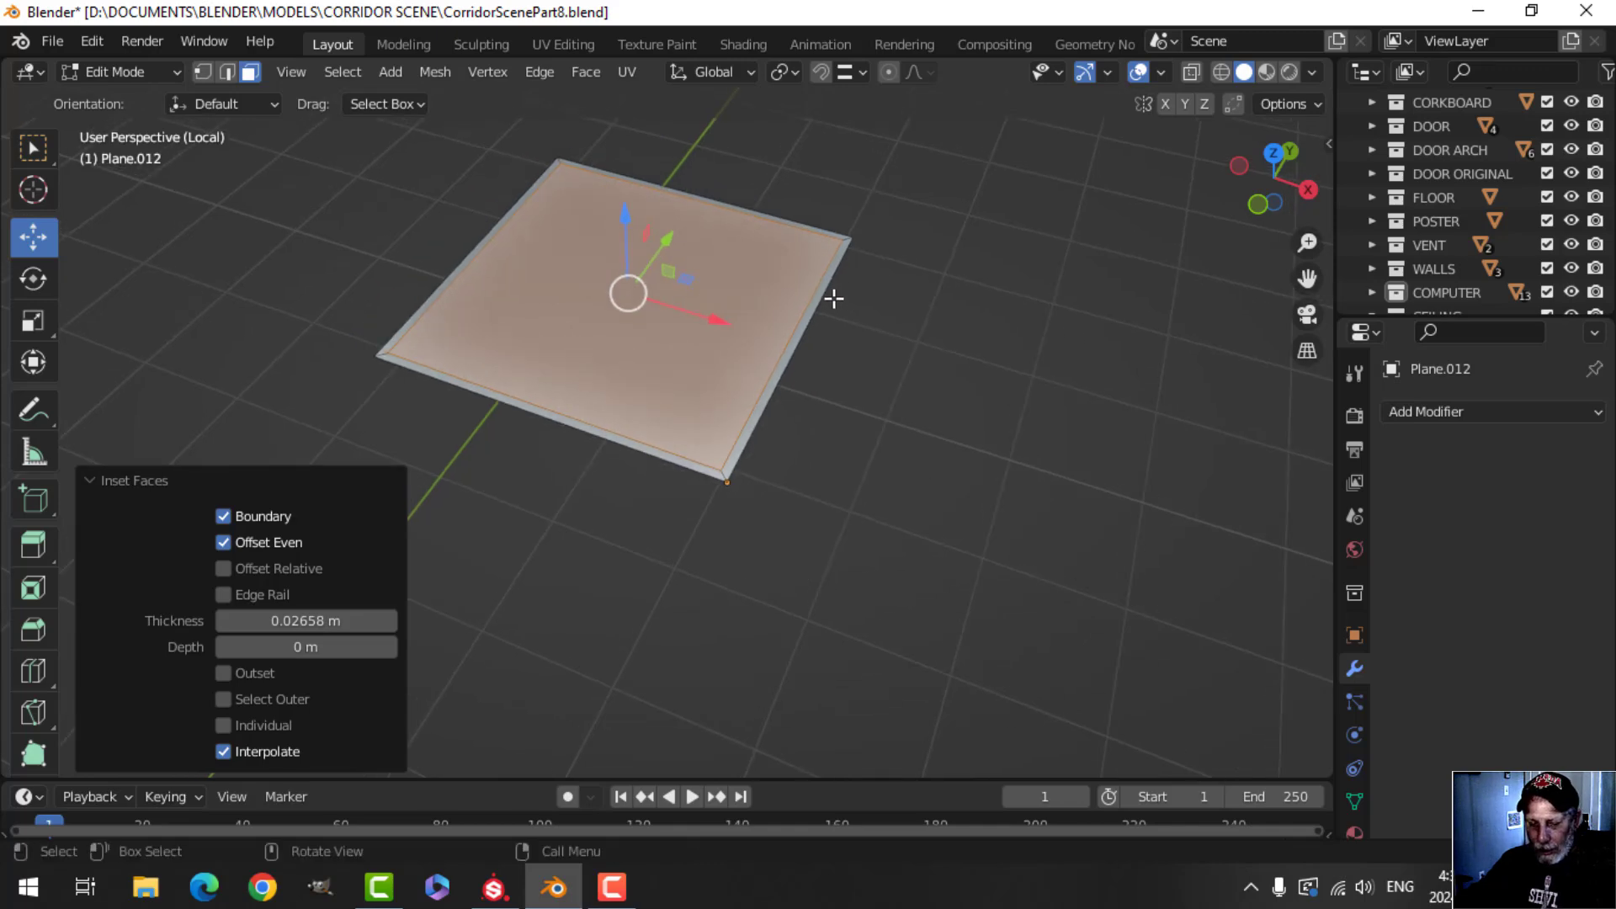
pyautogui.hotkey('ctrl', 'e')
pyautogui.click(766, 625)
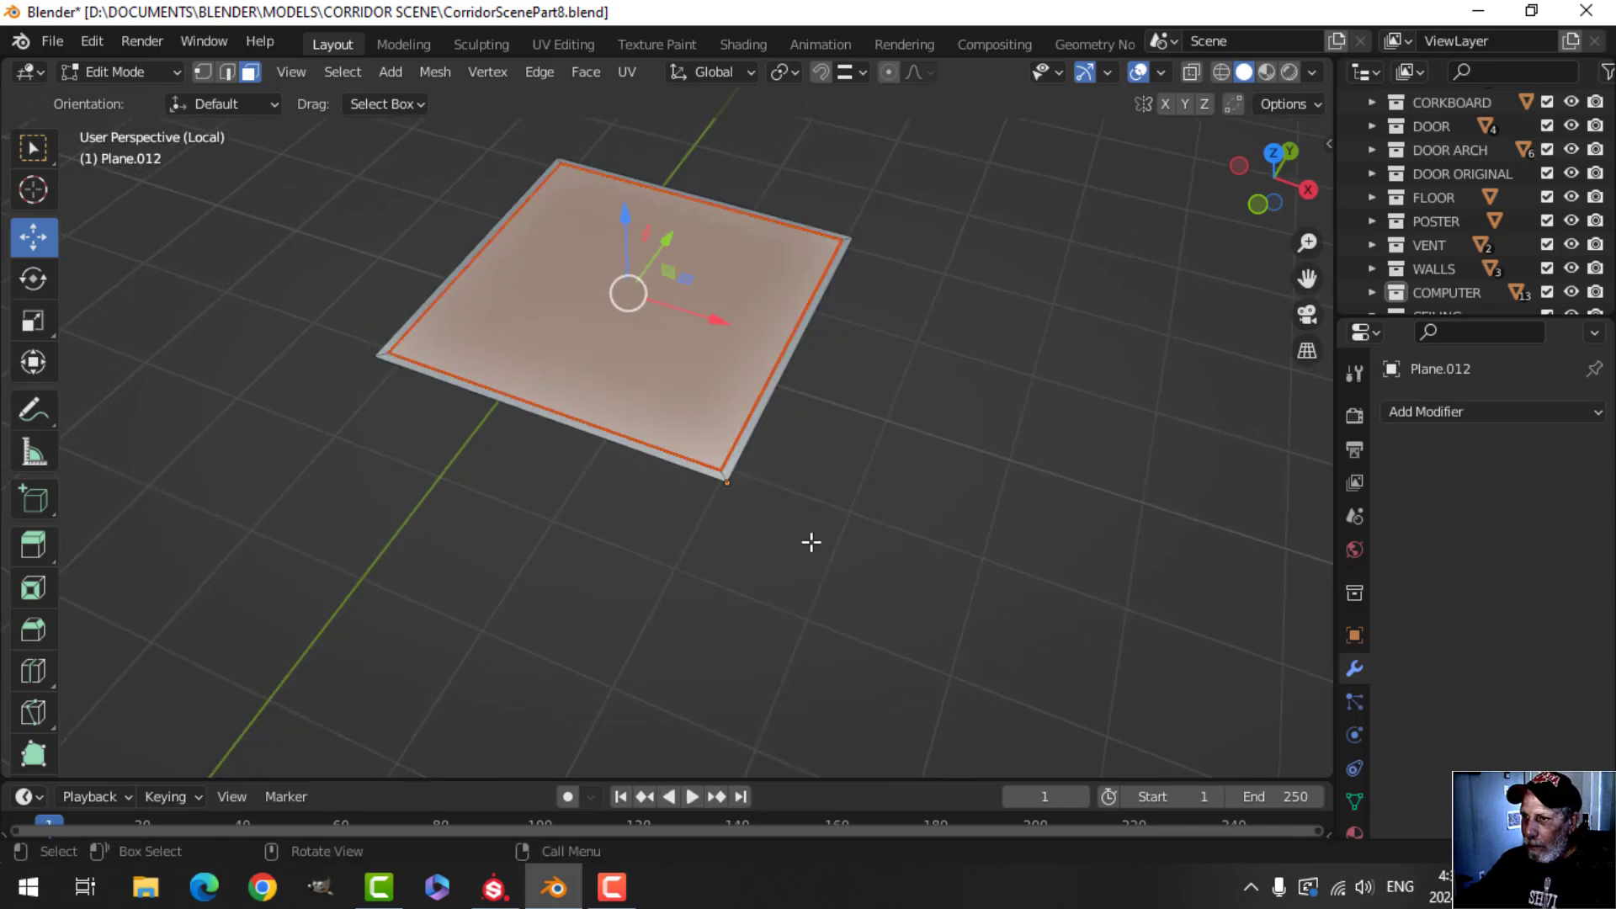
# Step: Switch to the UV Editing workspace, isolate the plane in top view and unlink the TrimBotTest_BaseColor.png image from the UV editor
pyautogui.click(566, 45)
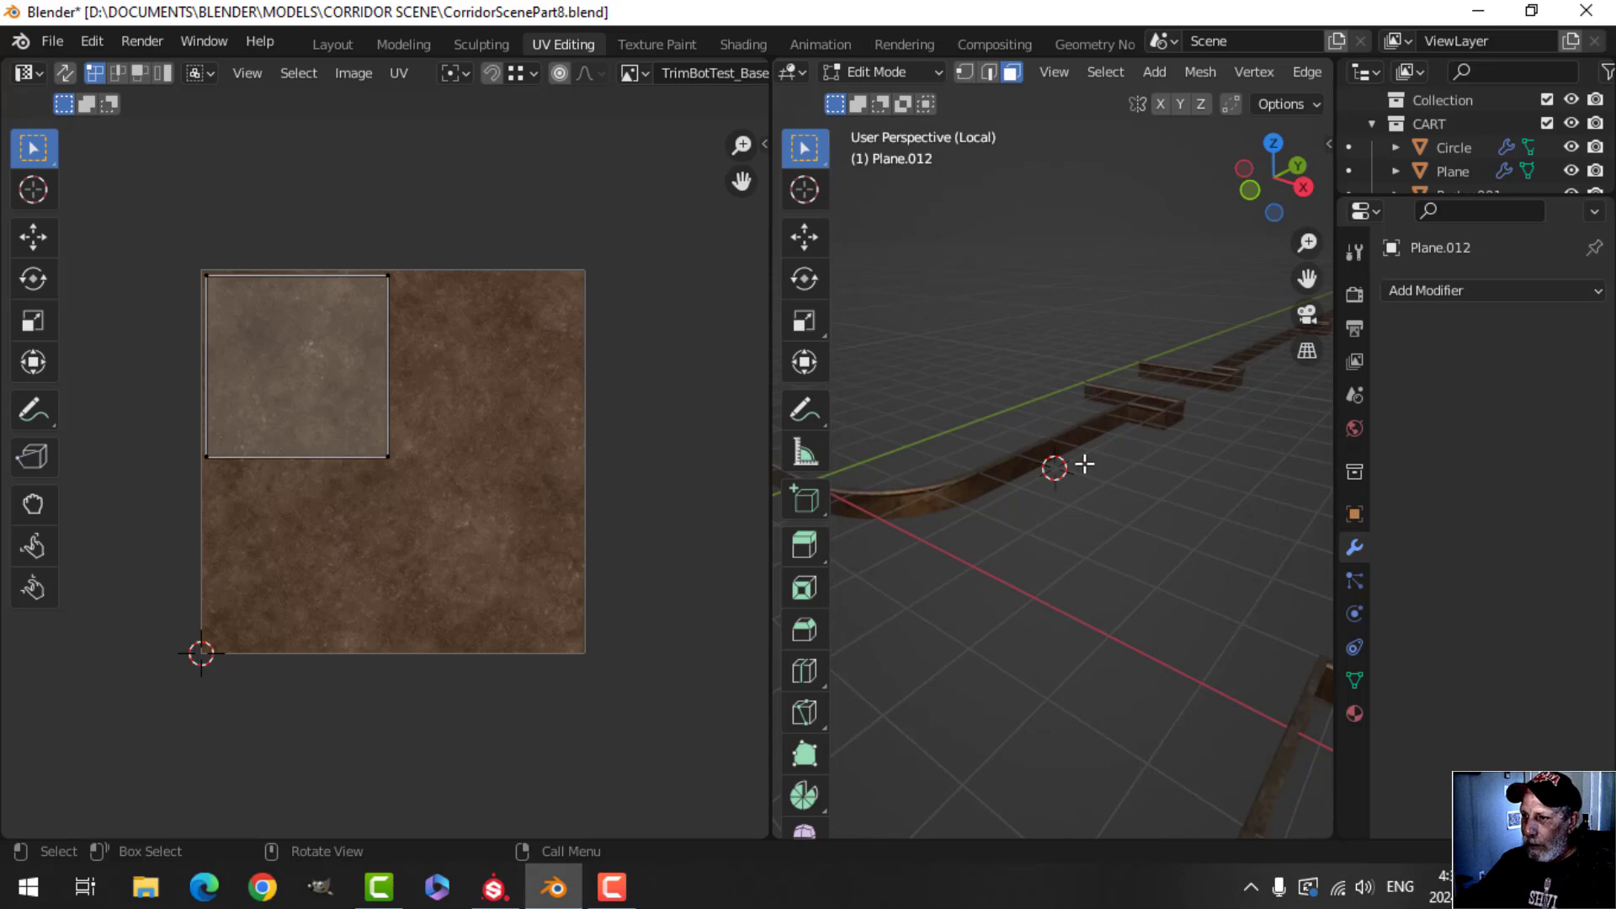
pyautogui.press('KP_Divide')
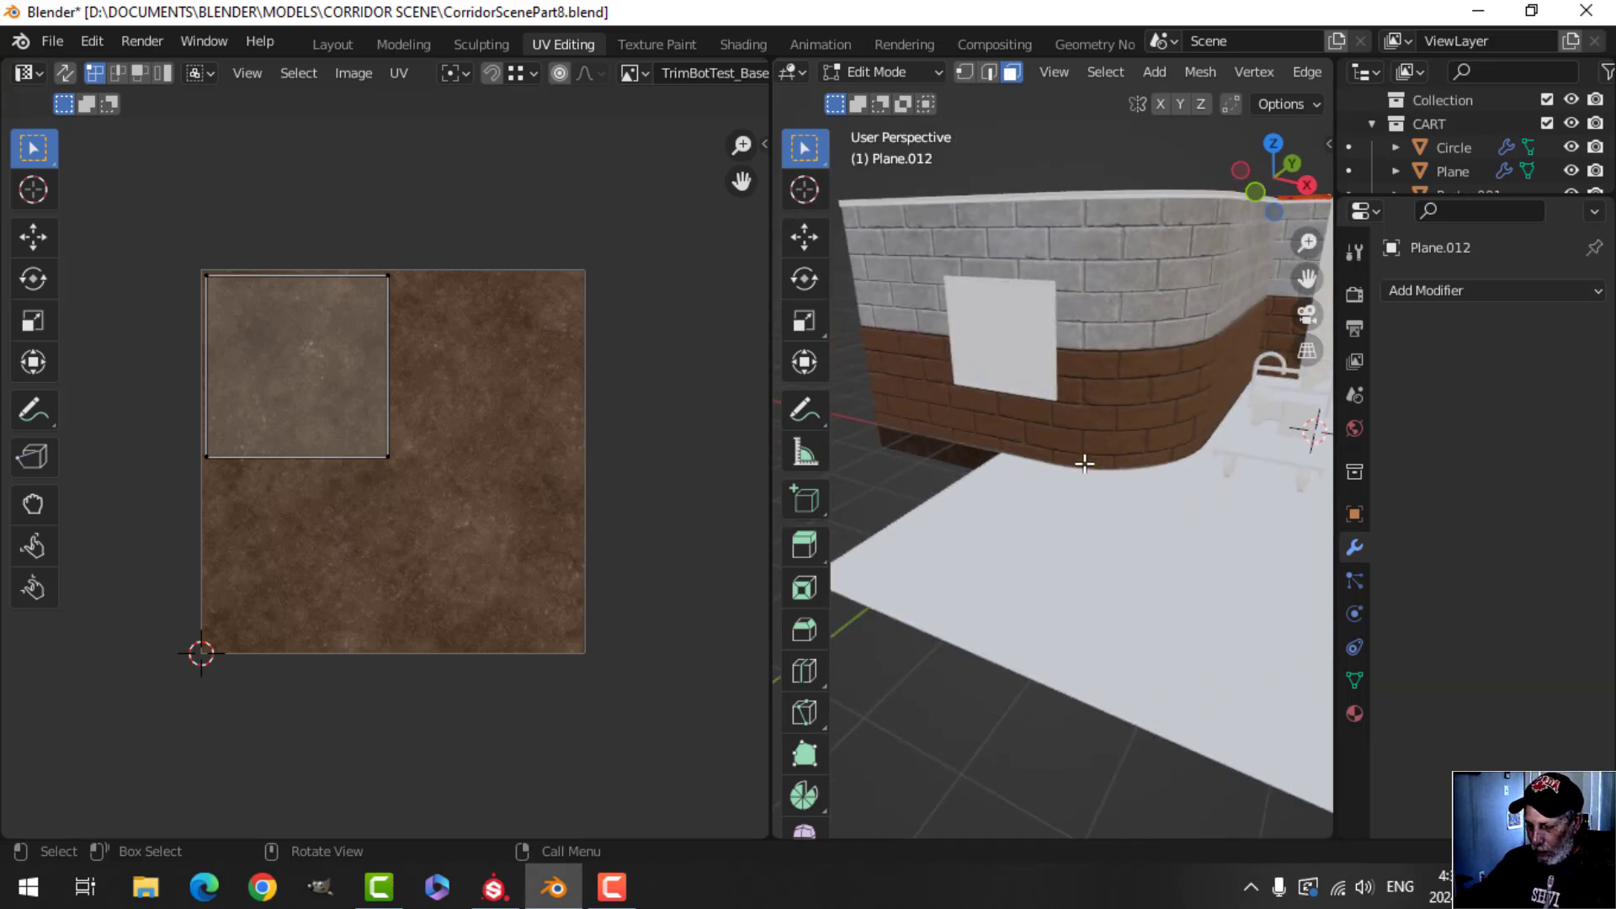
pyautogui.press('KP_Divide')
pyautogui.press('KP_7')
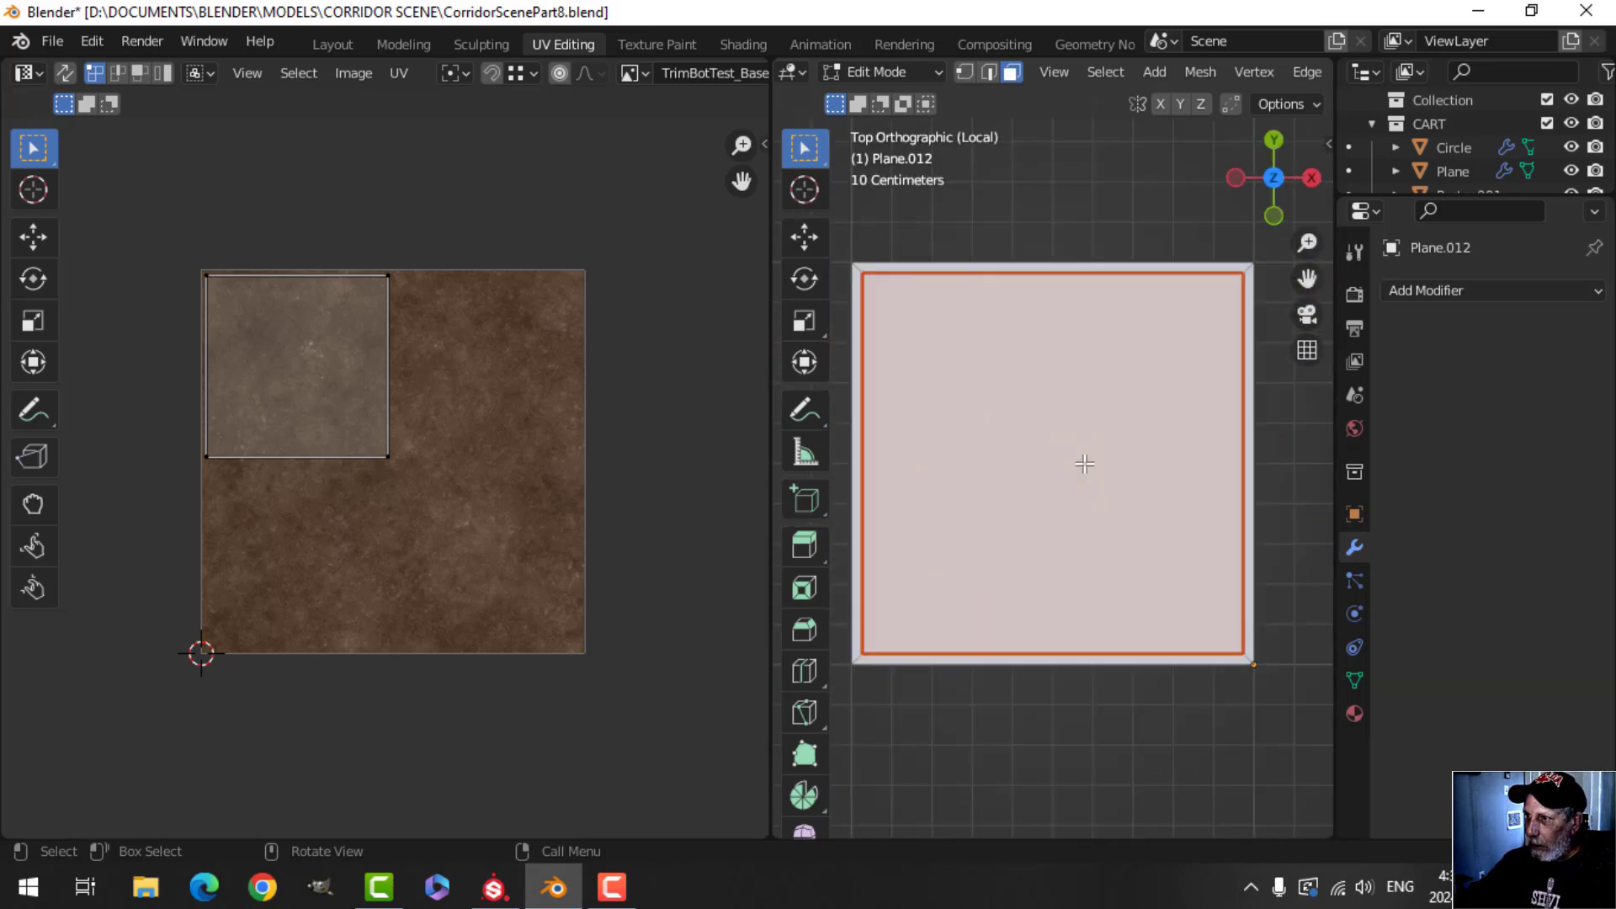
pyautogui.scroll(-1, 1040, 459)
pyautogui.hscroll(2, 559, 47)
pyautogui.hscroll(5, 559, 72)
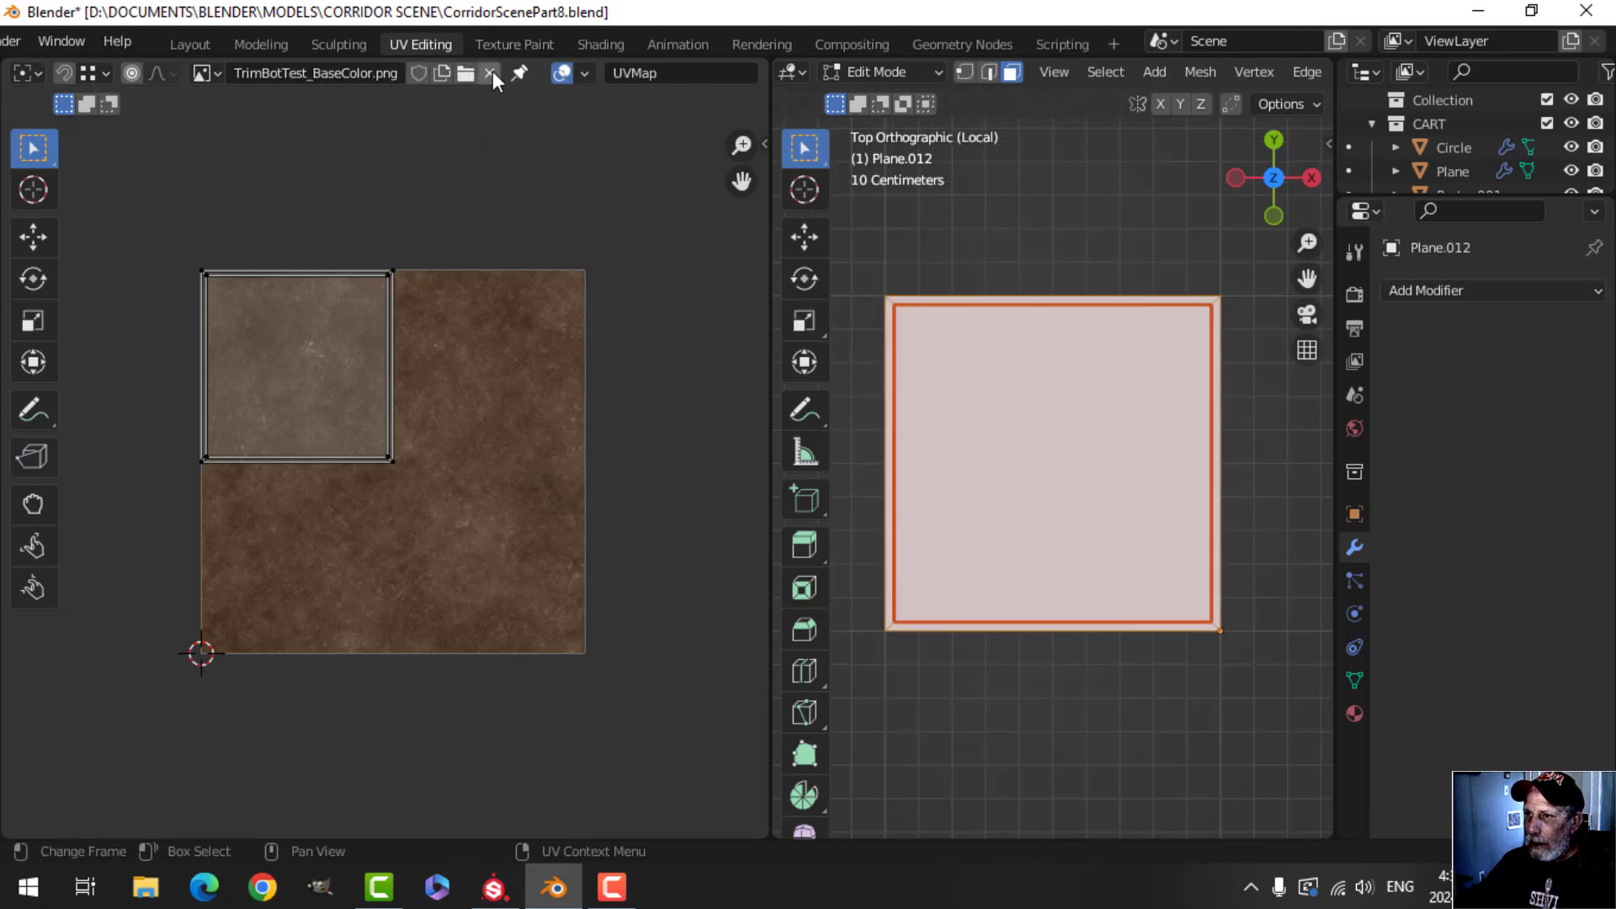
pyautogui.click(490, 73)
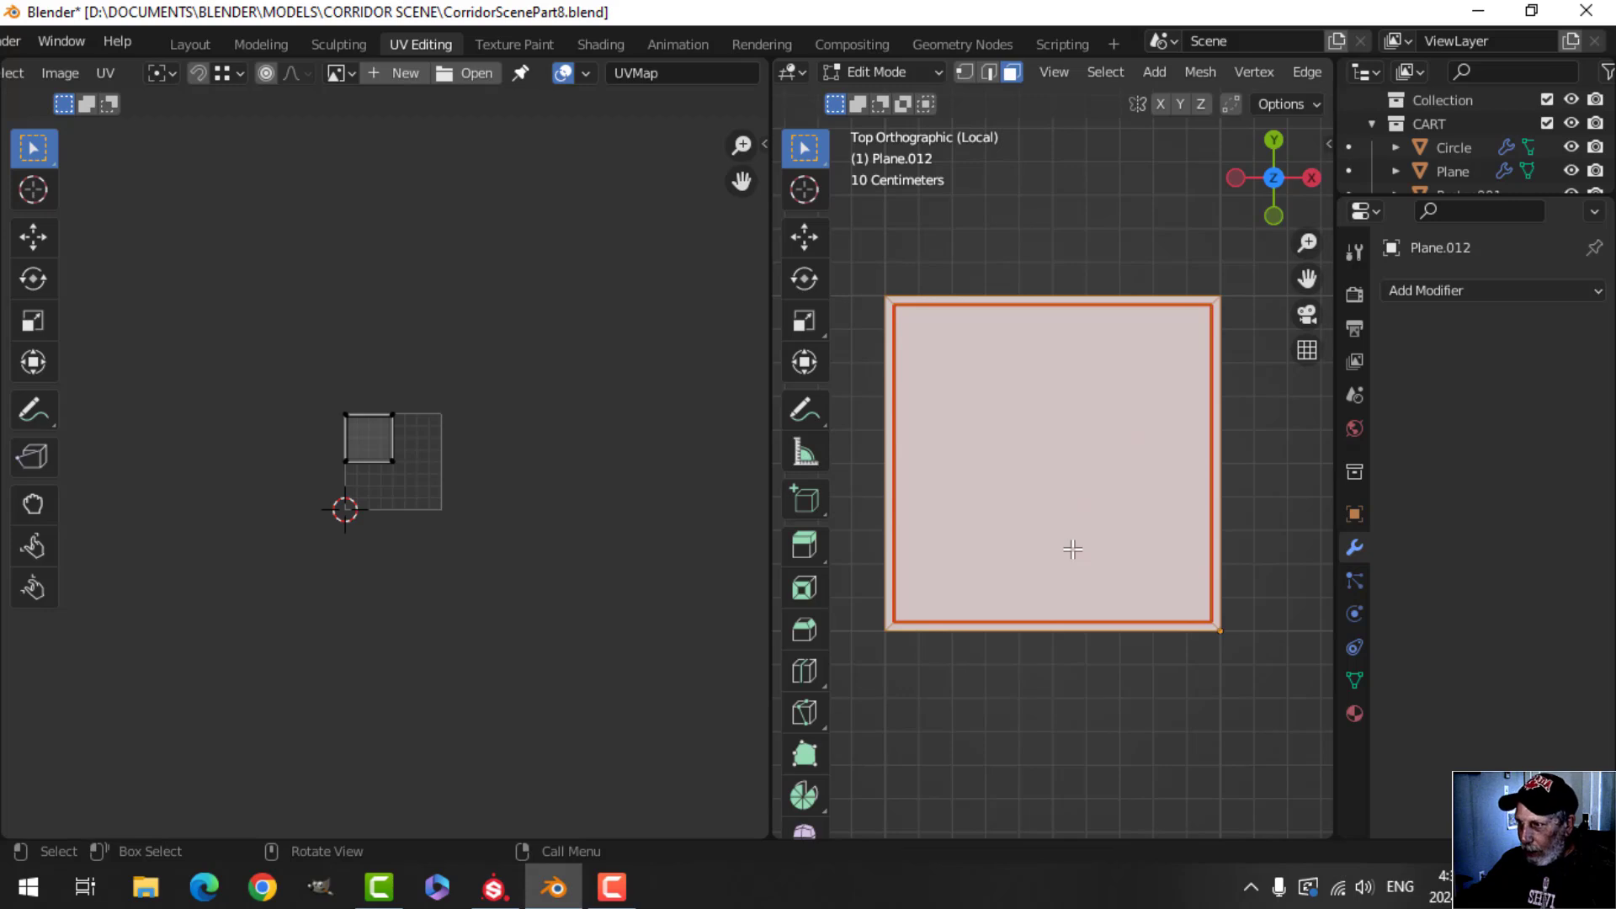
# Step: Unwrap the whole plane by projecting it from the top view so its UVs fill the UV square
pyautogui.press('u')
pyautogui.click(1022, 733)
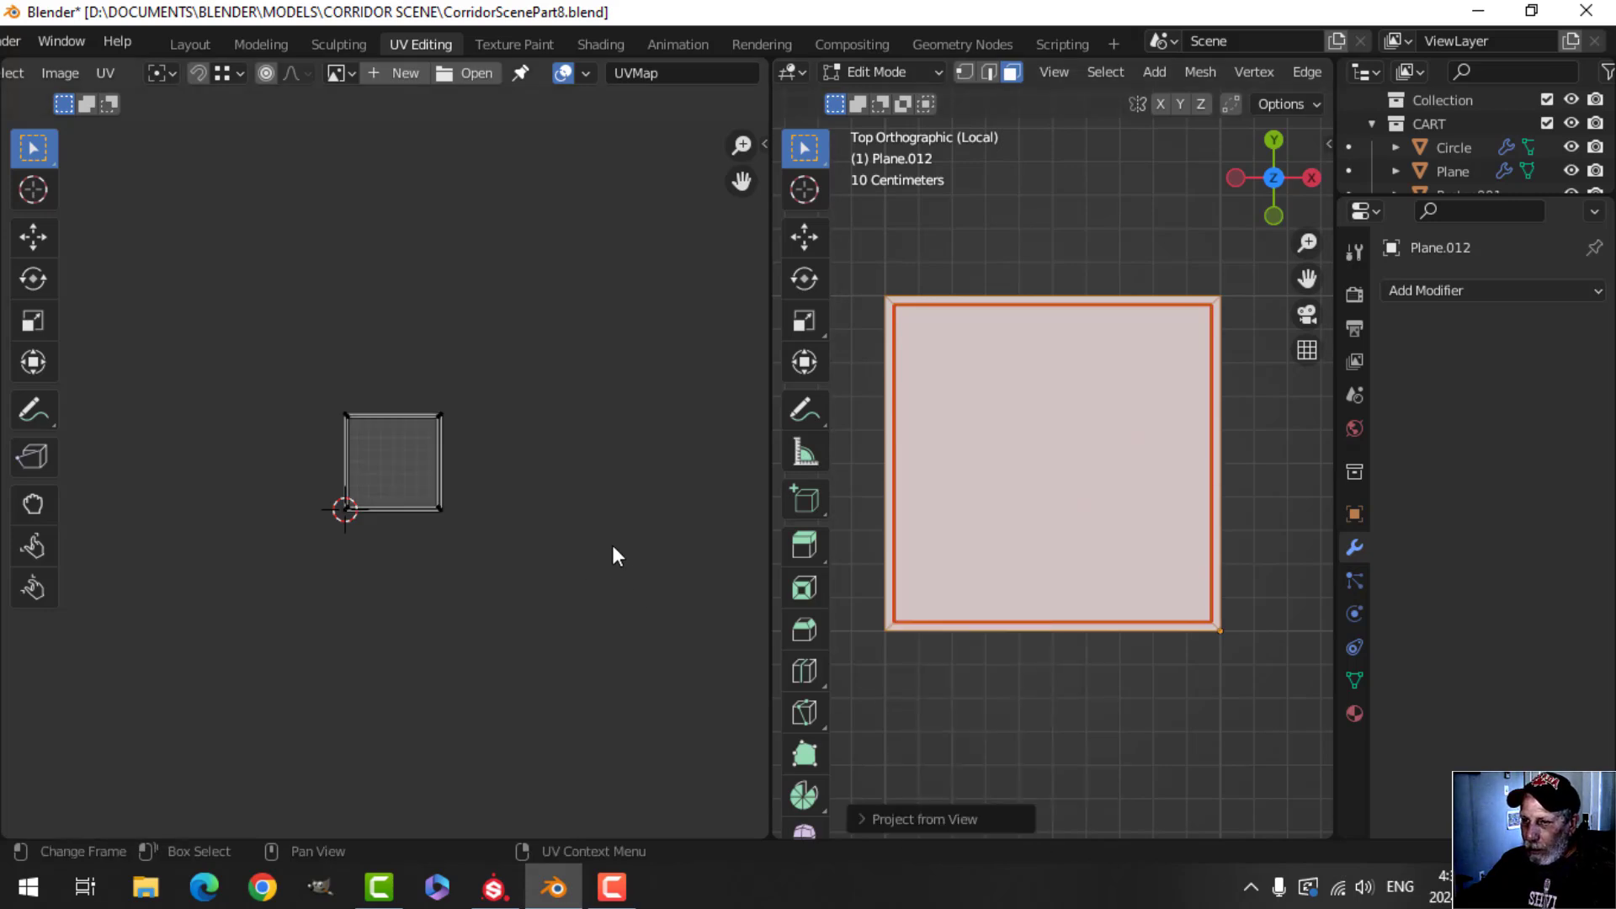
pyautogui.scroll(7, 595, 542)
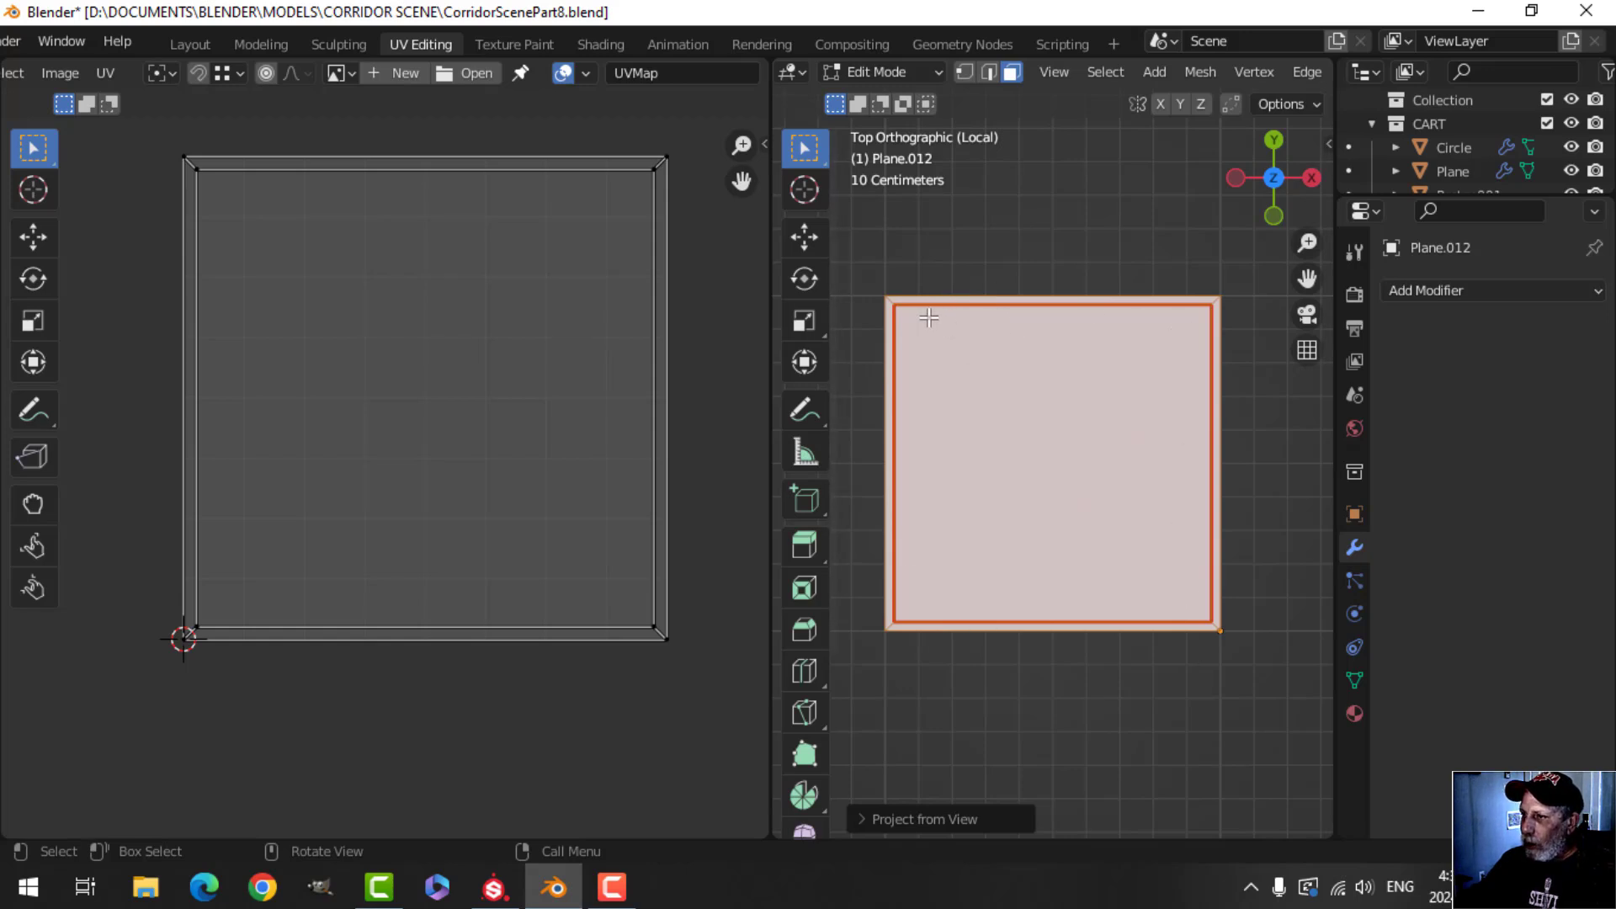
pyautogui.scroll(-2, 1098, 414)
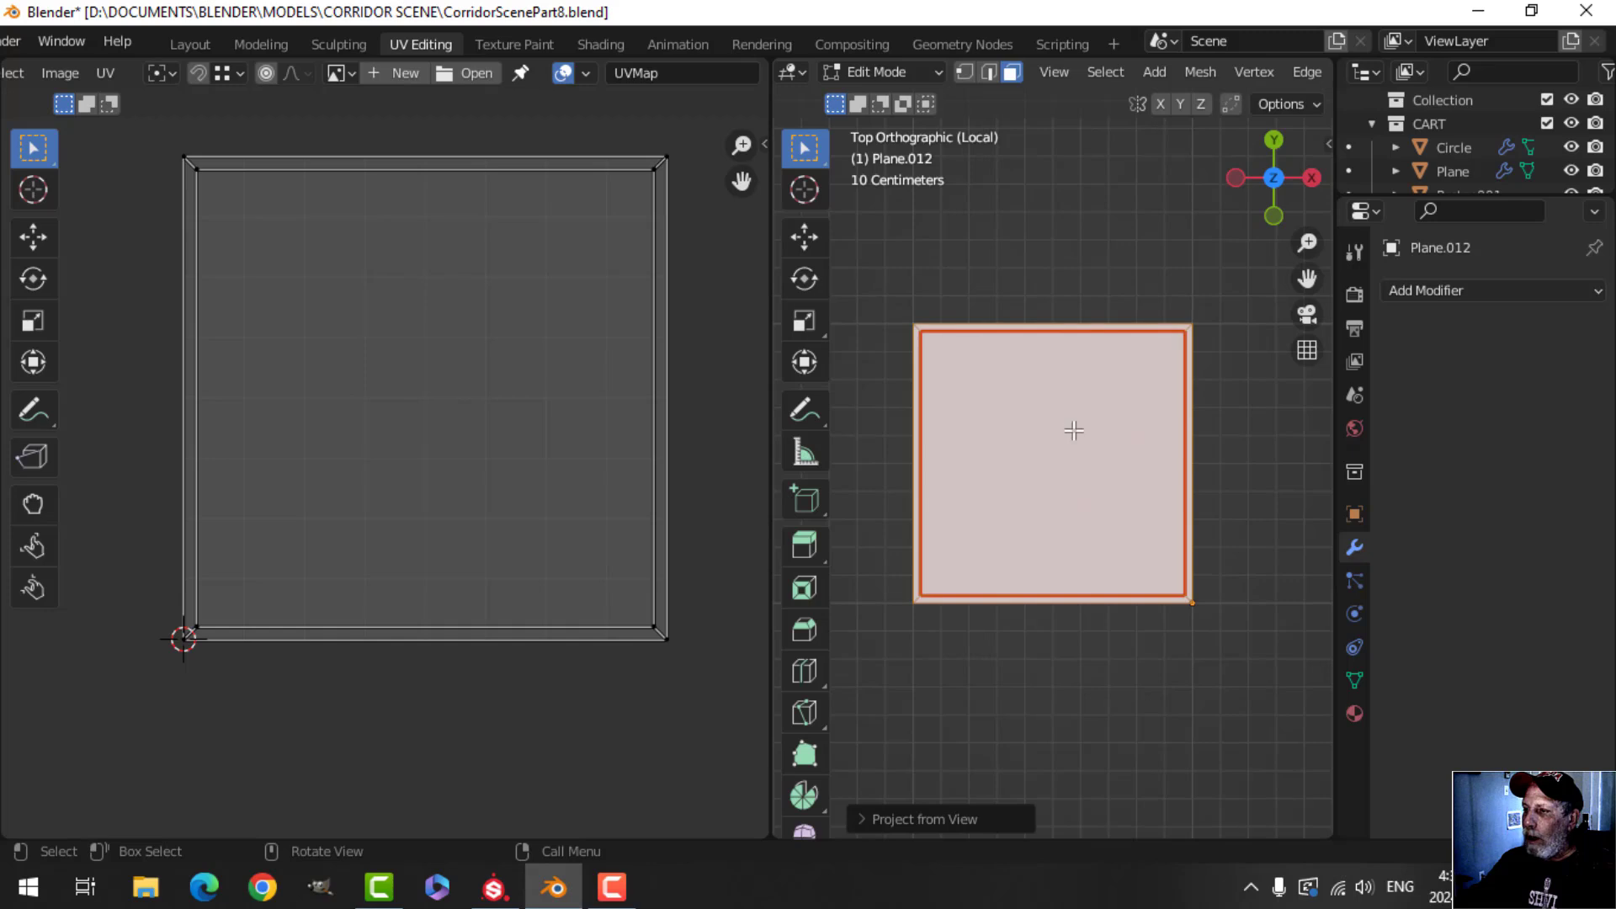
# Step: Return the plane to Object Mode and select it
pyautogui.press('Tab')
pyautogui.scroll(-2, 1049, 397)
pyautogui.hotkey('alt', 'a')
pyautogui.keyDown('shift'); pyautogui.moveTo(1069, 449); pyautogui.dragTo(1058, 412, button='middle'); pyautogui.keyUp('shift')
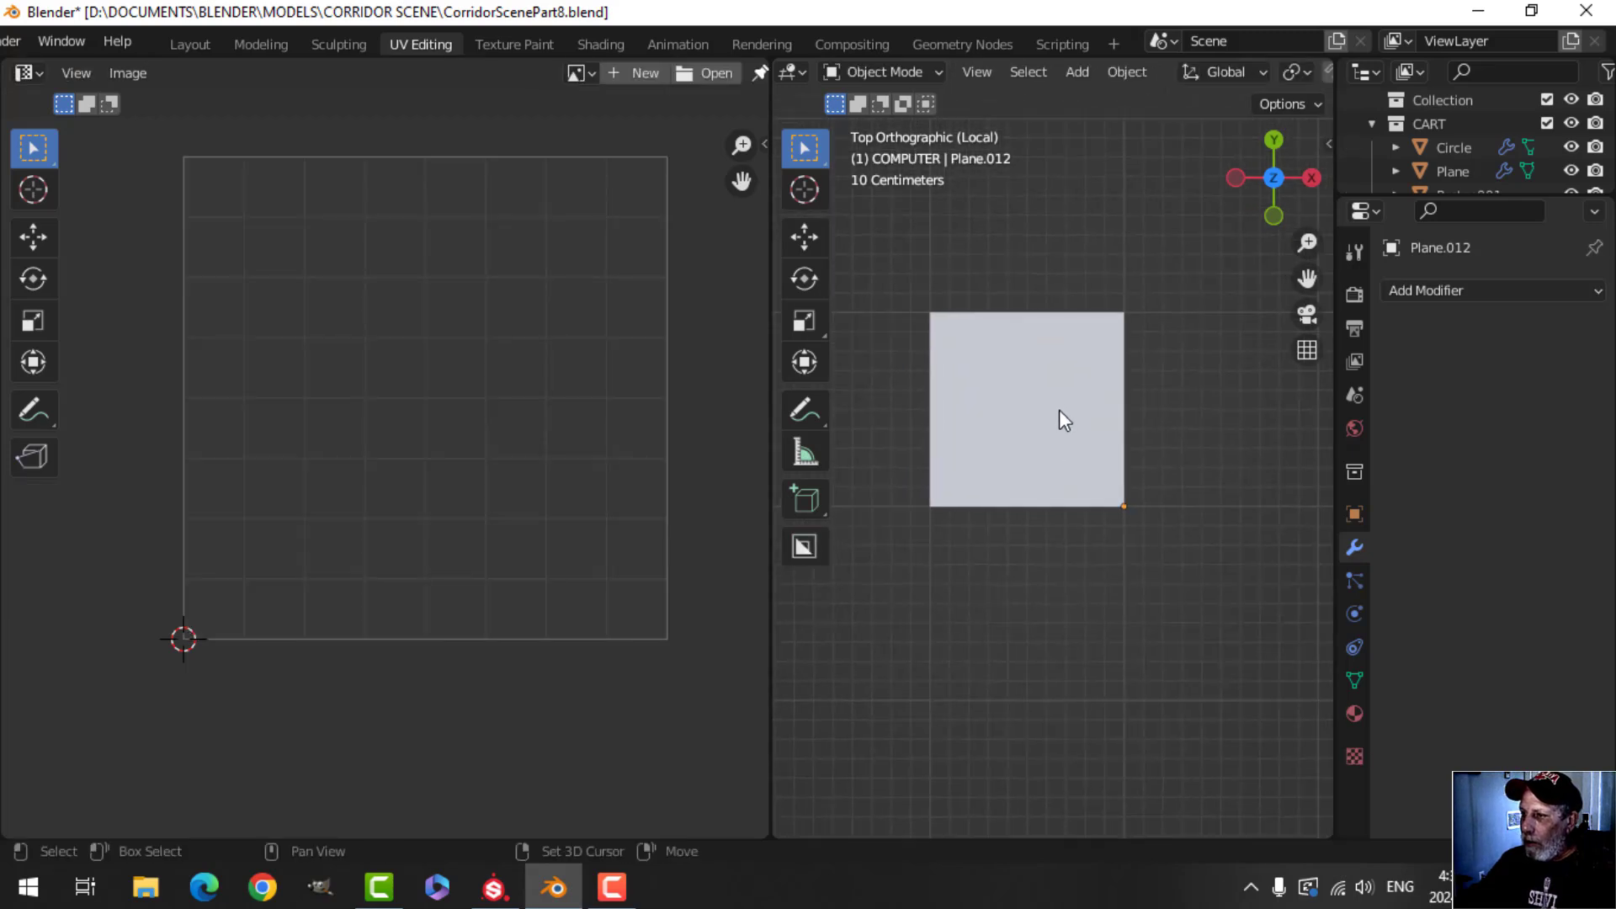
pyautogui.moveTo(773, 665); pyautogui.dragTo(599, 670)
pyautogui.click(1001, 461)
pyautogui.keyDown('shift'); pyautogui.moveTo(1032, 442); pyautogui.dragTo(1012, 453, button='middle'); pyautogui.keyUp('shift')
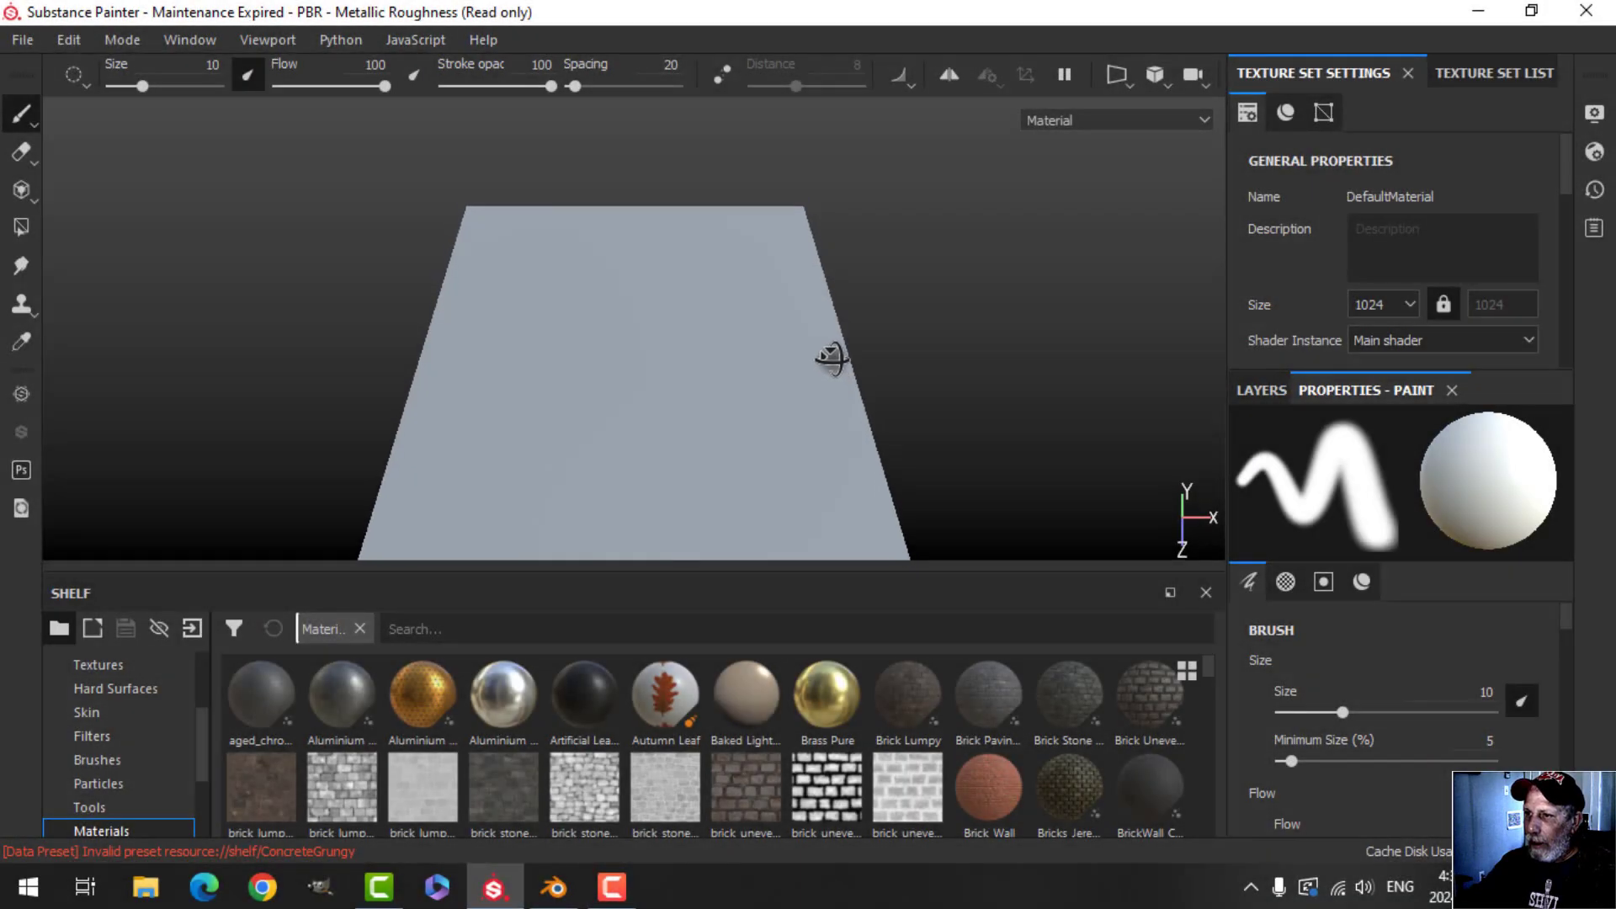
# Step: In Substance Painter, rename the tile's default texture set to CeilingTile
pyautogui.moveTo(832, 358)
pyautogui.keyDown('alt'); pyautogui.mouseDown()
pyautogui.moveTo(851, 379)
pyautogui.moveTo(769, 317)
pyautogui.moveTo(761, 346)
pyautogui.mouseUp(); pyautogui.keyUp('alt')
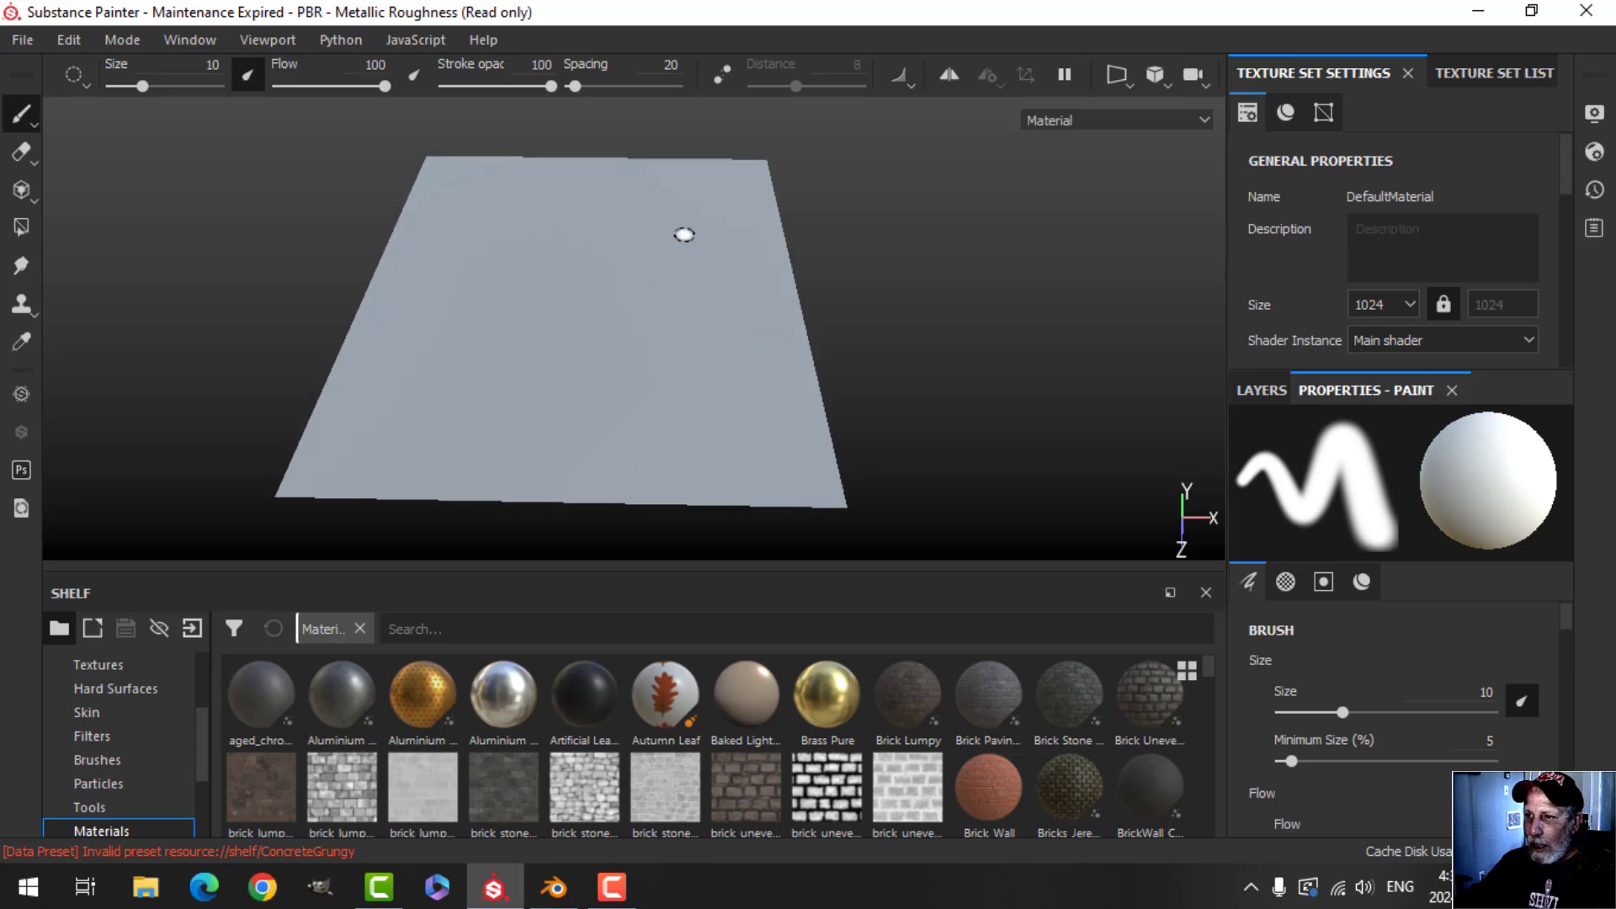
pyautogui.moveTo(787, 441)
pyautogui.keyDown('alt'); pyautogui.mouseDown()
pyautogui.moveTo(770, 221)
pyautogui.moveTo(761, 382)
pyautogui.moveTo(765, 418)
pyautogui.moveTo(763, 231)
pyautogui.mouseUp(); pyautogui.keyUp('alt')
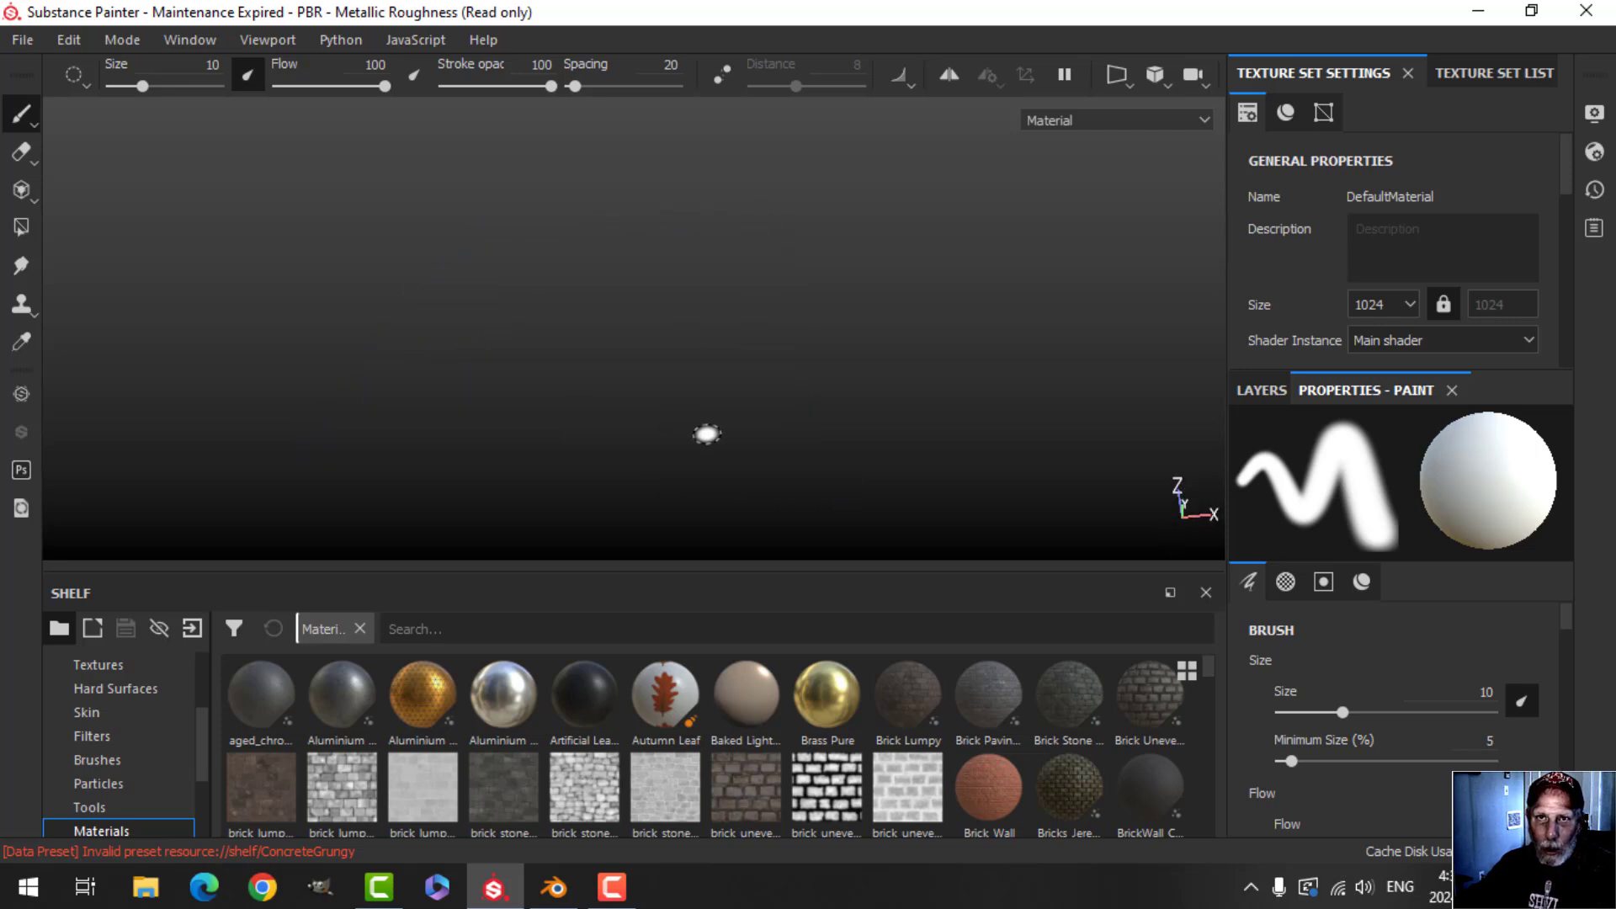
pyautogui.moveTo(747, 357)
pyautogui.keyDown('alt'); pyautogui.mouseDown()
pyautogui.moveTo(747, 425)
pyautogui.moveTo(815, 379)
pyautogui.moveTo(774, 342)
pyautogui.moveTo(786, 404)
pyautogui.moveTo(846, 360)
pyautogui.mouseUp(); pyautogui.keyUp('alt')
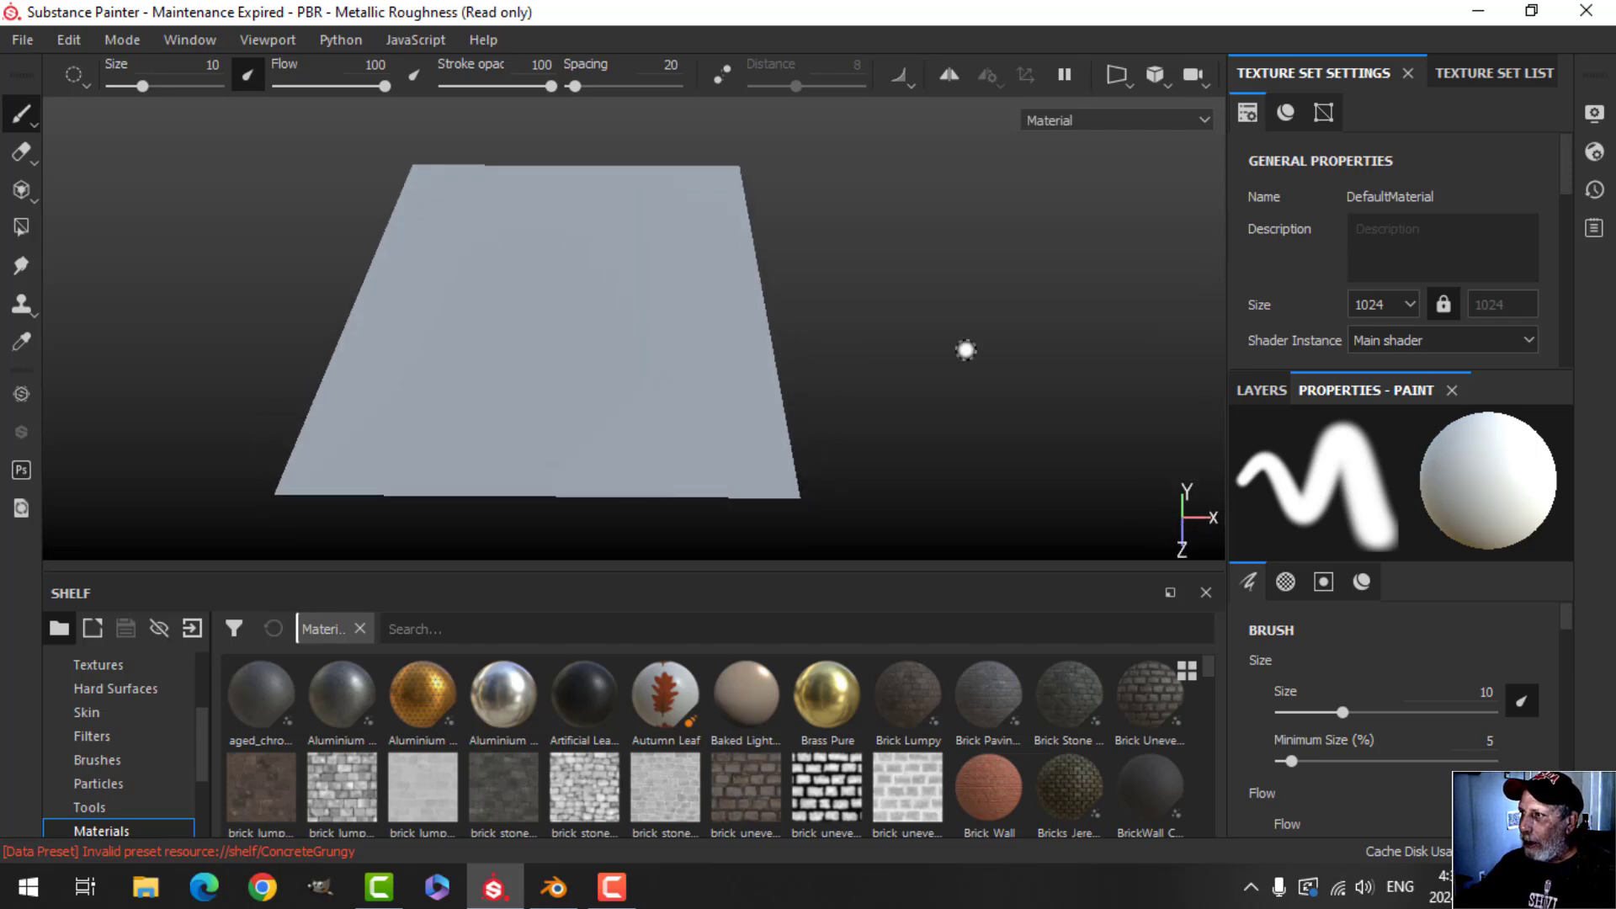
pyautogui.click(1506, 74)
pyautogui.doubleClick(1376, 141)
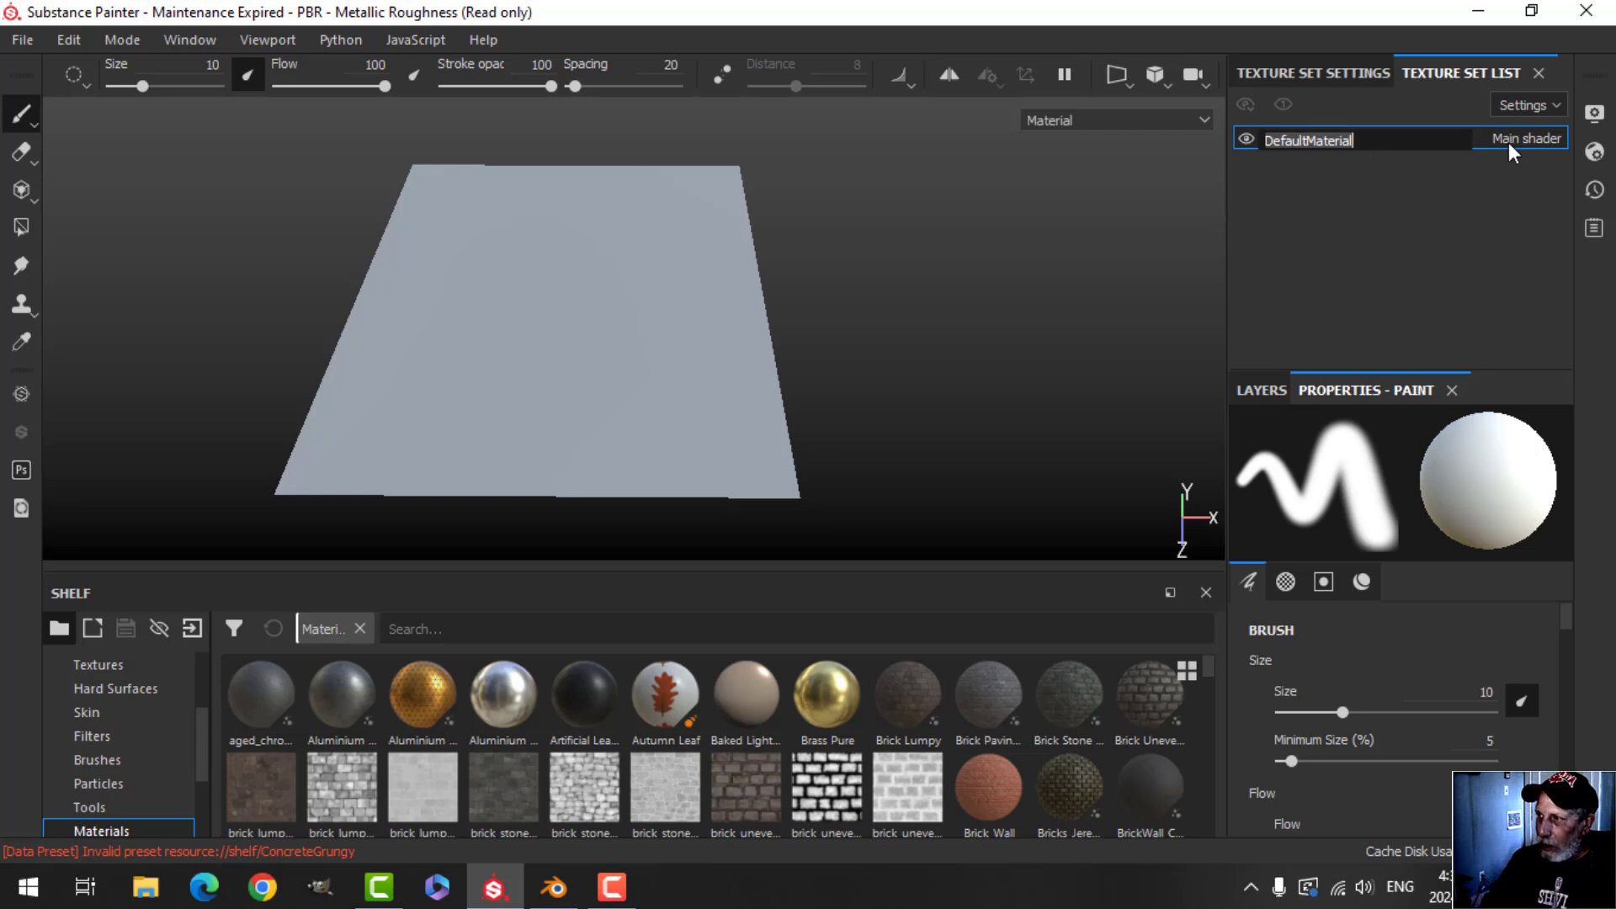
pyautogui.write('CeilingTile')
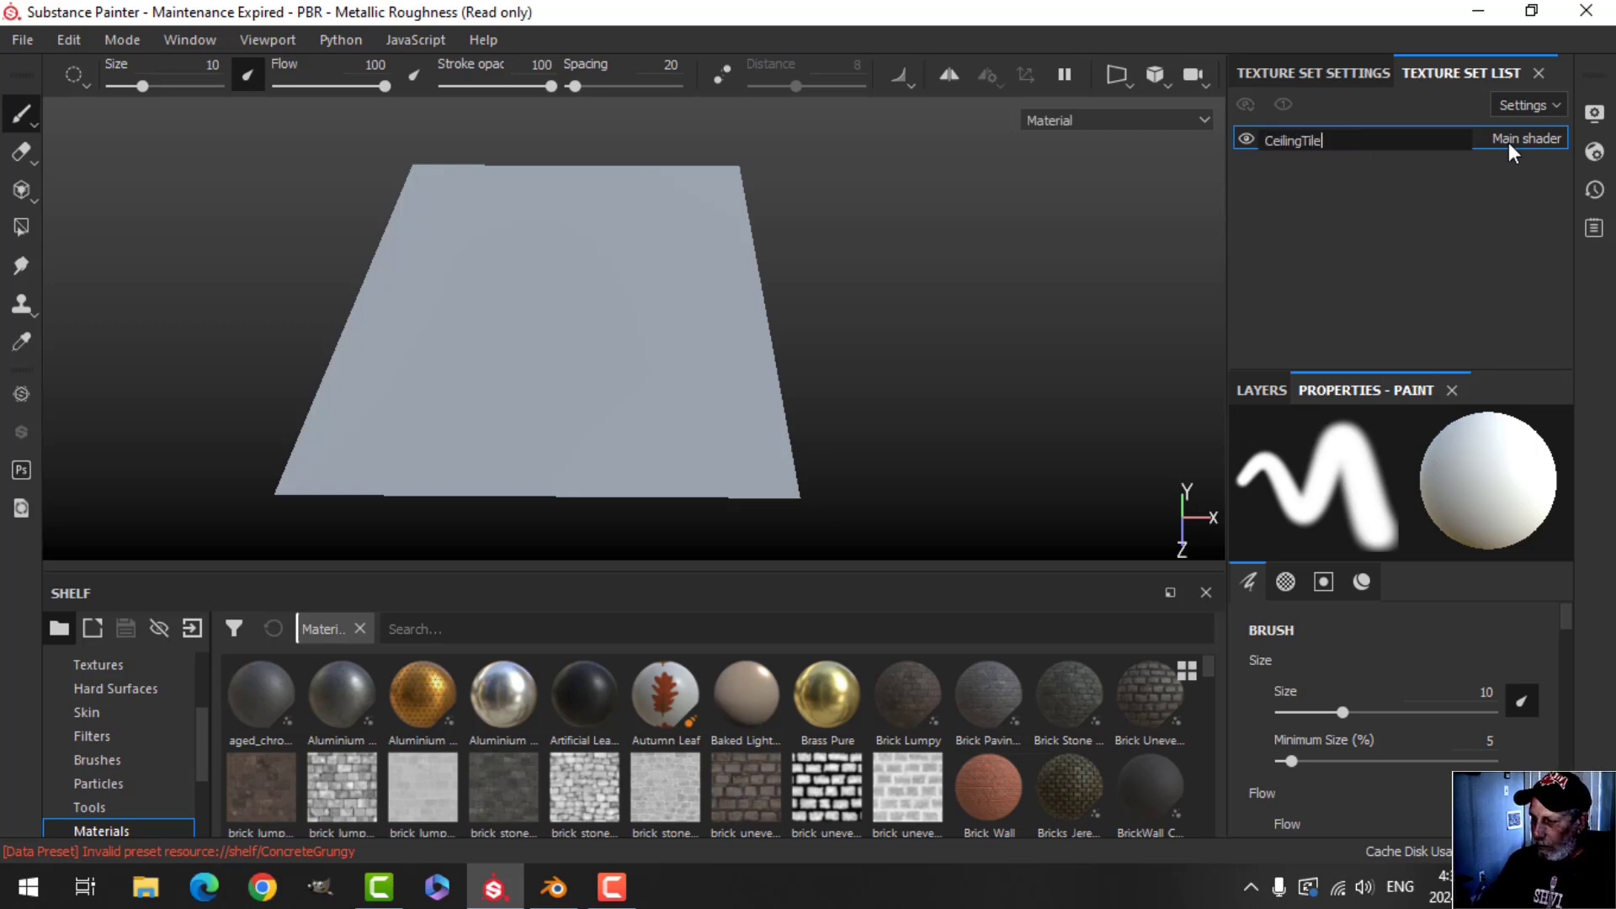
pyautogui.press('Return')
# Step: Delete the default paint layer, Layer 1, from the layer stack
pyautogui.click(1268, 393)
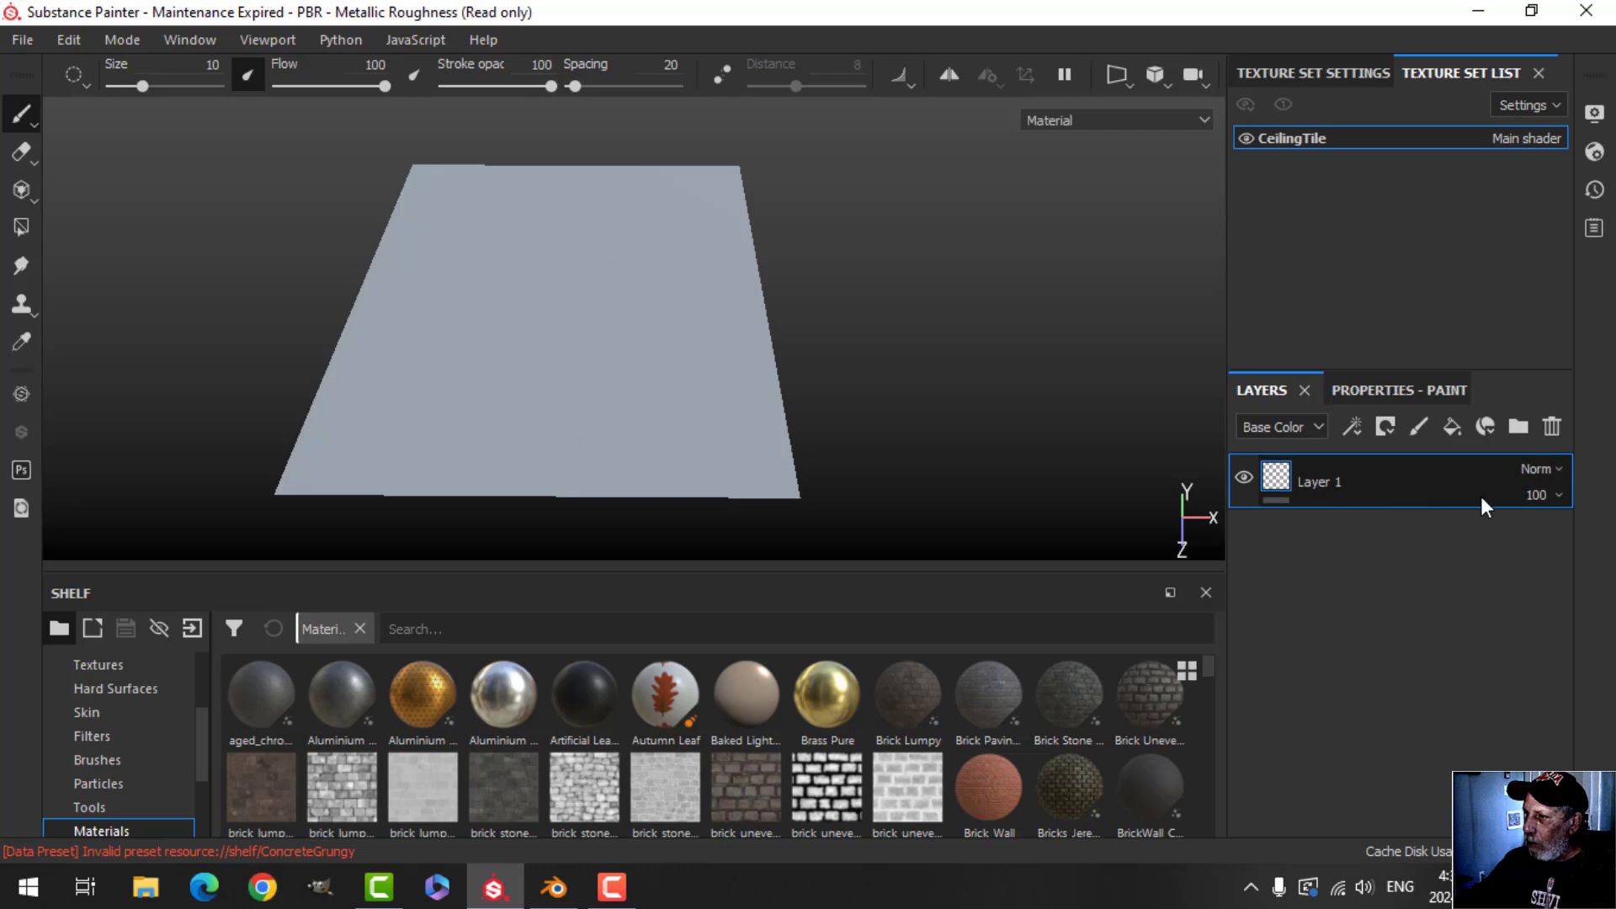
pyautogui.click(1551, 428)
pyautogui.keyDown('alt'); pyautogui.moveTo(800, 405); pyautogui.dragTo(803, 408); pyautogui.keyUp('alt')
pyautogui.keyDown('alt'); pyautogui.moveTo(829, 405); pyautogui.dragTo(819, 383, button='middle'); pyautogui.keyUp('alt')
pyautogui.moveTo(819, 384)
pyautogui.keyDown('alt'); pyautogui.mouseDown()
pyautogui.moveTo(818, 402)
pyautogui.moveTo(802, 387)
pyautogui.mouseUp(); pyautogui.keyUp('alt')
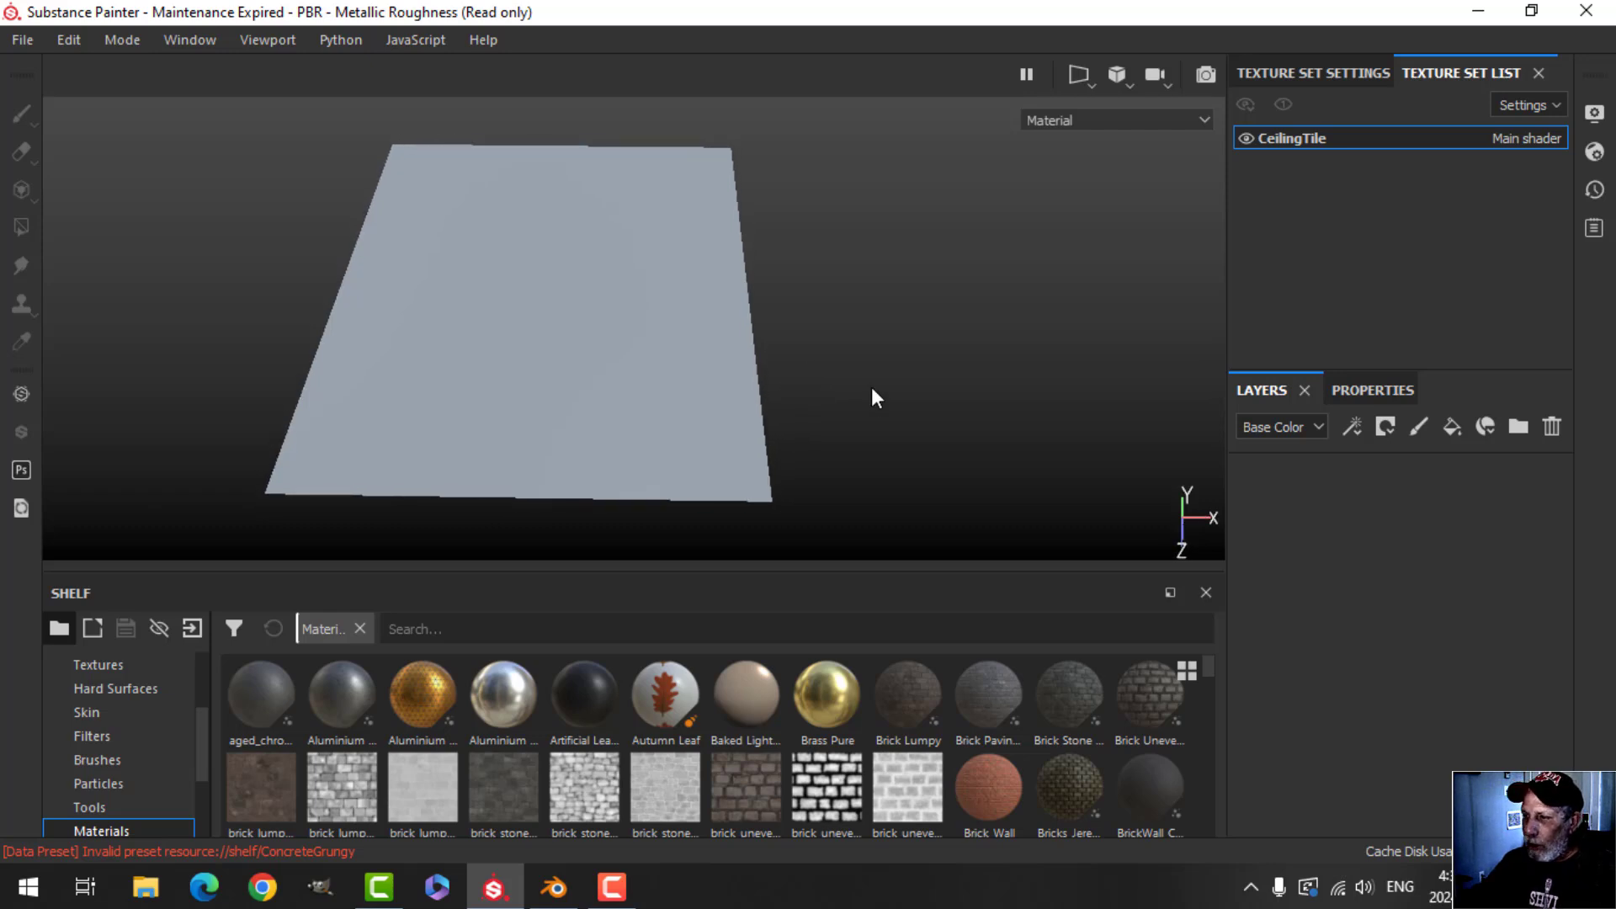
# Step: Add a fill layer with the metal and nrm channels off and a roughness of about 0.76
pyautogui.click(1449, 427)
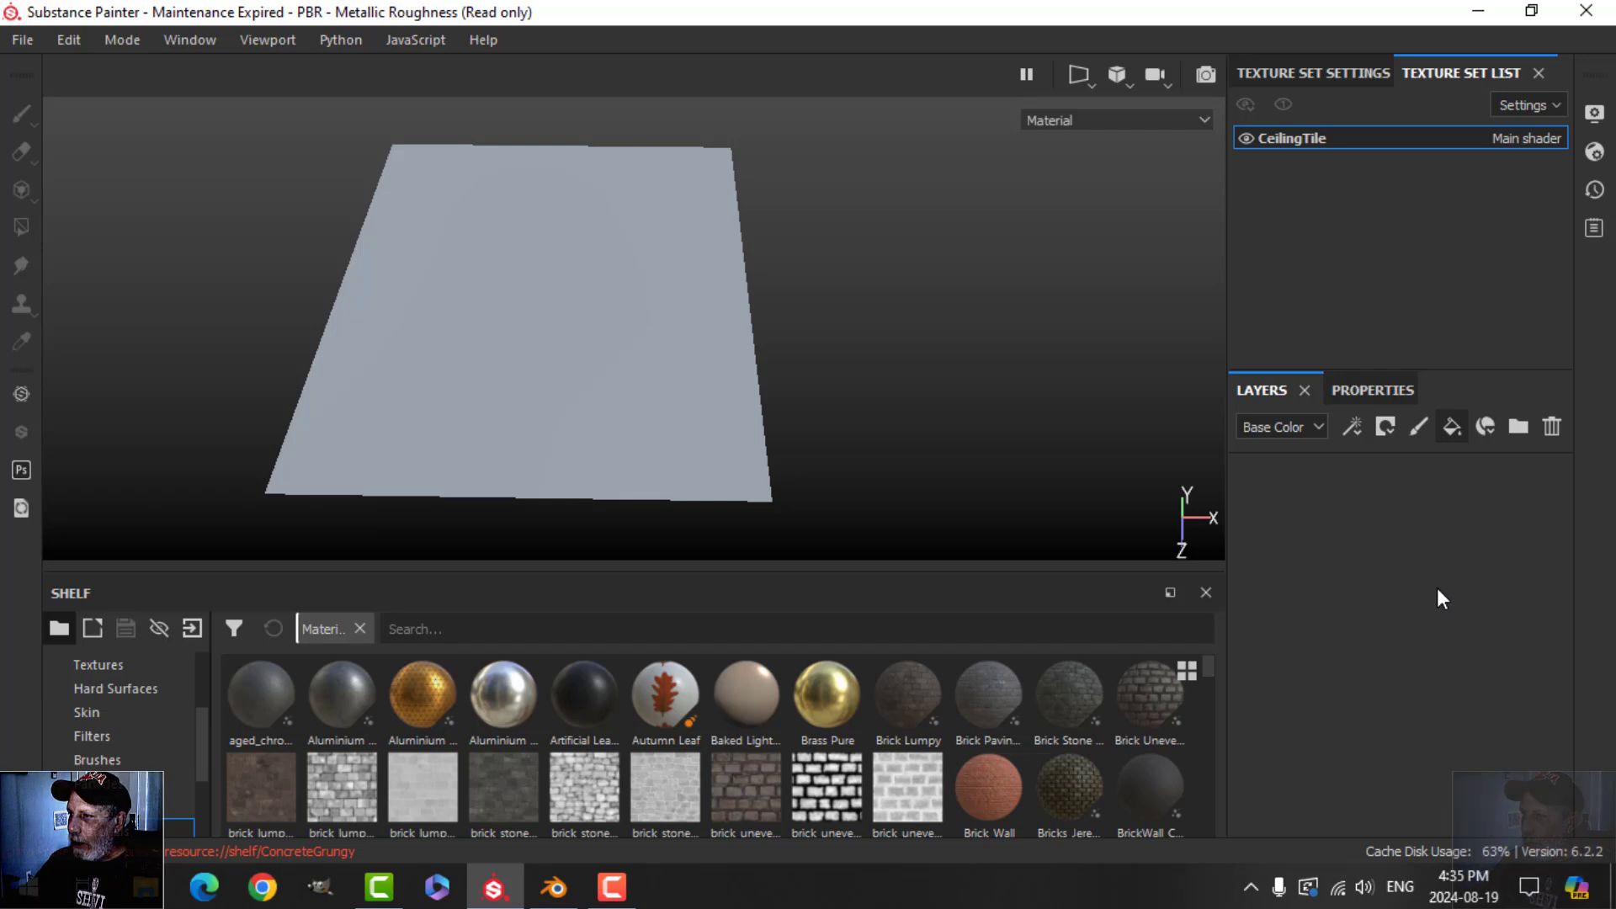
pyautogui.click(1382, 390)
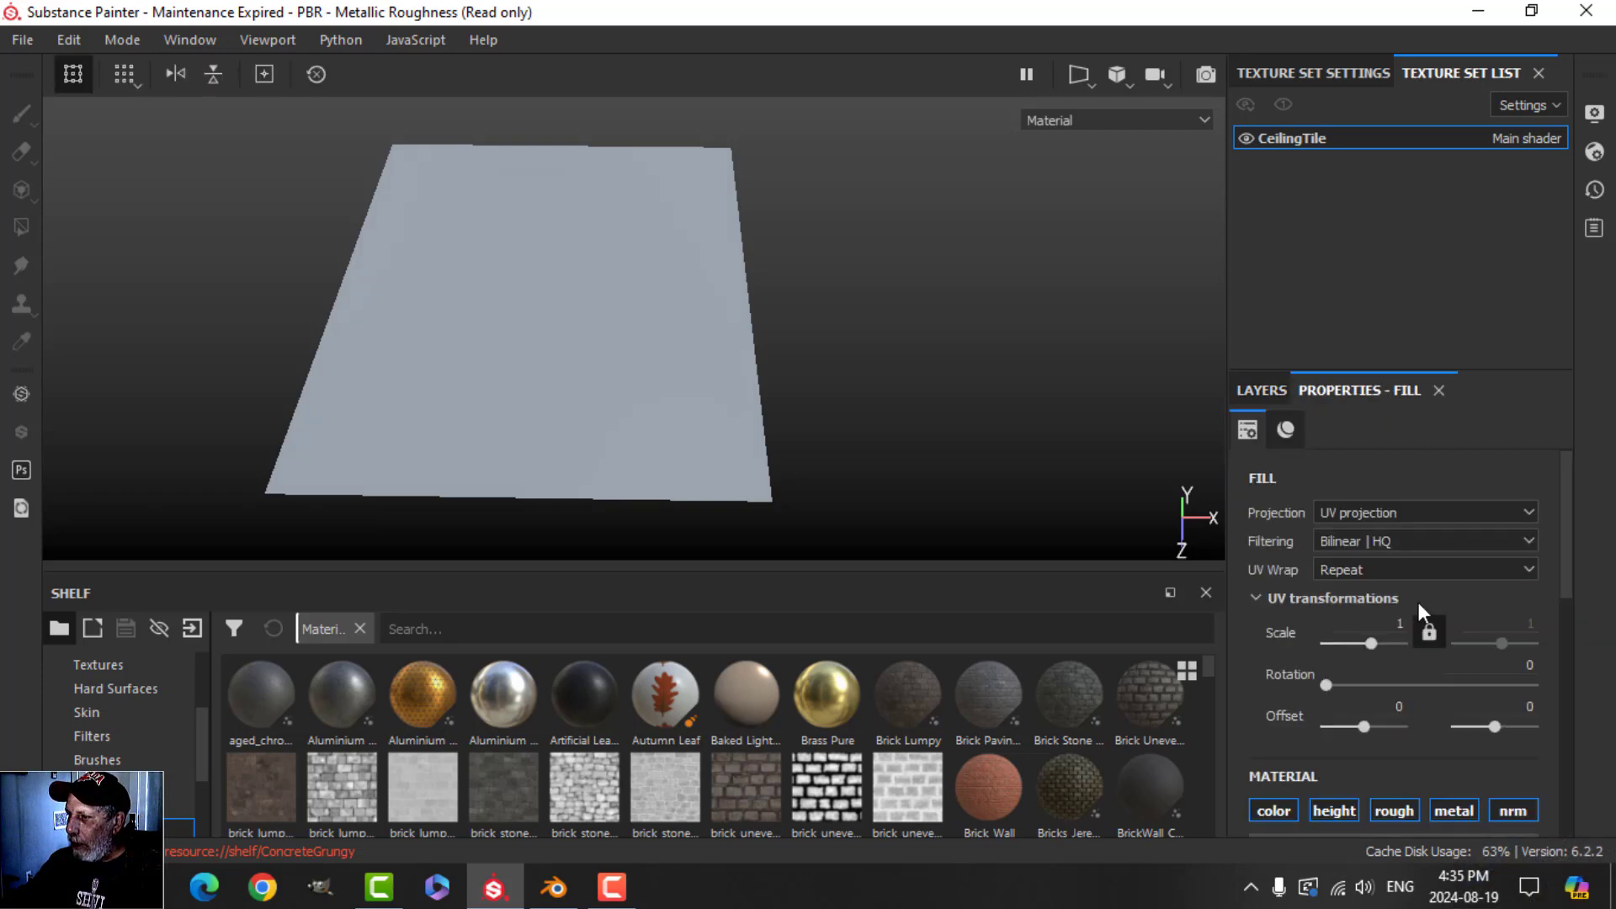
pyautogui.scroll(-5, 1507, 791)
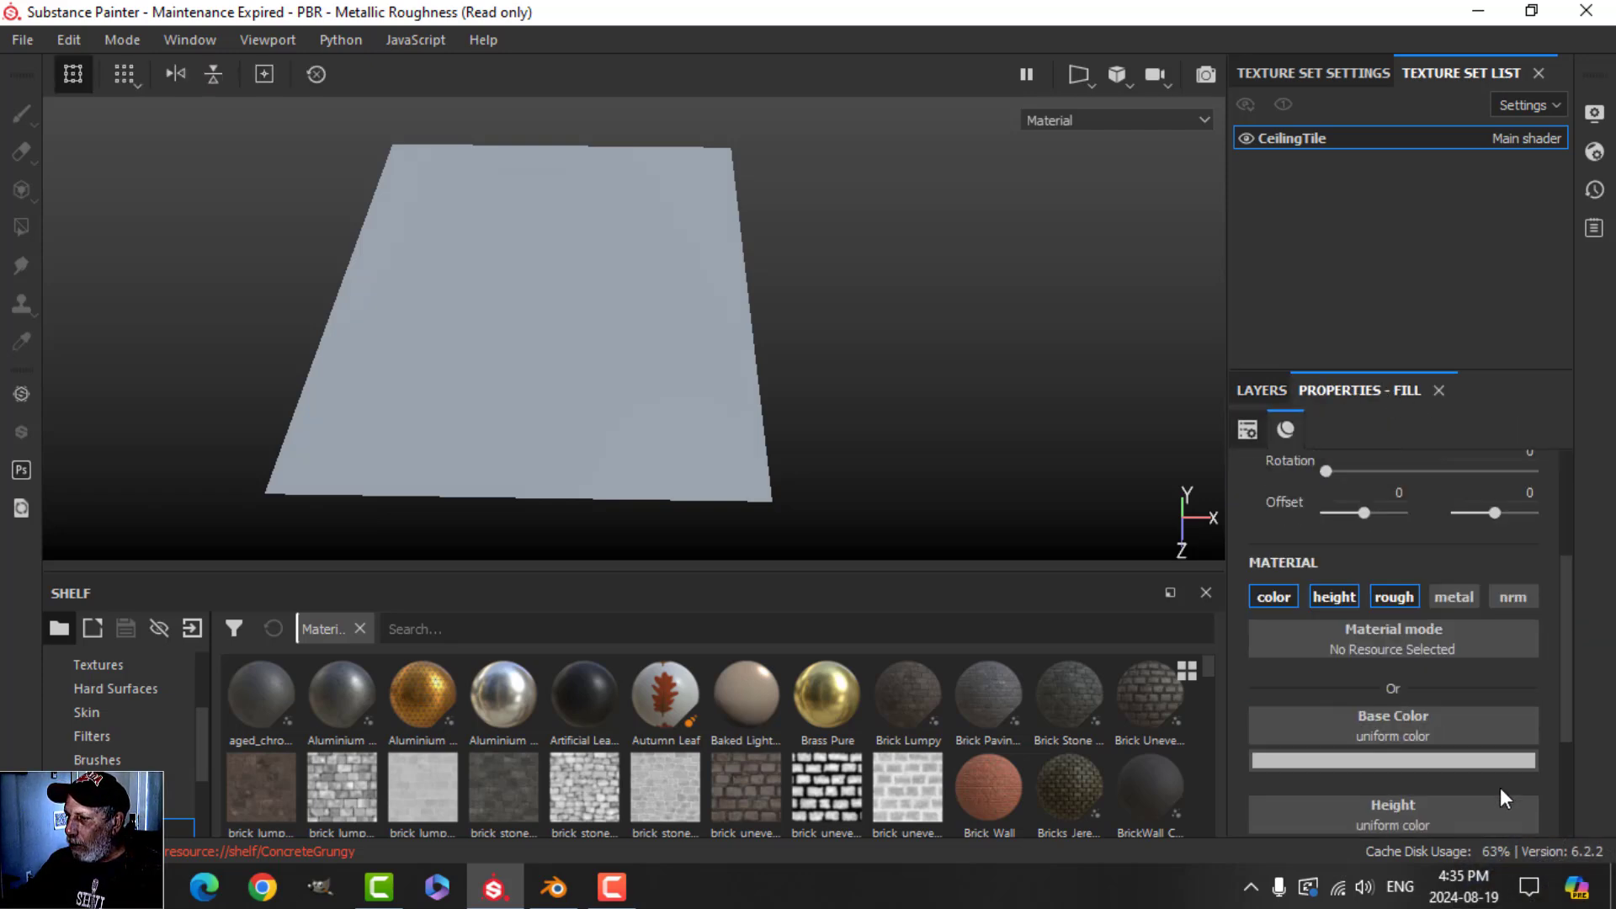
pyautogui.moveTo(1341, 801); pyautogui.dragTo(1453, 791)
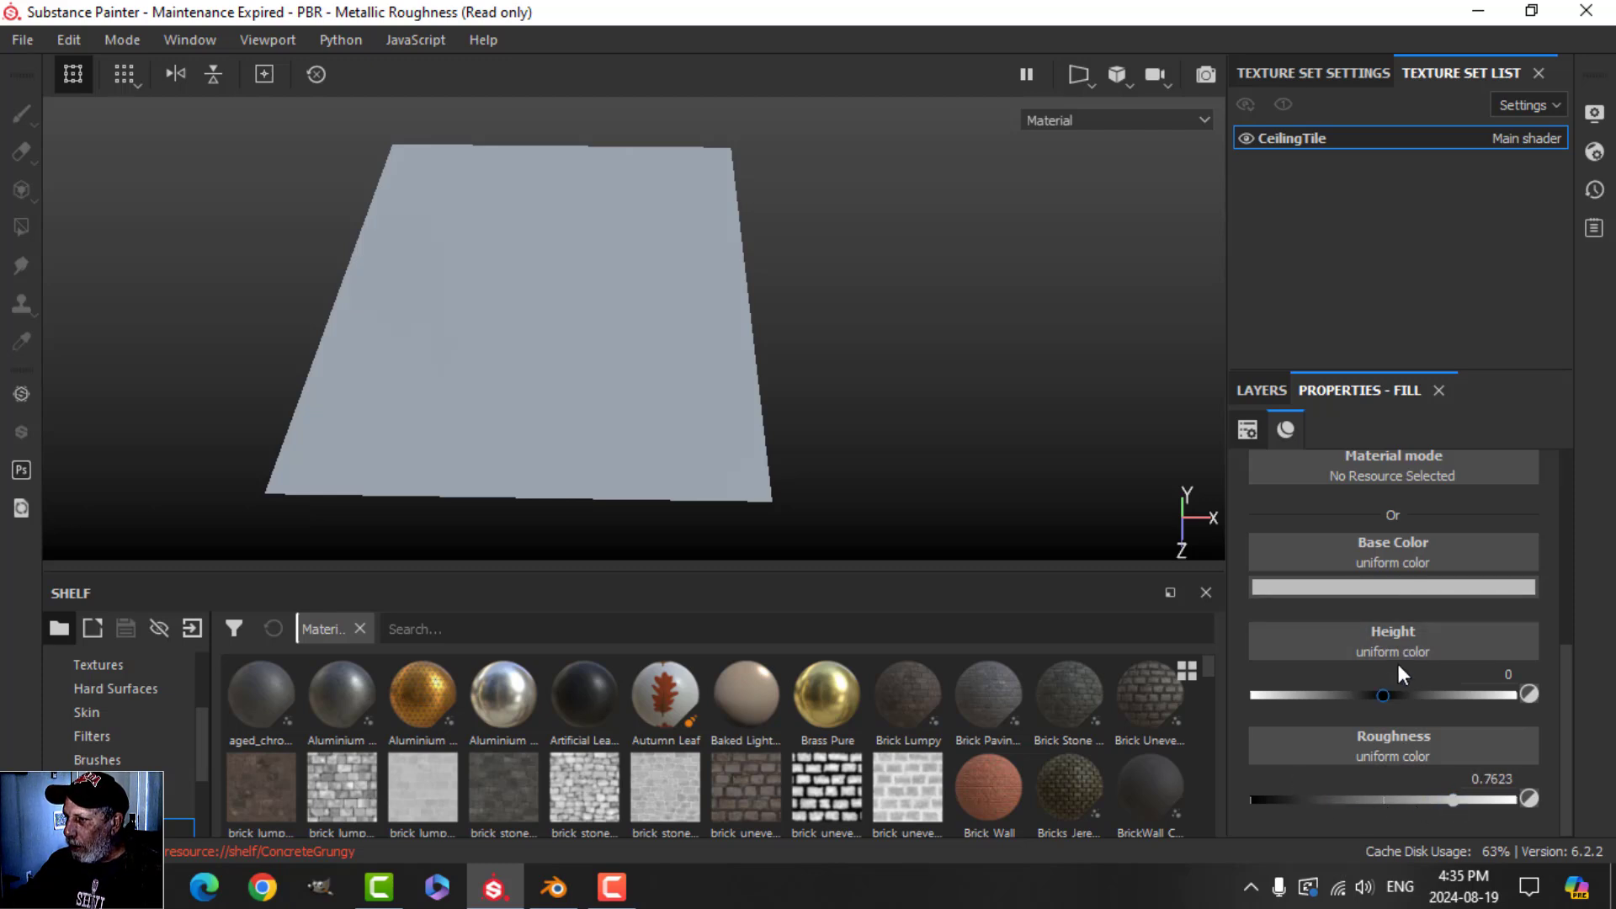
# Step: Turn off the fill layer's height channel and set its base color to a mid grey with value 0.206
pyautogui.scroll(3, 1391, 554)
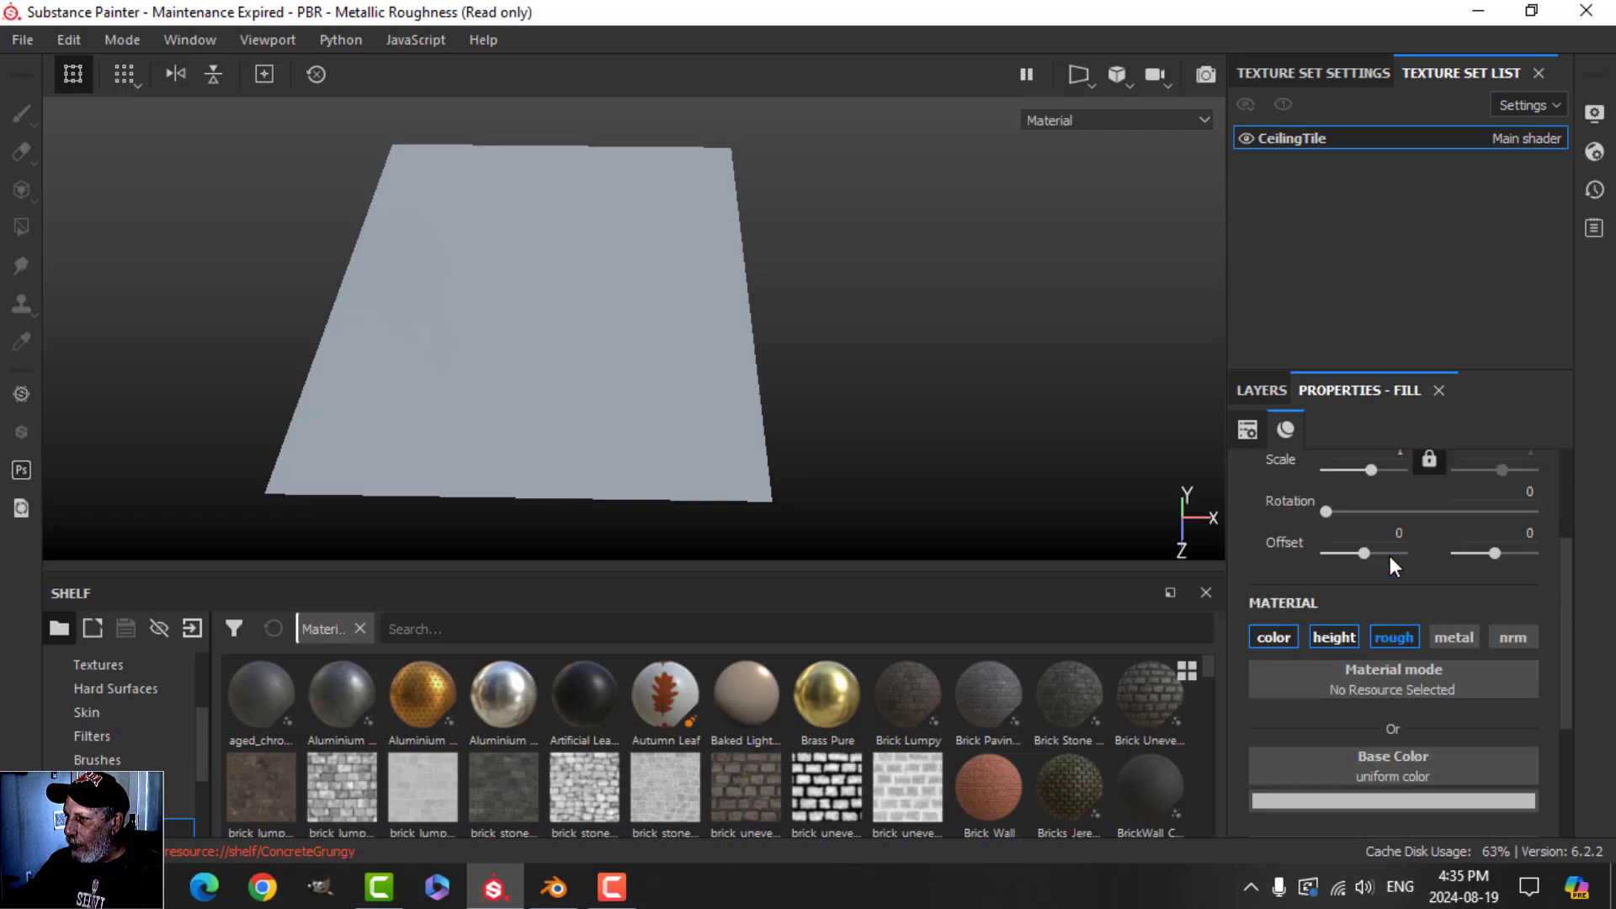
pyautogui.click(1338, 633)
pyautogui.click(1411, 667)
pyautogui.click(1584, 513)
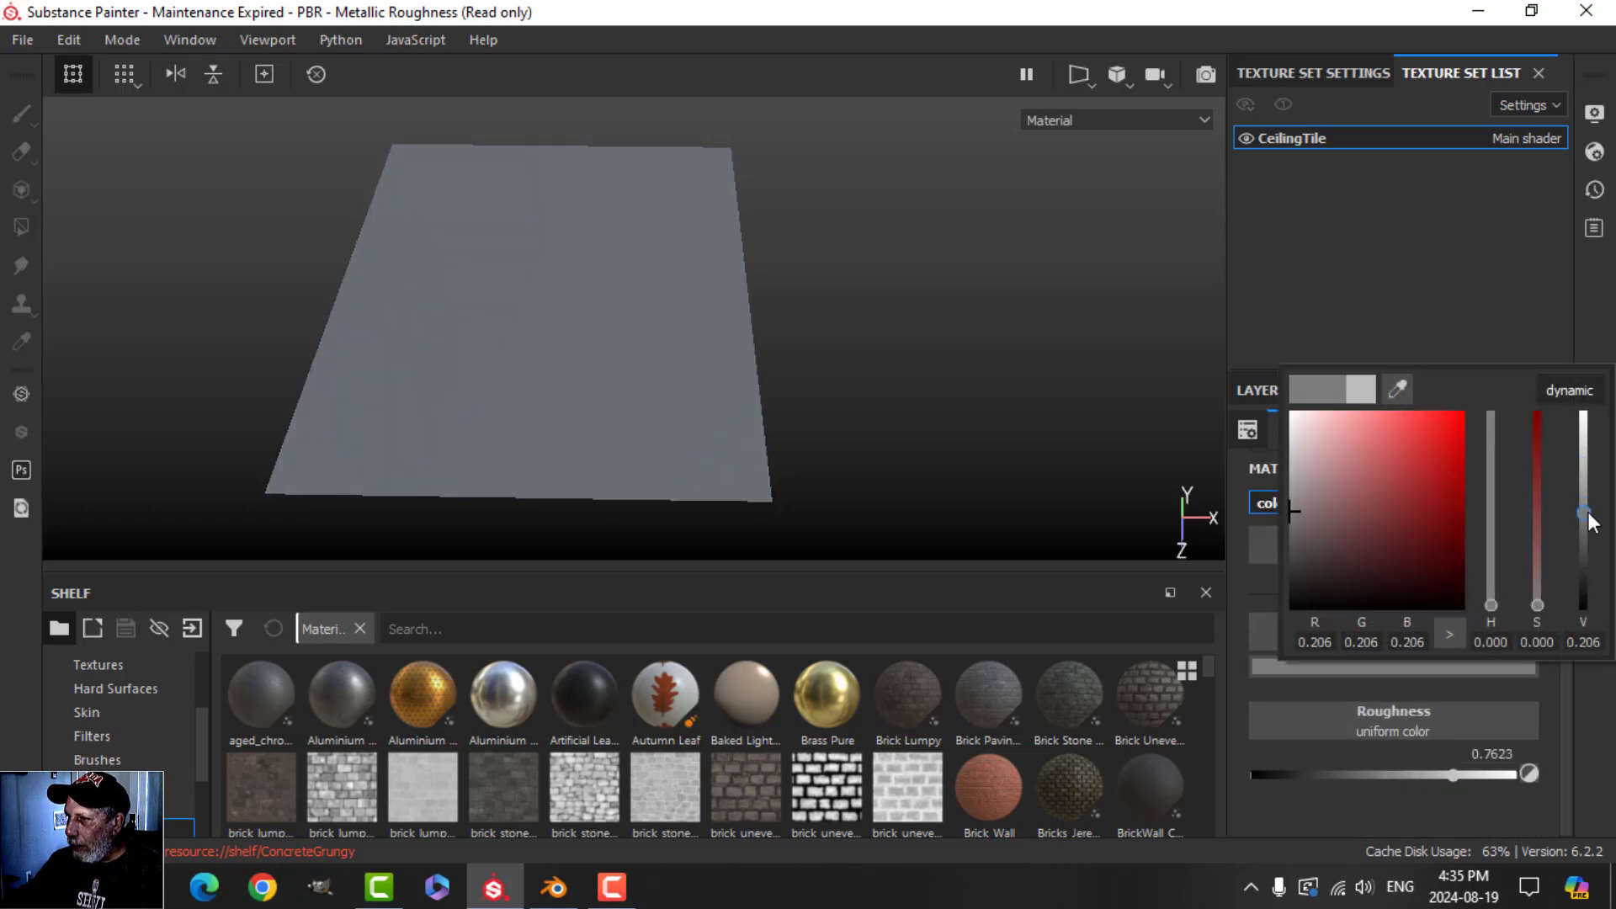
# Step: Rename the grey fill layer to Border
pyautogui.click(1245, 387)
pyautogui.doubleClick(1319, 478)
pyautogui.write('Border')
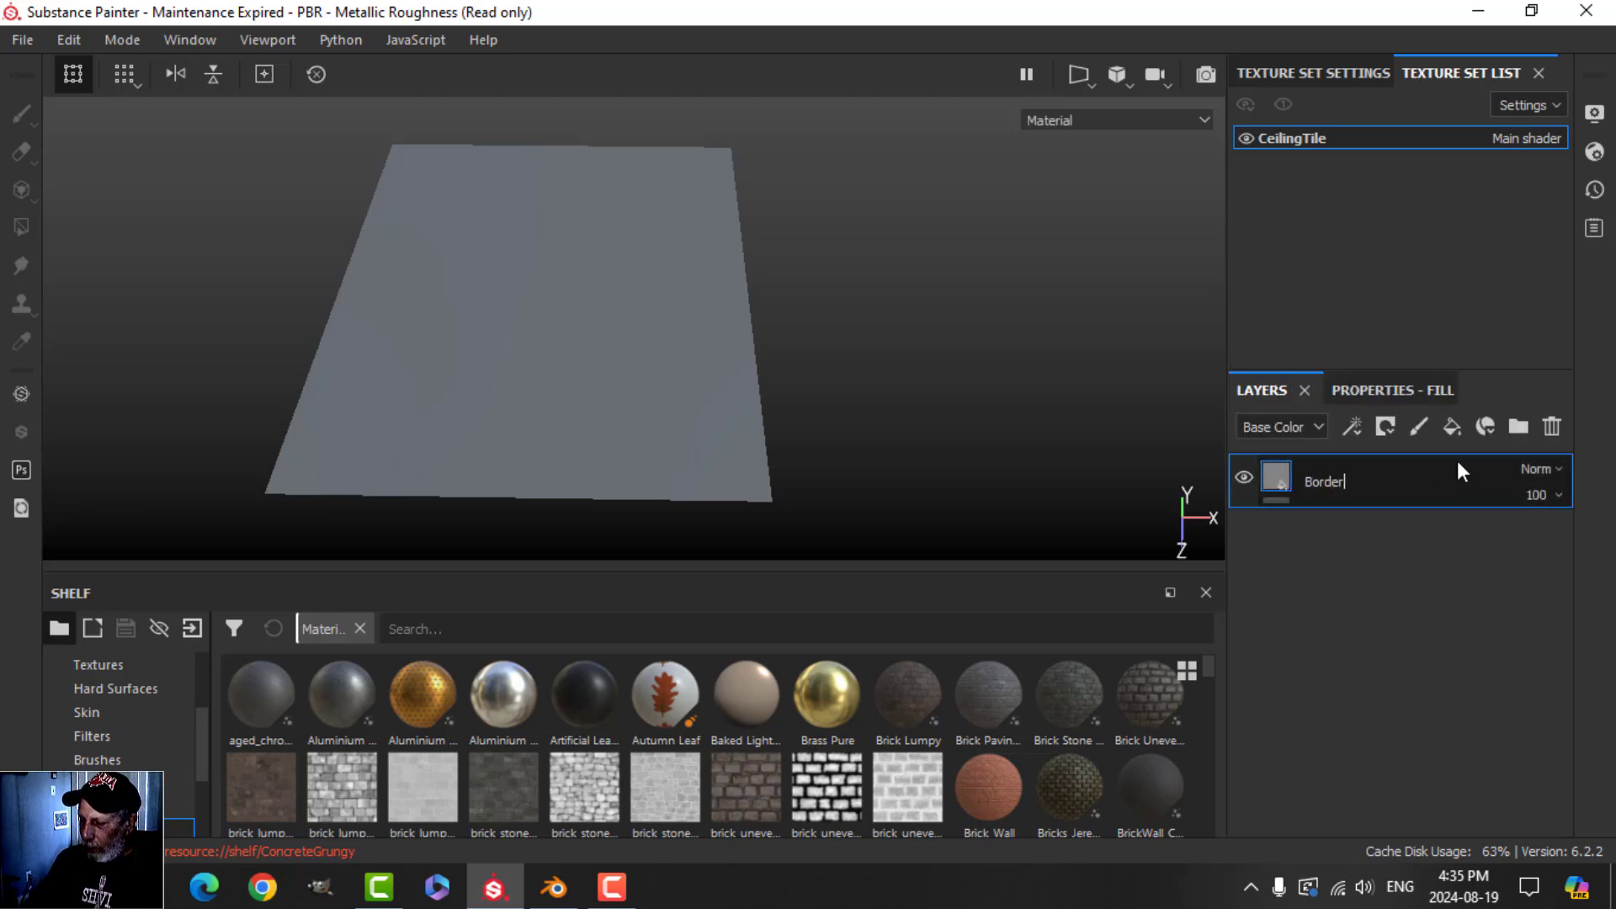
pyautogui.press('Return')
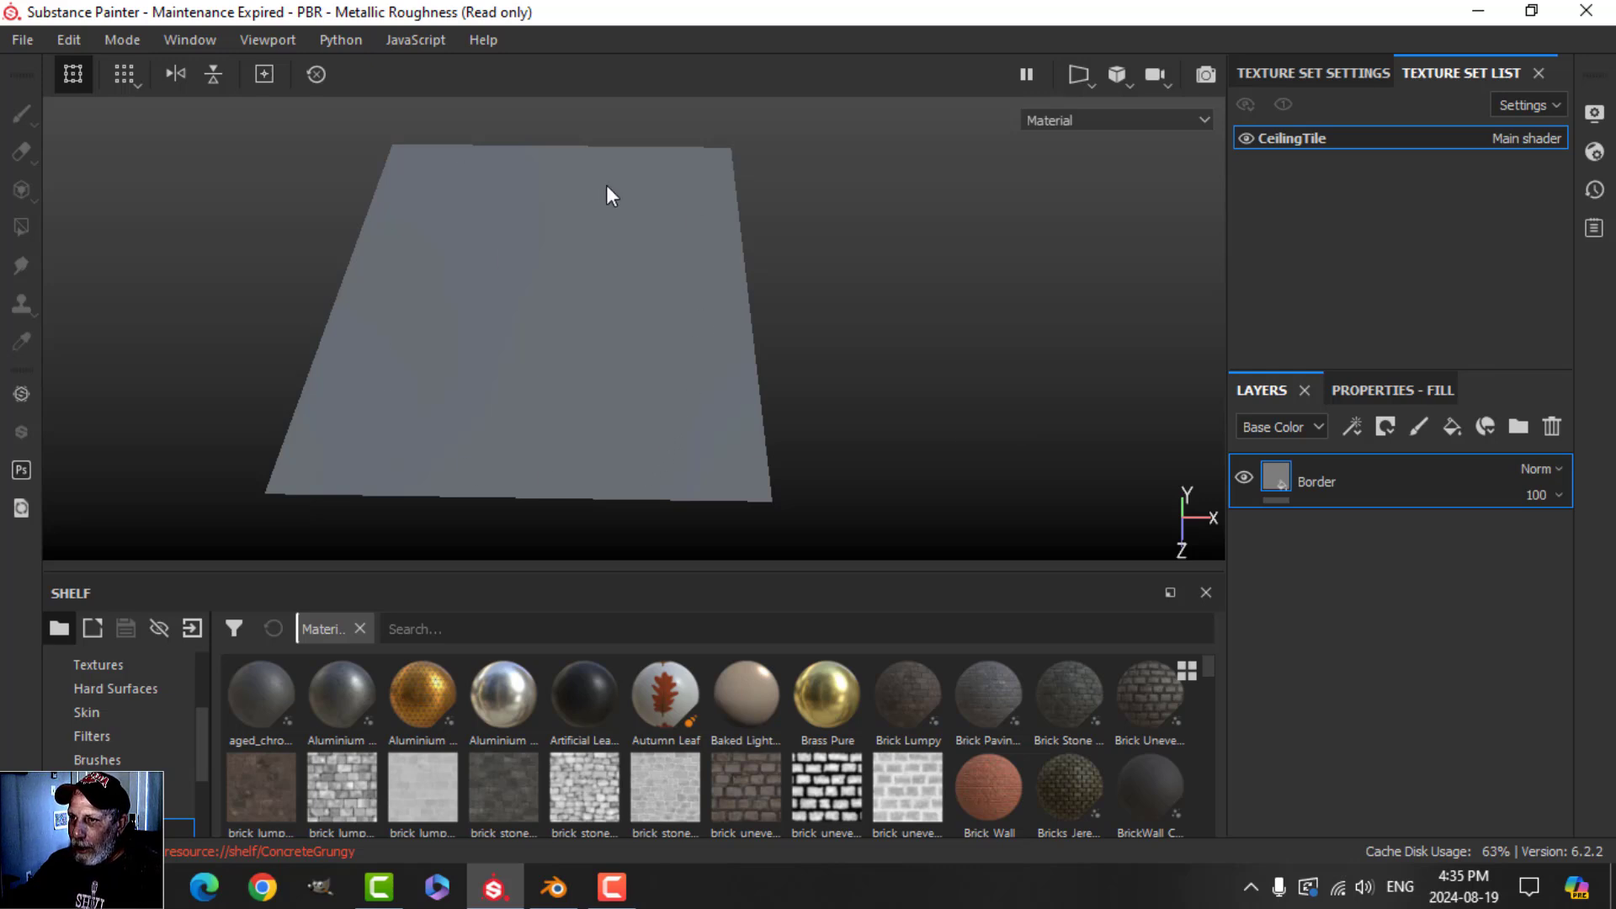
# Step: Add a fill layer above Border with the metal and nrm channels off, roughness at about 0.78 and height at 1
pyautogui.click(1449, 429)
pyautogui.click(1444, 529)
pyautogui.click(1515, 529)
pyautogui.scroll(-2, 1464, 729)
pyautogui.moveTo(1329, 800); pyautogui.dragTo(1340, 800)
pyautogui.moveTo(1451, 796); pyautogui.dragTo(1457, 796)
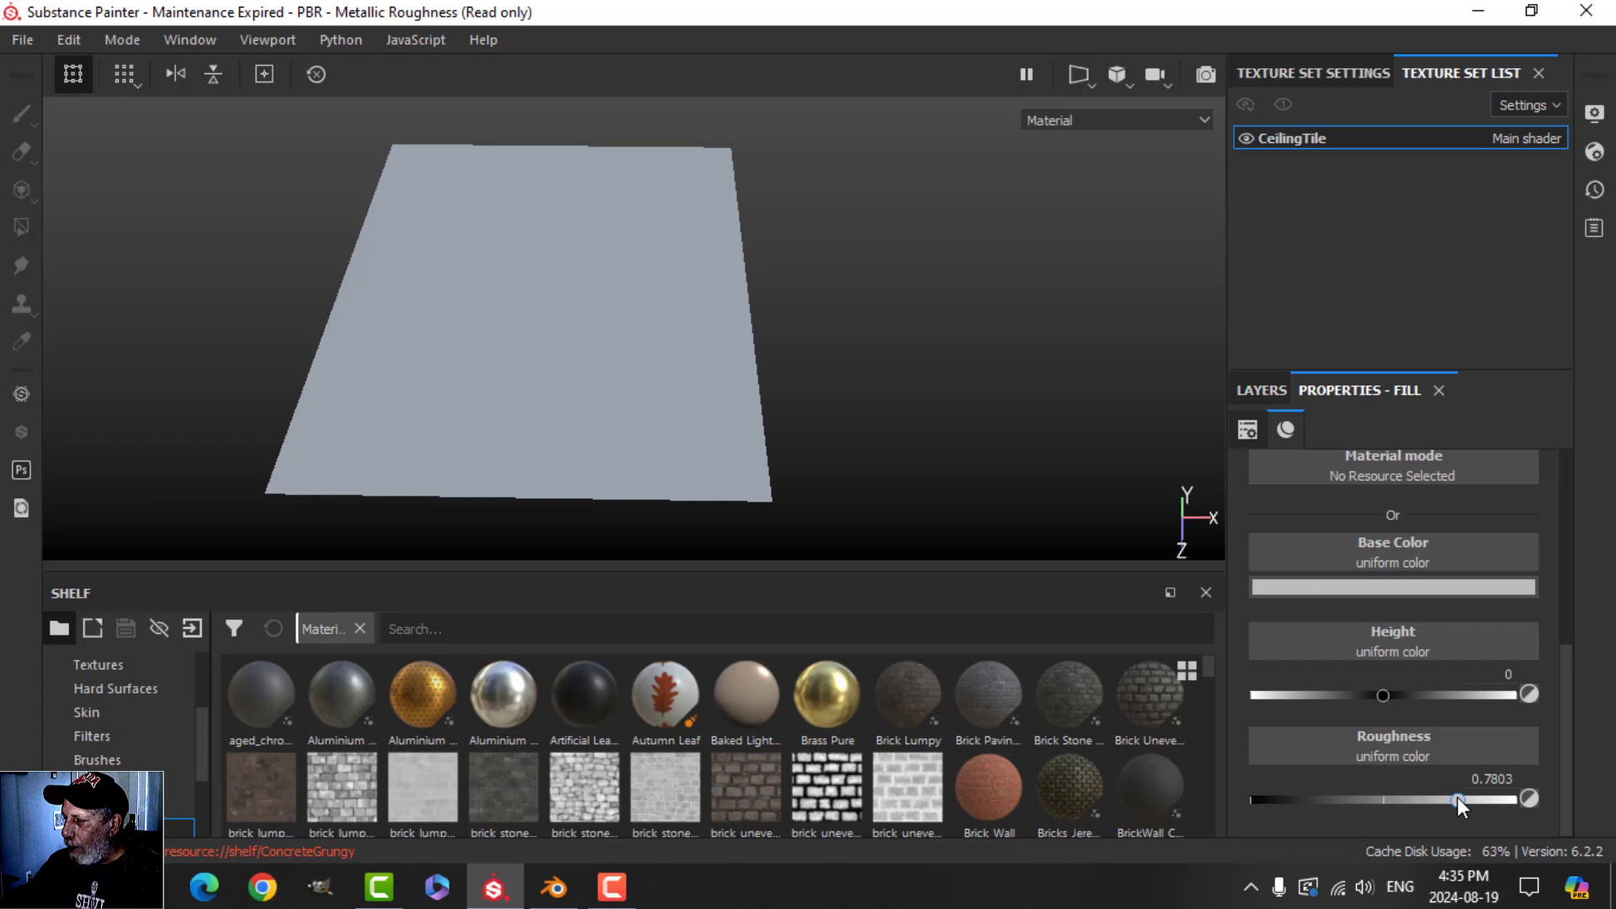
pyautogui.moveTo(1387, 694); pyautogui.dragTo(1609, 706)
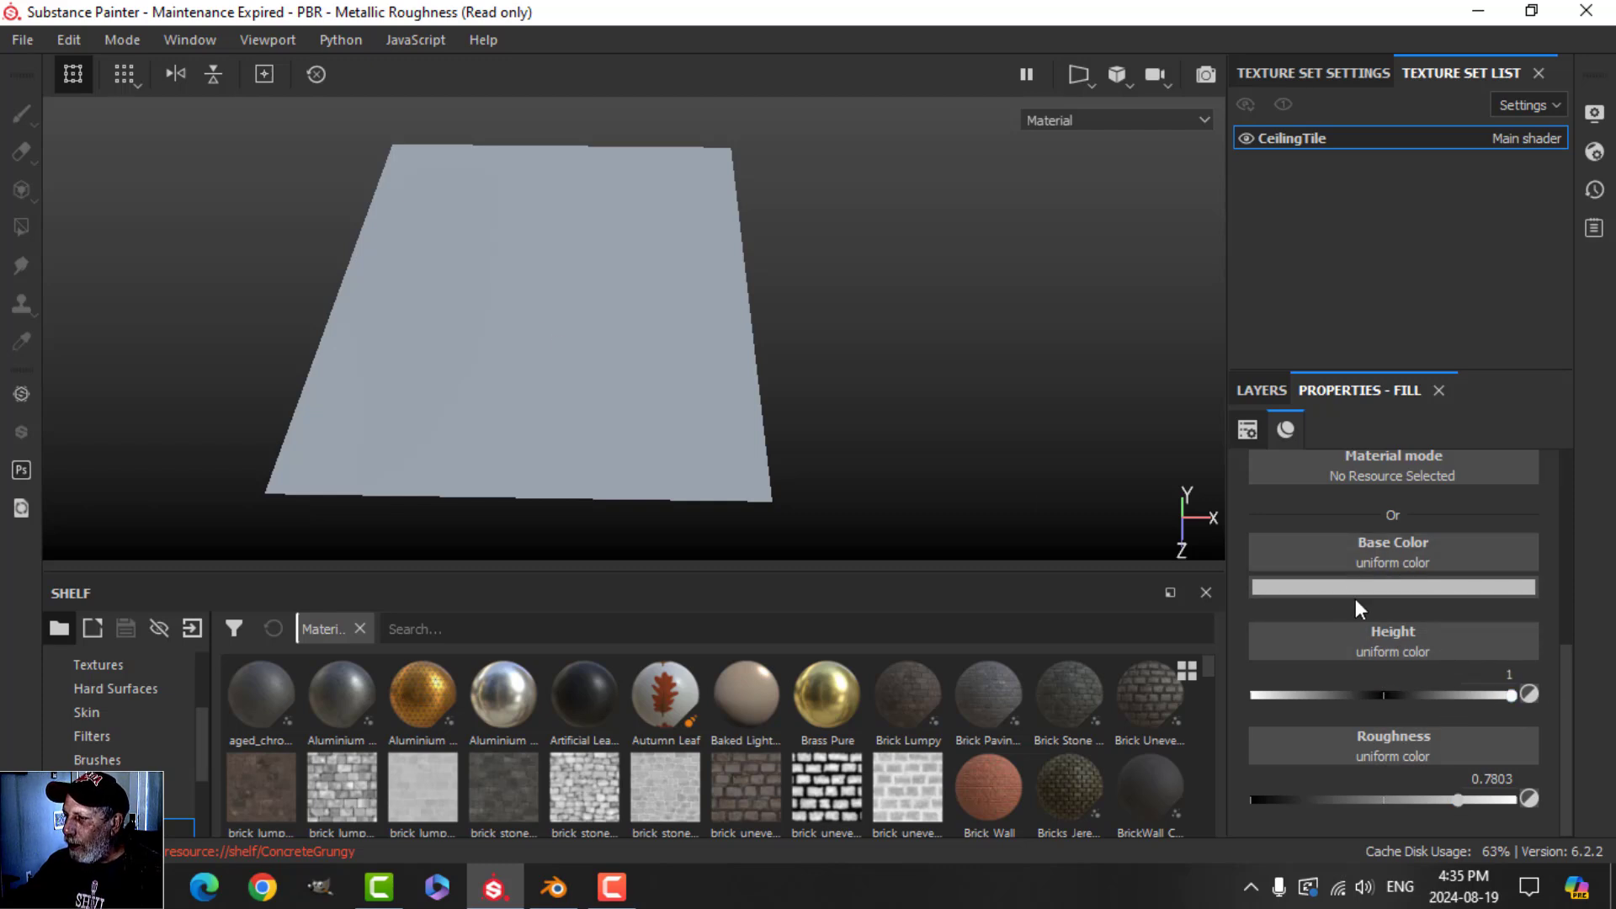
pyautogui.click(1266, 391)
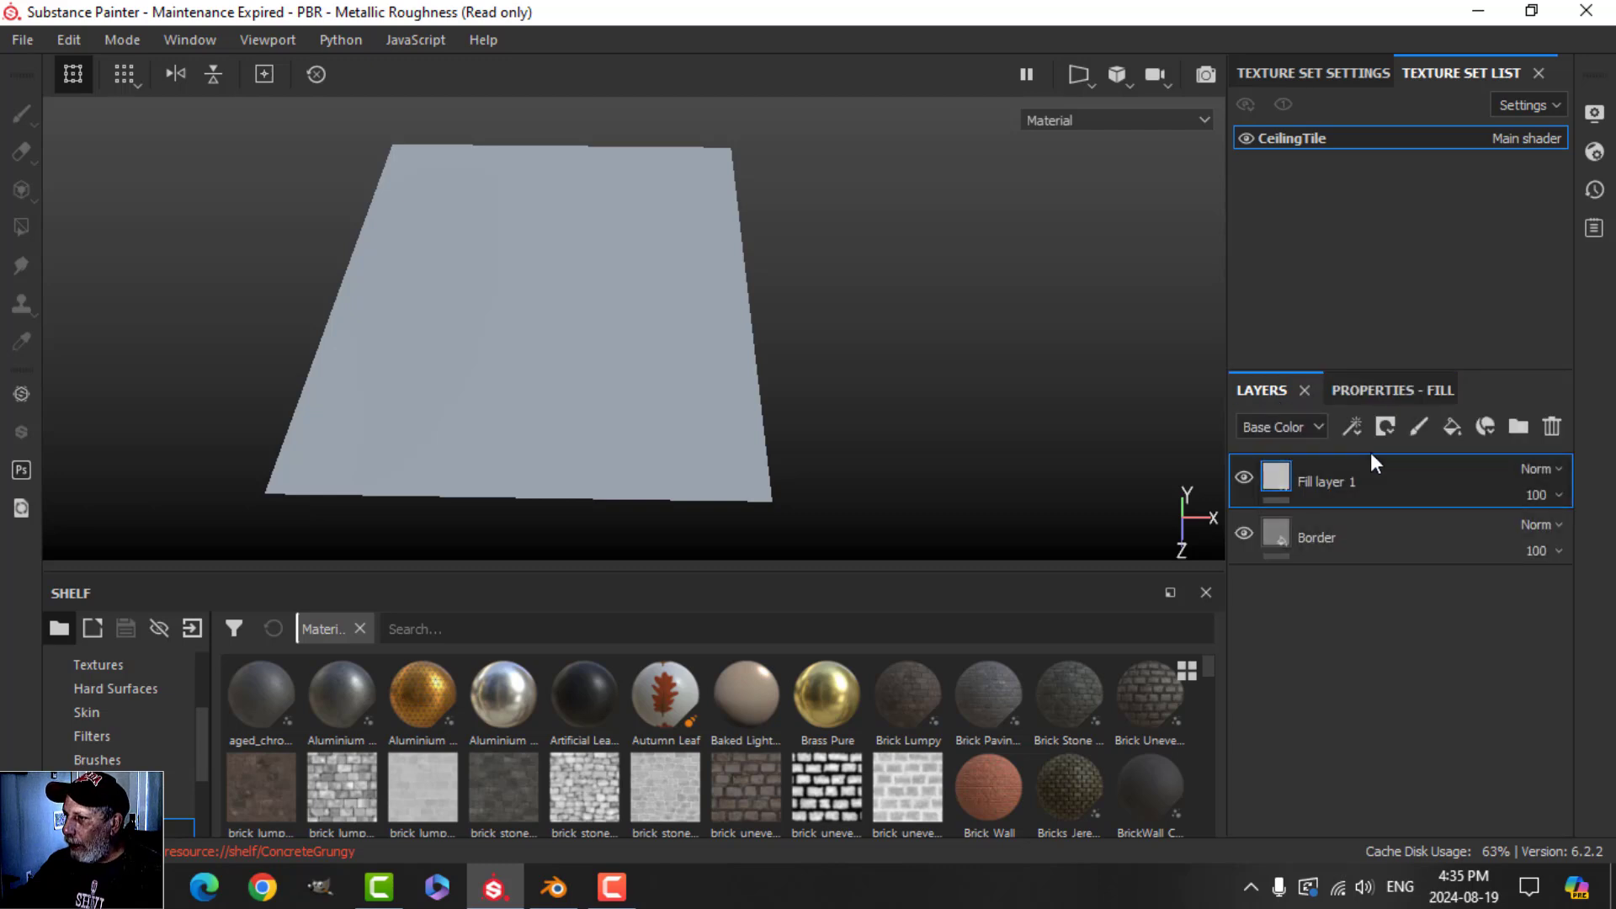
# Step: Add a black mask to the new fill layer and reveal only the tile's inner face with Polygon Fill
pyautogui.click(1385, 426)
pyautogui.click(1406, 477)
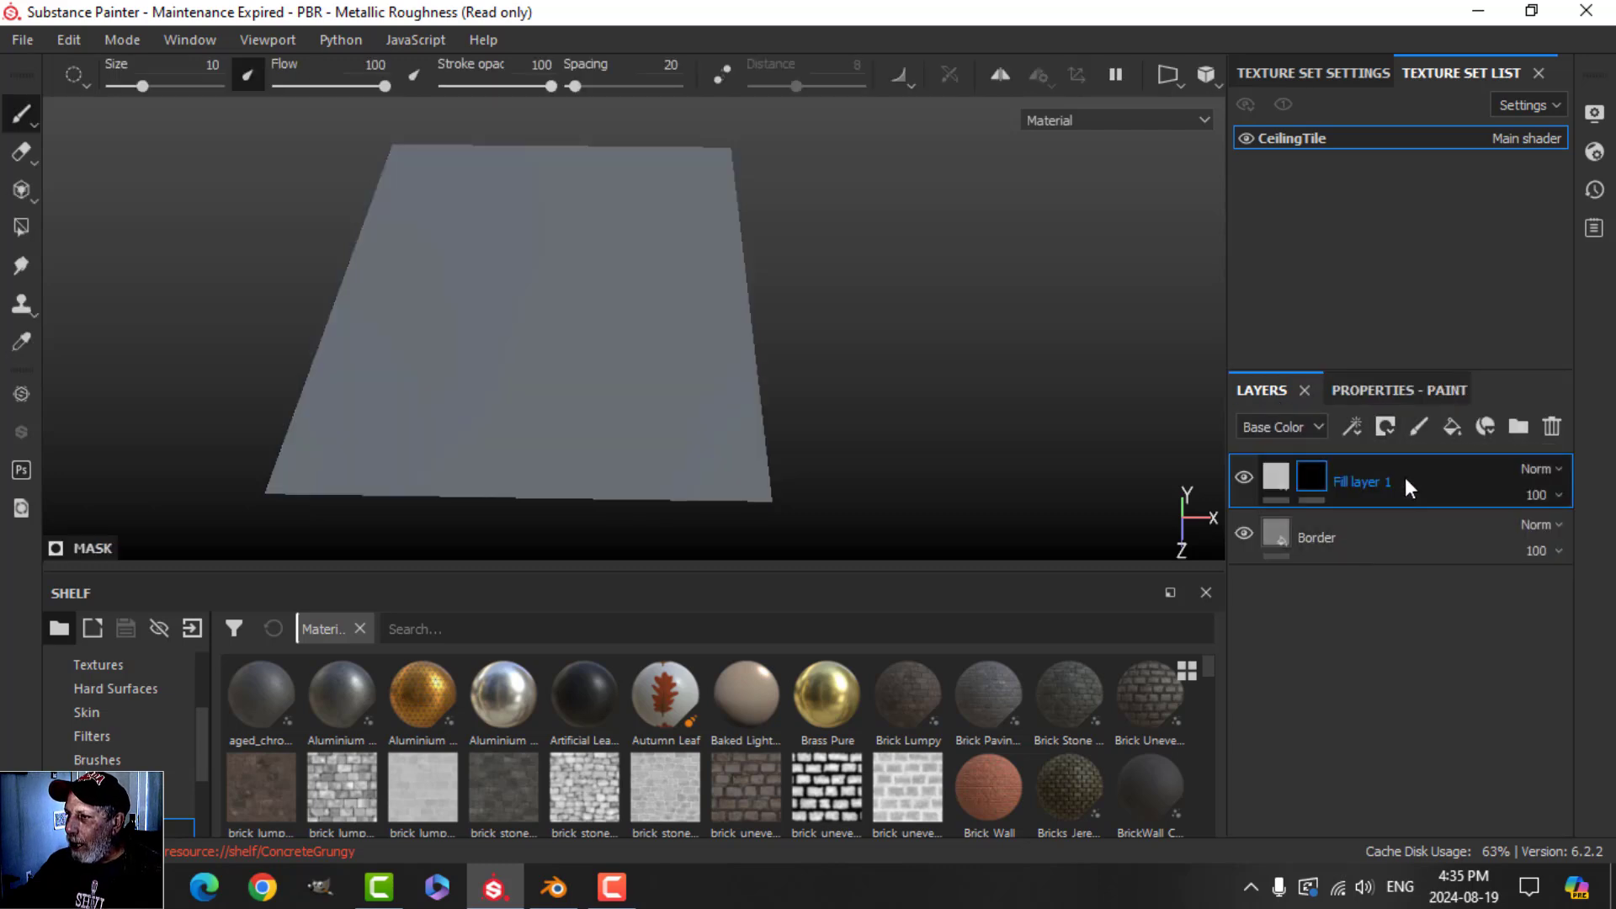
pyautogui.click(20, 226)
pyautogui.click(583, 295)
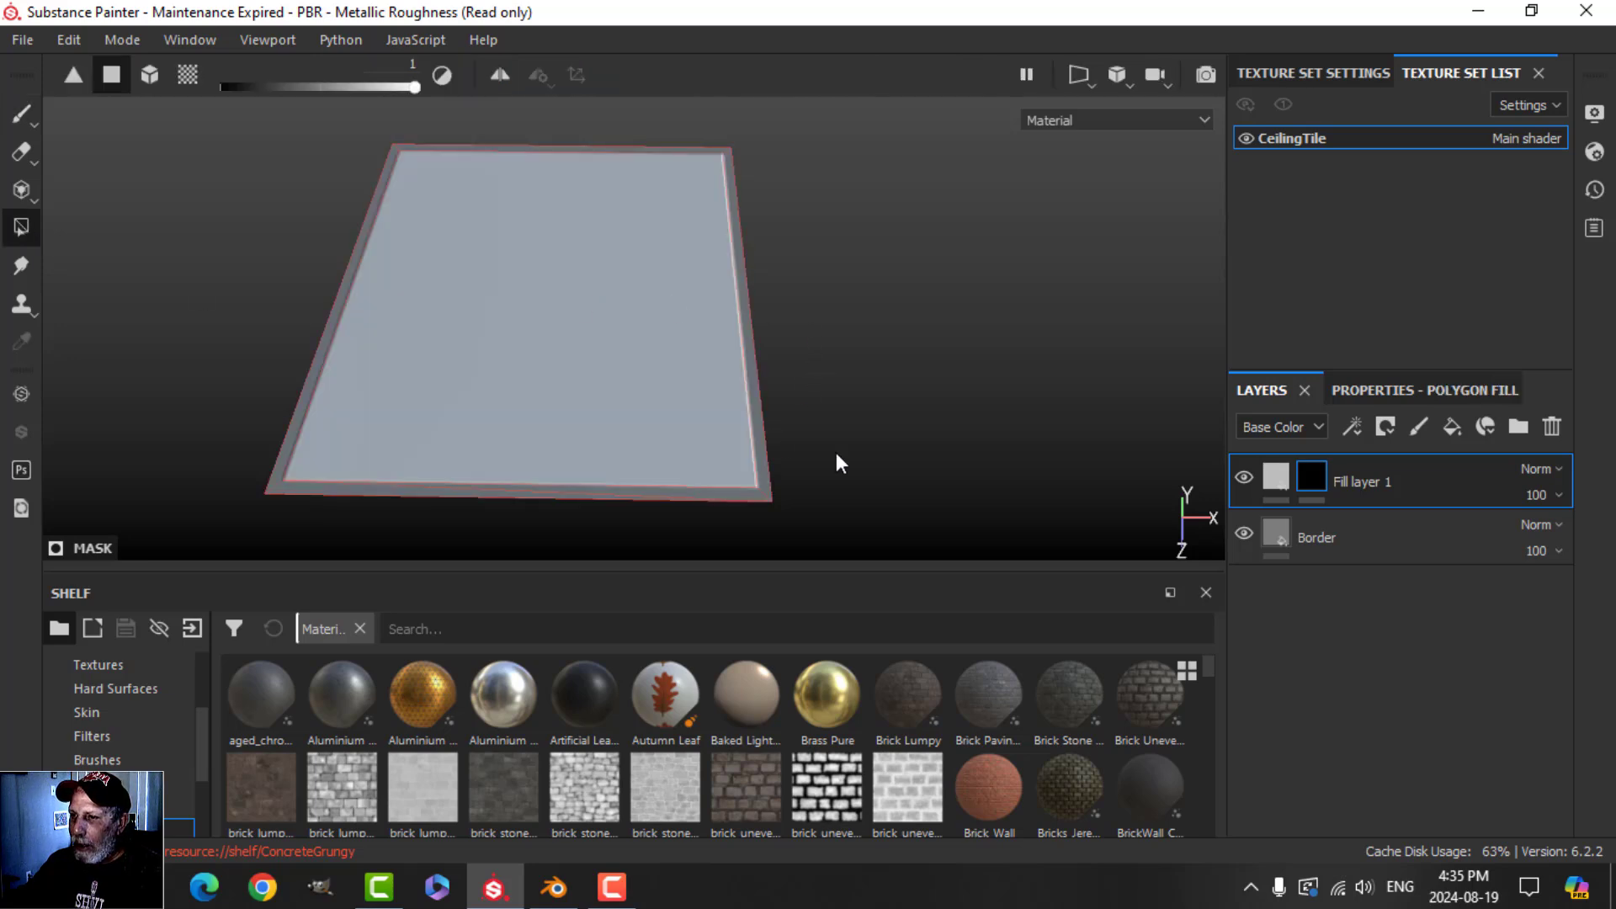
# Step: Add a fill effect to the layer's mask and assign it the Tile Generator procedural
pyautogui.click(1352, 426)
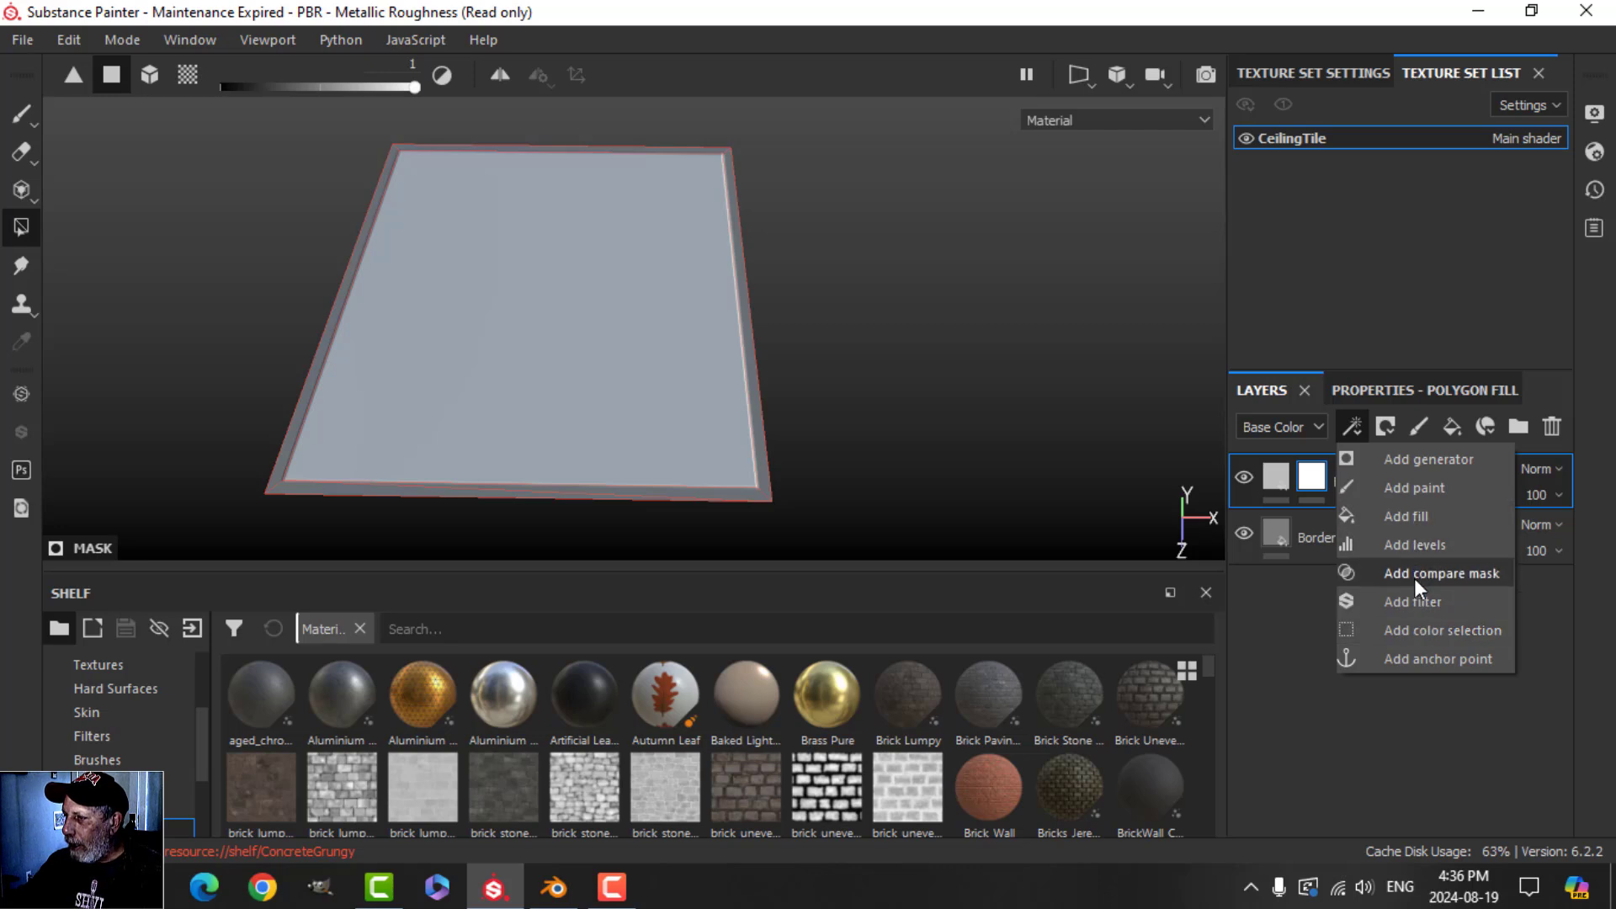
pyautogui.click(1408, 516)
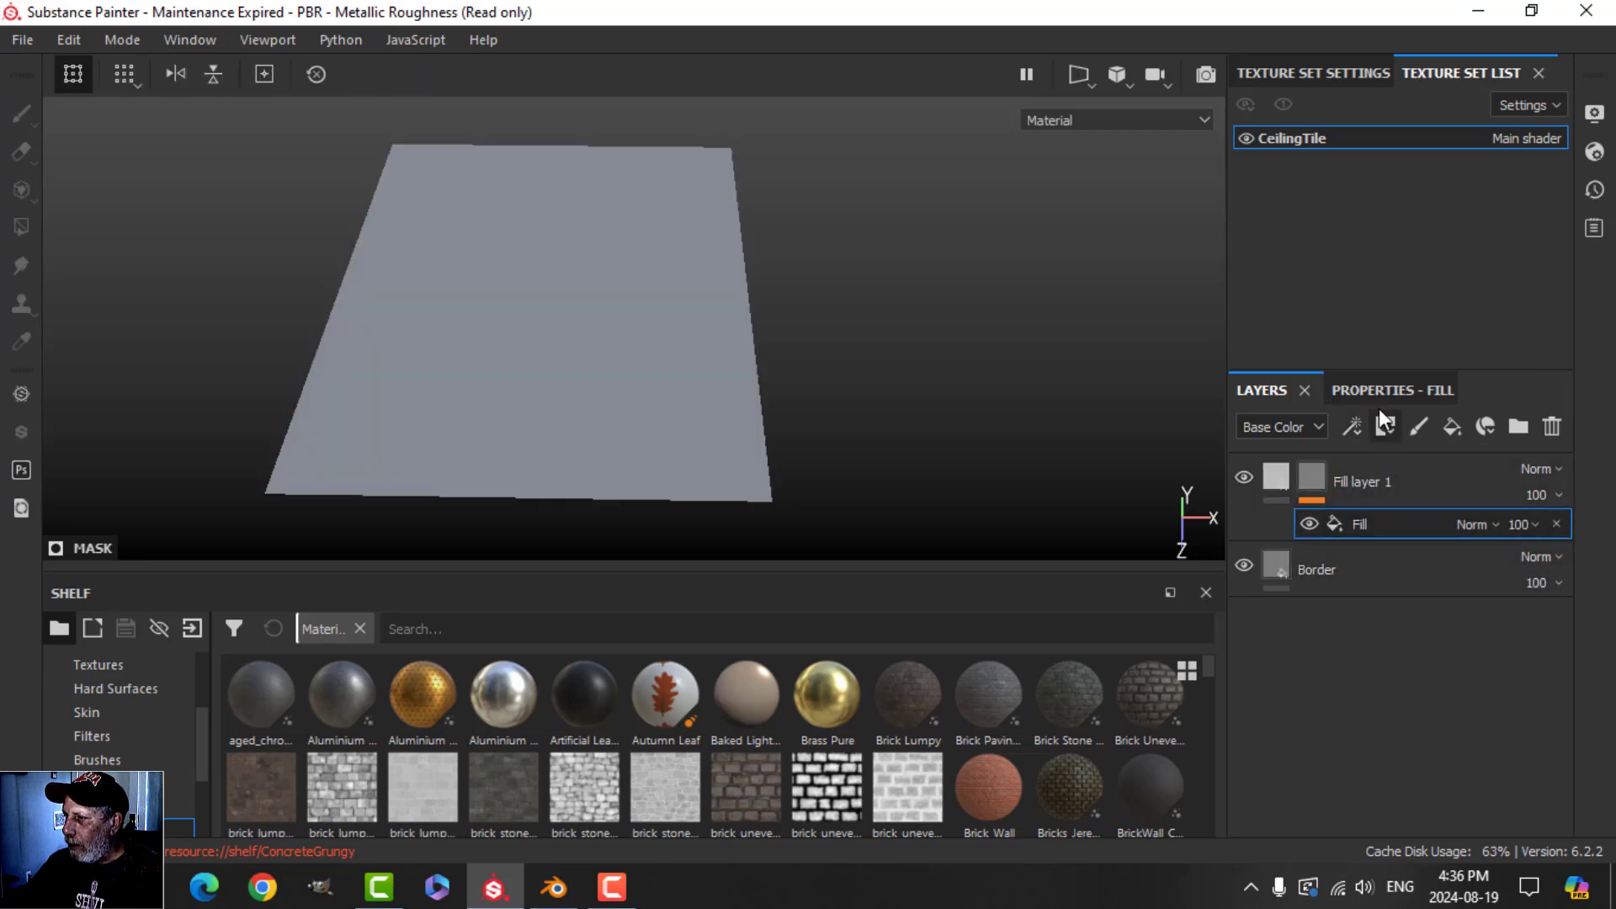
pyautogui.click(1380, 548)
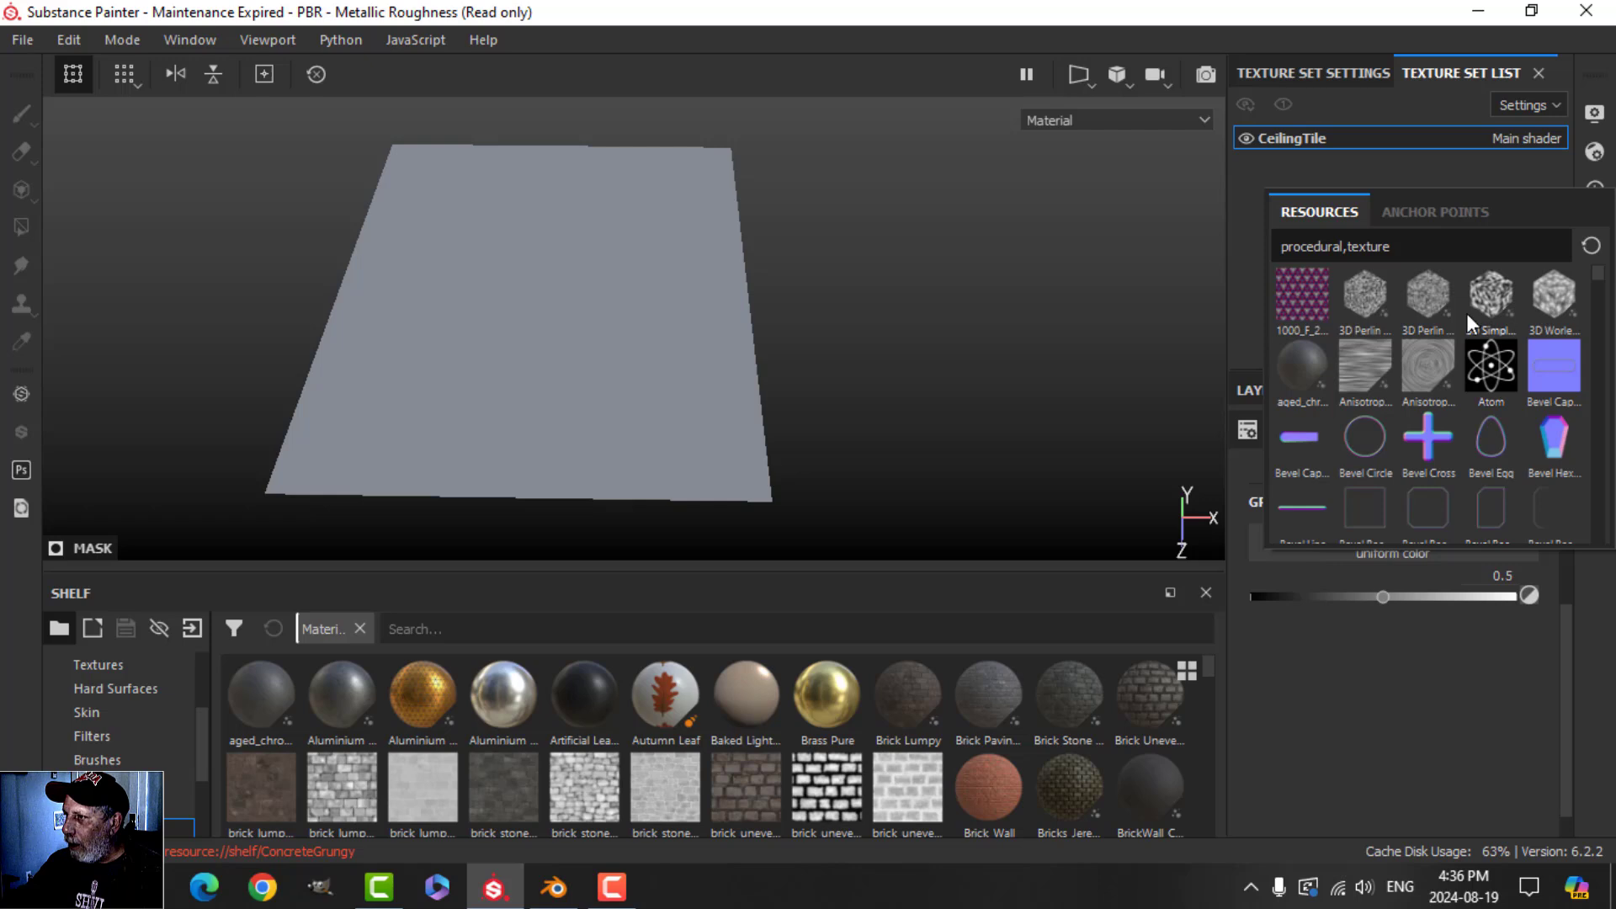
pyautogui.write('tile')
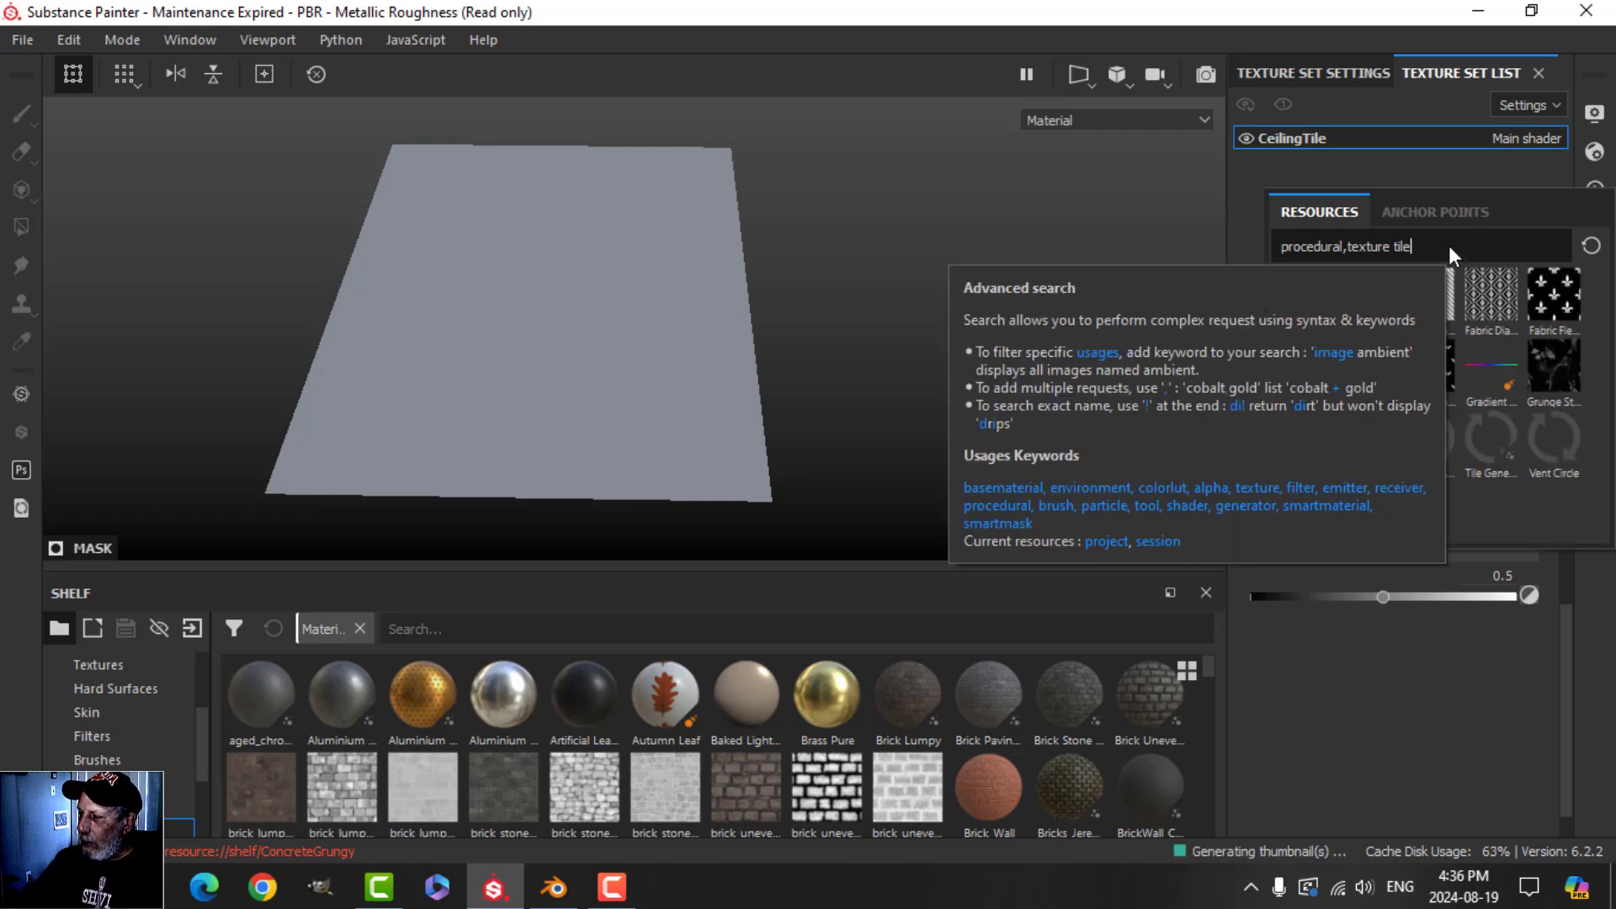
pyautogui.click(1488, 437)
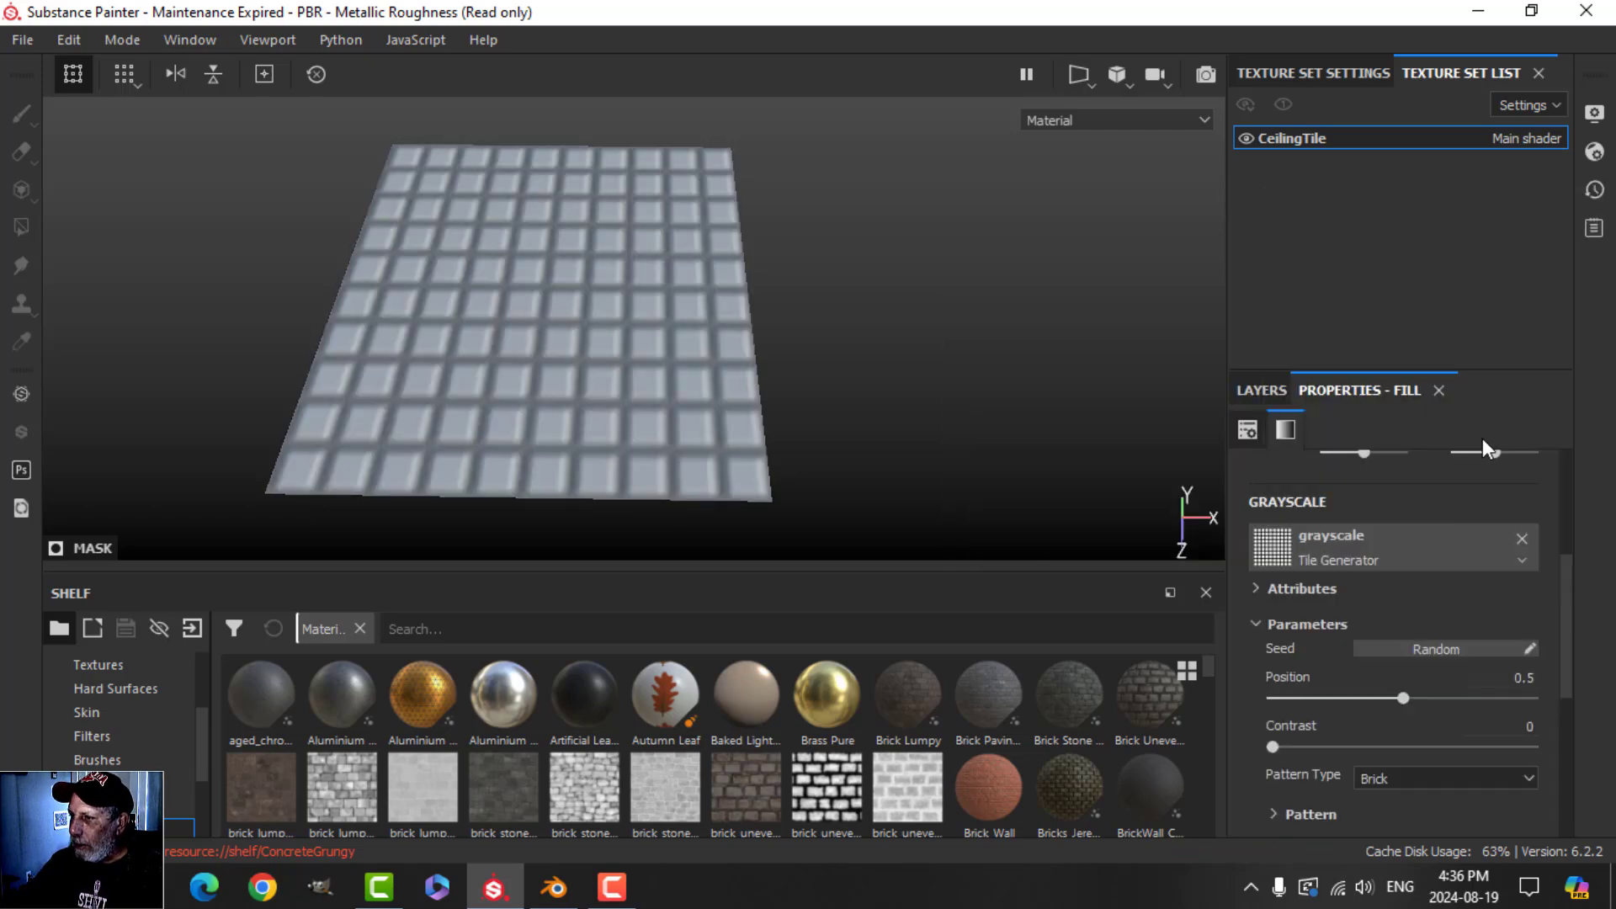
# Step: Set the Tile Generator's position to 0.91 and its pattern type to Square
pyautogui.moveTo(1402, 698); pyautogui.dragTo(1500, 698)
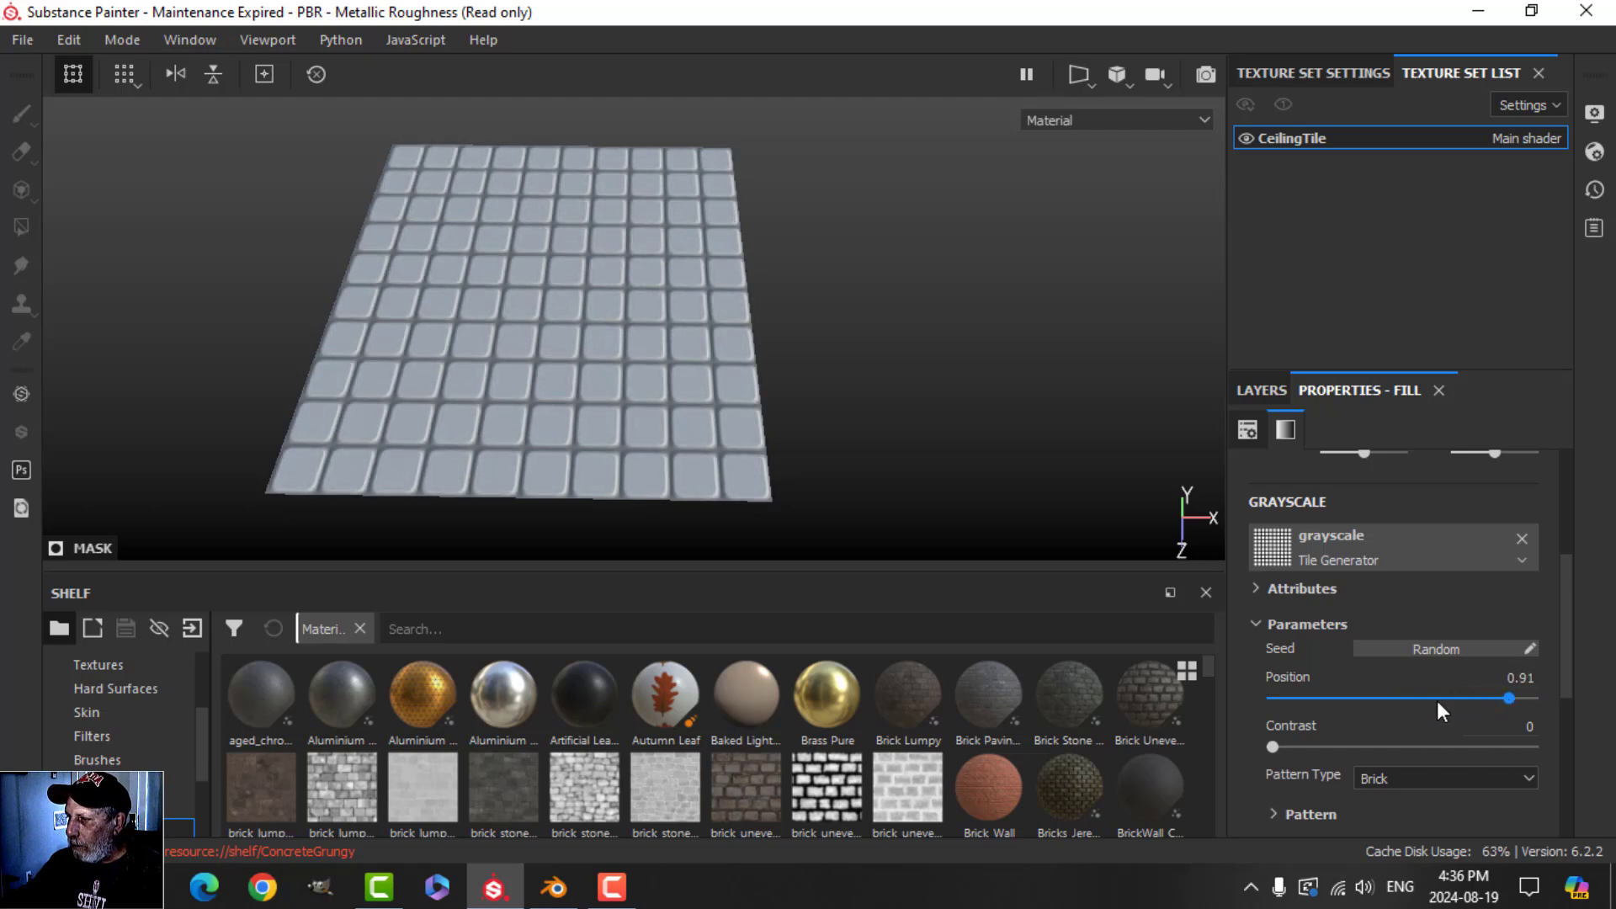
pyautogui.scroll(-3, 1431, 697)
pyautogui.click(1404, 563)
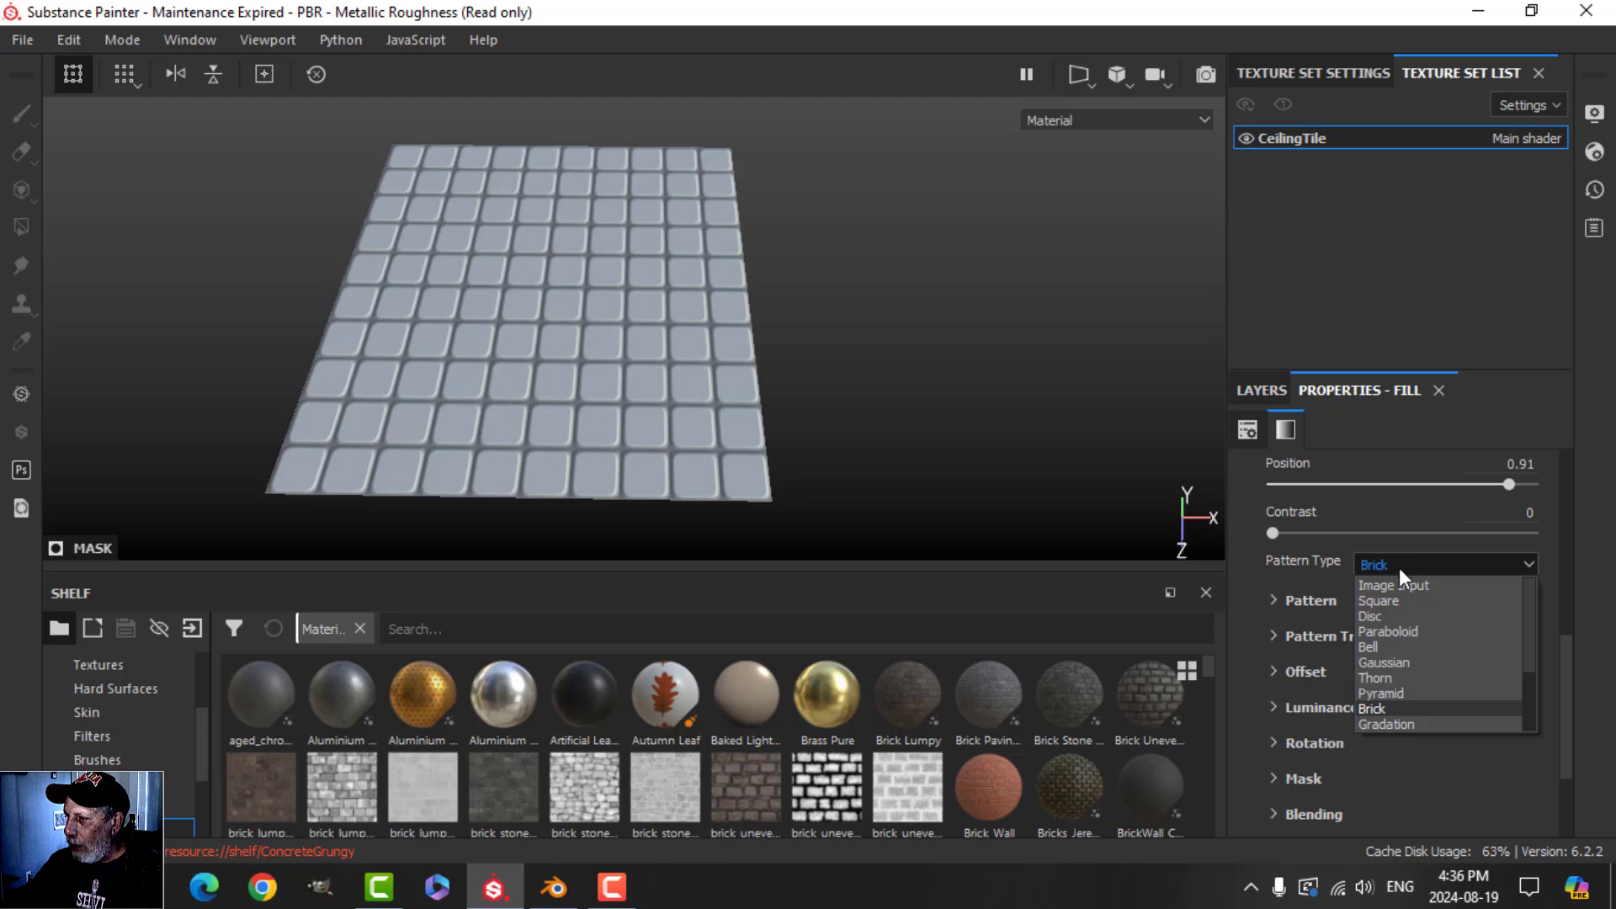
pyautogui.click(1394, 599)
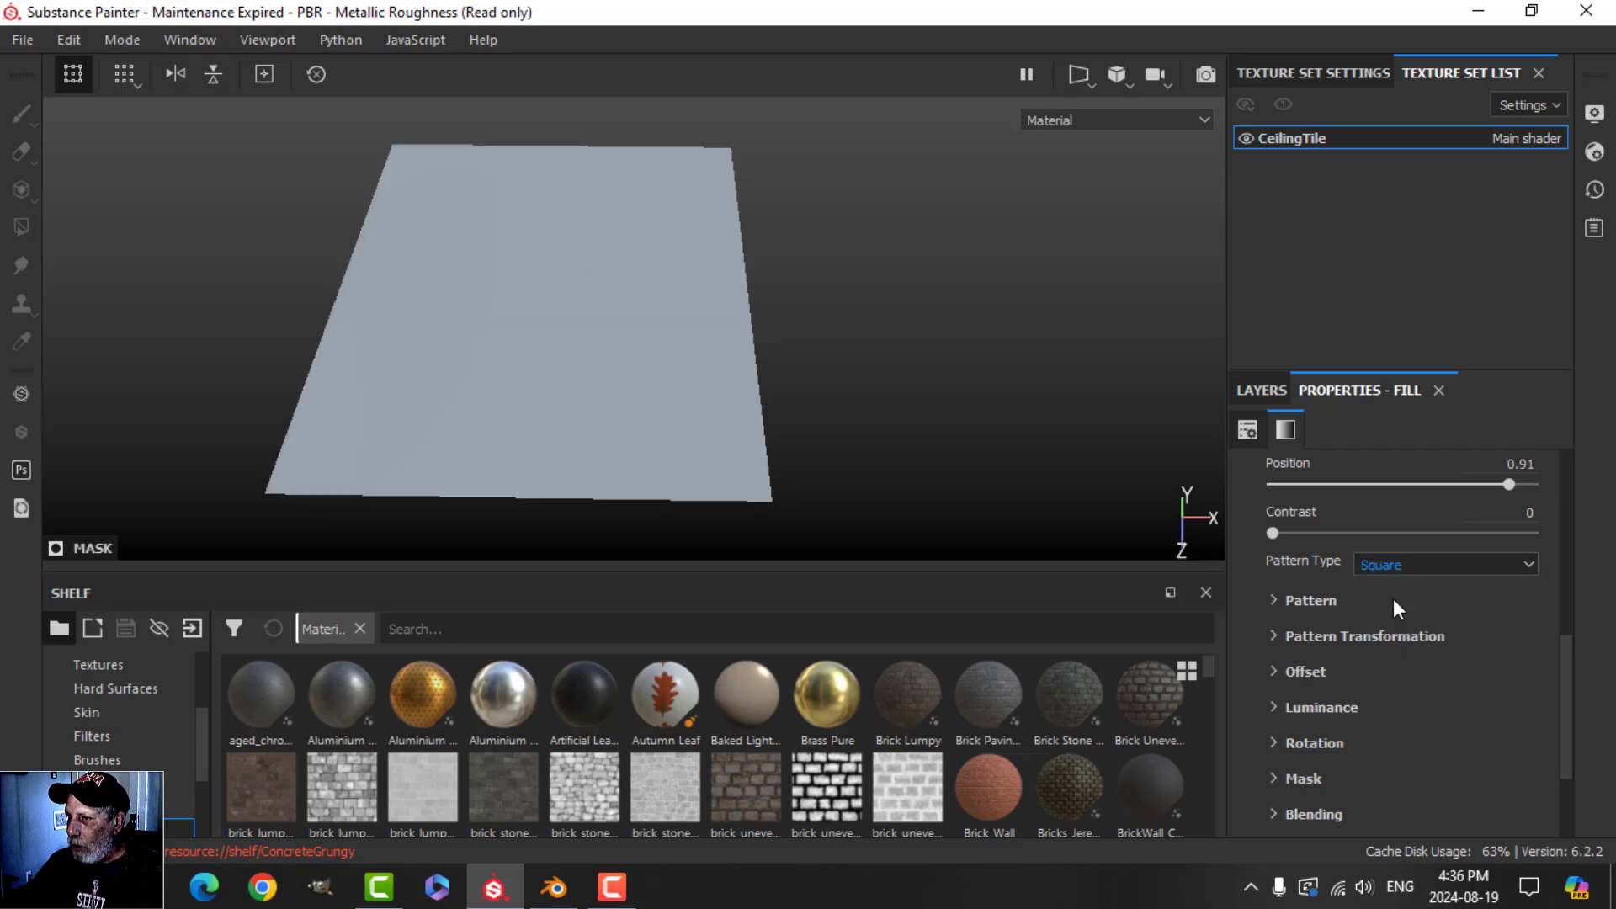
# Step: Reduce the Tile Generator's pattern scale to 0.95
pyautogui.click(1276, 598)
pyautogui.scroll(-2, 1404, 630)
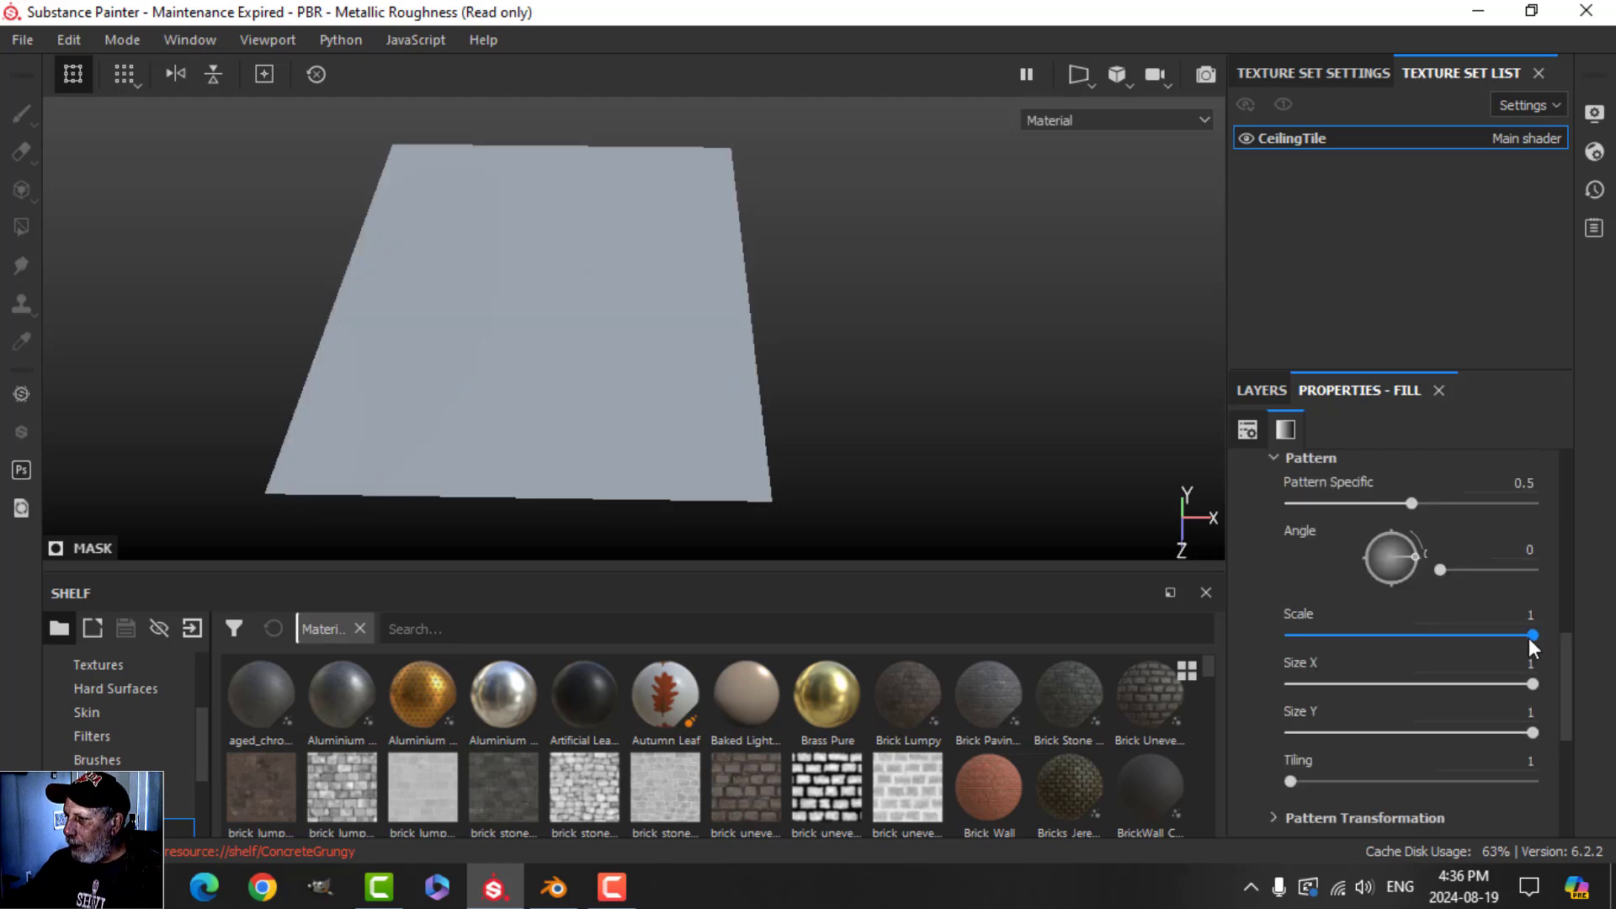
pyautogui.moveTo(1528, 635); pyautogui.dragTo(1517, 635)
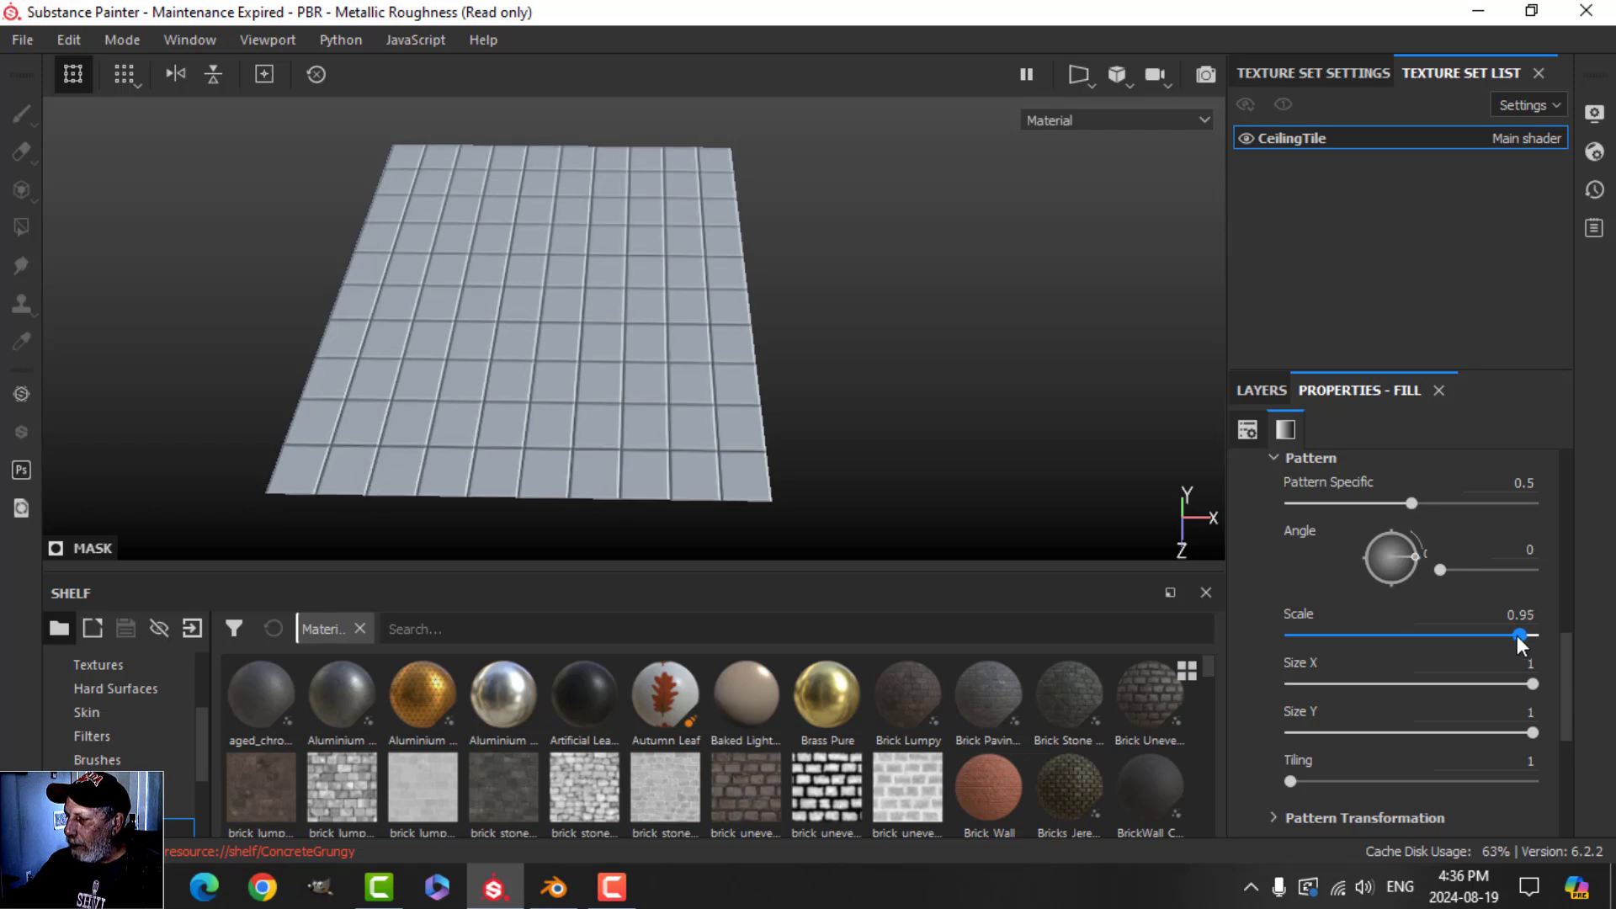
# Step: Set both Number X and Number Y of the Tile Generator's pattern transformation to 1
pyautogui.scroll(-1, 1346, 715)
pyautogui.scroll(-2, 1334, 707)
pyautogui.click(1276, 605)
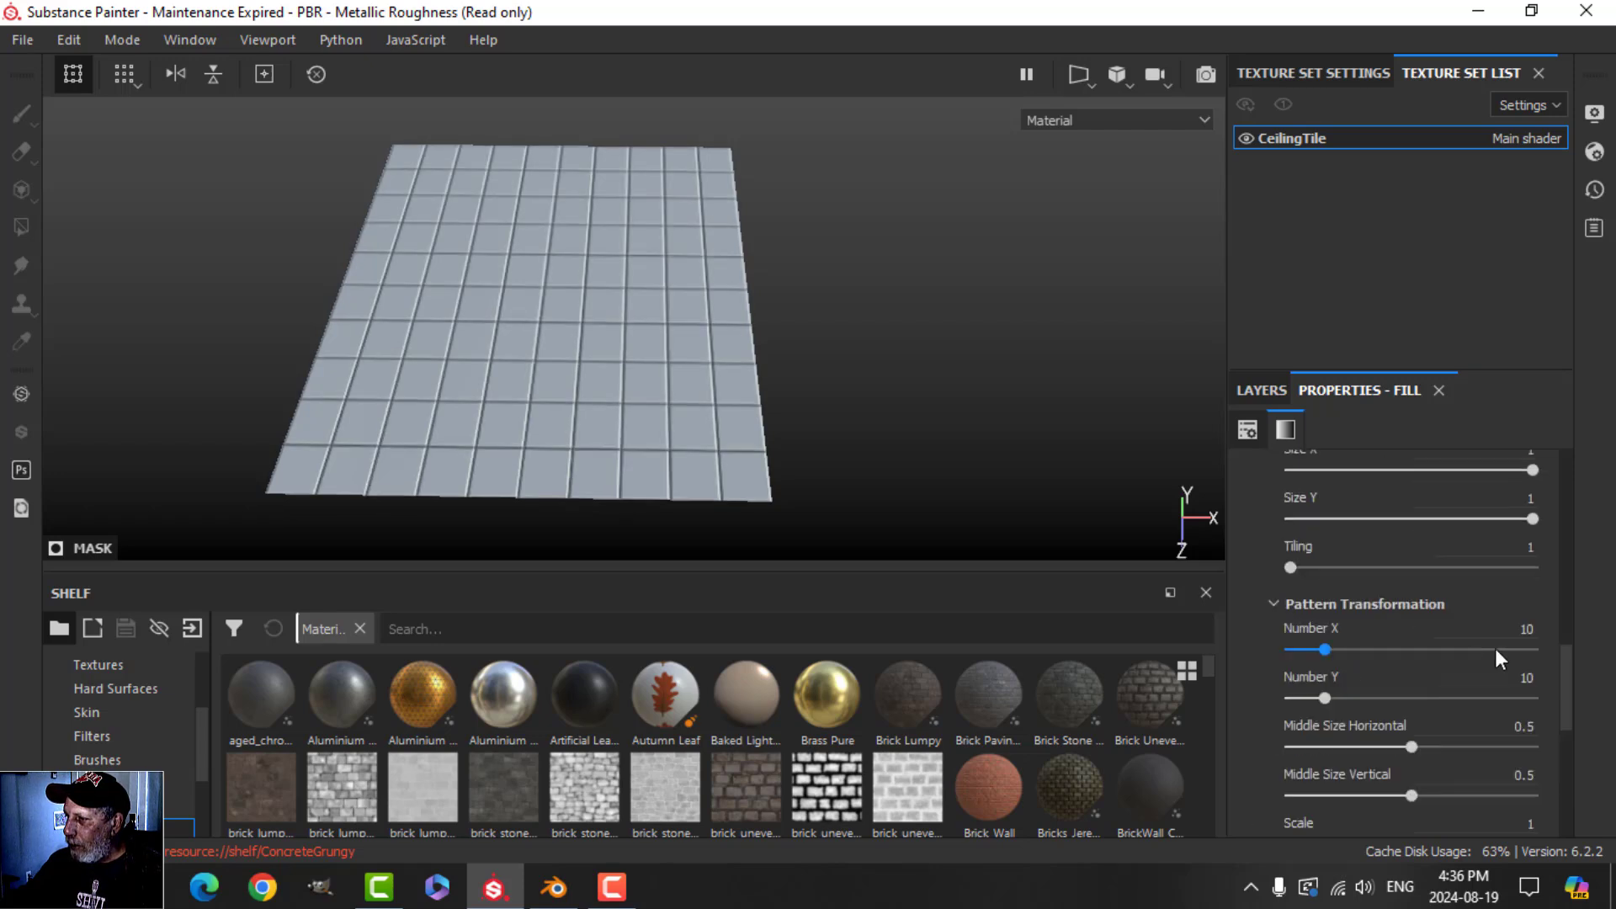
pyautogui.scroll(-2, 1500, 657)
pyautogui.click(1507, 487)
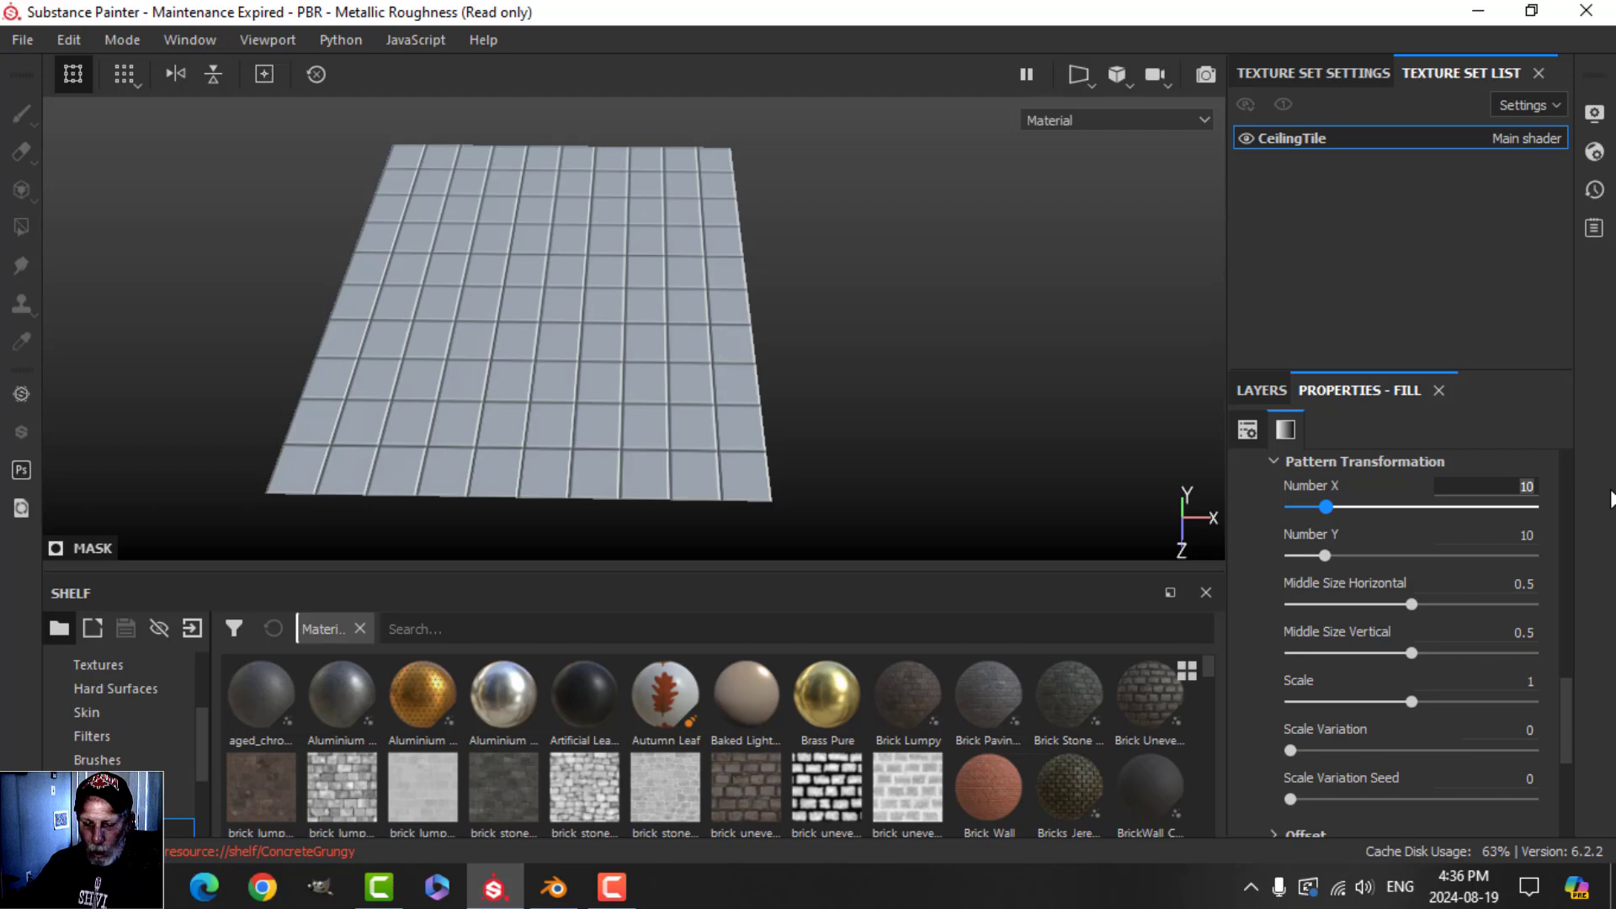
pyautogui.press('Return')
pyautogui.moveTo(1516, 536); pyautogui.dragTo(1549, 536)
pyautogui.press('Return')
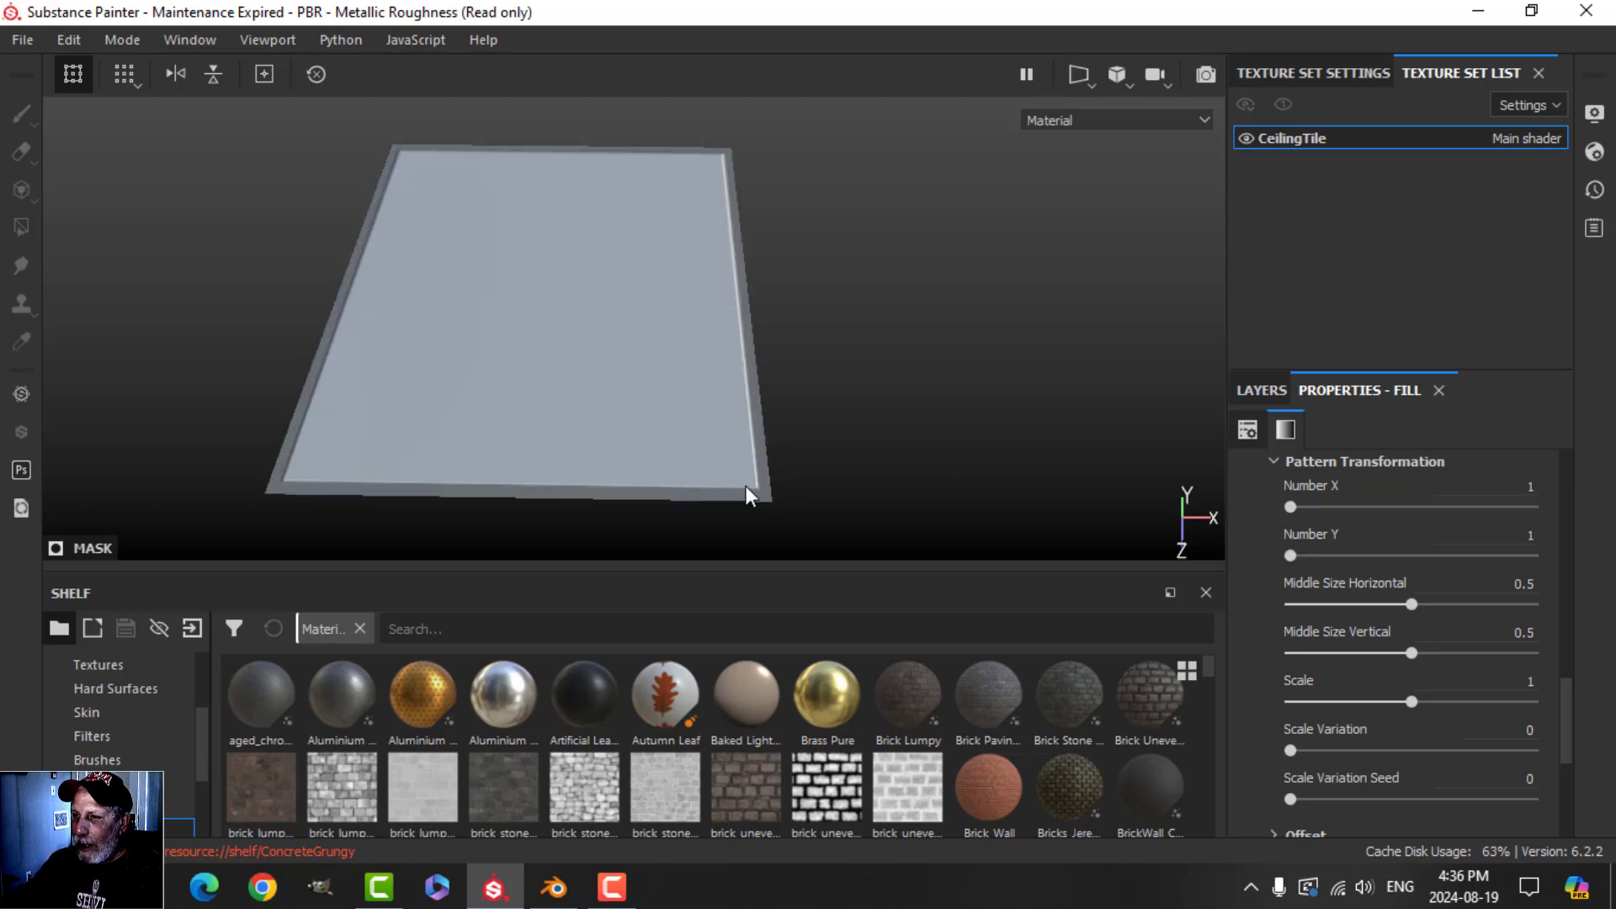
# Step: Add a filter above the Tile Generator in the mask and set it to Bevel
pyautogui.click(1267, 391)
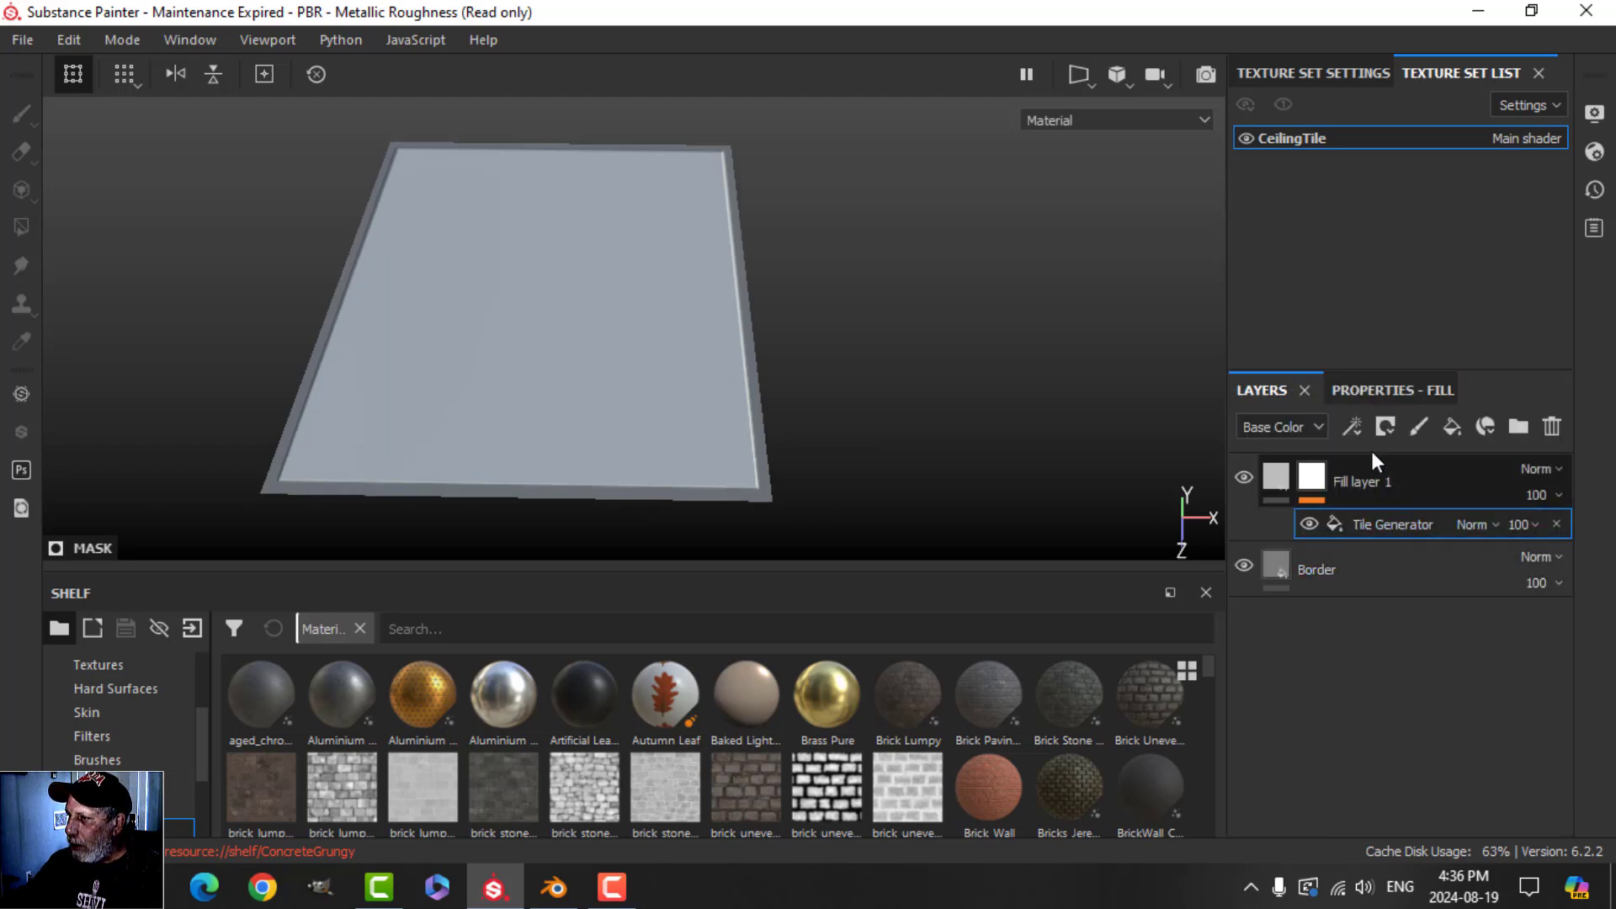
pyautogui.click(1352, 427)
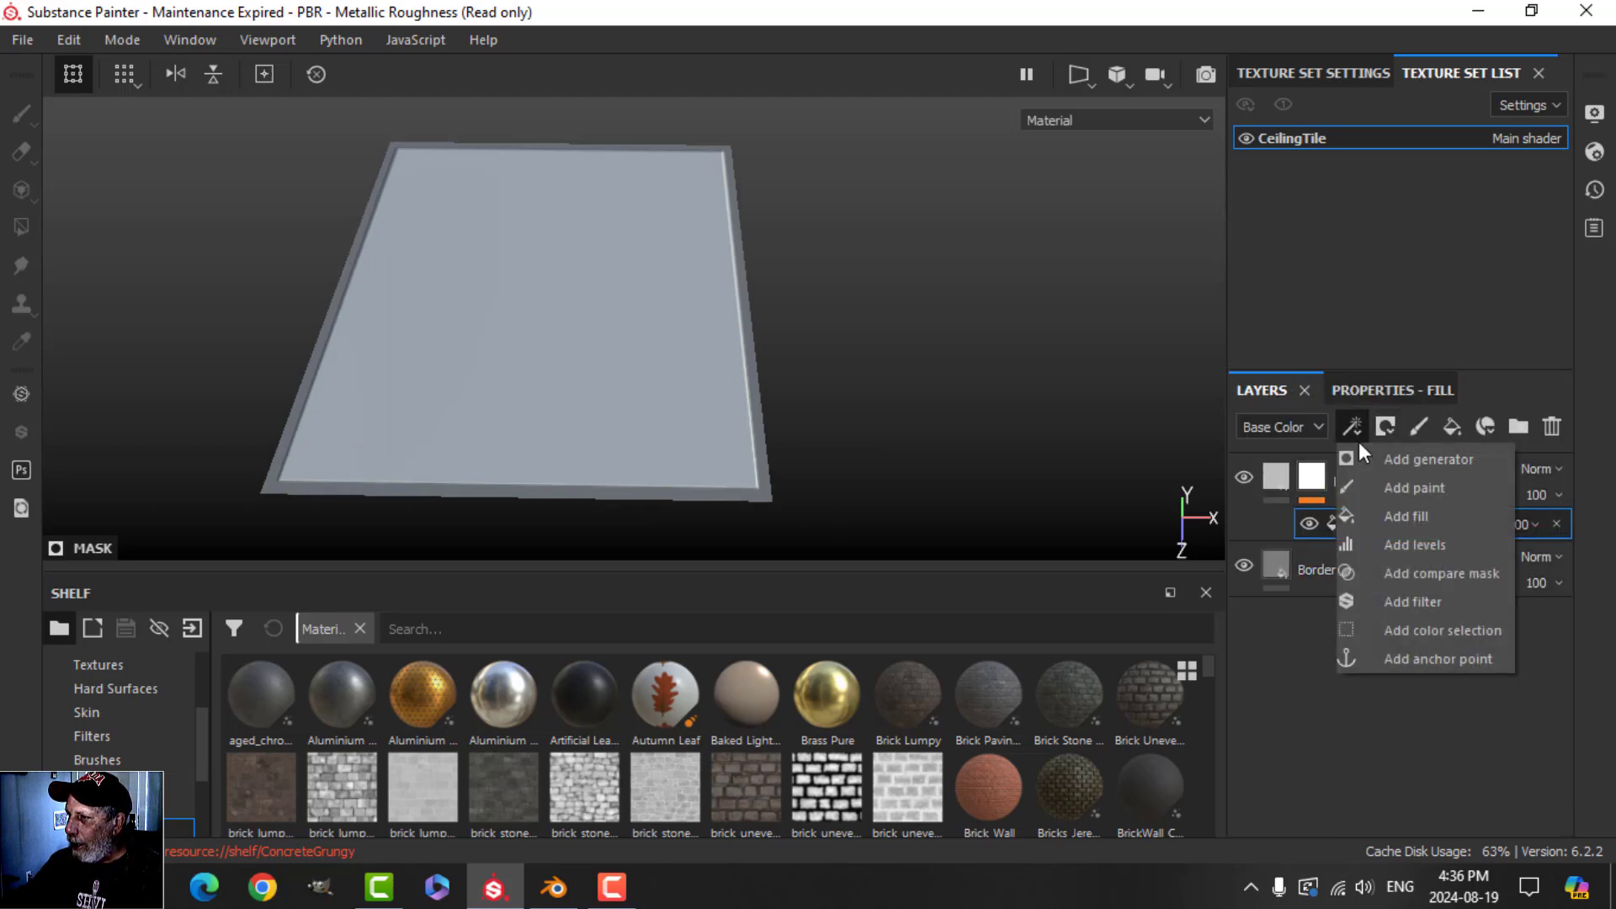
pyautogui.click(1413, 601)
pyautogui.click(1391, 387)
pyautogui.click(1392, 481)
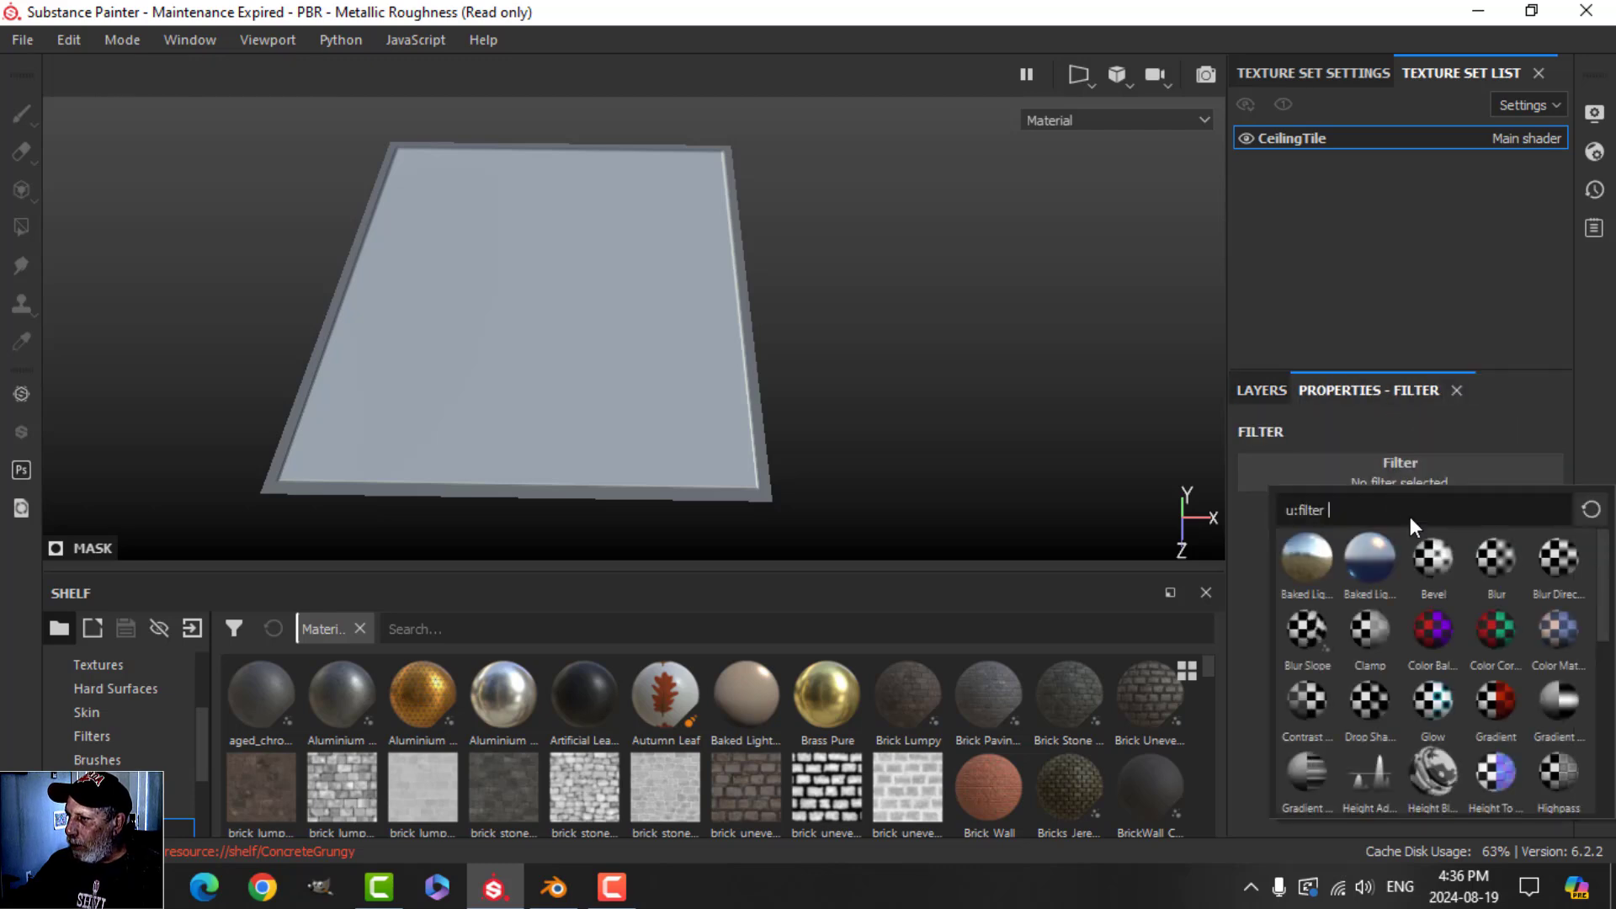
pyautogui.click(1432, 560)
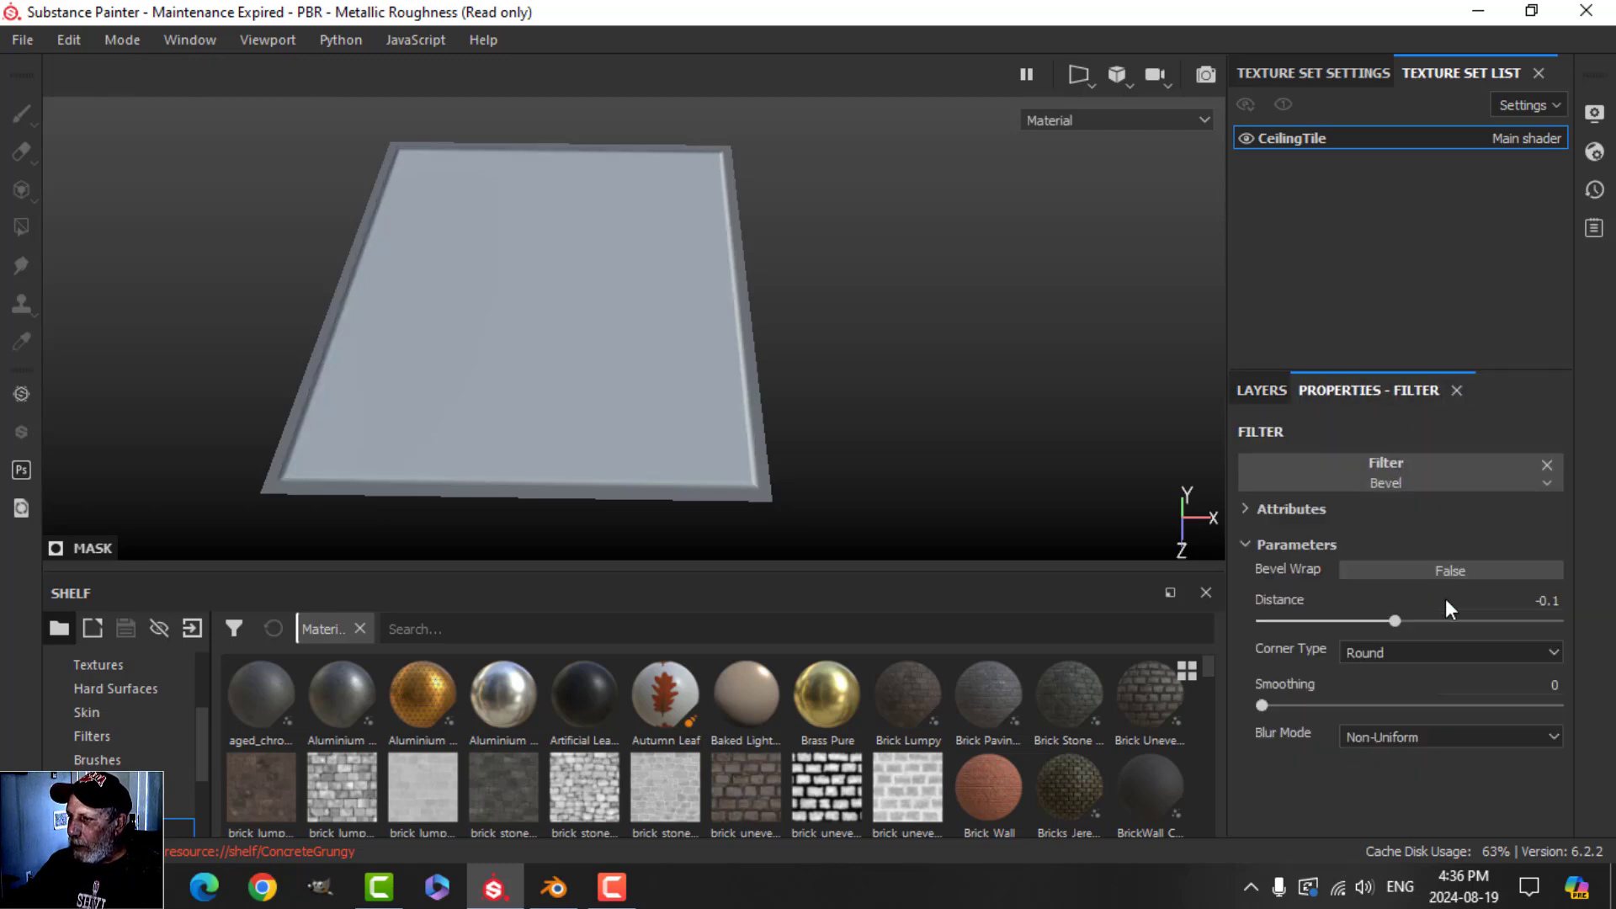
# Step: Set the Bevel filter's distance to 0.06 and its smoothing to 1.6
pyautogui.click(1526, 601)
pyautogui.write('0.06')
pyautogui.press('Return')
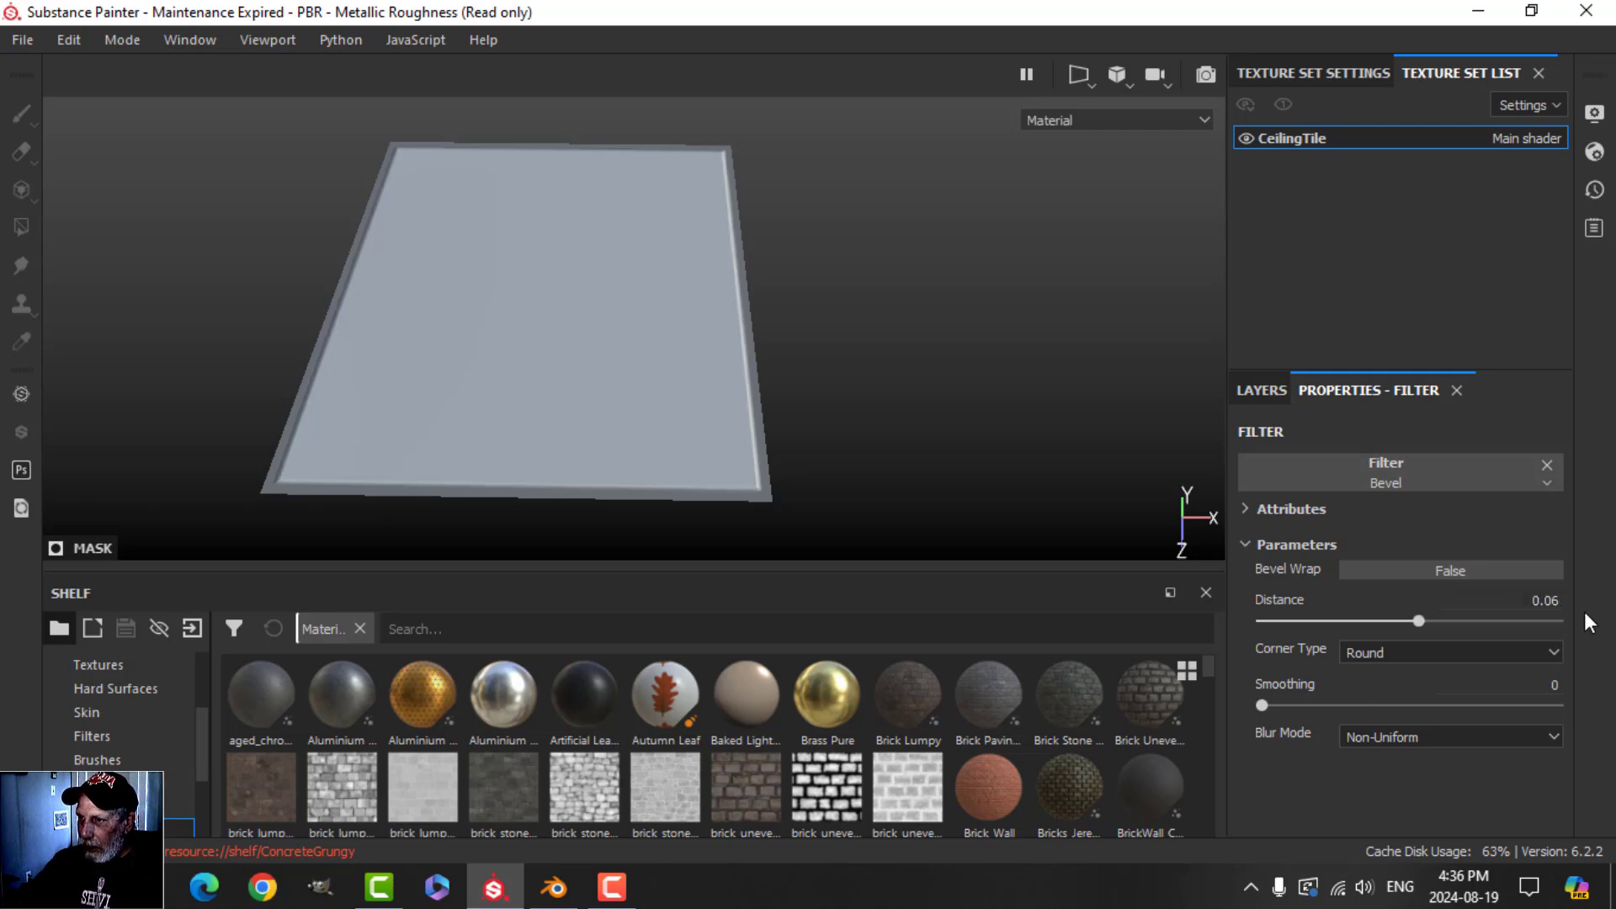
pyautogui.moveTo(1265, 704); pyautogui.dragTo(1356, 708)
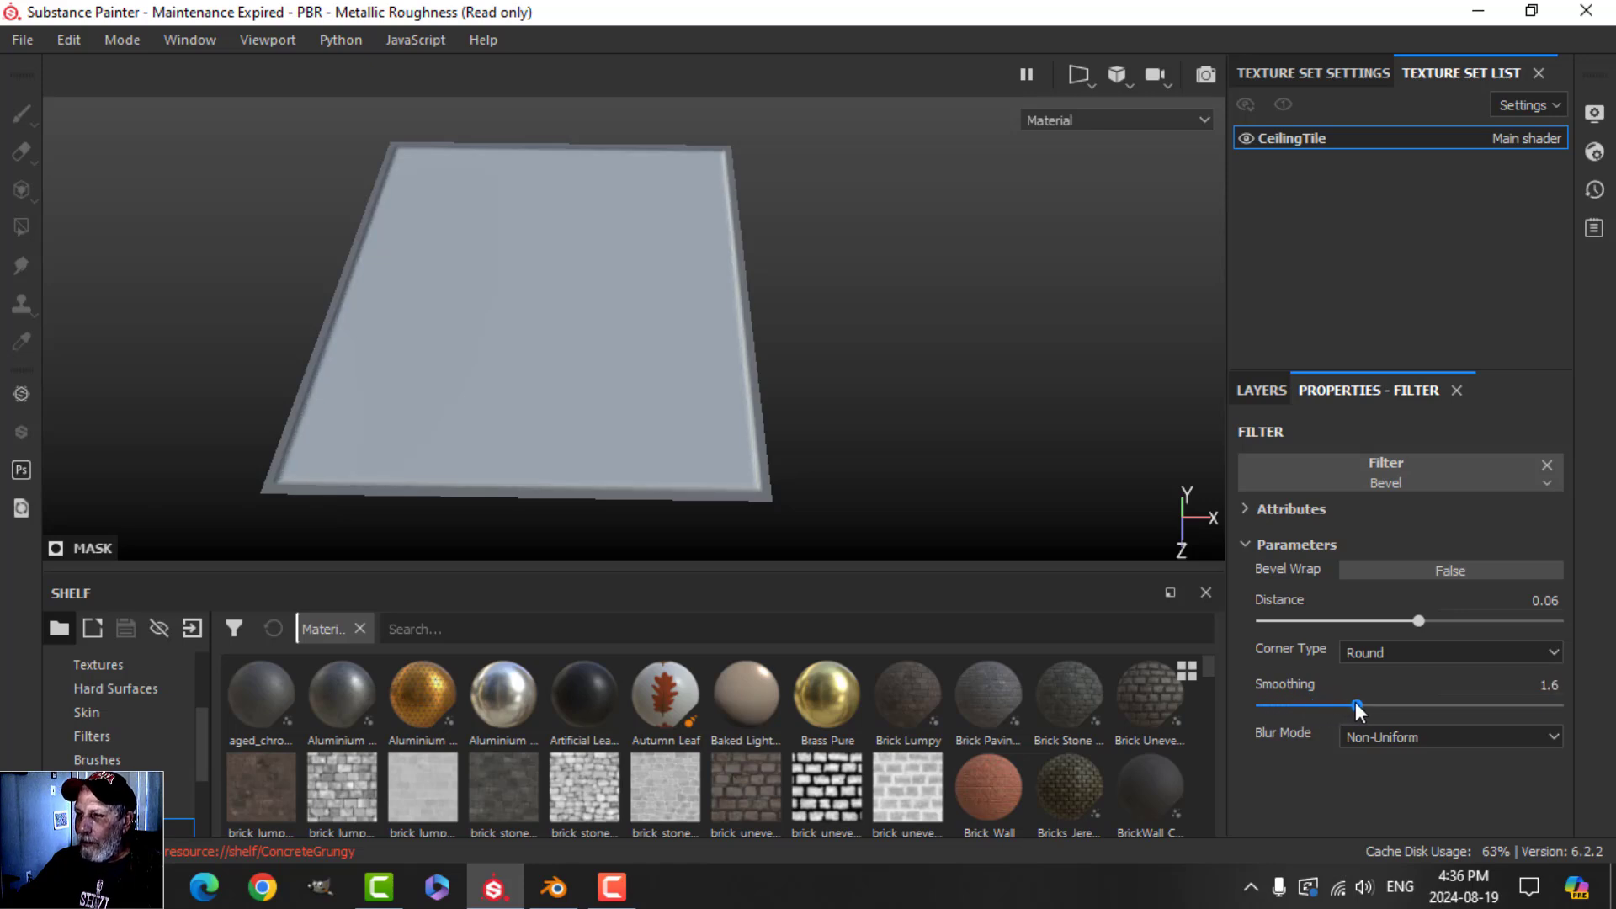
pyautogui.keyDown('alt'); pyautogui.moveTo(909, 415); pyautogui.dragTo(842, 437); pyautogui.keyUp('alt')
# Step: Rename the beveled fill layer to Tile Generator
pyautogui.click(1260, 389)
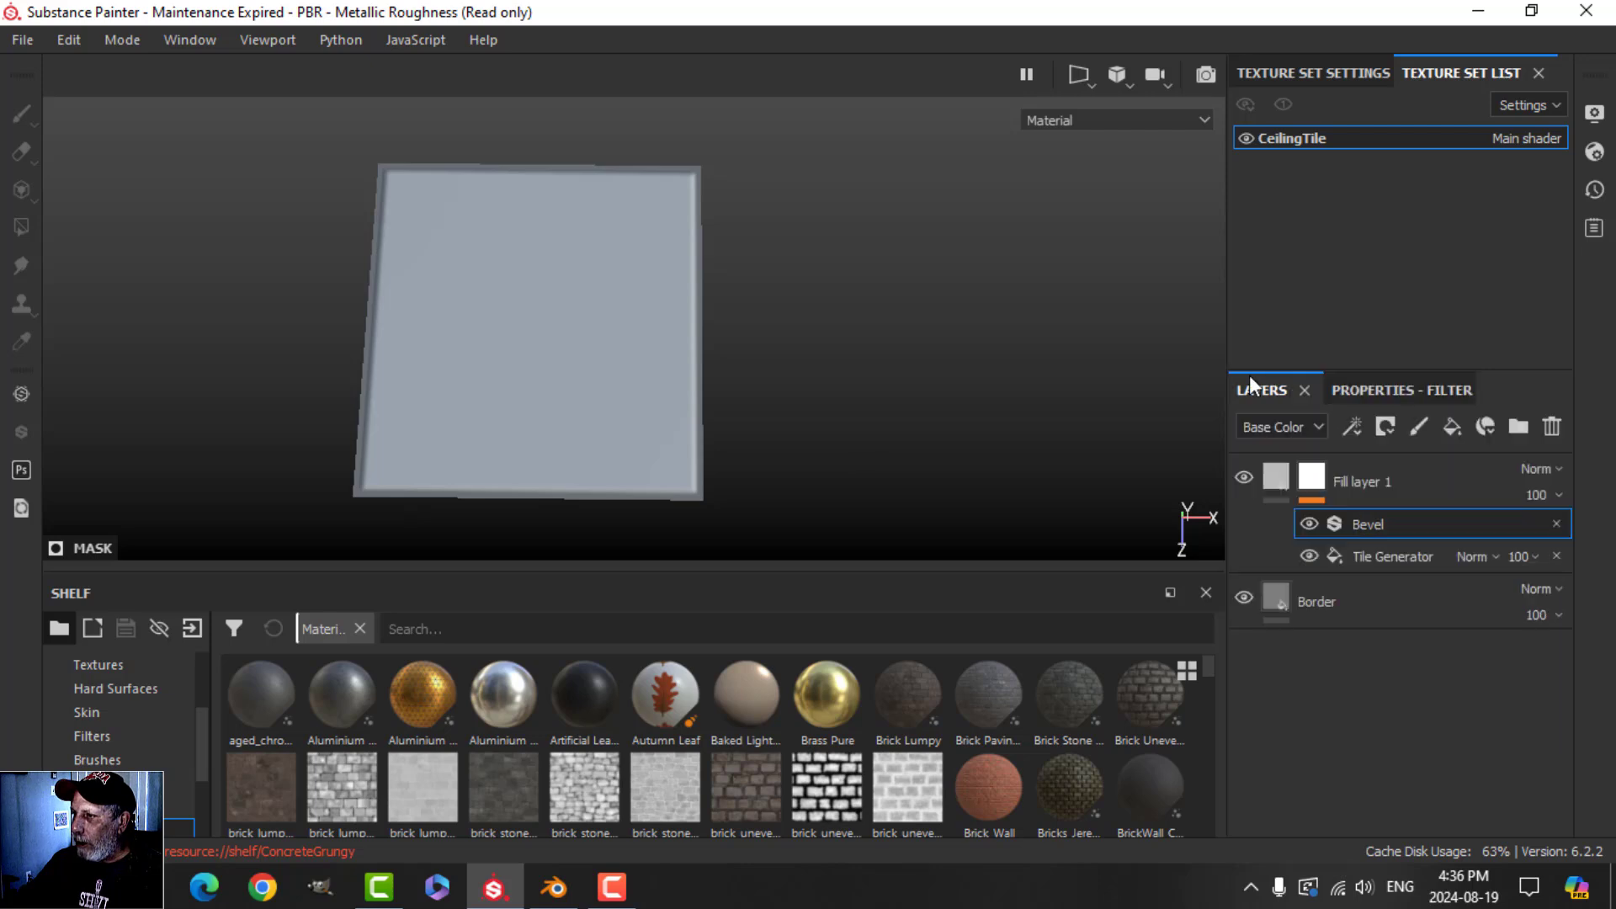
pyautogui.doubleClick(1356, 478)
pyautogui.write('Tile Generator')
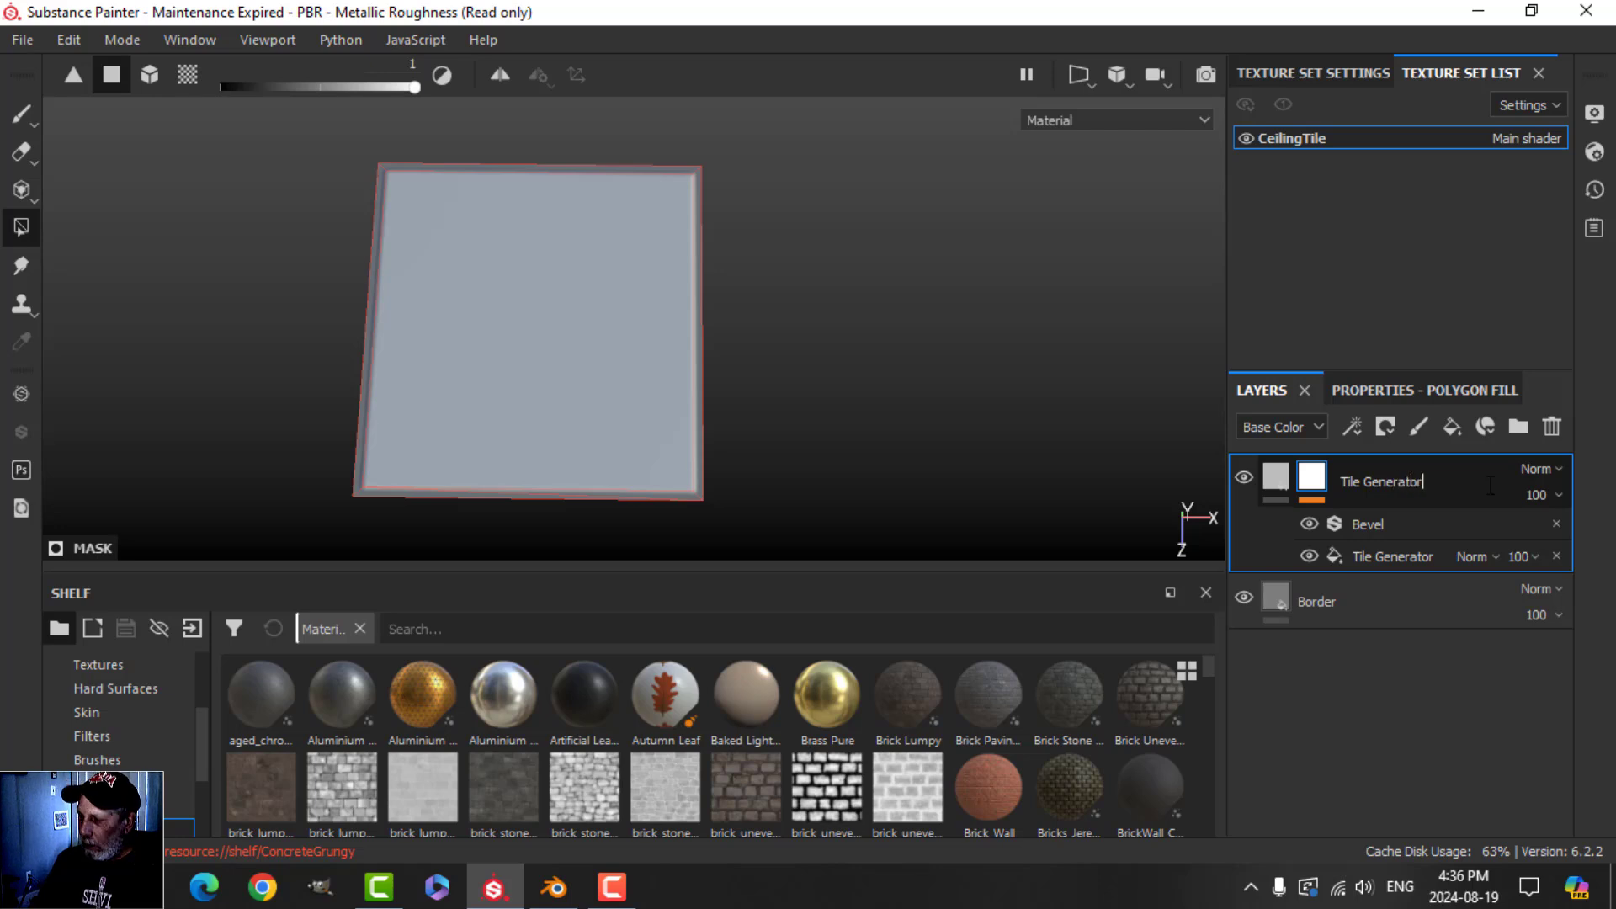
pyautogui.press('Return')
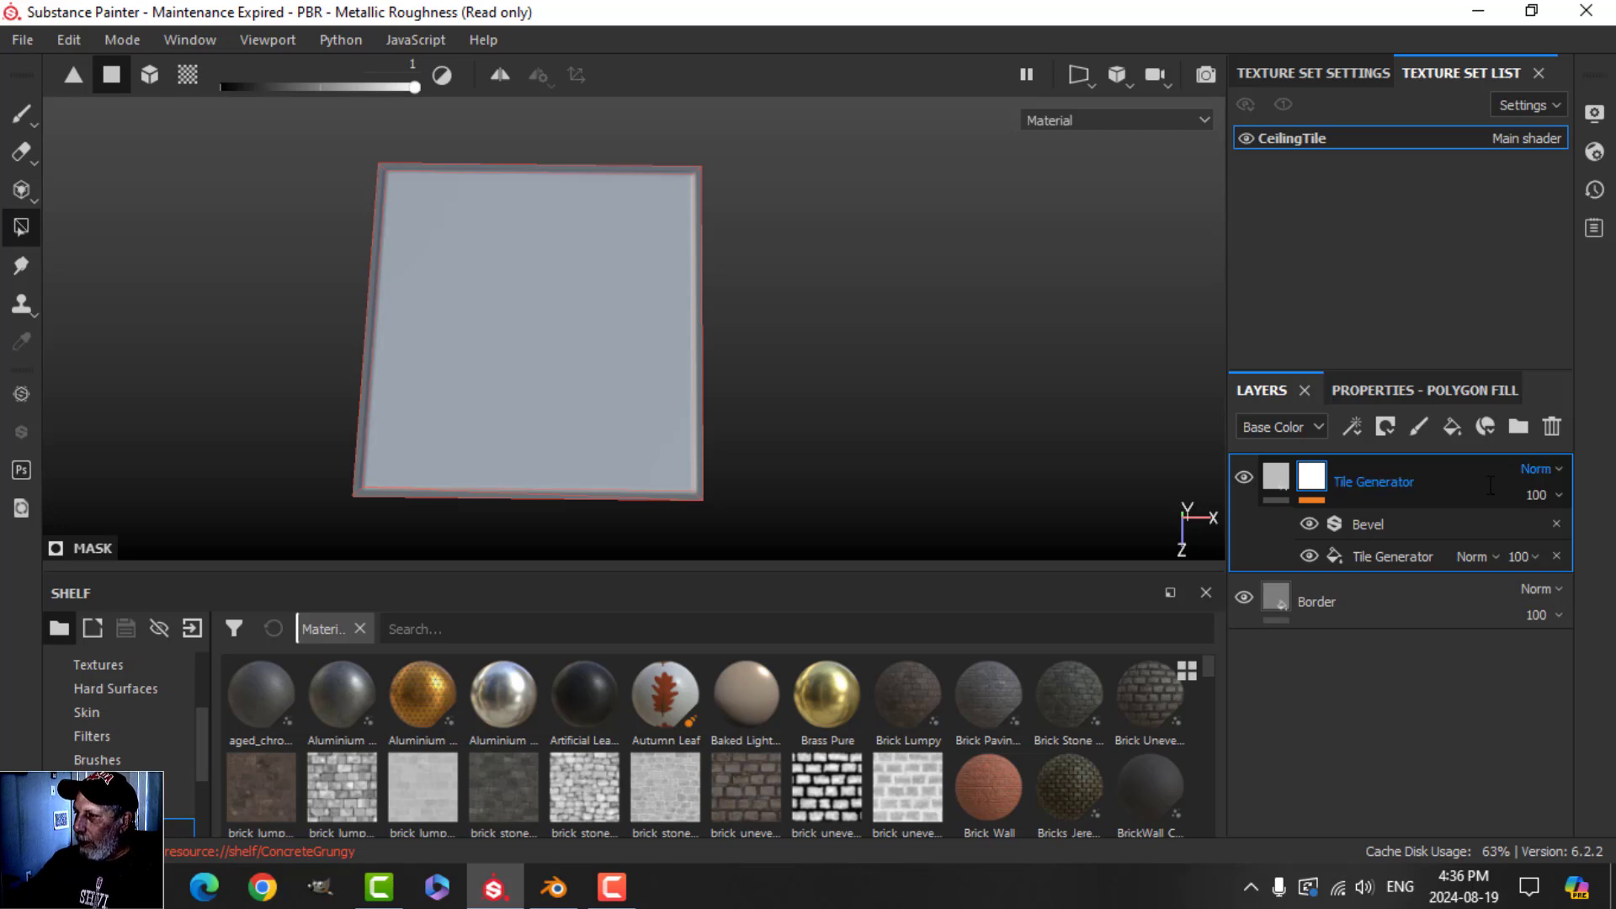
# Step: Add a fill layer above Tile Generator with only the height channel enabled and lower its height to the minimum
pyautogui.click(1274, 473)
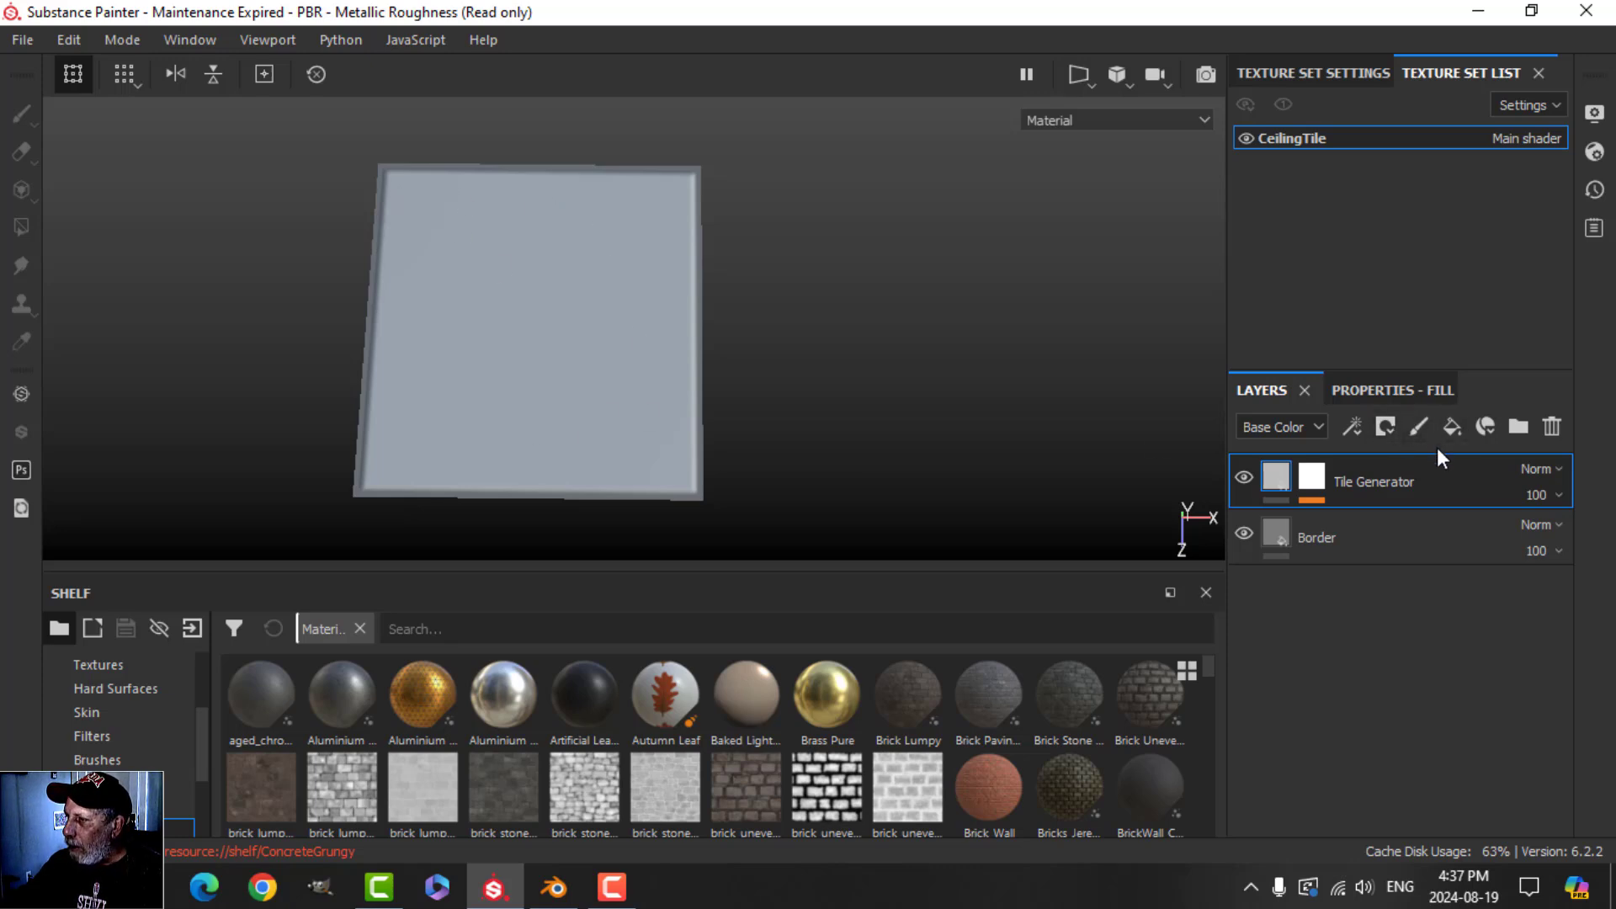
pyautogui.click(1449, 427)
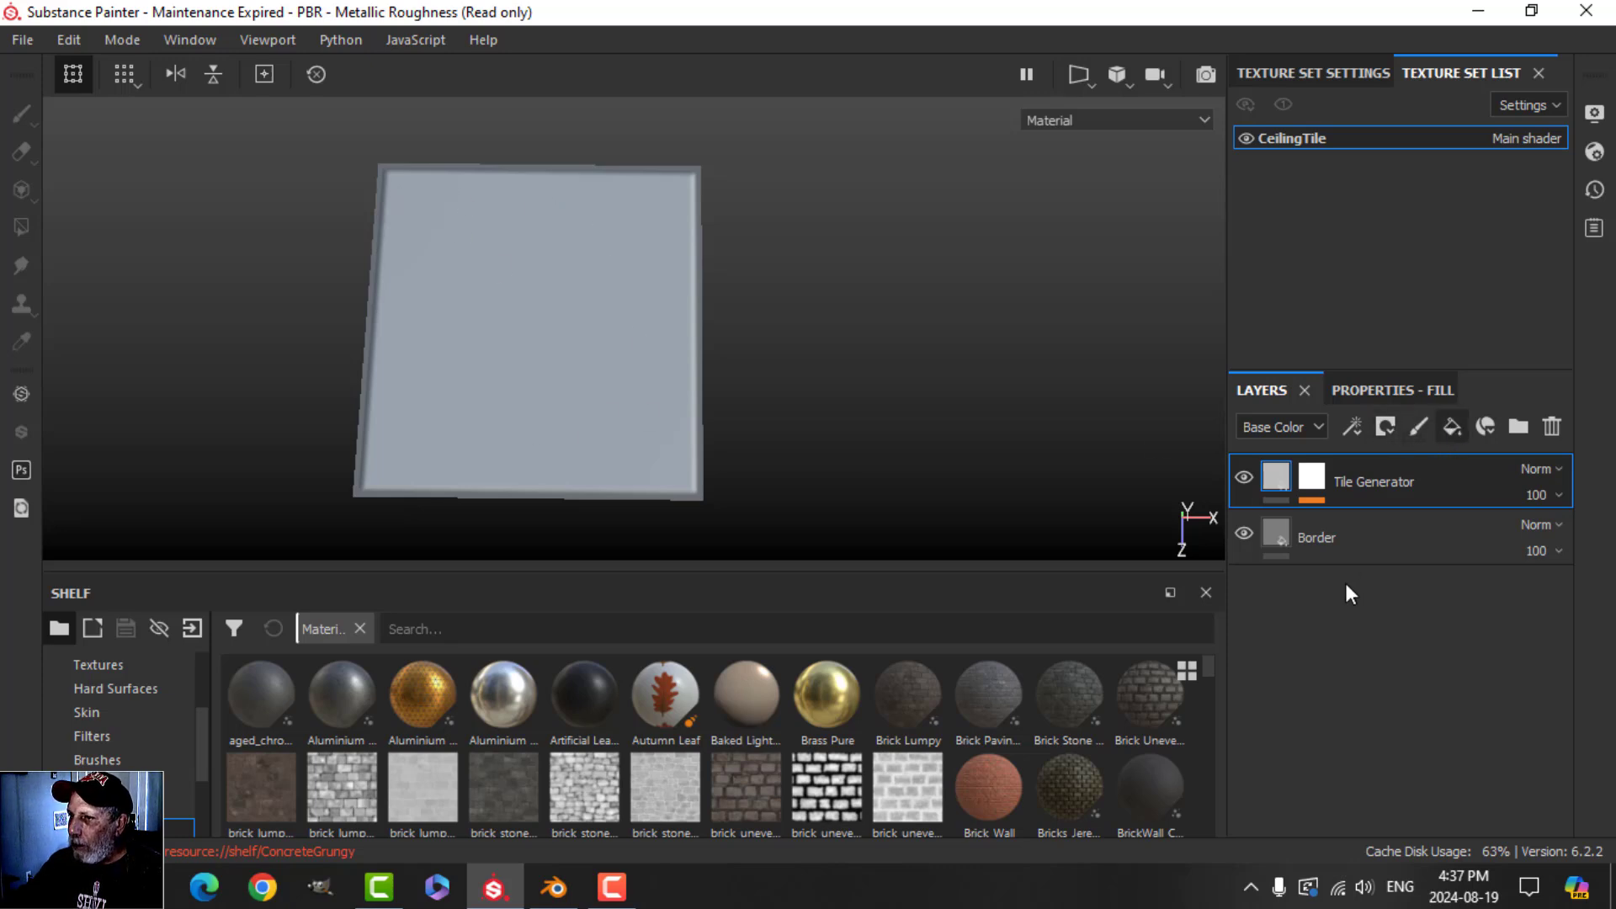
pyautogui.click(1385, 392)
pyautogui.scroll(2, 1378, 566)
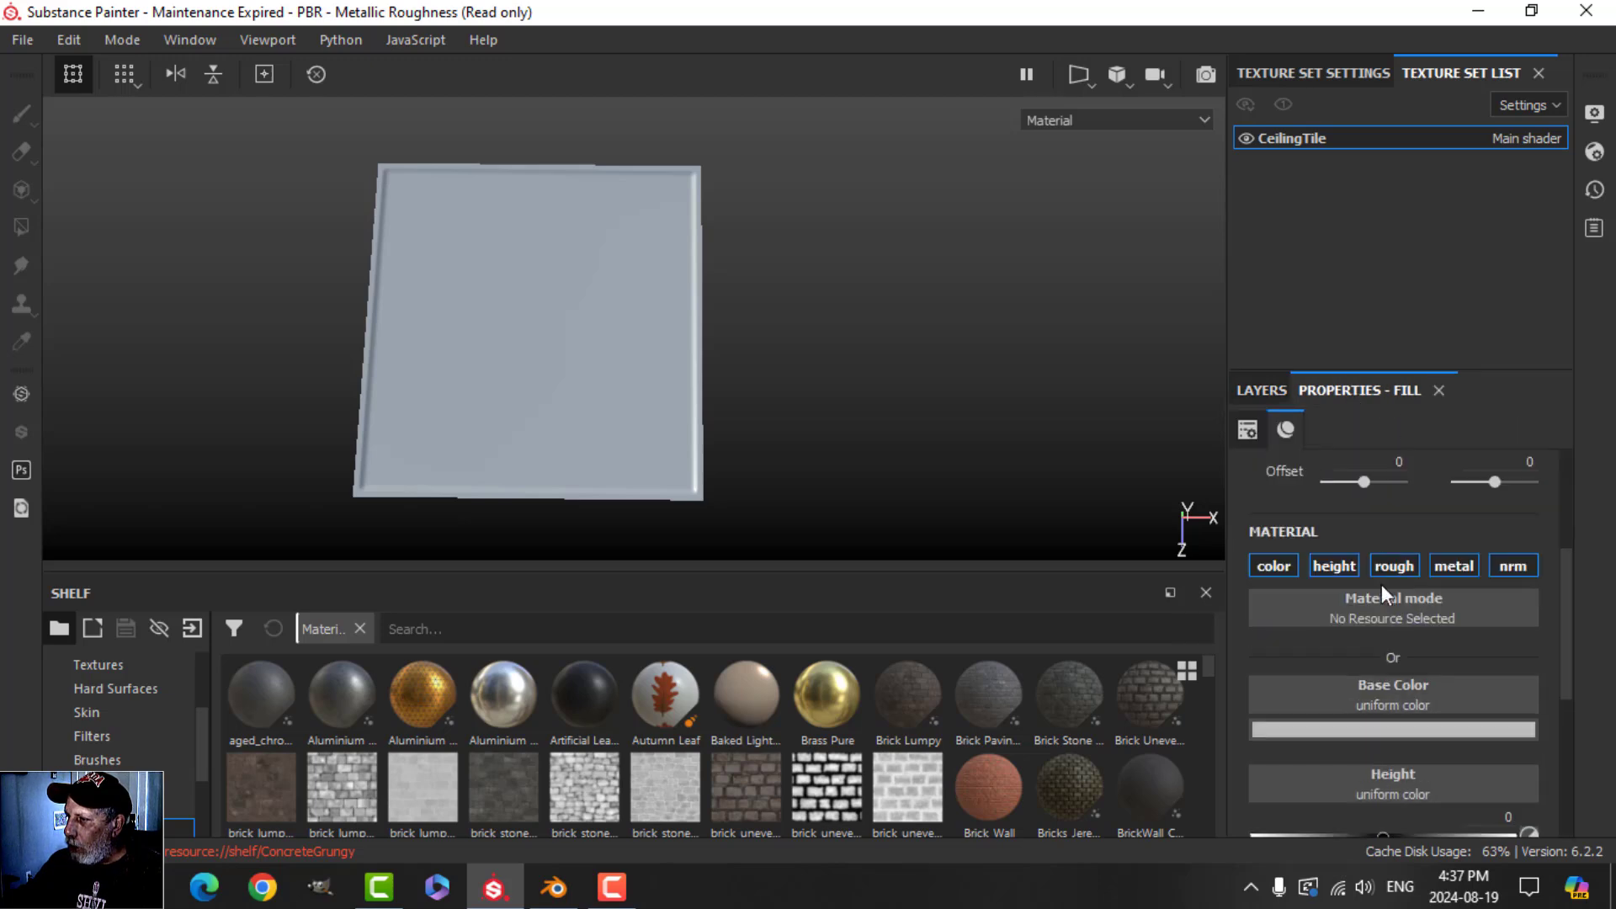
pyautogui.click(1333, 566)
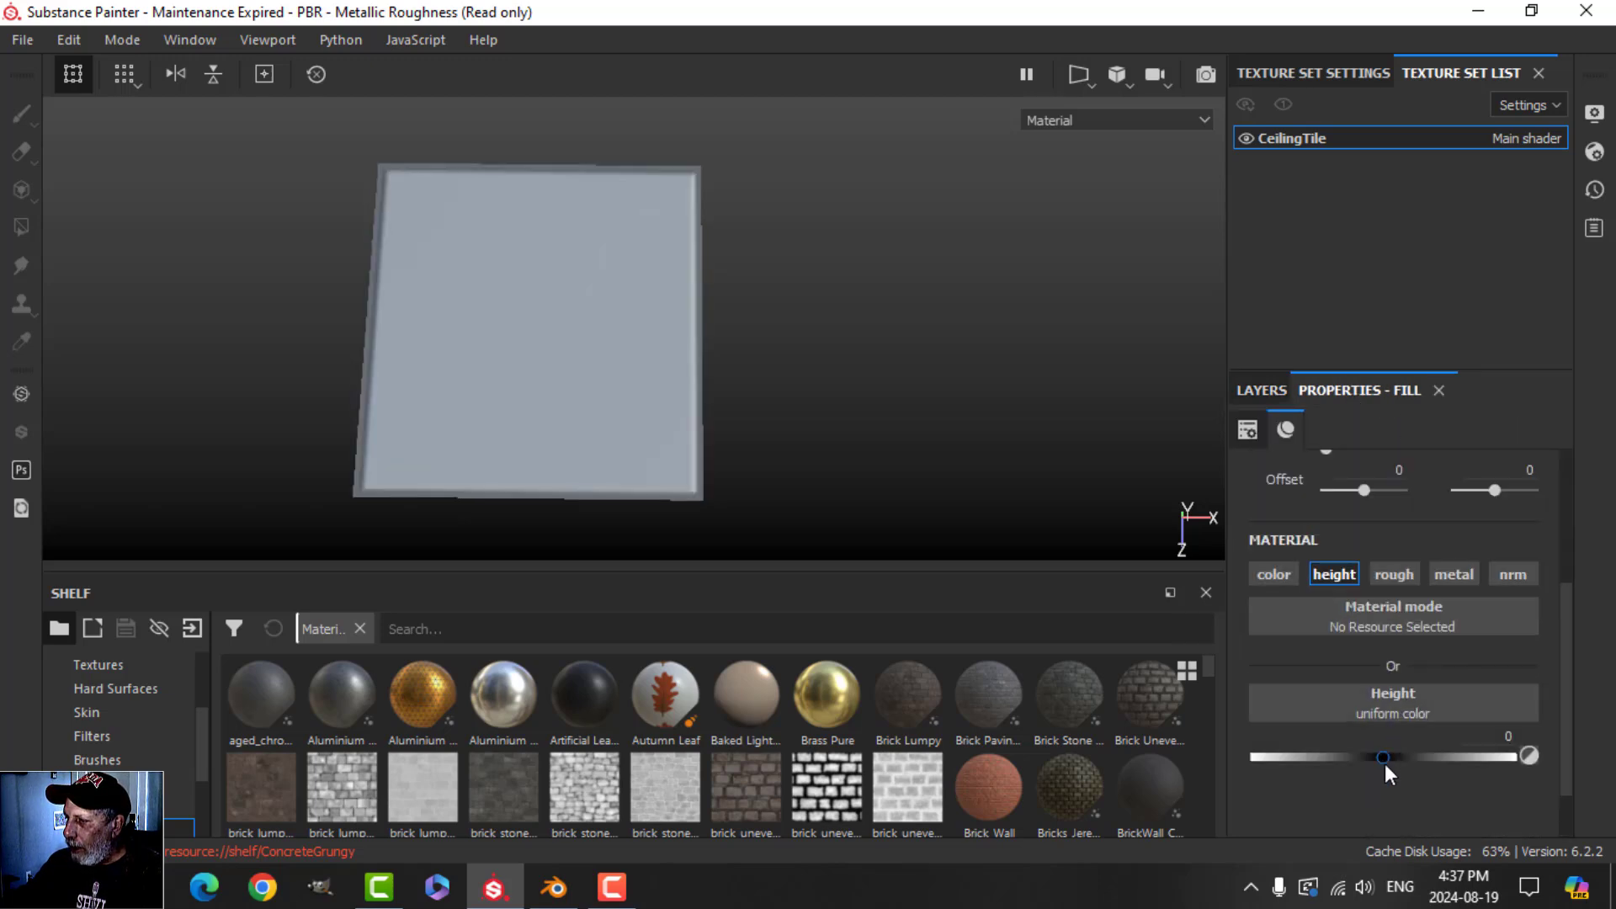
pyautogui.moveTo(1386, 764); pyautogui.dragTo(1185, 756)
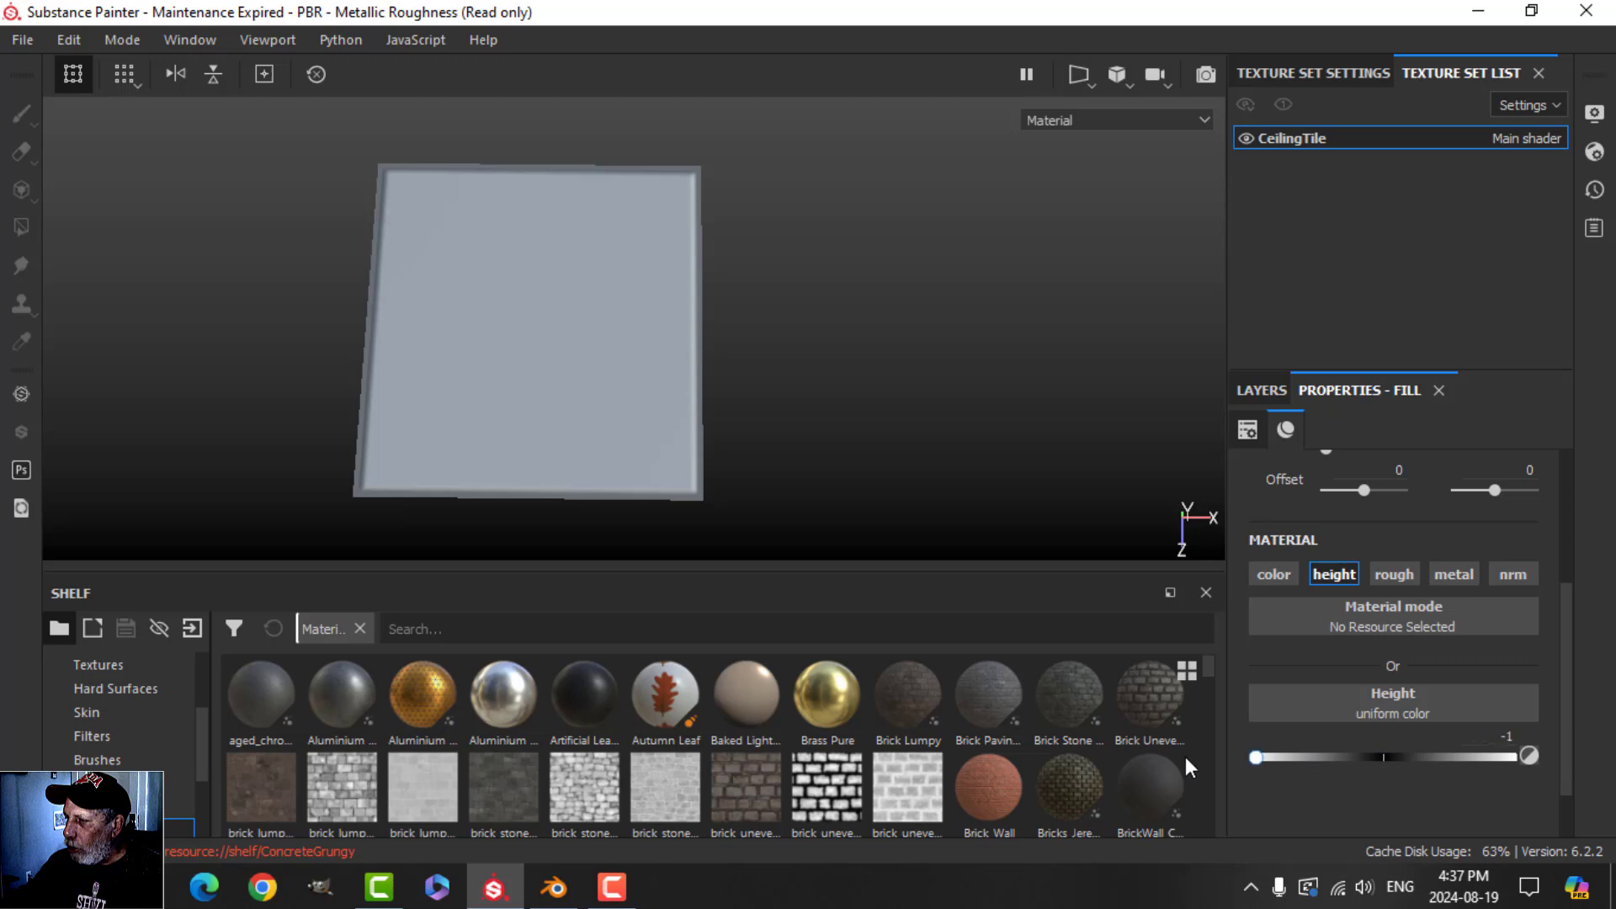
pyautogui.click(1271, 390)
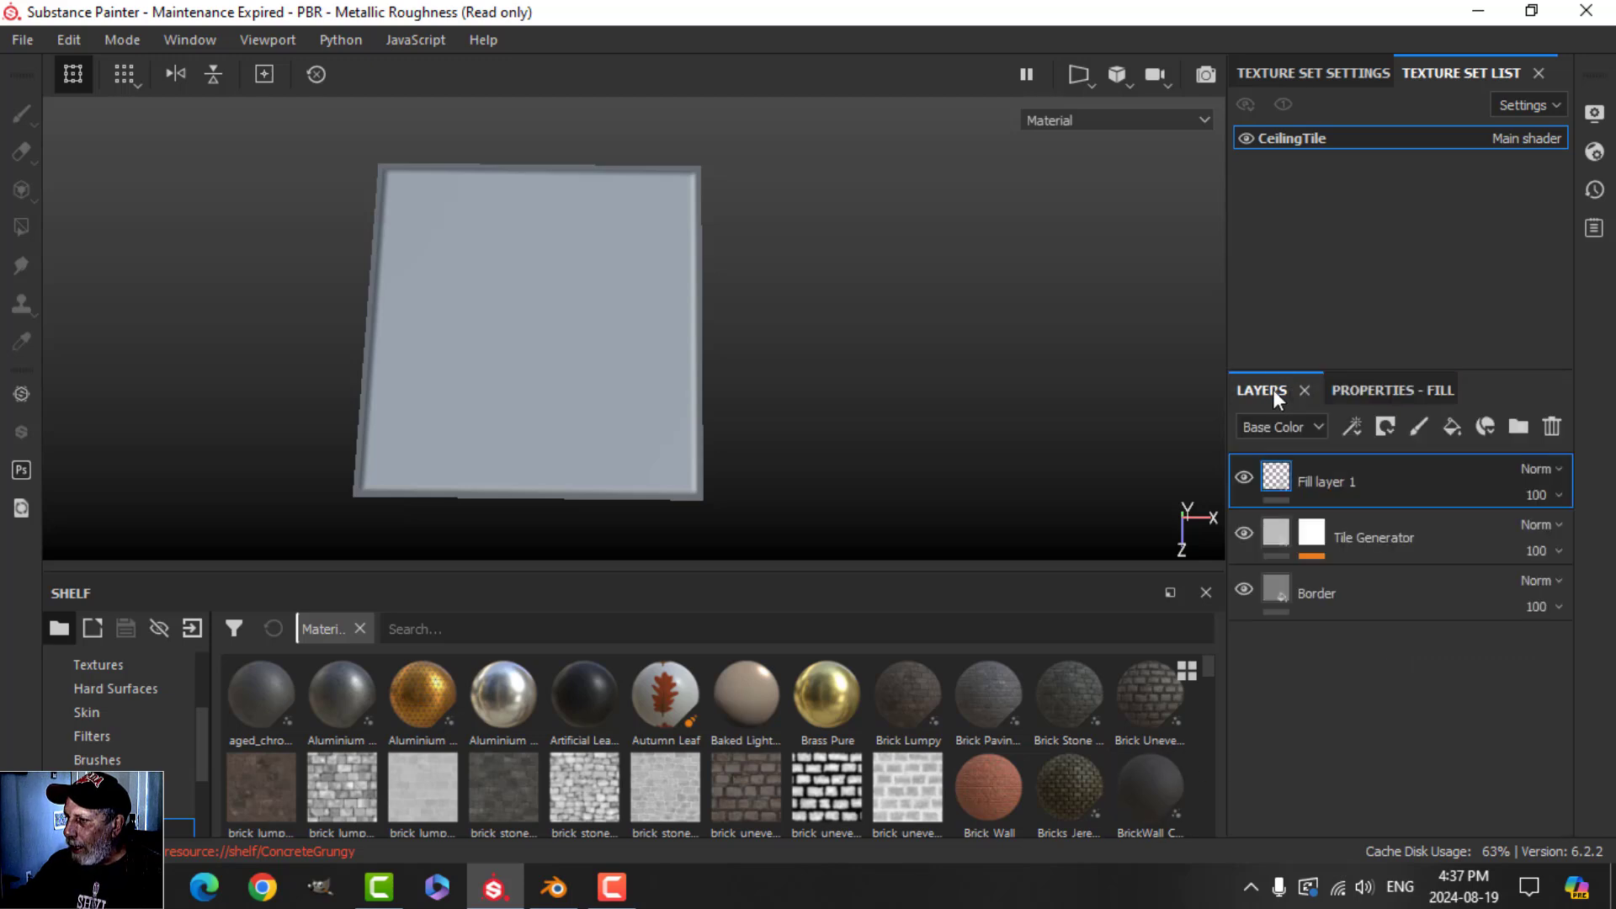
# Step: Add a black mask to the height-only fill layer and reveal just the tile's inner face with Polygon Fill
pyautogui.click(1385, 426)
pyautogui.click(1402, 474)
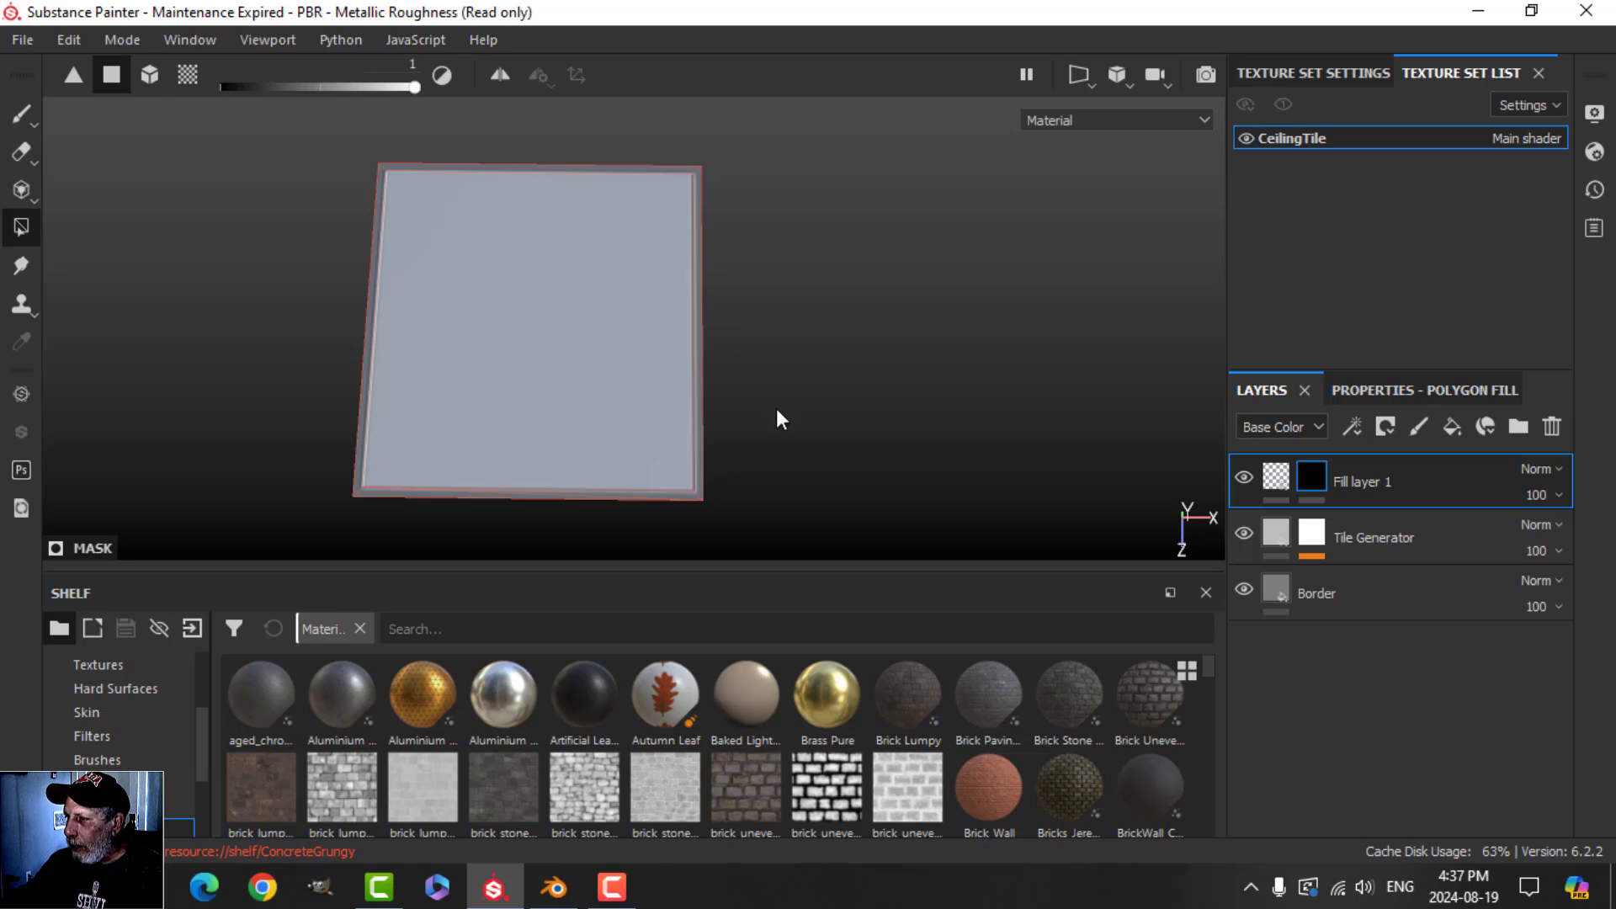
pyautogui.click(1355, 474)
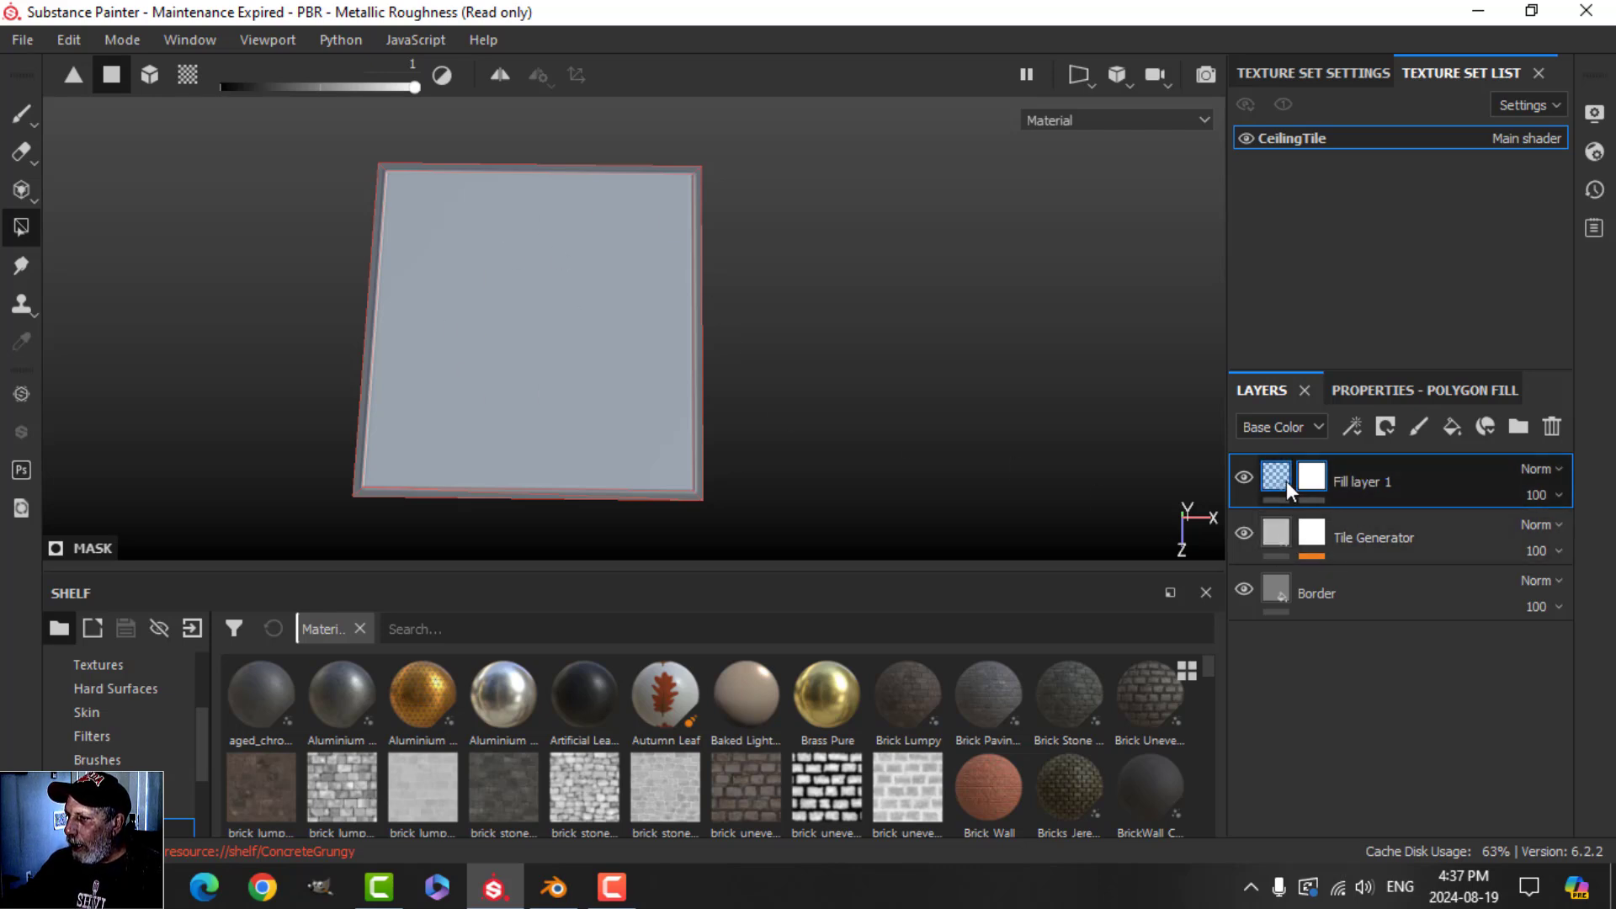
# Step: Add a folder above Fill layer 1 with a black mask and reveal the tile's inner face in that mask
pyautogui.click(1517, 427)
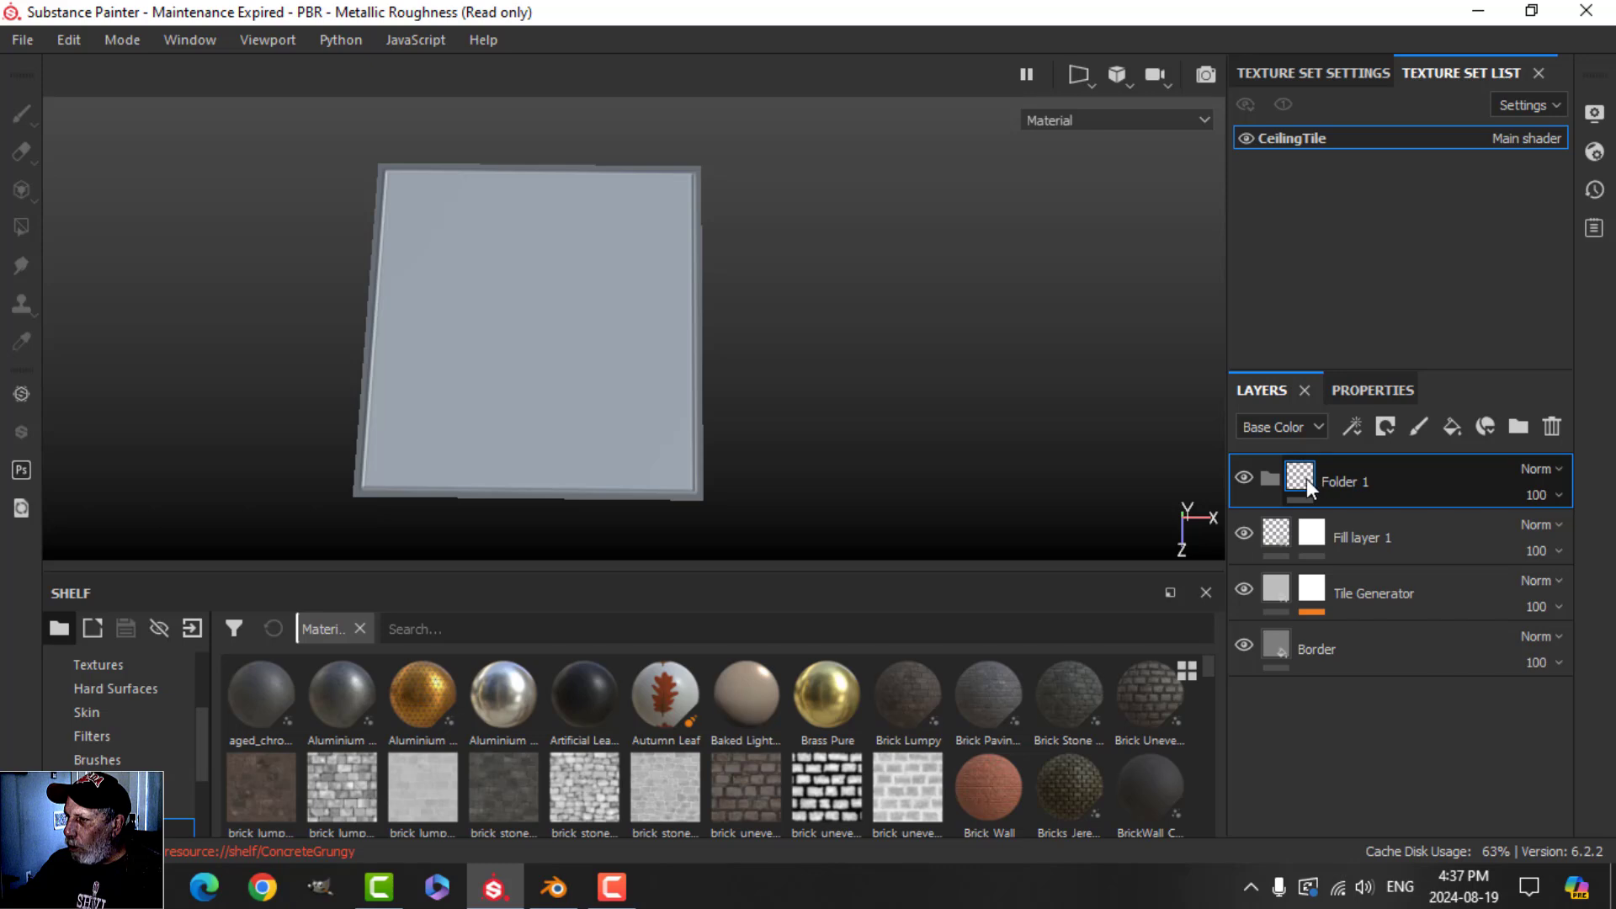
pyautogui.click(1385, 427)
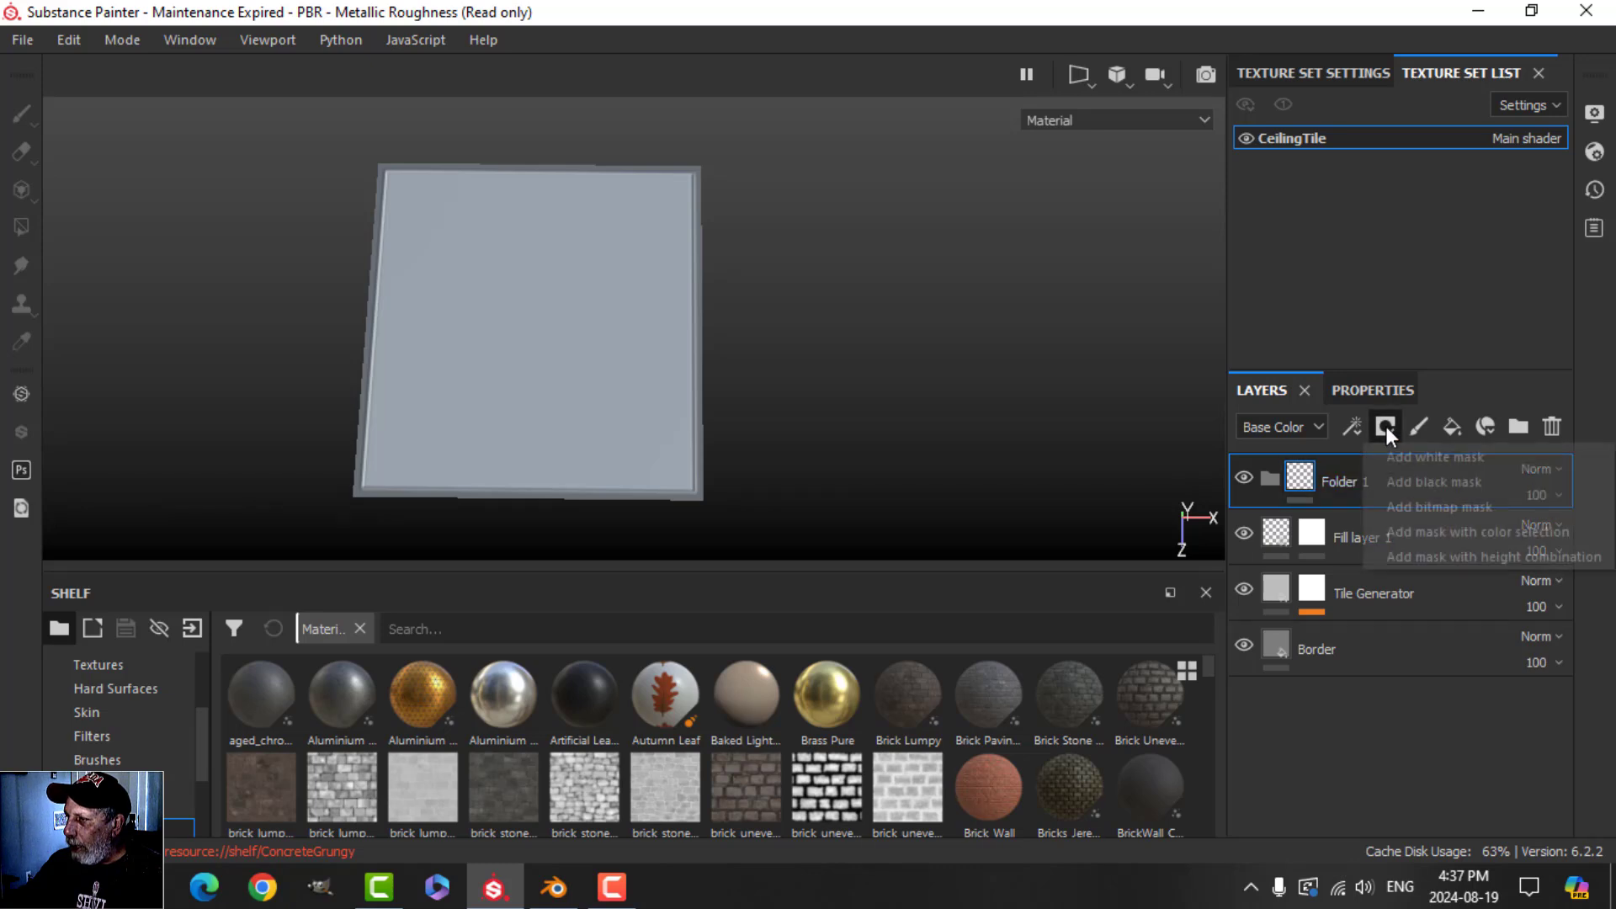
pyautogui.click(1398, 479)
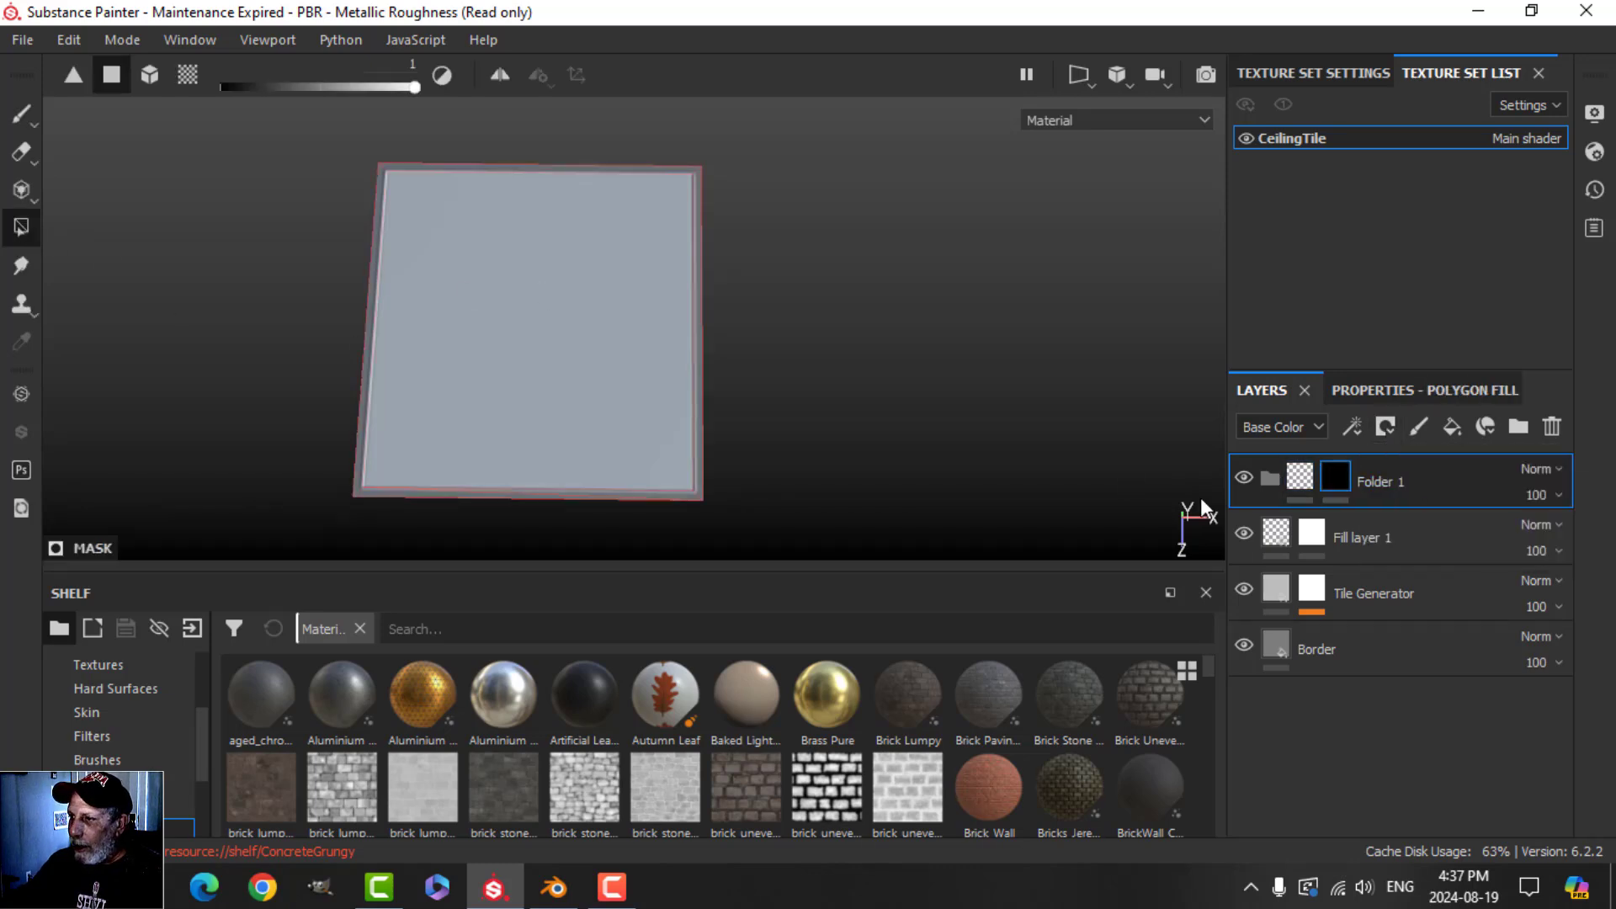
# Step: Rename the new masked folder to Pattern and move Fill layer 1 into it
pyautogui.click(1301, 478)
pyautogui.doubleClick(1379, 476)
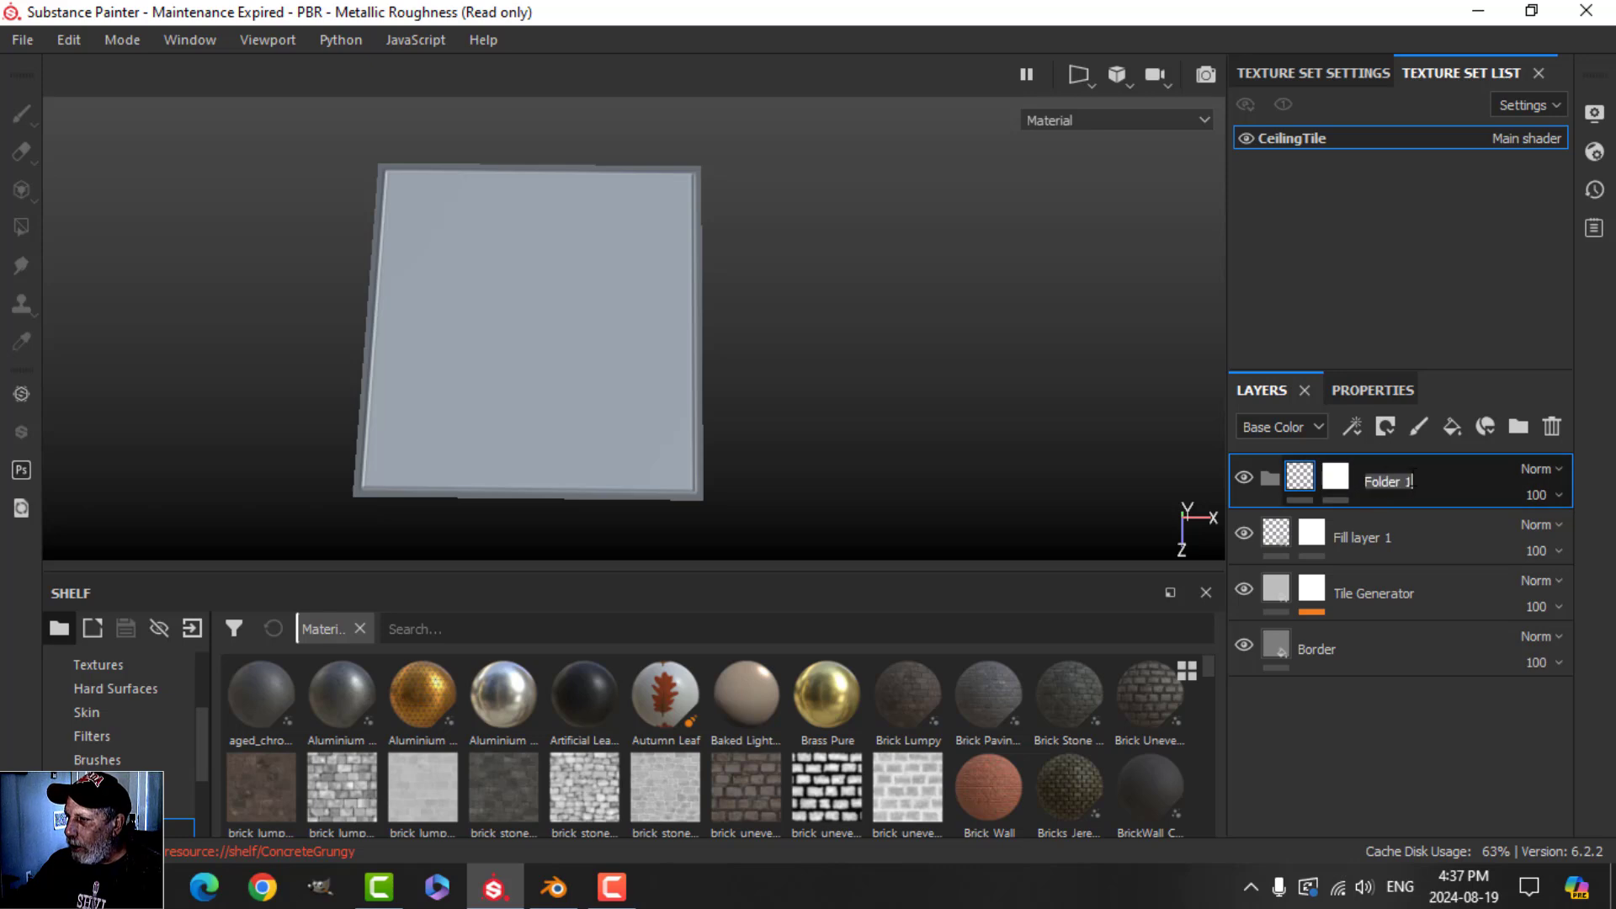
pyautogui.write('Pattern')
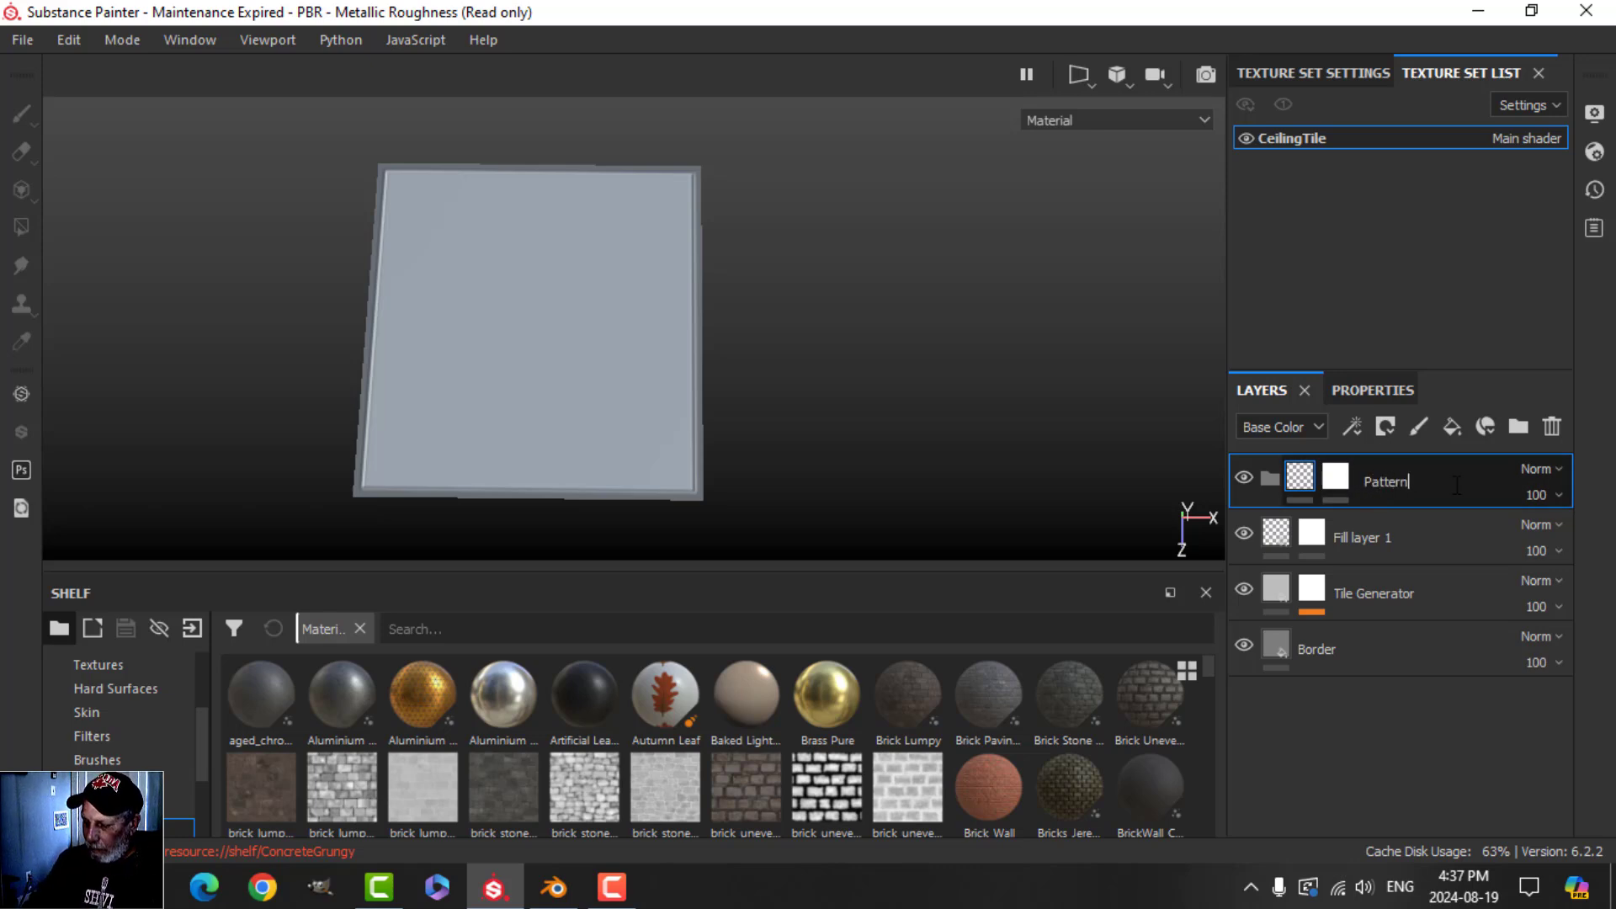
pyautogui.press('Return')
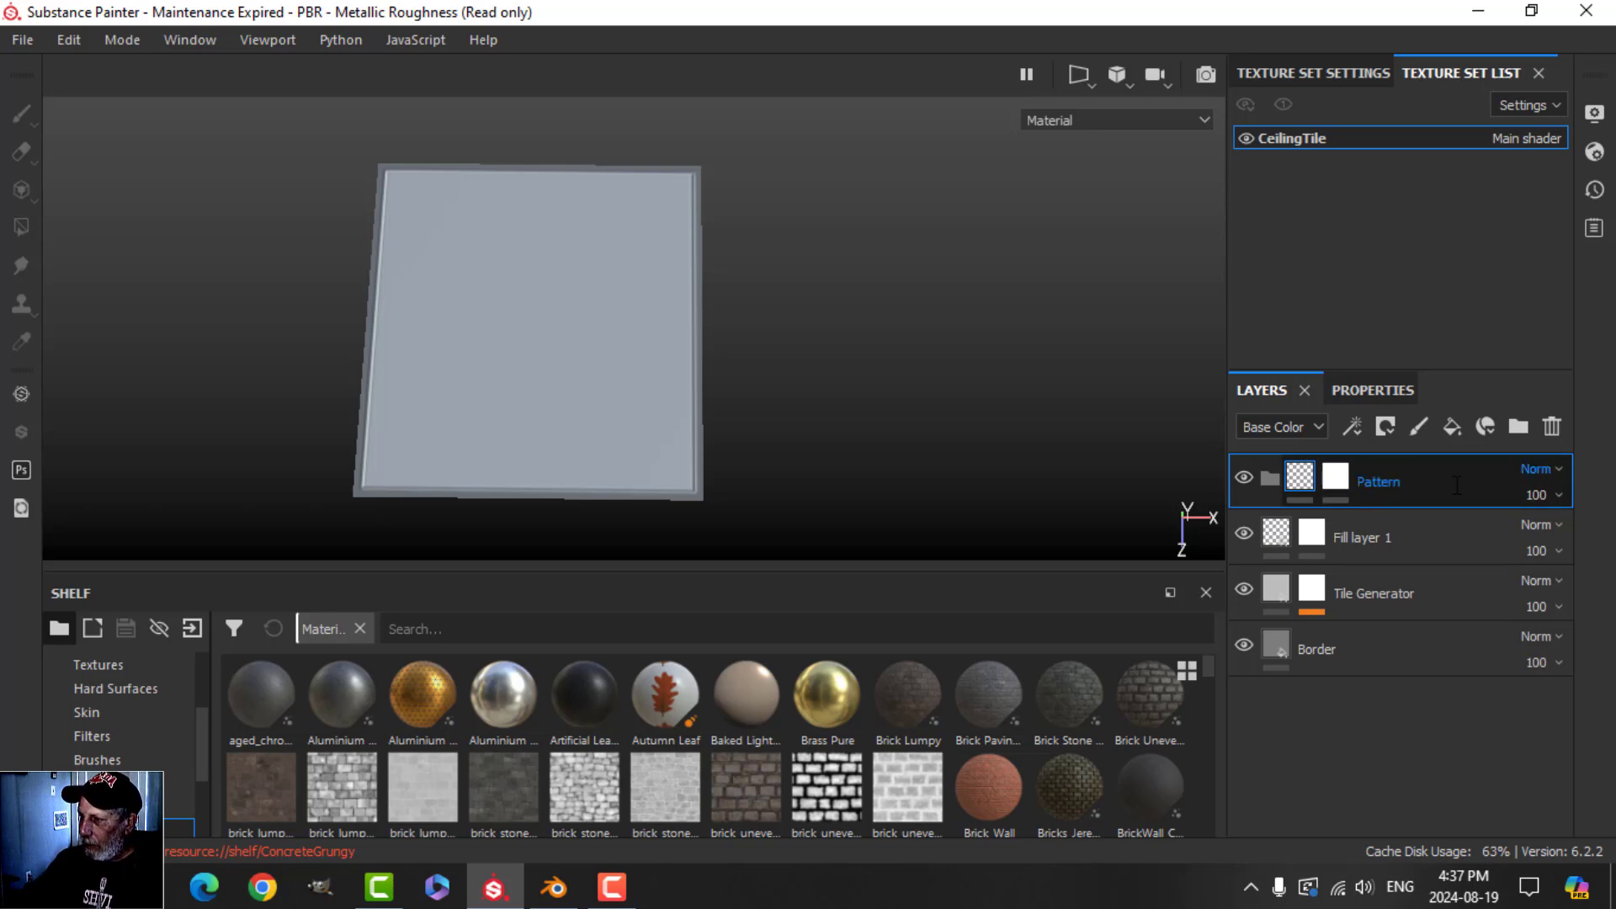
pyautogui.click(1273, 536)
pyautogui.moveTo(1306, 528); pyautogui.dragTo(1304, 487)
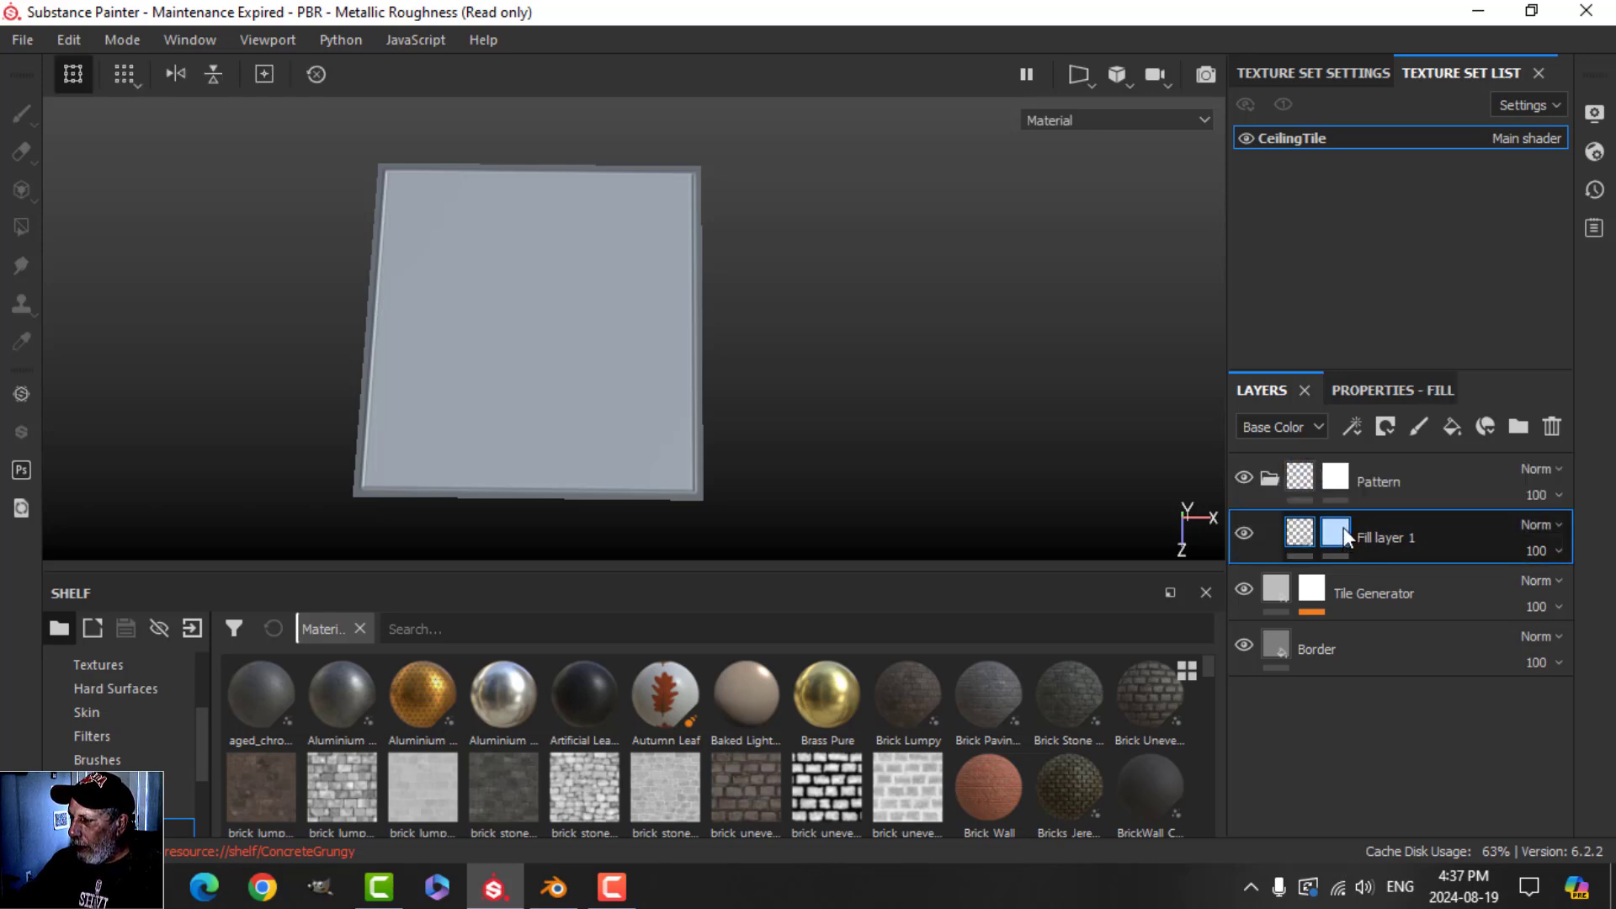
# Step: Add a fill effect to the mask of Fill layer 1 and assign it the Cells 4 procedural texture
pyautogui.click(1340, 537)
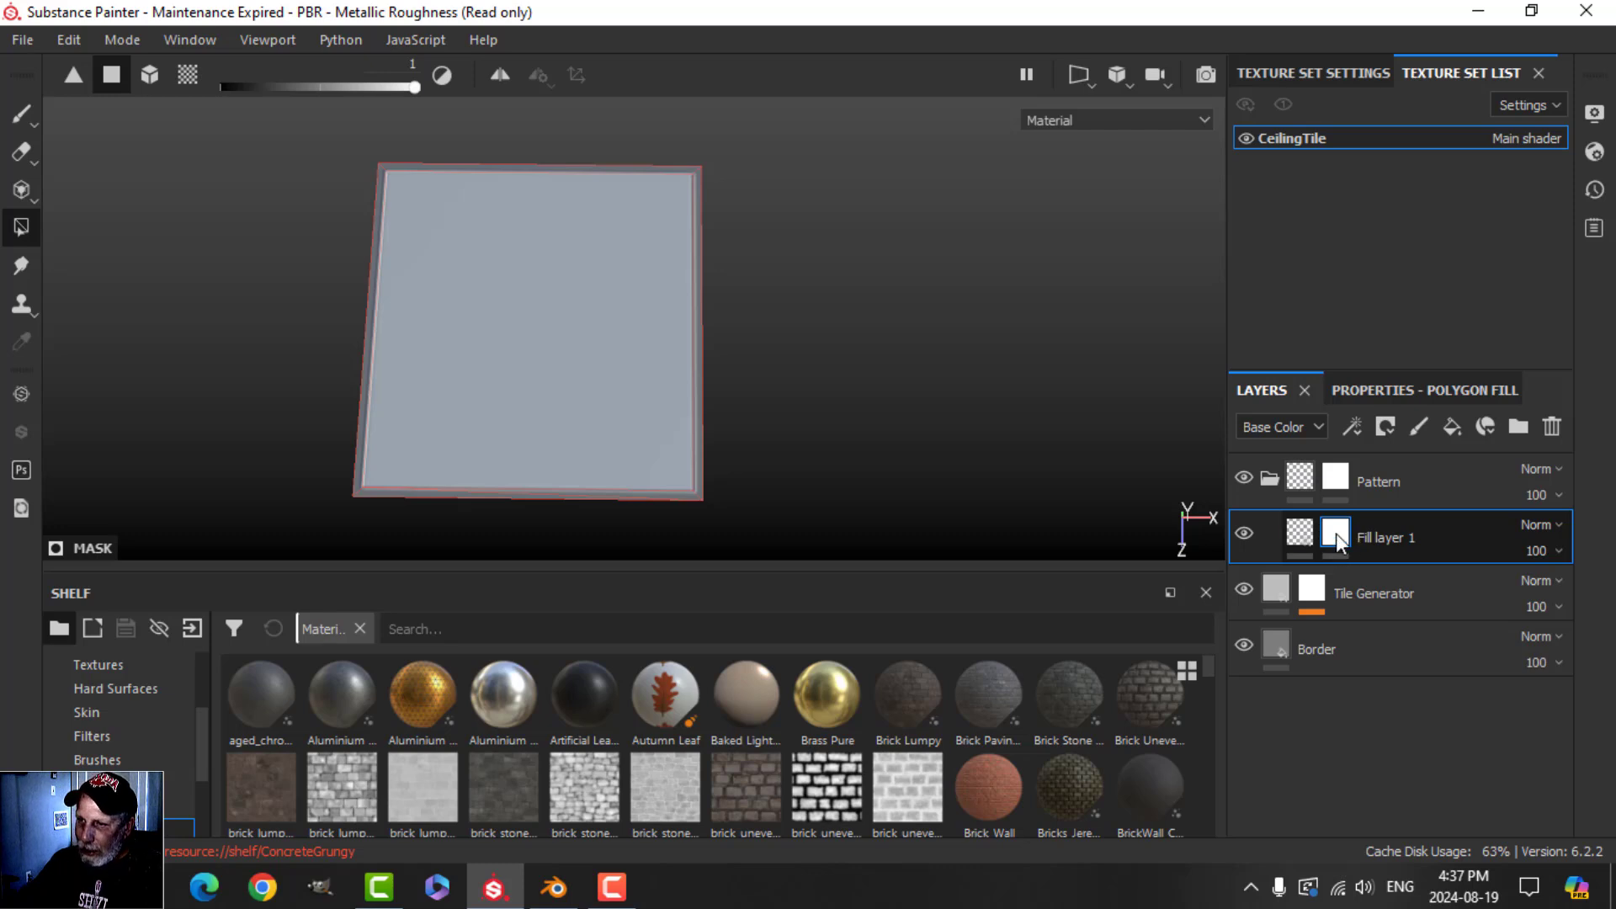
pyautogui.click(1355, 422)
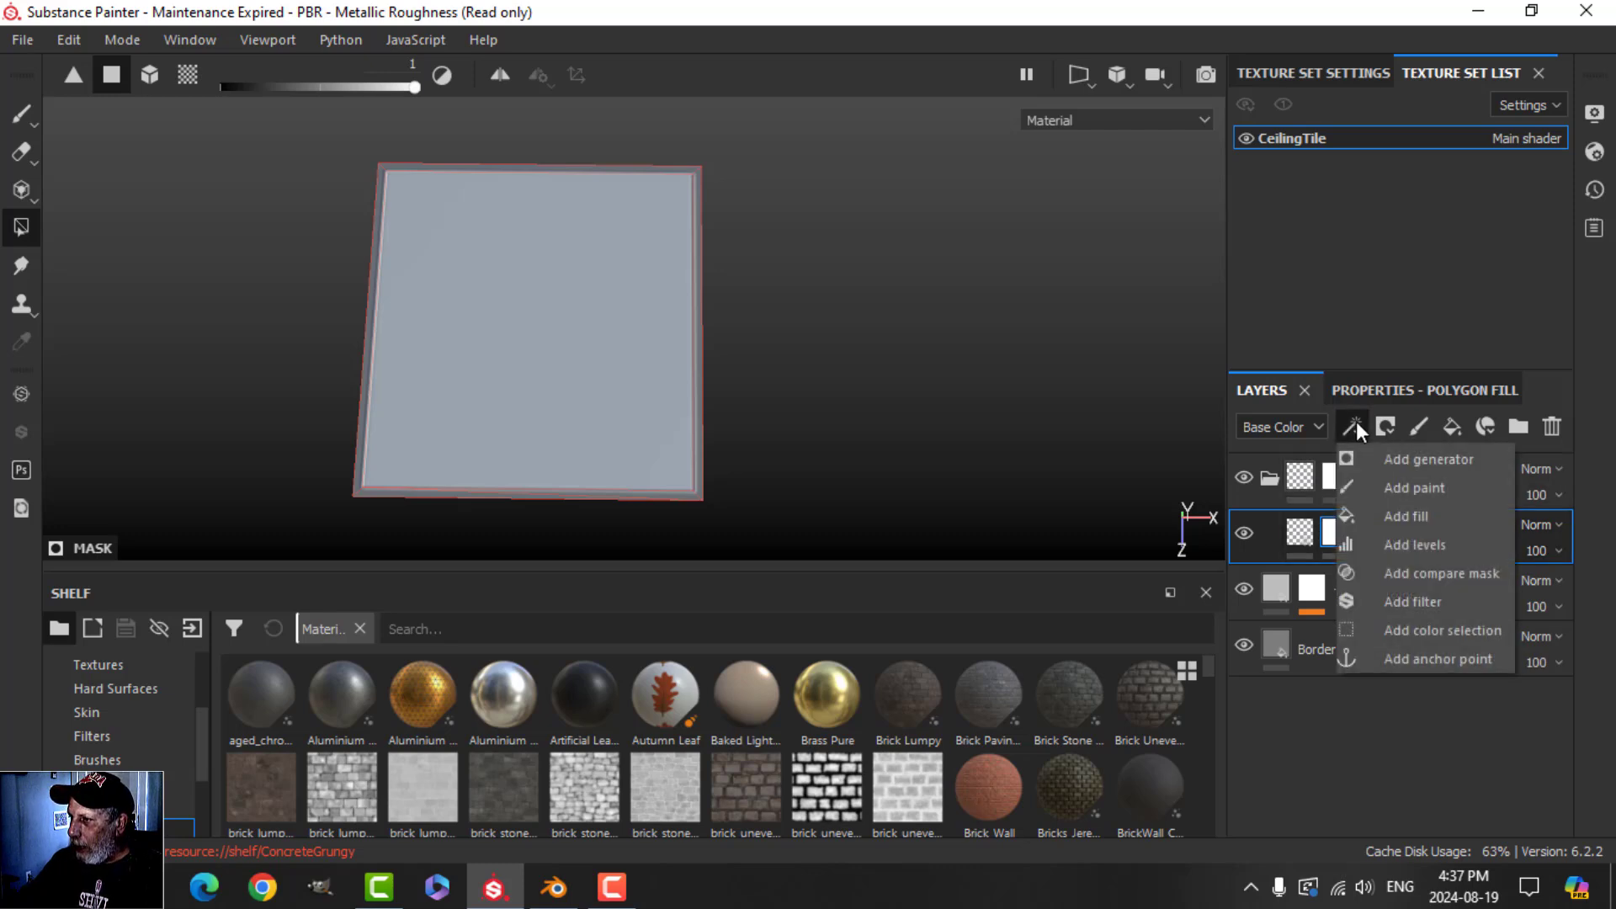
pyautogui.click(1387, 510)
pyautogui.click(1401, 393)
pyautogui.click(1407, 588)
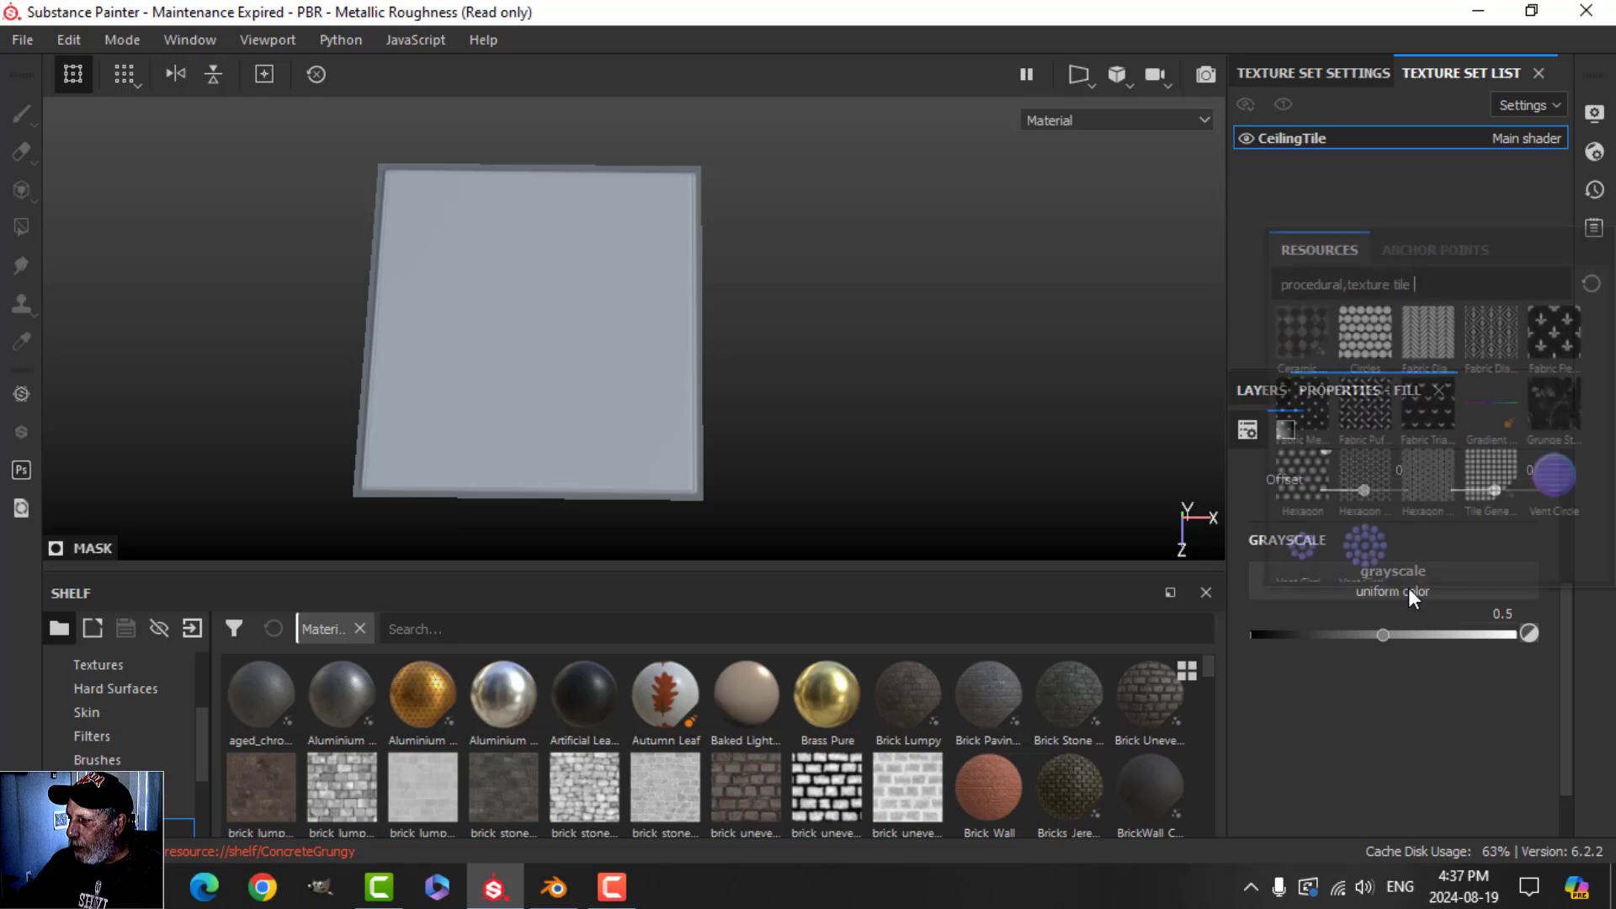
pyautogui.write('cells')
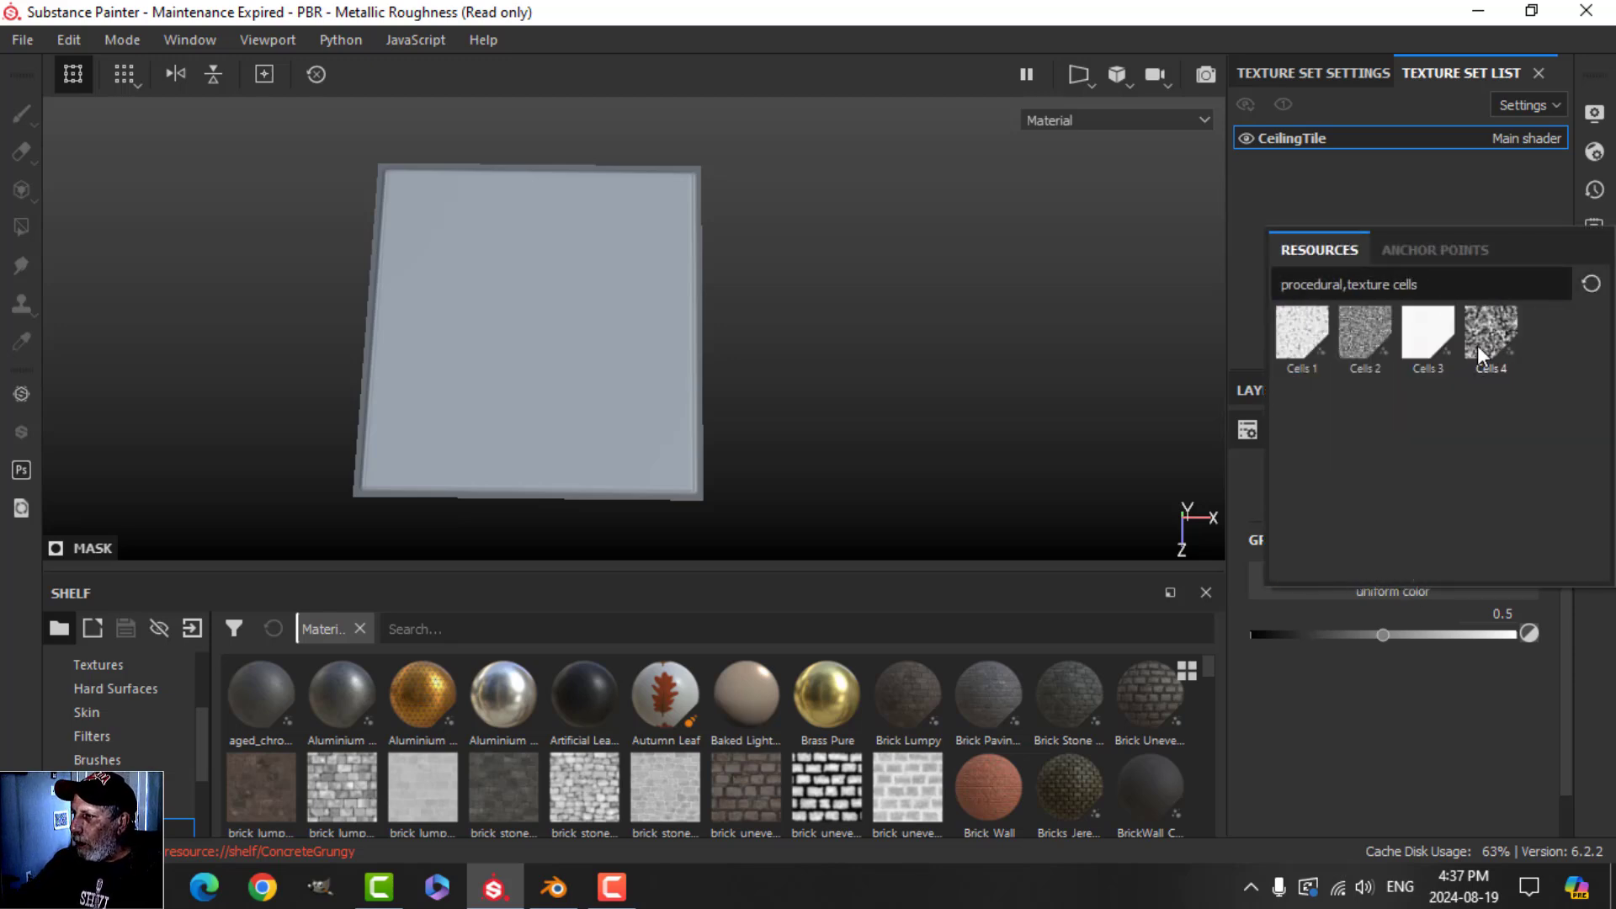
pyautogui.click(1490, 335)
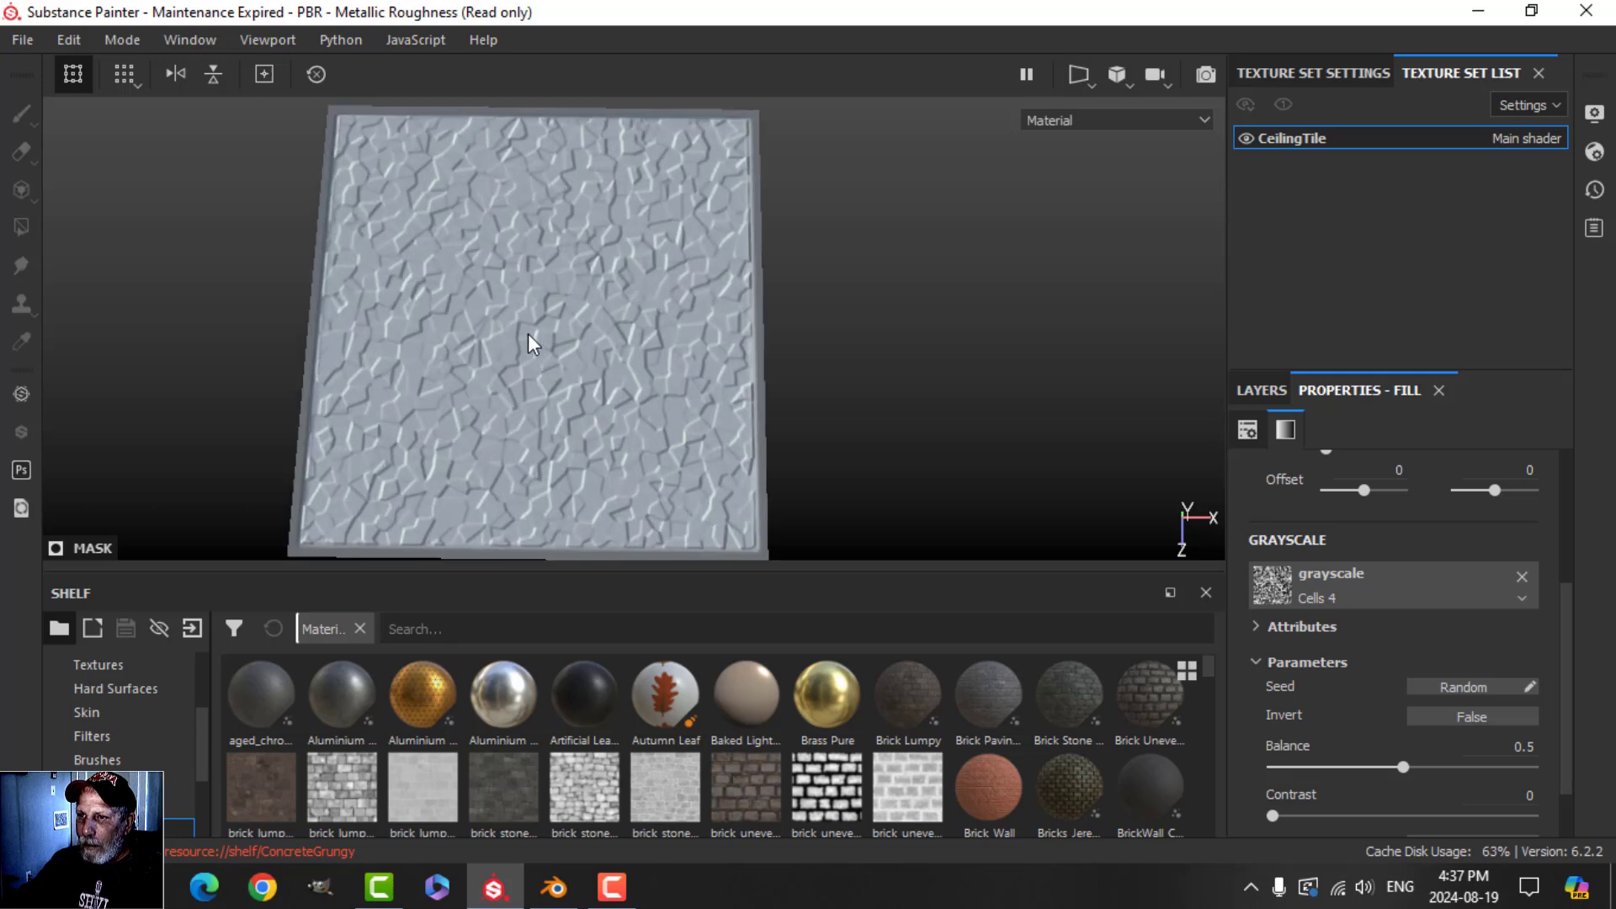
# Step: Set the Cells 4 balance to about 0.62, raise its noise scale to near maximum and its disorder to about a quarter of the range
pyautogui.scroll(-2, 730, 423)
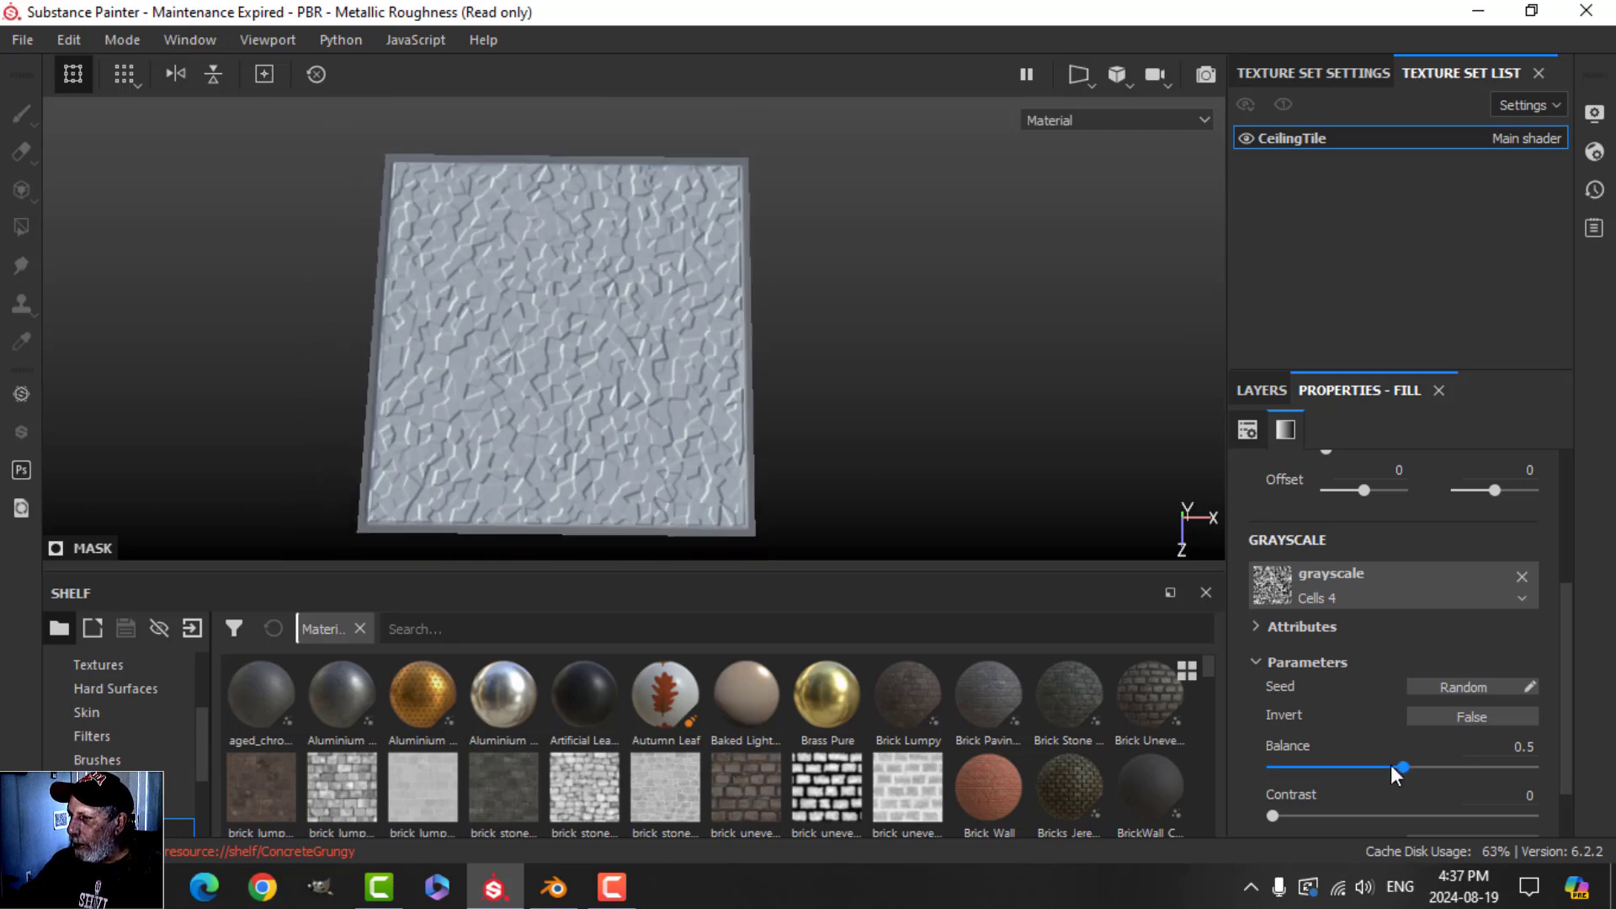
pyautogui.moveTo(1406, 764); pyautogui.dragTo(1422, 766)
pyautogui.scroll(-1, 1375, 749)
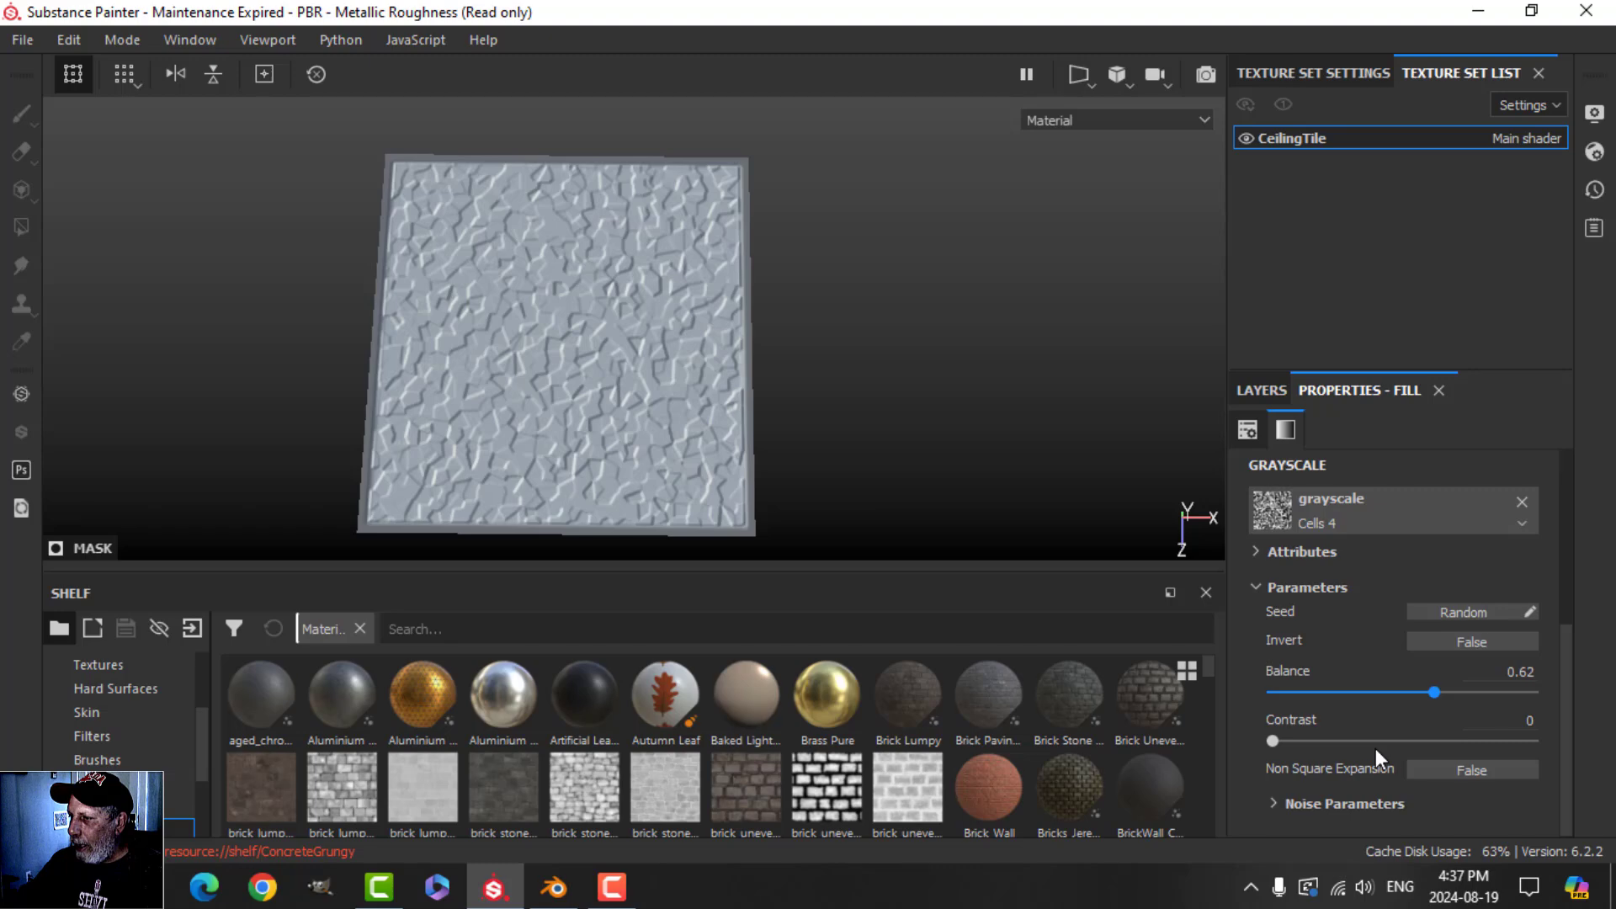
pyautogui.click(1279, 800)
pyautogui.scroll(-2, 1372, 776)
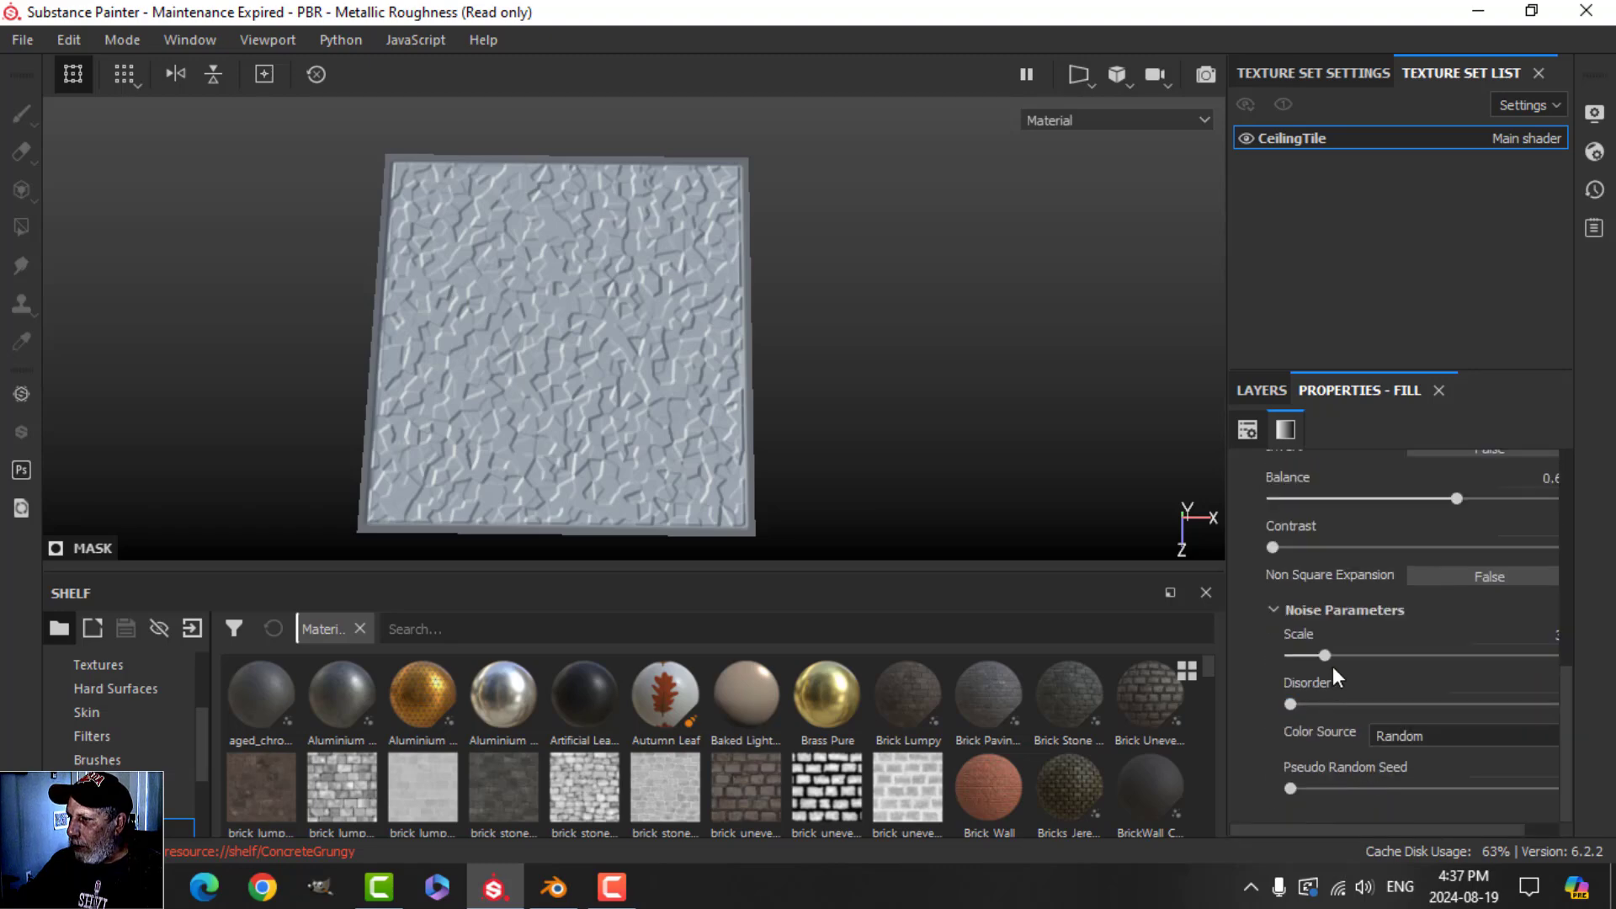
pyautogui.moveTo(1324, 654); pyautogui.dragTo(1559, 655)
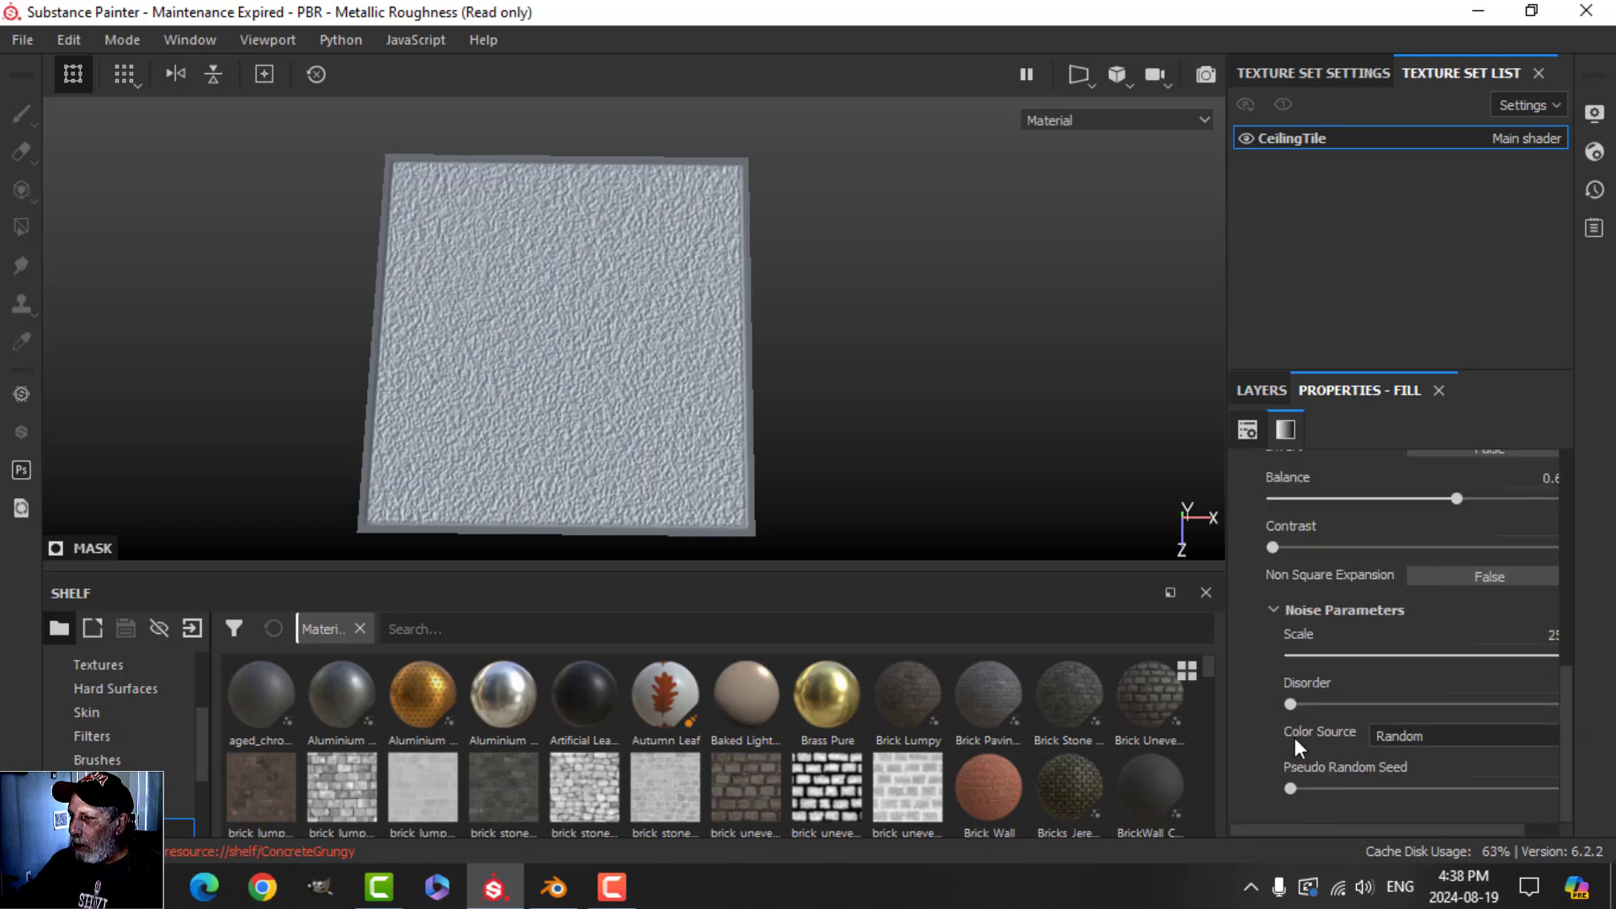
pyautogui.moveTo(1289, 704); pyautogui.dragTo(1360, 704)
pyautogui.scroll(-2, 705, 453)
pyautogui.keyDown('alt'); pyautogui.moveTo(705, 453); pyautogui.dragTo(741, 427); pyautogui.keyUp('alt')
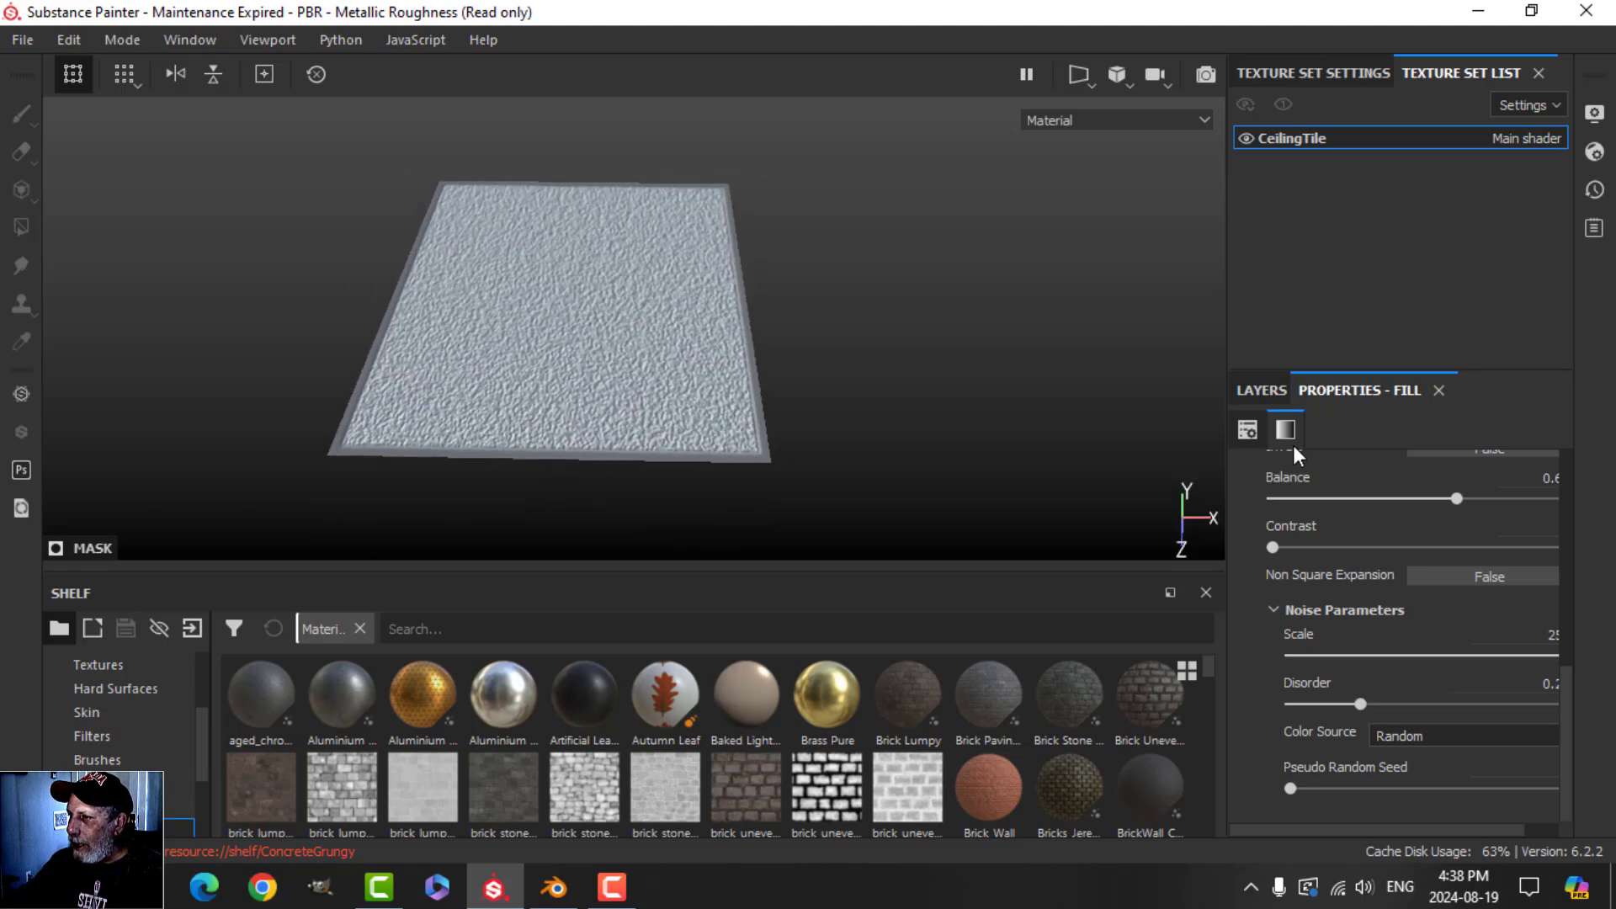
# Step: Enable the roughness channel on Fill layer 1, set it to about 0.82, and collapse the Pattern folder
pyautogui.click(1262, 390)
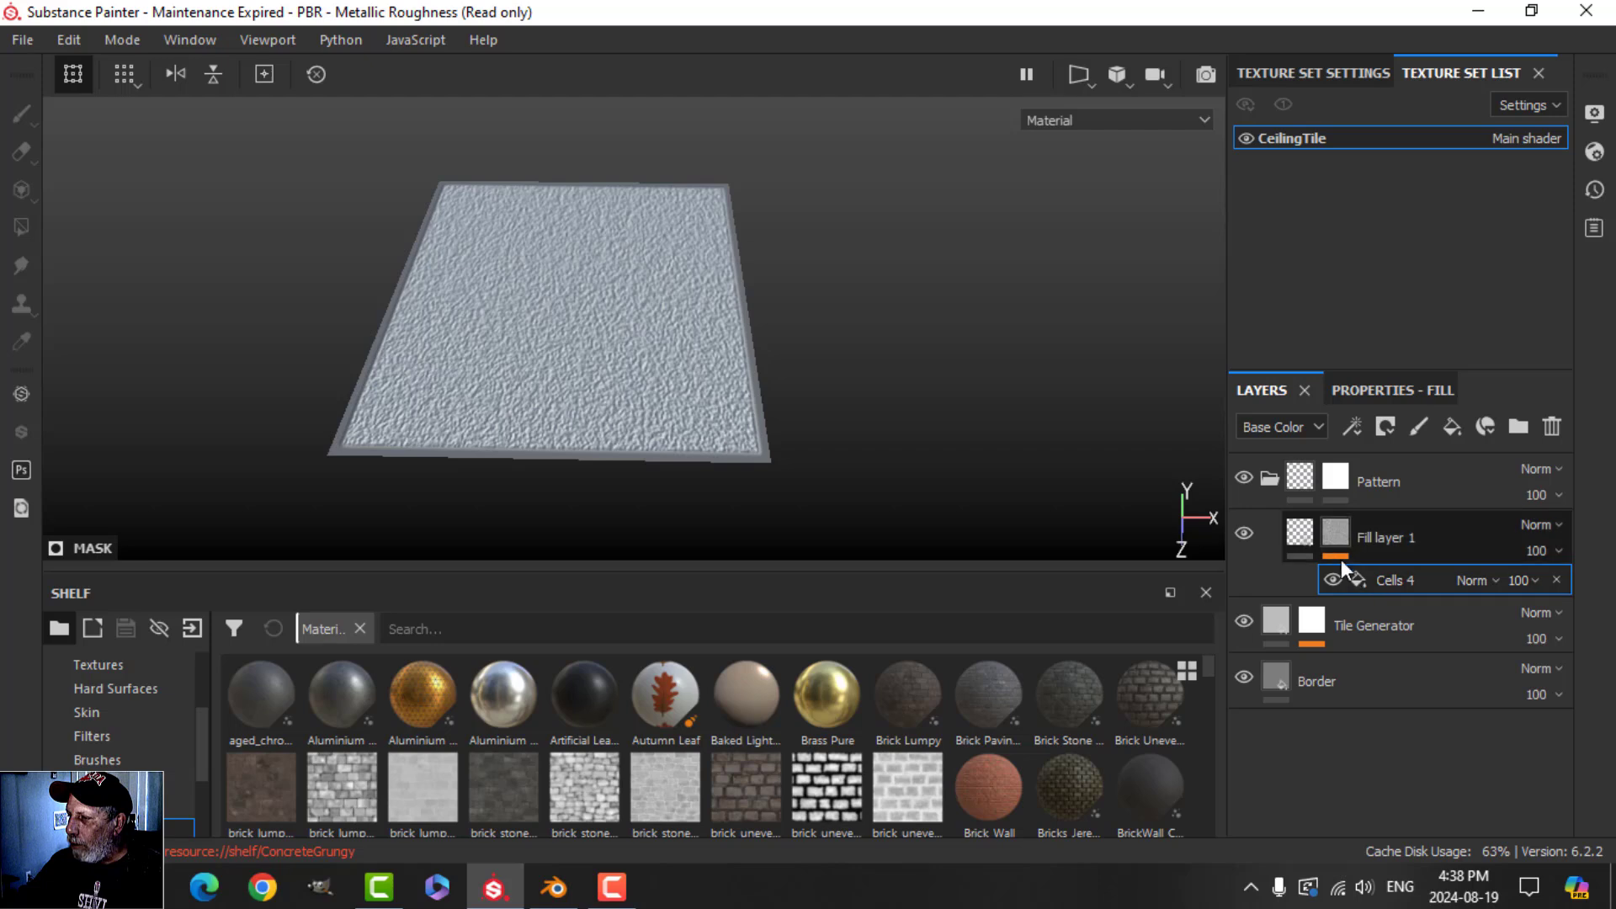
pyautogui.click(1307, 532)
pyautogui.click(1389, 391)
pyautogui.click(1399, 536)
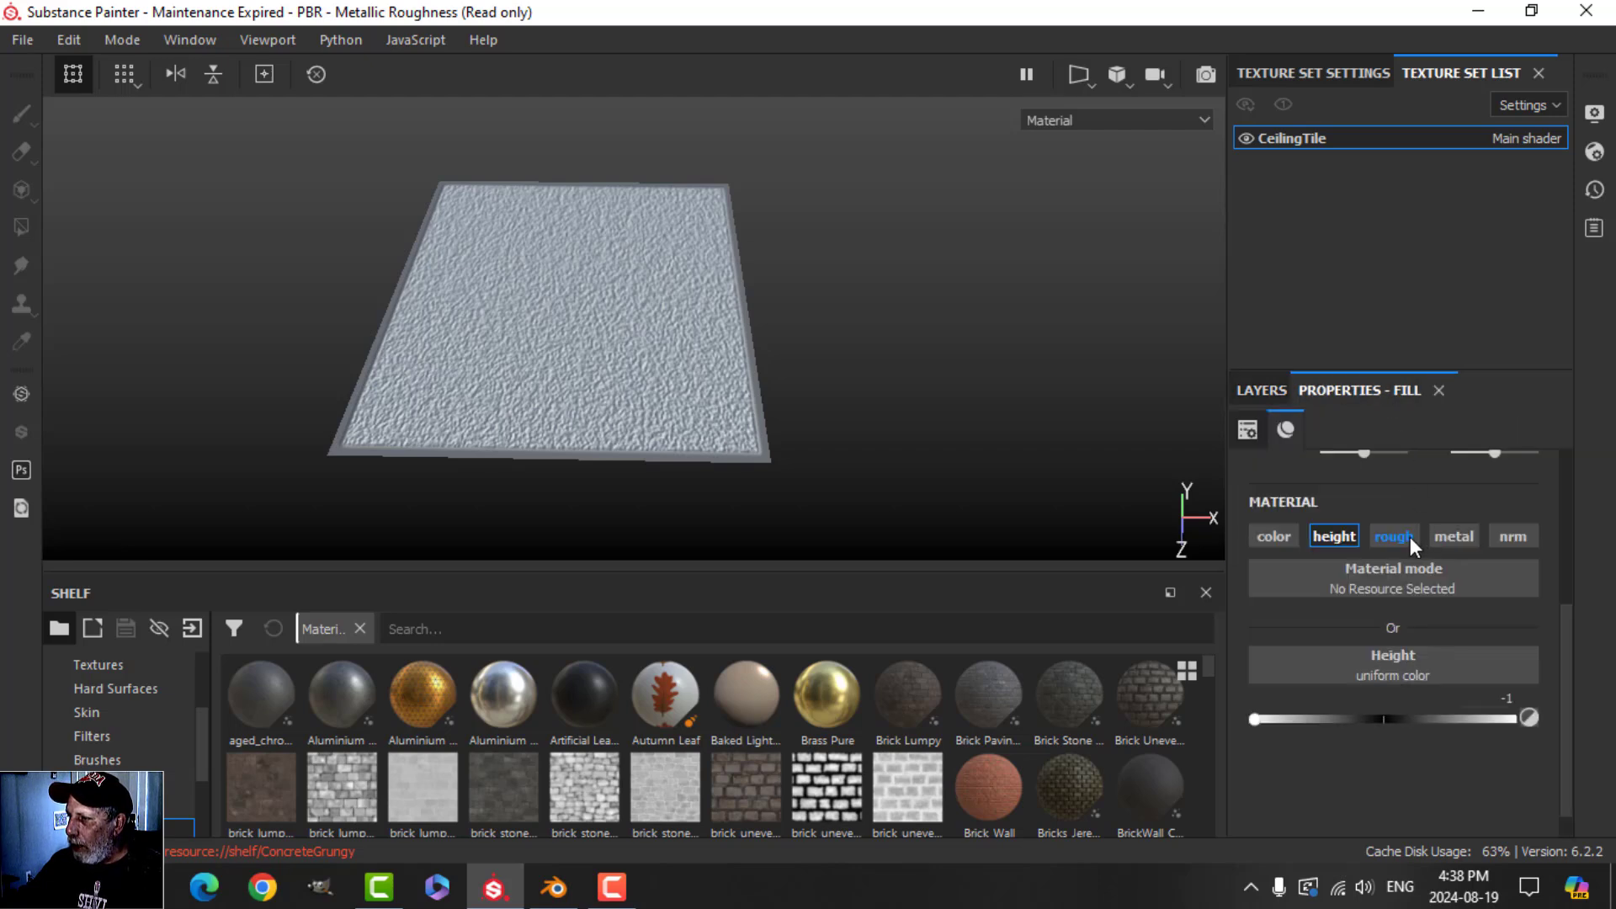
pyautogui.scroll(-1, 1403, 766)
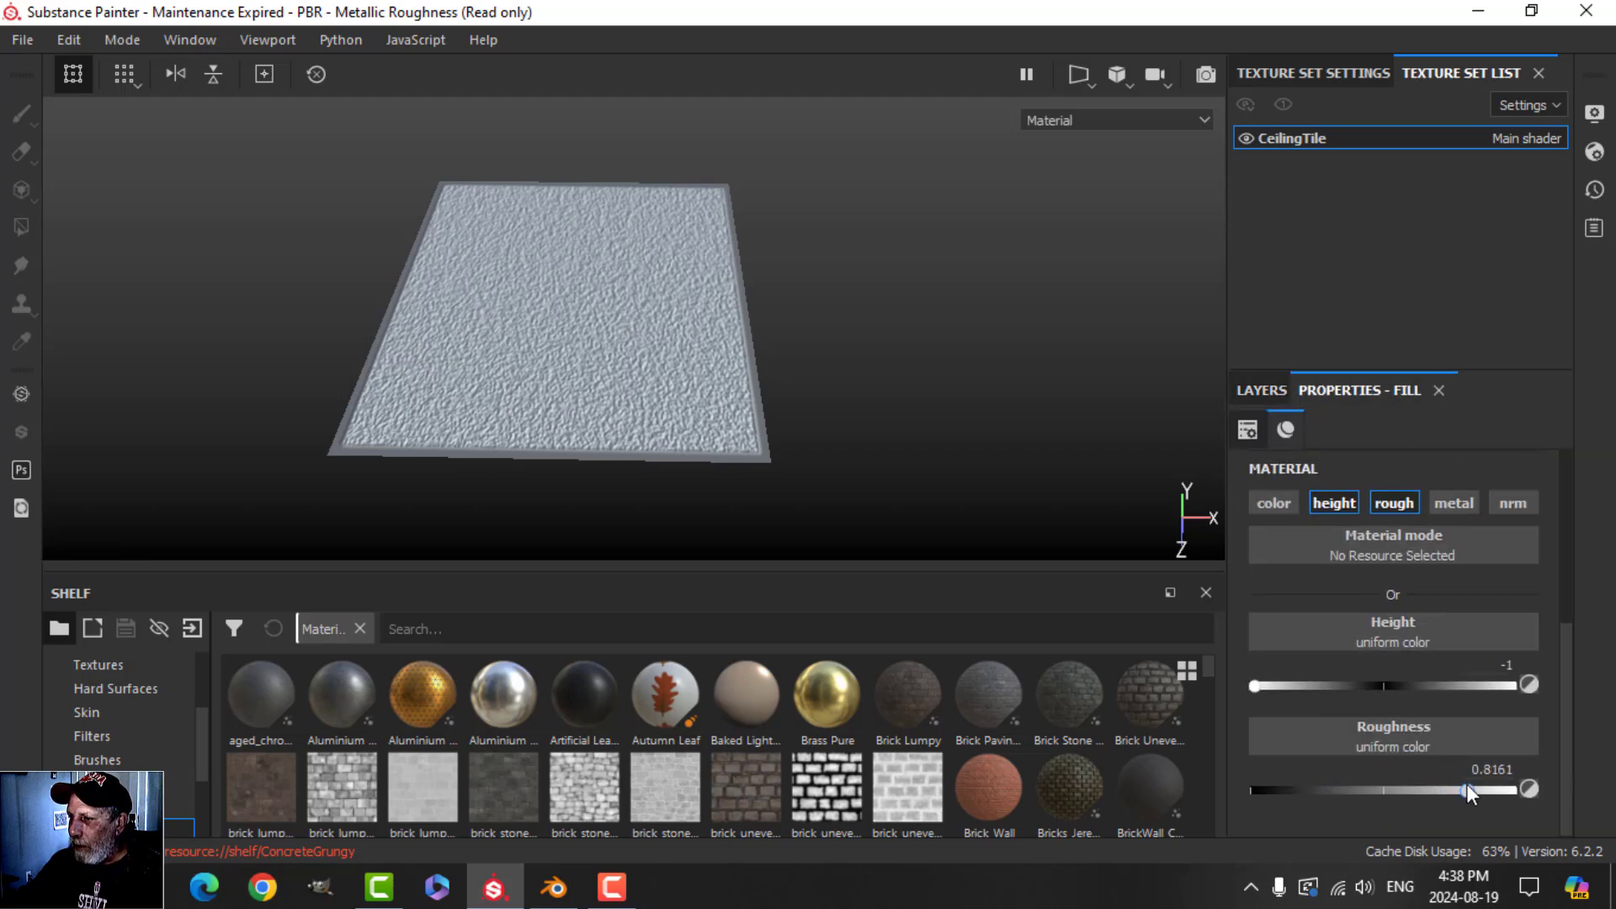
pyautogui.click(1249, 391)
pyautogui.moveTo(1288, 534); pyautogui.dragTo(1269, 468)
pyautogui.click(1354, 537)
# Step: Activate temporal anti-aliasing in the viewport display settings
pyautogui.keyDown('alt'); pyautogui.moveTo(941, 389); pyautogui.dragTo(834, 380); pyautogui.keyUp('alt')
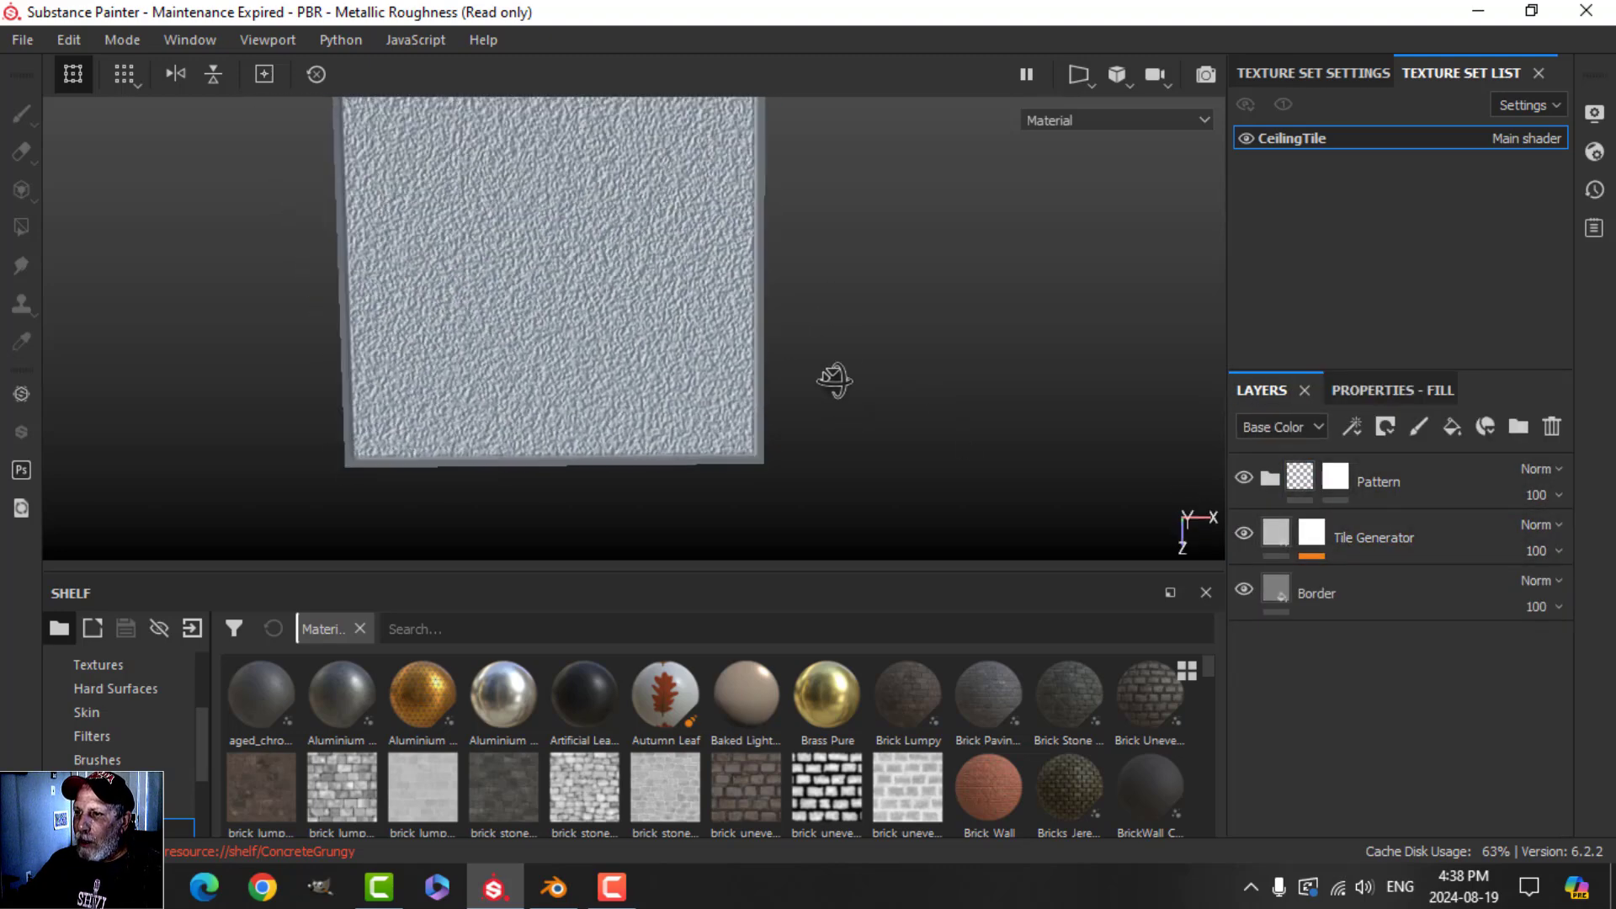
pyautogui.click(1591, 114)
pyautogui.scroll(-5, 1204, 513)
pyautogui.scroll(-4, 1212, 563)
pyautogui.click(1158, 630)
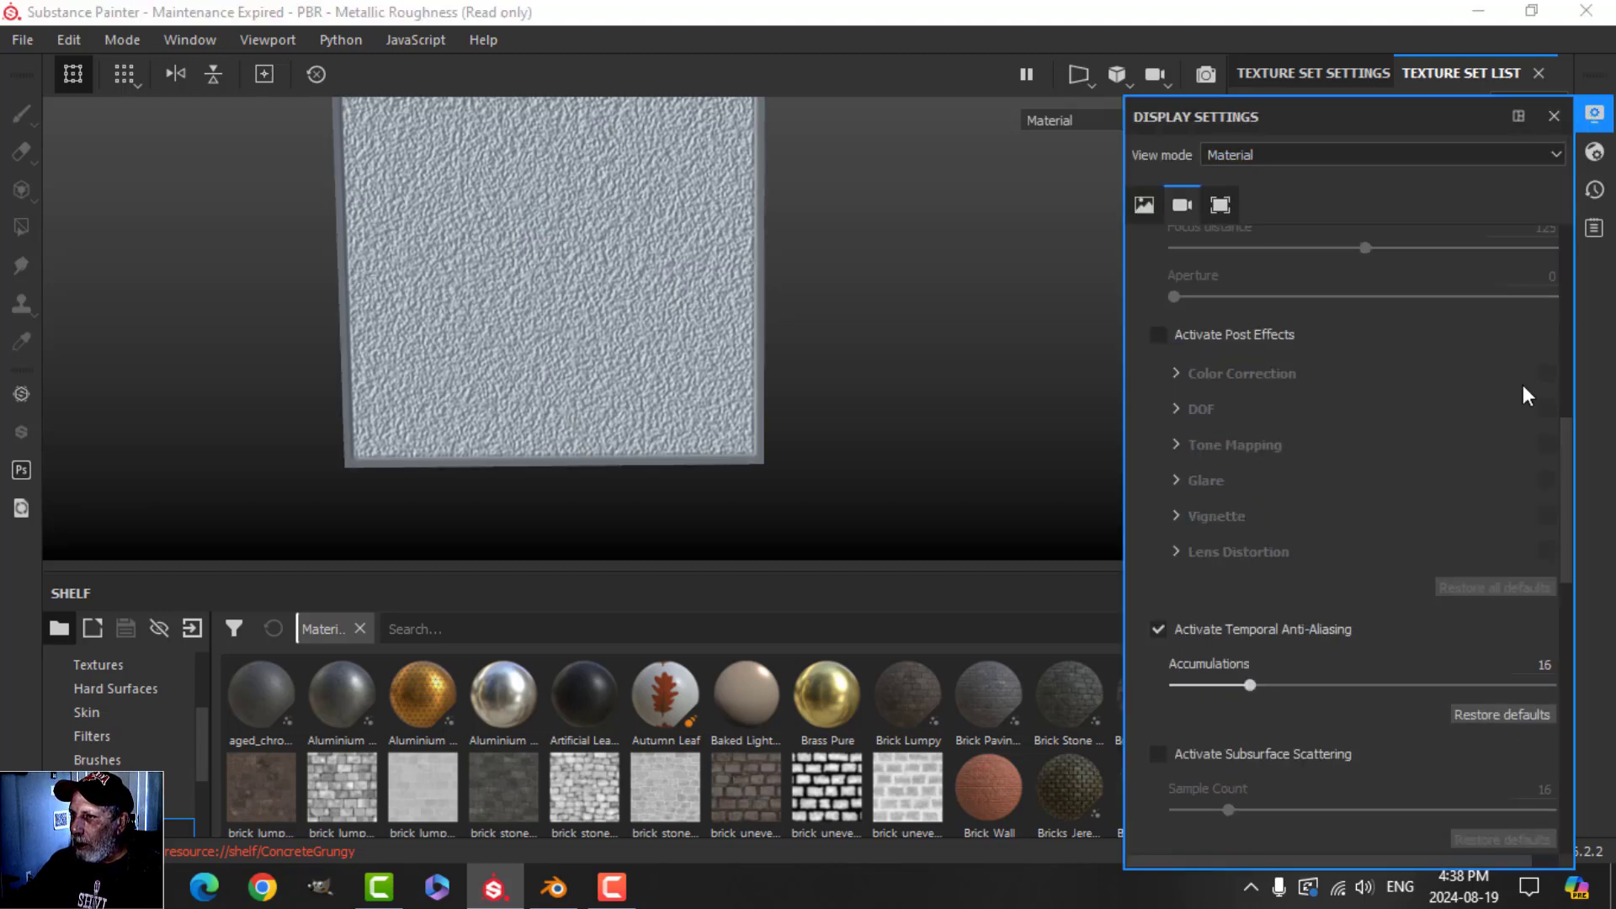
pyautogui.click(1594, 116)
pyautogui.keyDown('alt'); pyautogui.moveTo(787, 336); pyautogui.dragTo(791, 298); pyautogui.keyUp('alt')
pyautogui.scroll(-1, 760, 391)
pyautogui.keyDown('alt'); pyautogui.moveTo(761, 390); pyautogui.dragTo(796, 341); pyautogui.keyUp('alt')
pyautogui.scroll(-6, 728, 425)
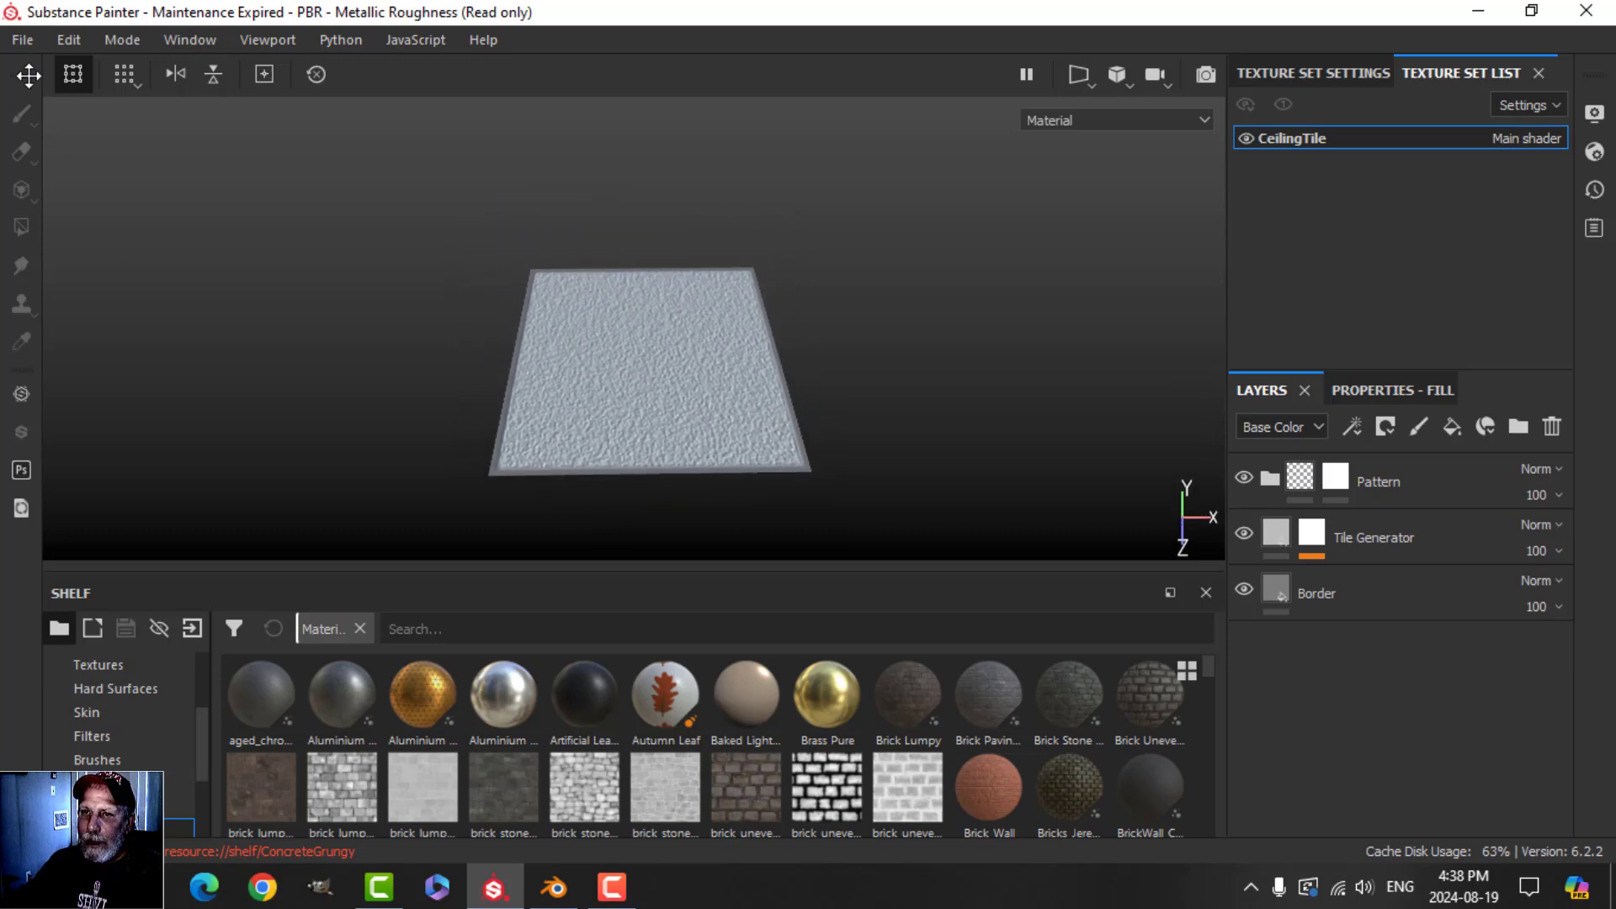
# Step: Open the texture export settings and remove the $mesh_ prefix from all output map names in the PBR Metallic Roughness preset
pyautogui.click(24, 42)
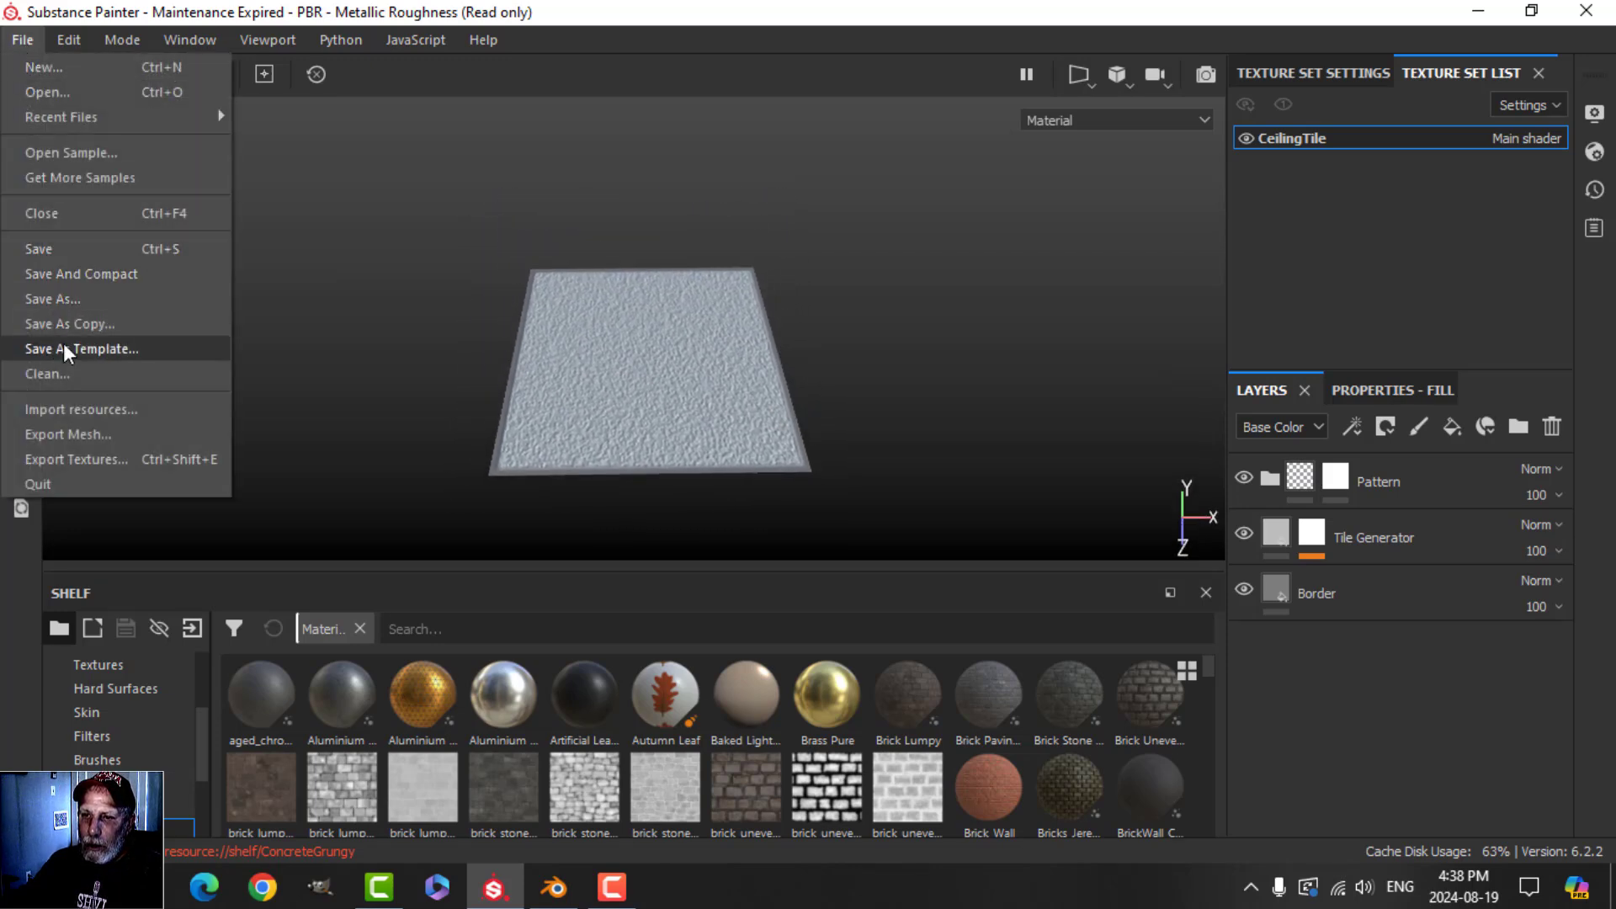
pyautogui.click(98, 457)
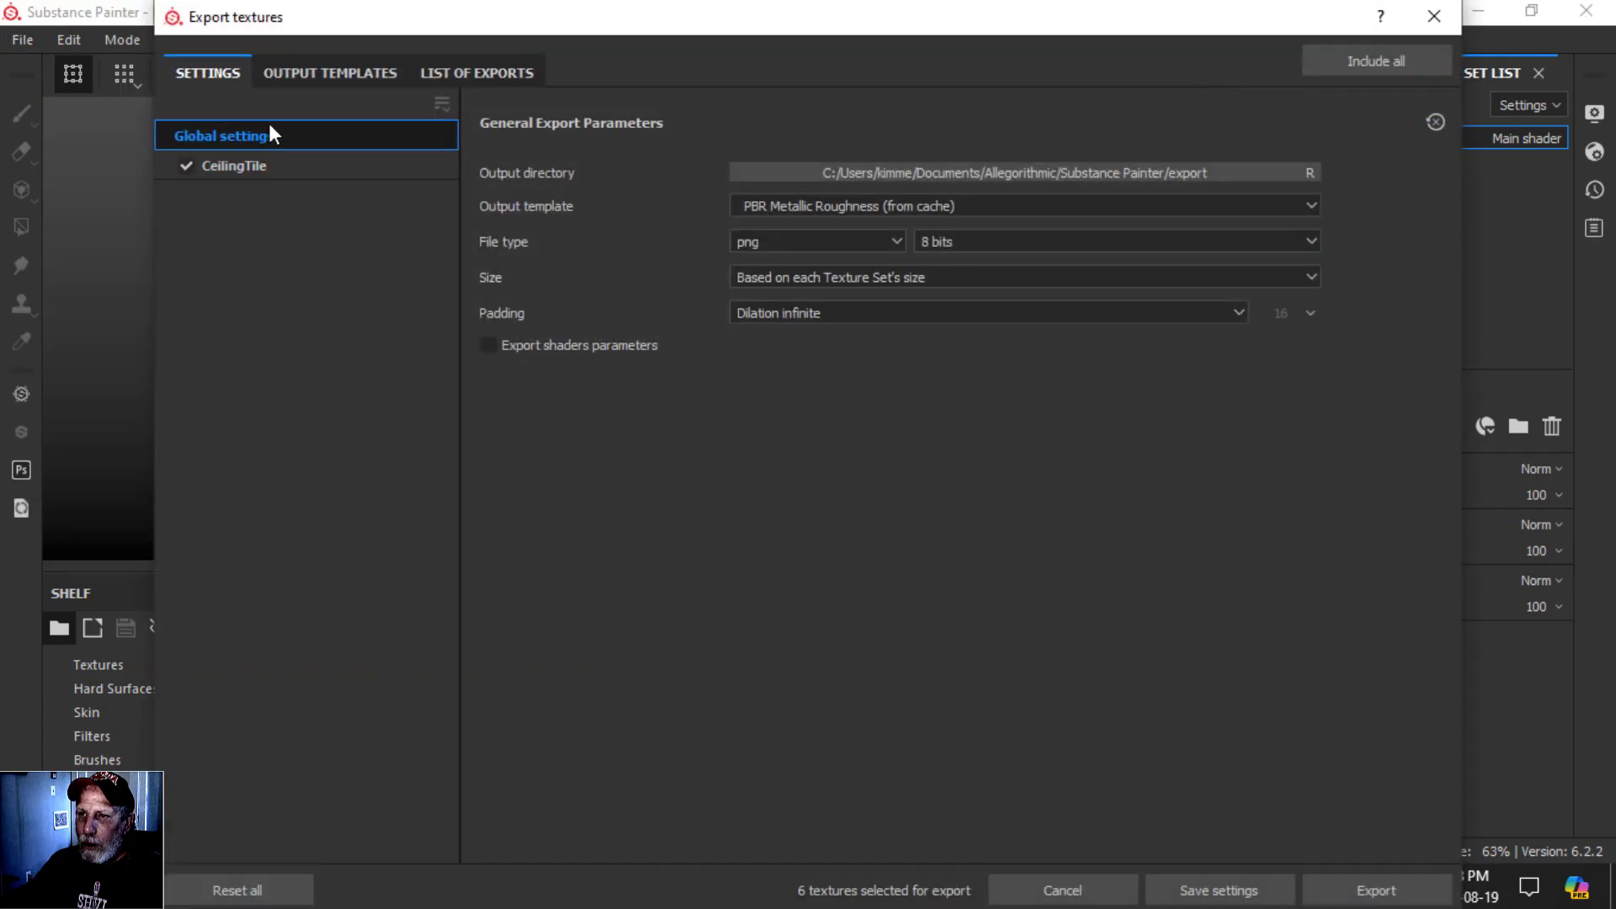
pyautogui.click(300, 76)
pyautogui.click(262, 459)
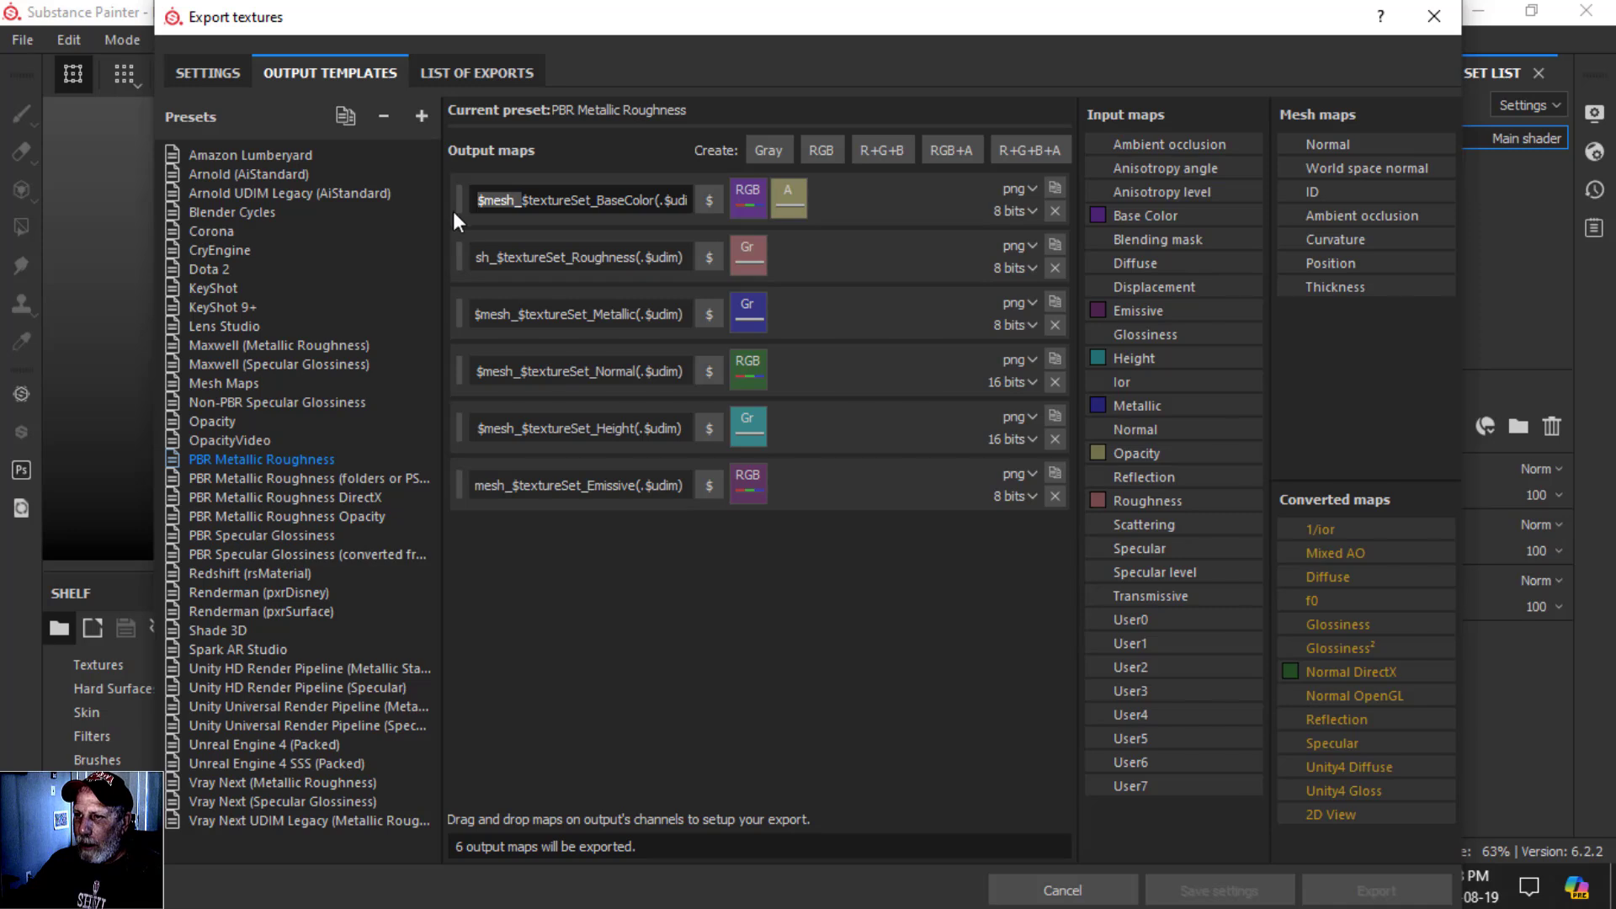
pyautogui.press('BackSpace')
pyautogui.click(496, 254)
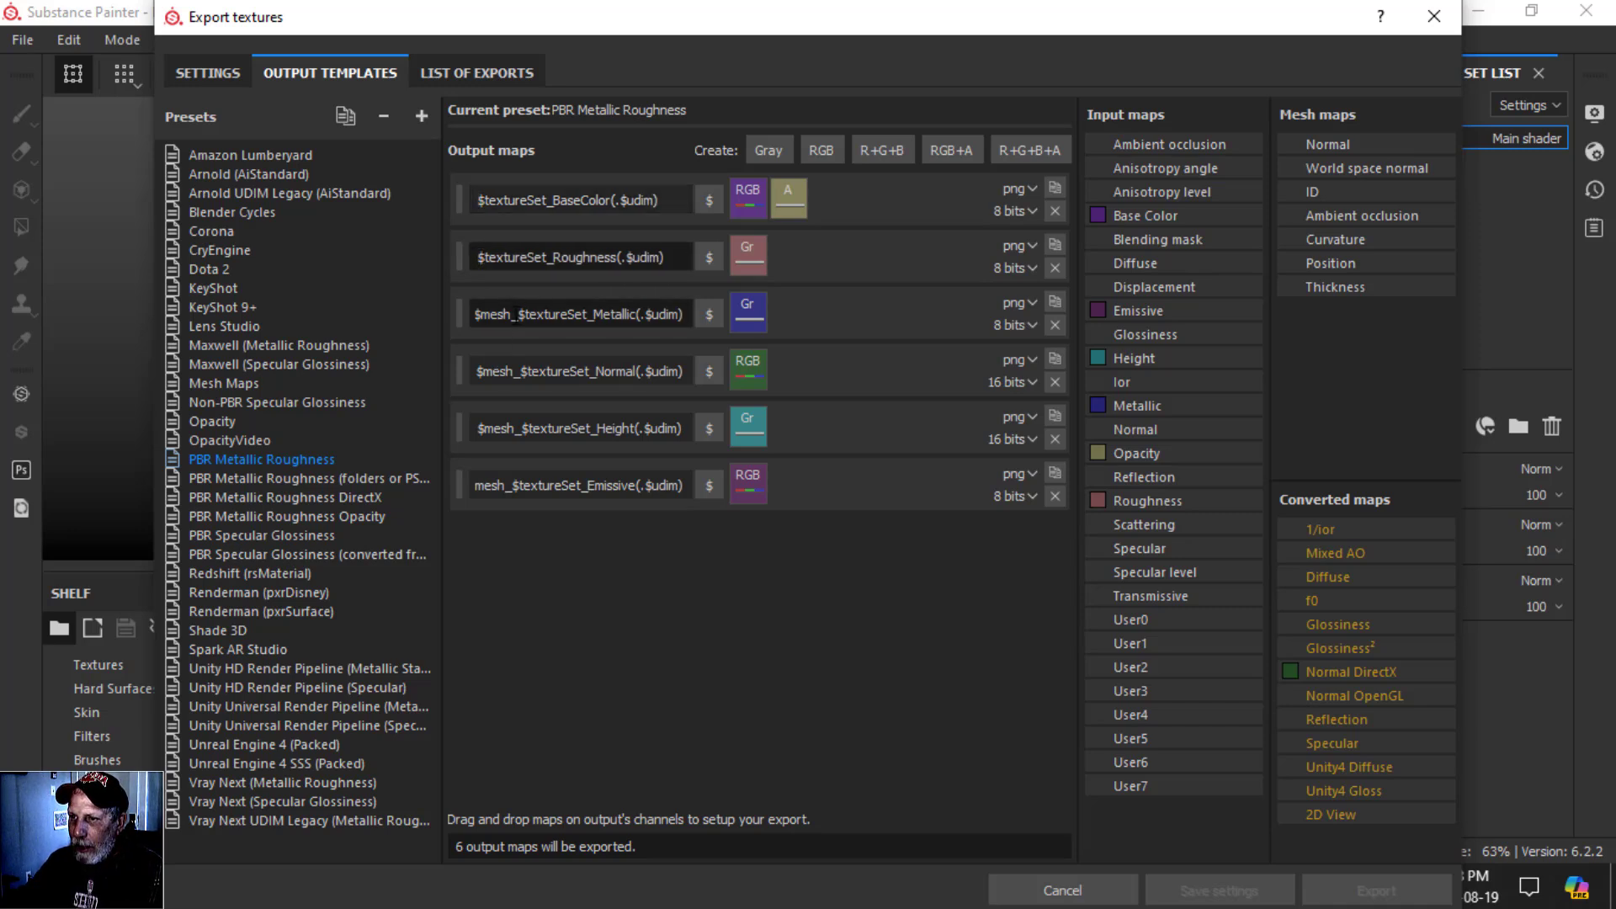
pyautogui.moveTo(520, 315); pyautogui.dragTo(458, 314)
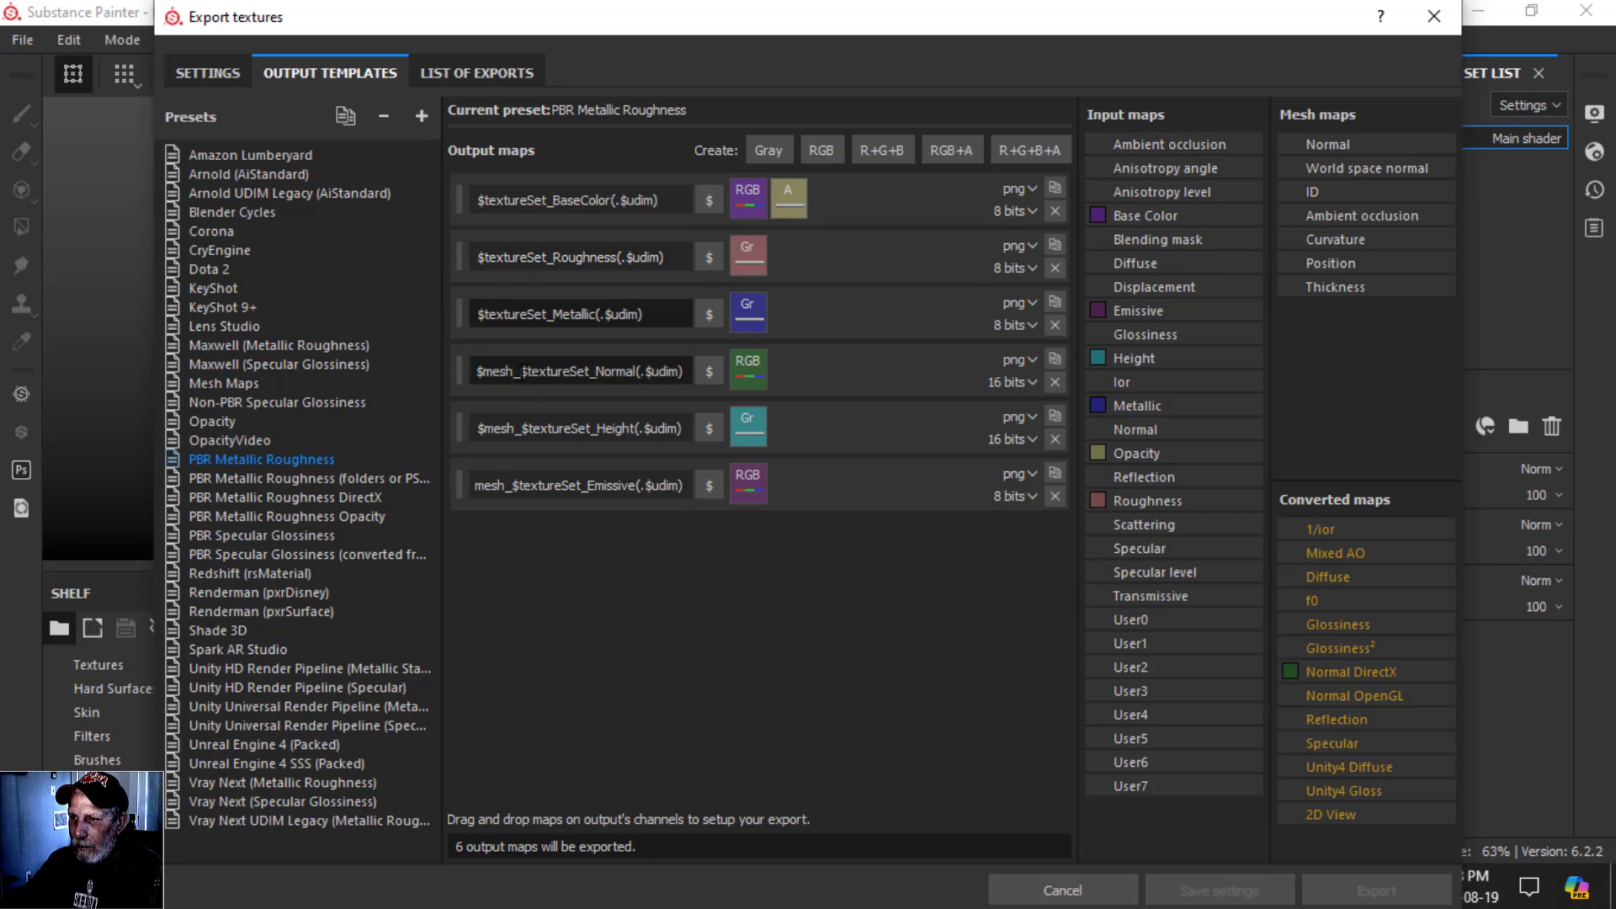
pyautogui.click(523, 431)
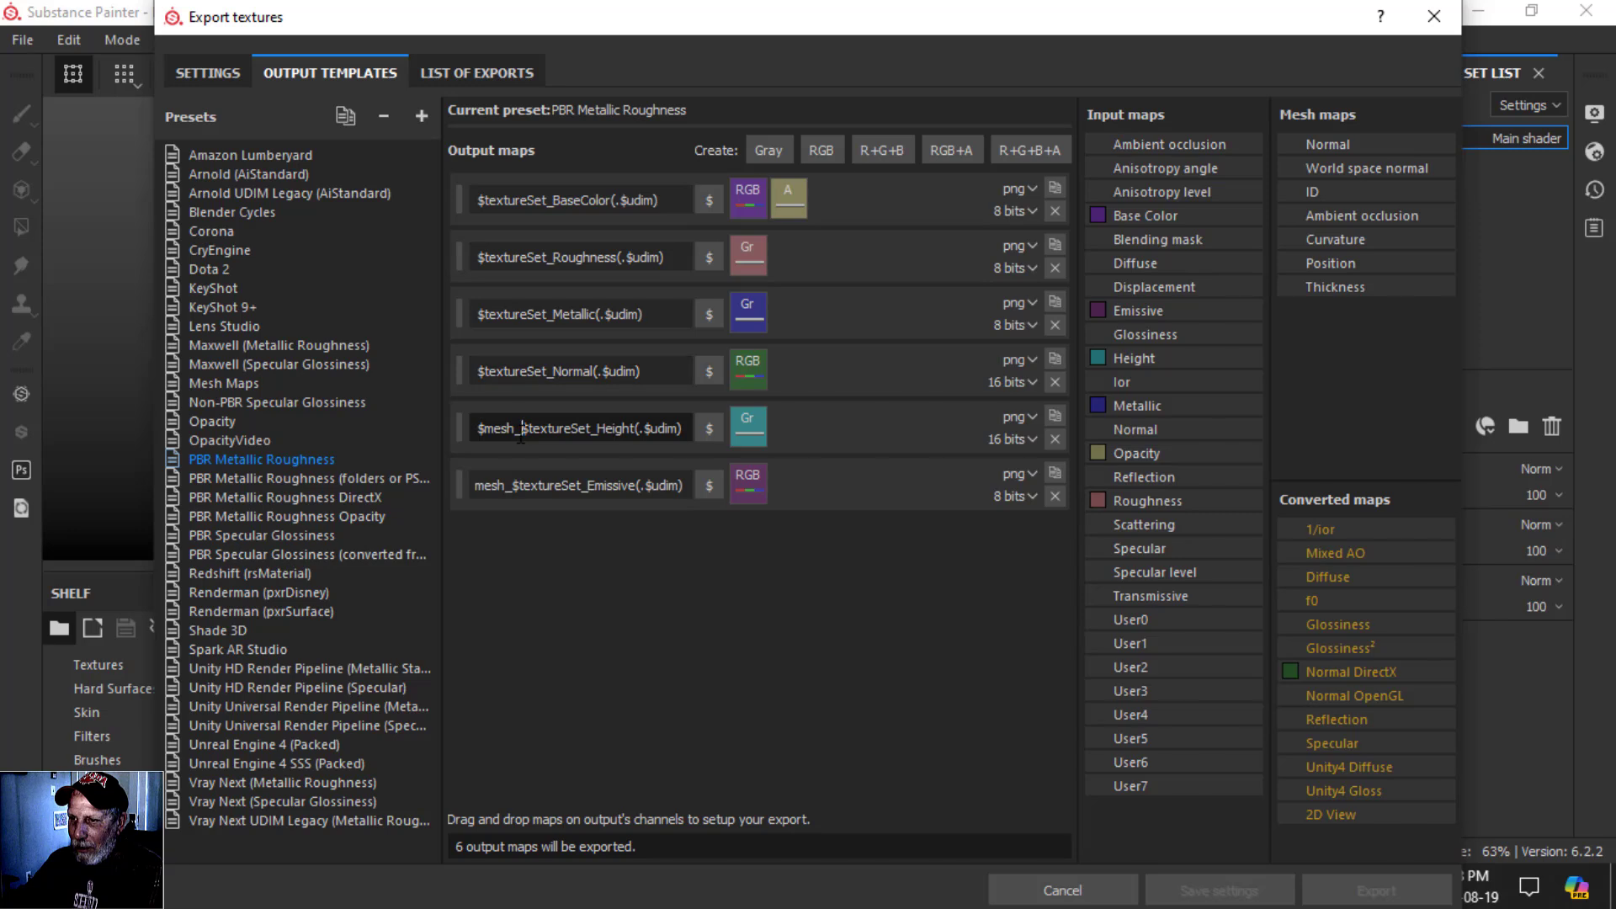
pyautogui.moveTo(516, 486); pyautogui.dragTo(469, 485)
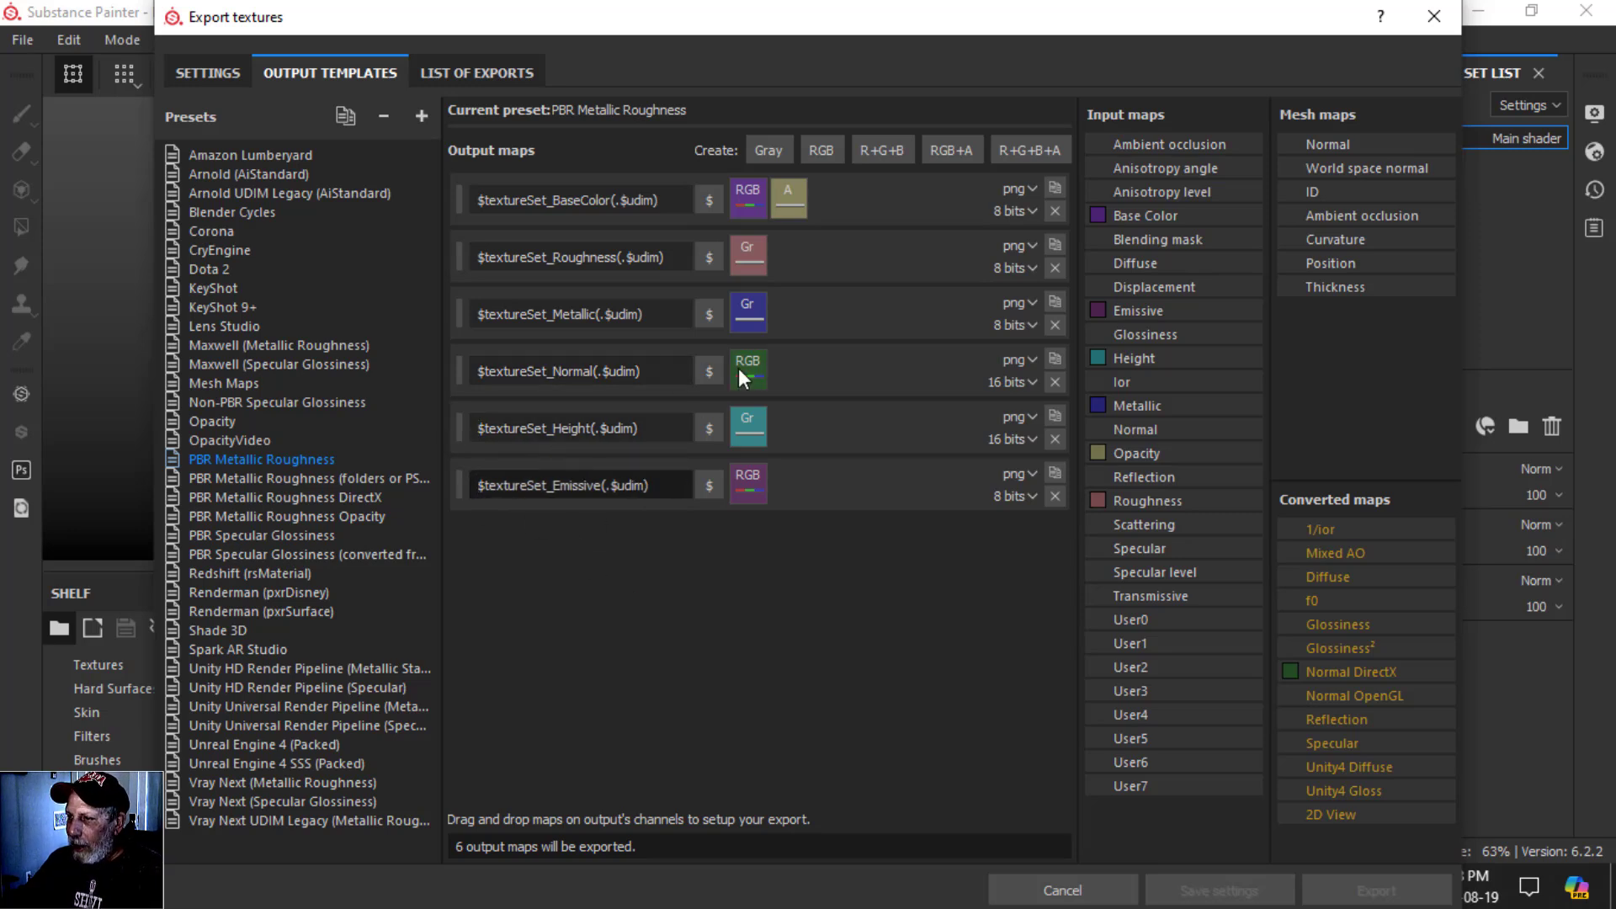
# Step: Assign the Normal OpenGL converted map to the preset's normal output and choose PBR Metallic Roughness as the export's output template
pyautogui.moveTo(1361, 695); pyautogui.dragTo(746, 367)
pyautogui.click(775, 411)
pyautogui.click(192, 72)
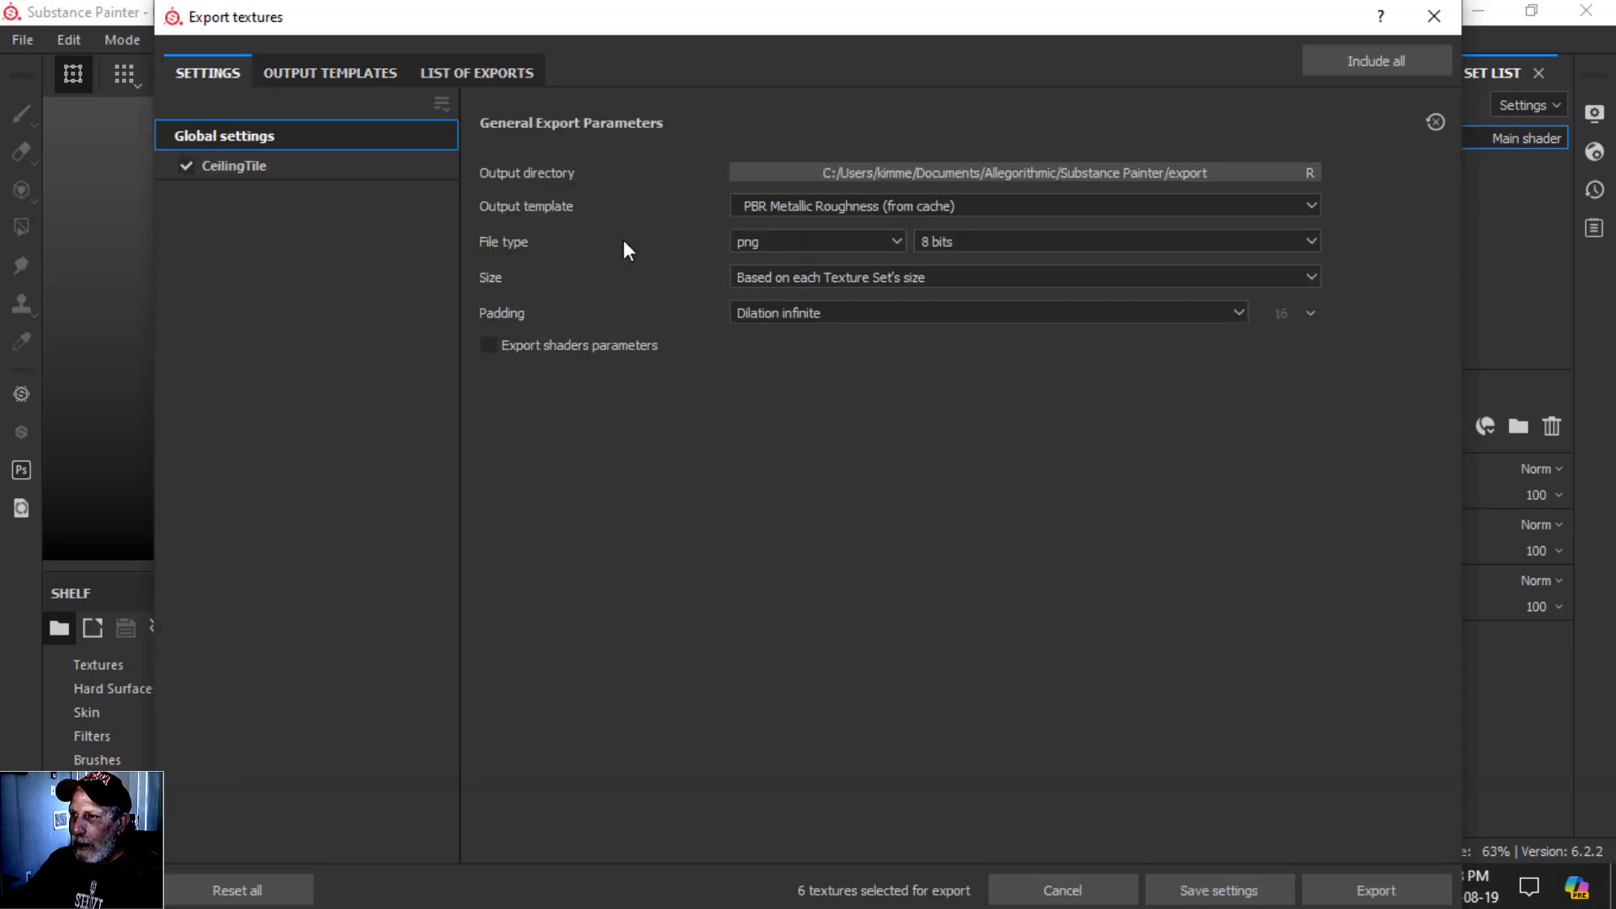
pyautogui.click(830, 202)
pyautogui.scroll(3, 851, 325)
pyautogui.scroll(2, 851, 325)
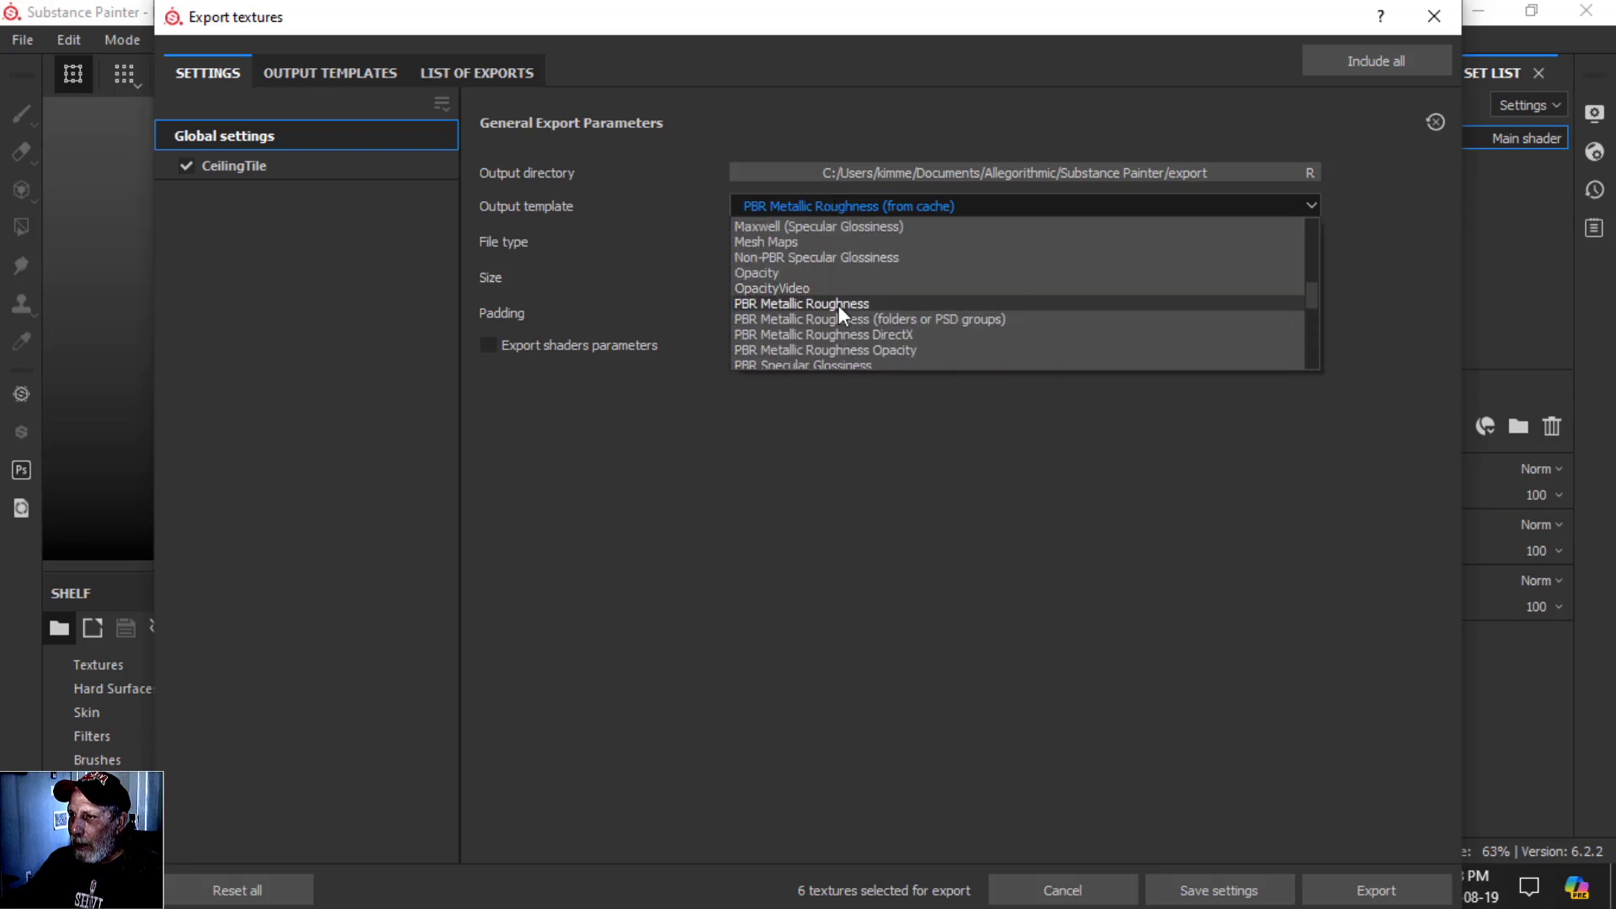
pyautogui.click(838, 305)
# Step: Set the export output directory to the TEXTURE CORRIDOR folder in D:/DOCUMENTS/BLENDER
pyautogui.click(921, 172)
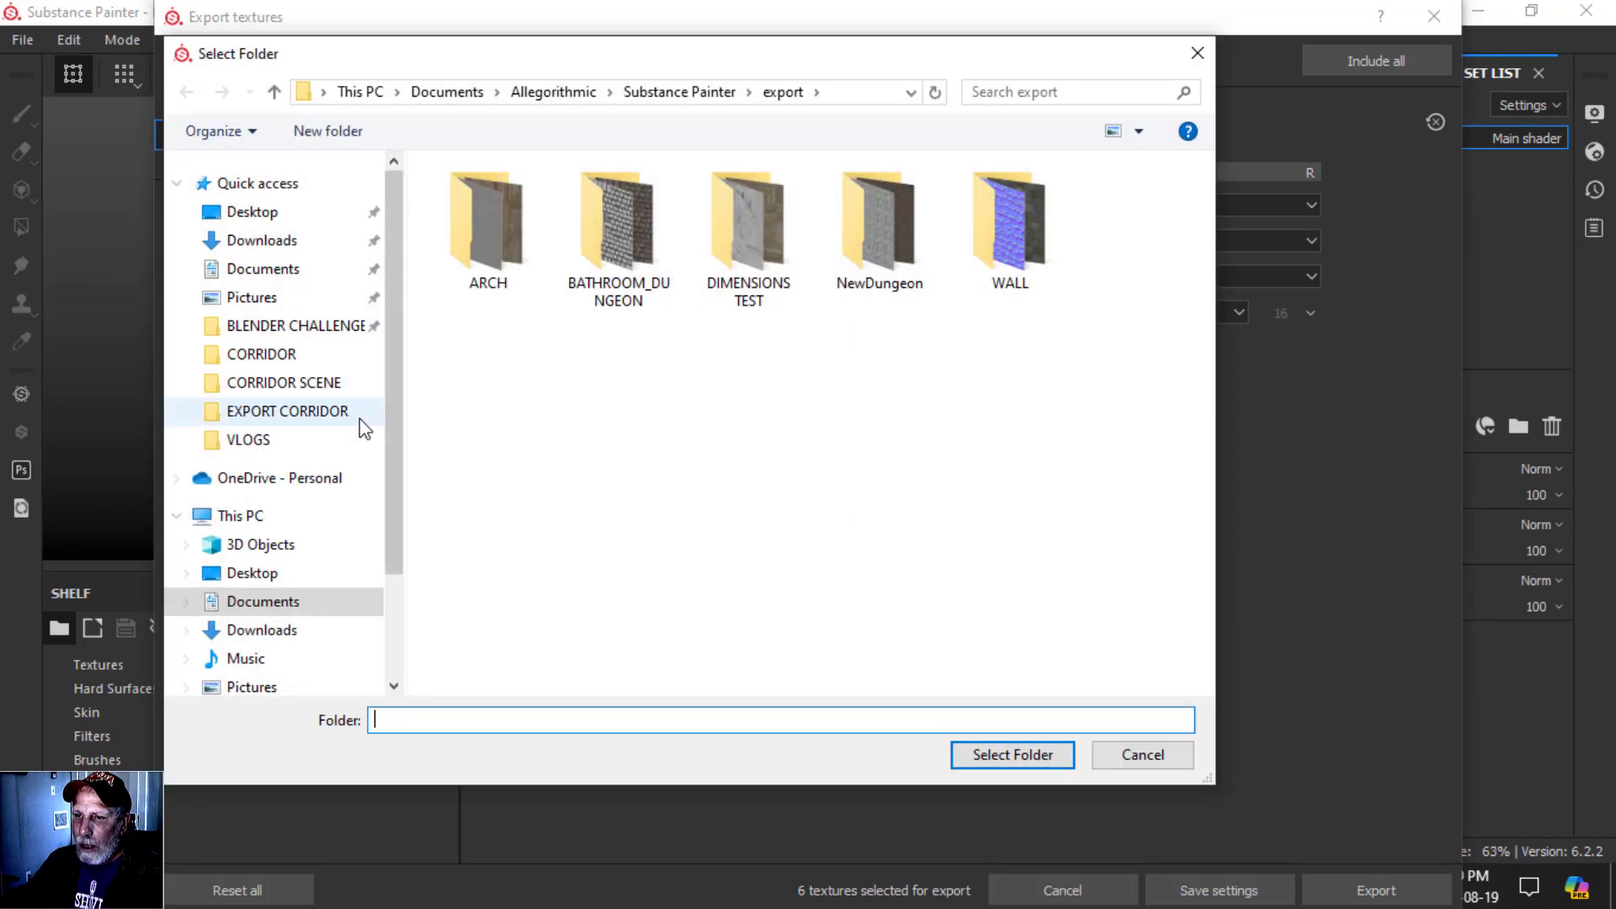
pyautogui.click(272, 413)
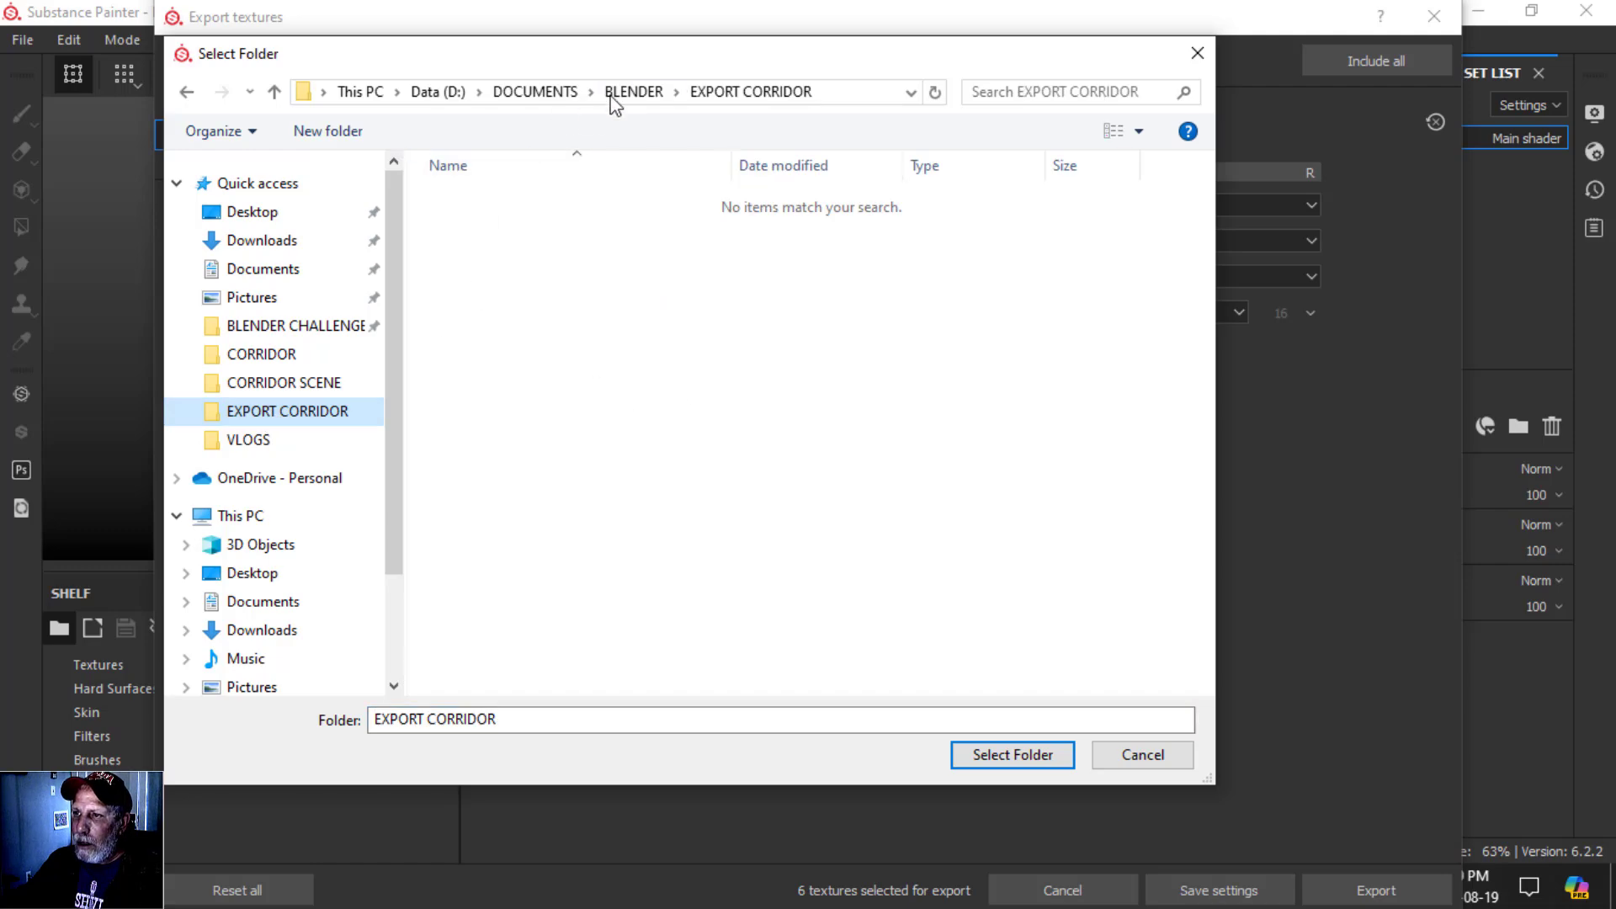
pyautogui.click(635, 92)
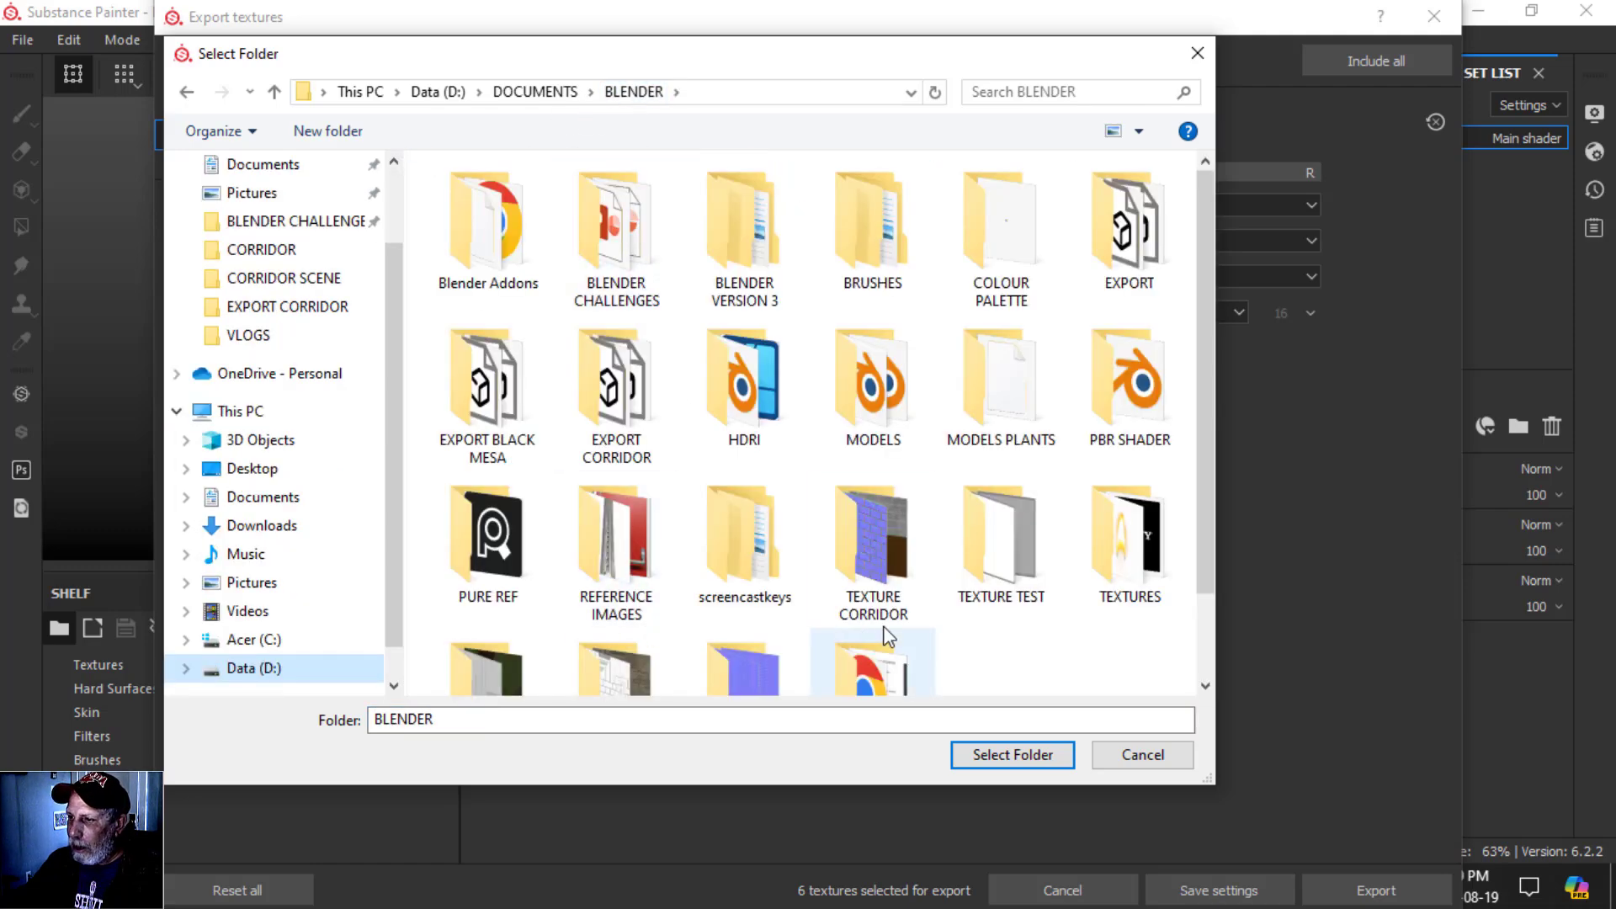
pyautogui.click(911, 588)
pyautogui.click(1009, 755)
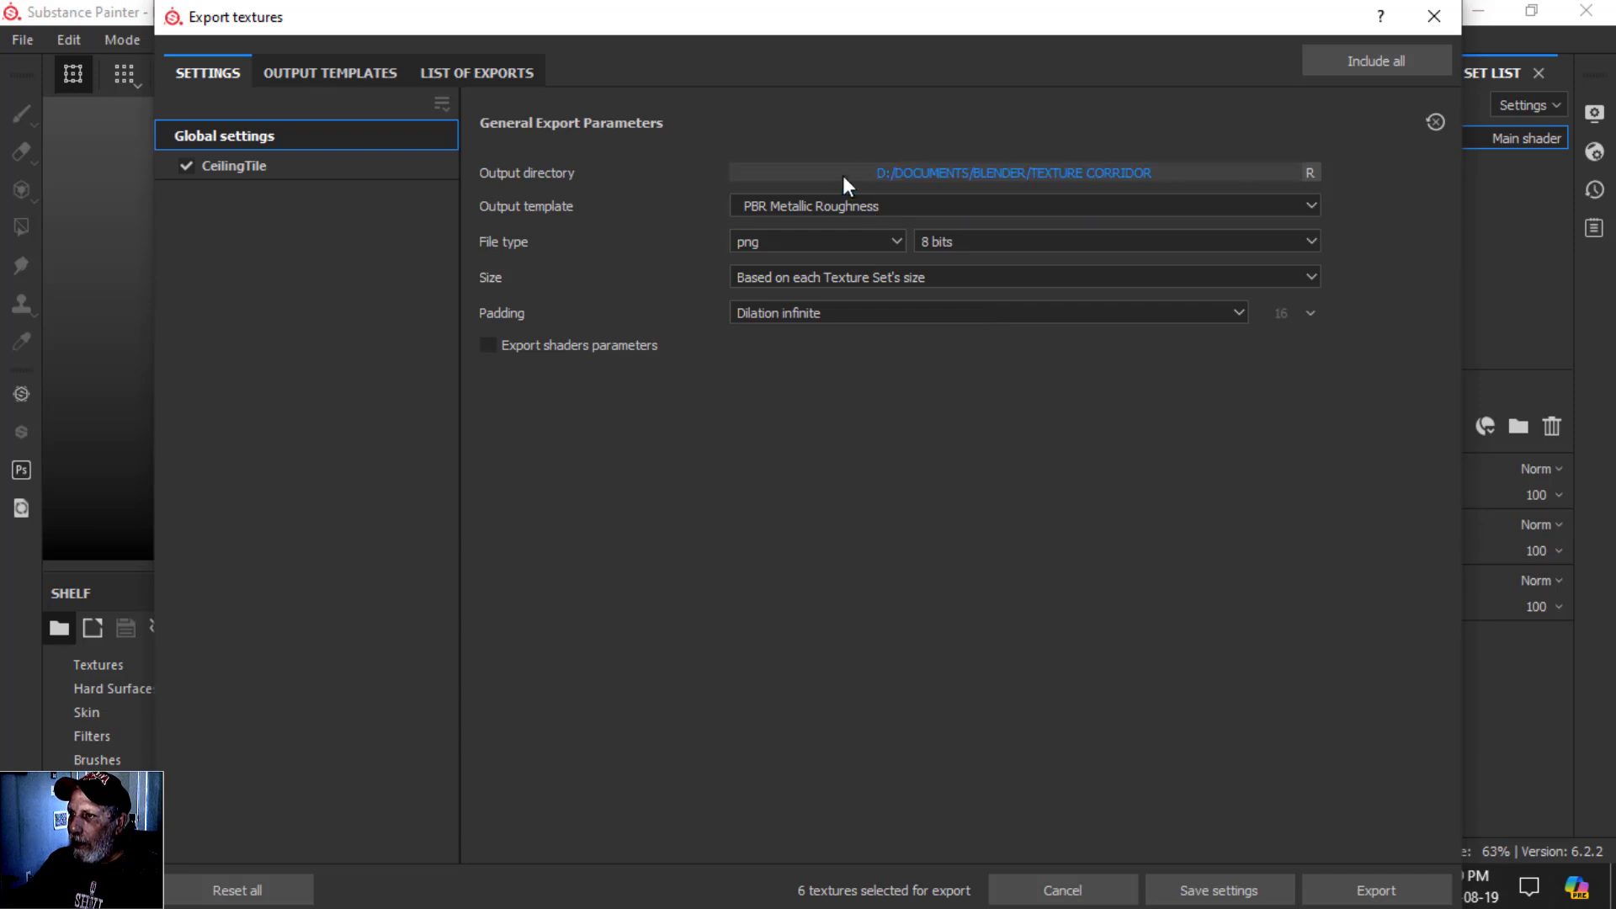
# Step: Export the CeilingTile texture maps and close the export window
pyautogui.moveTo(942, 7); pyautogui.dragTo(941, 148)
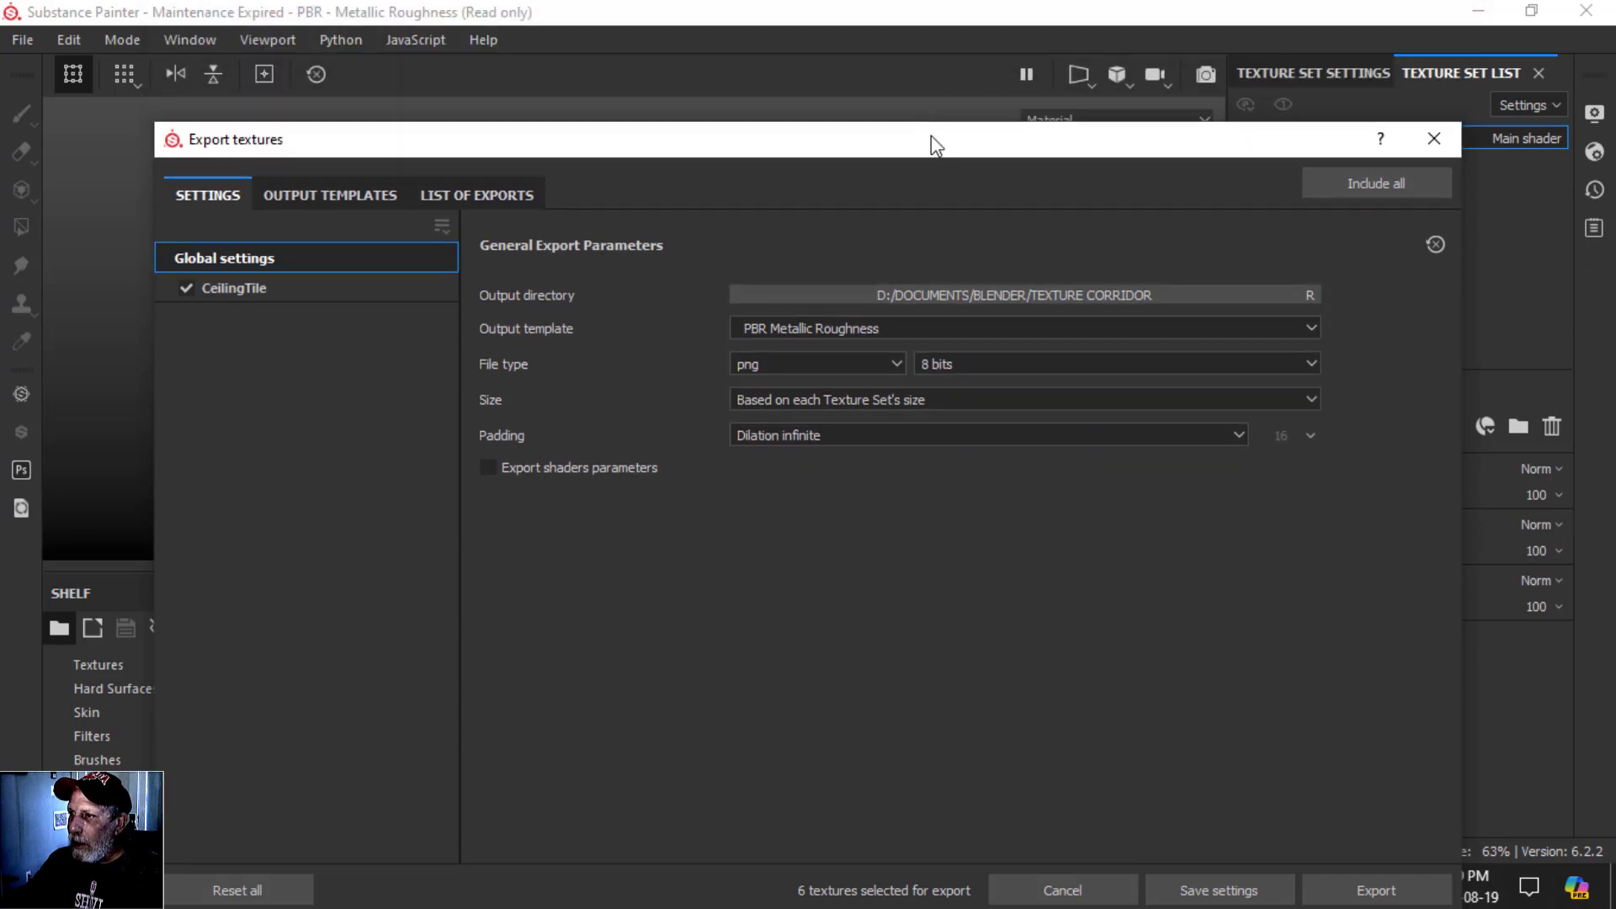
pyautogui.click(1243, 768)
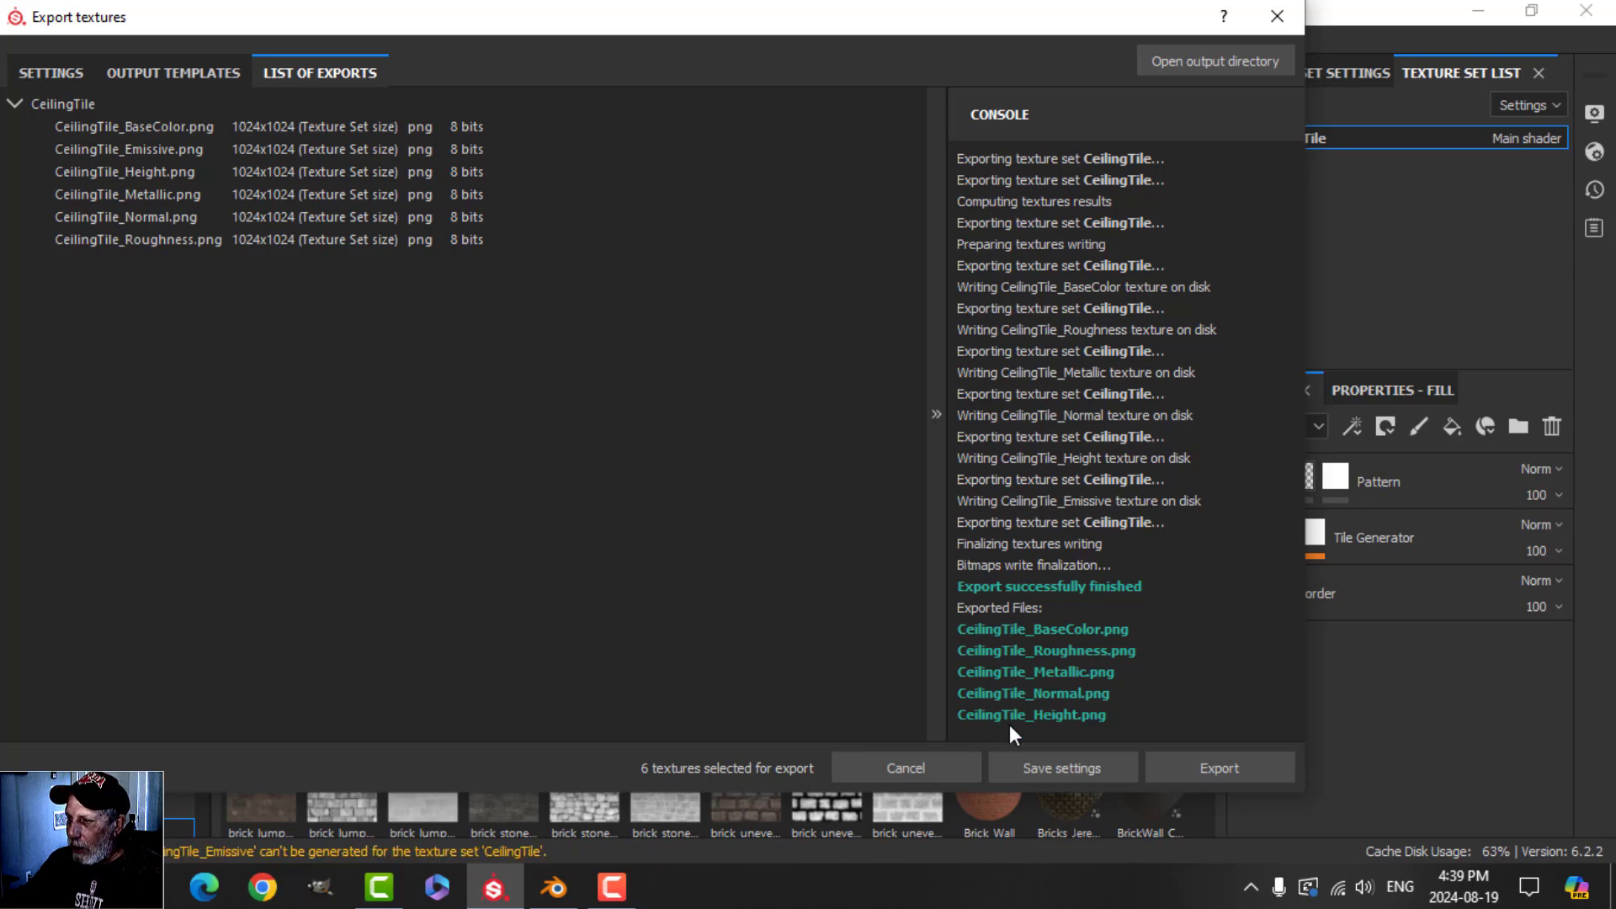
pyautogui.click(1280, 19)
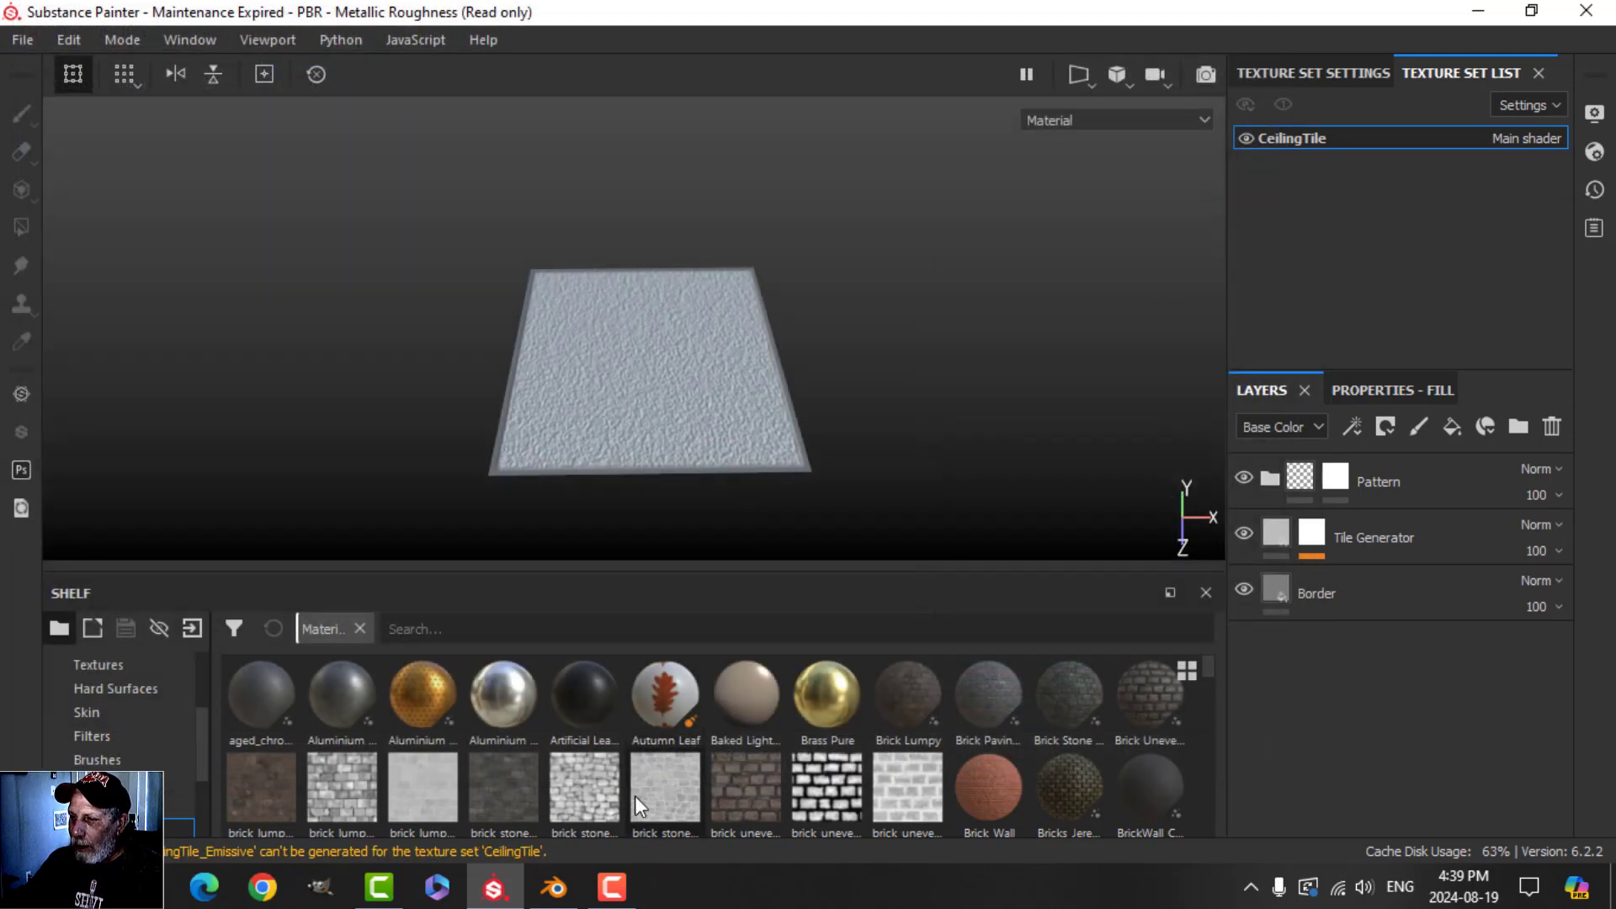
# Step: Switch to Blender and open the Shading workspace for the ceiling tile's material
pyautogui.click(571, 897)
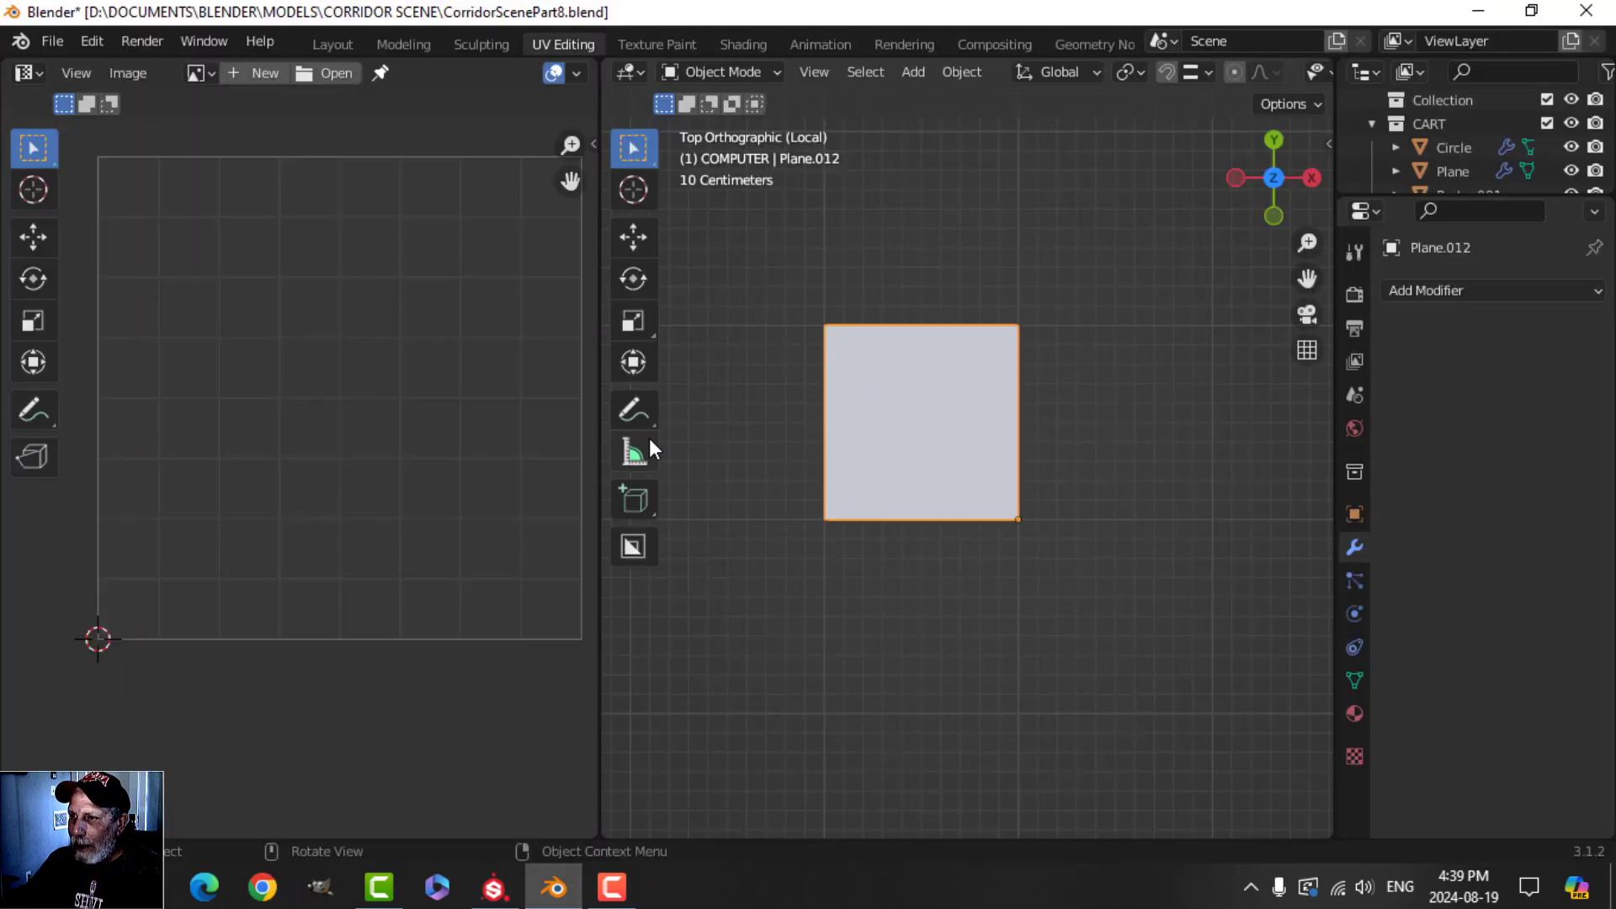
pyautogui.click(737, 44)
pyautogui.scroll(4, 785, 341)
pyautogui.scroll(-7, 785, 341)
pyautogui.moveTo(777, 310)
pyautogui.mouseDown(button='middle')
pyautogui.moveTo(761, 362)
pyautogui.moveTo(730, 165)
pyautogui.moveTo(774, 324)
pyautogui.mouseUp(button='middle')
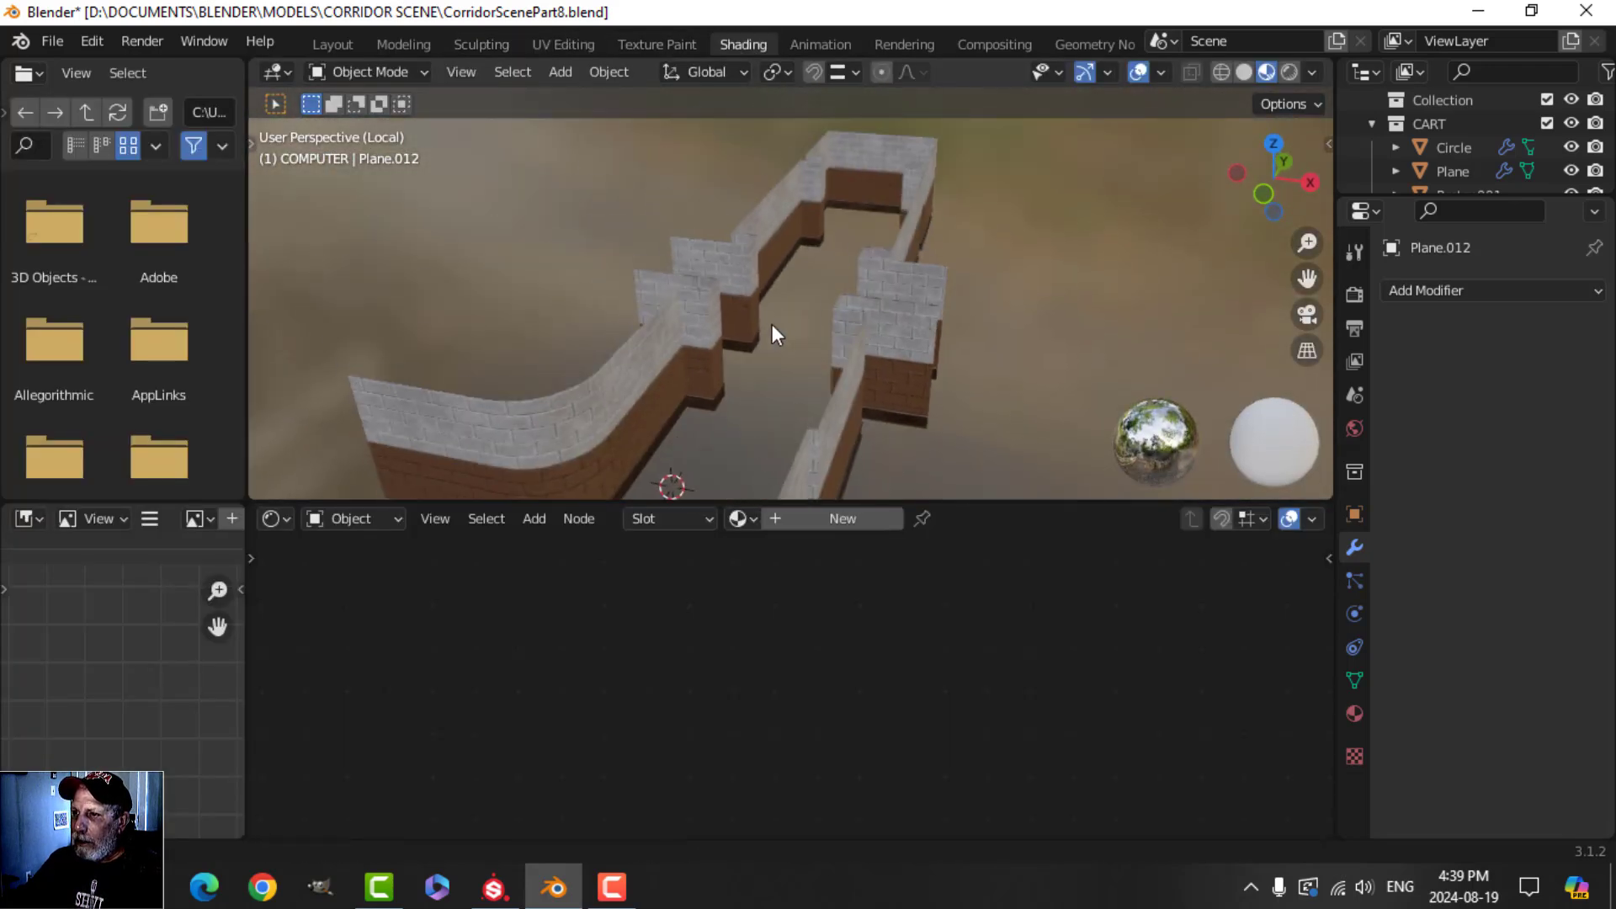
pyautogui.scroll(5, 771, 318)
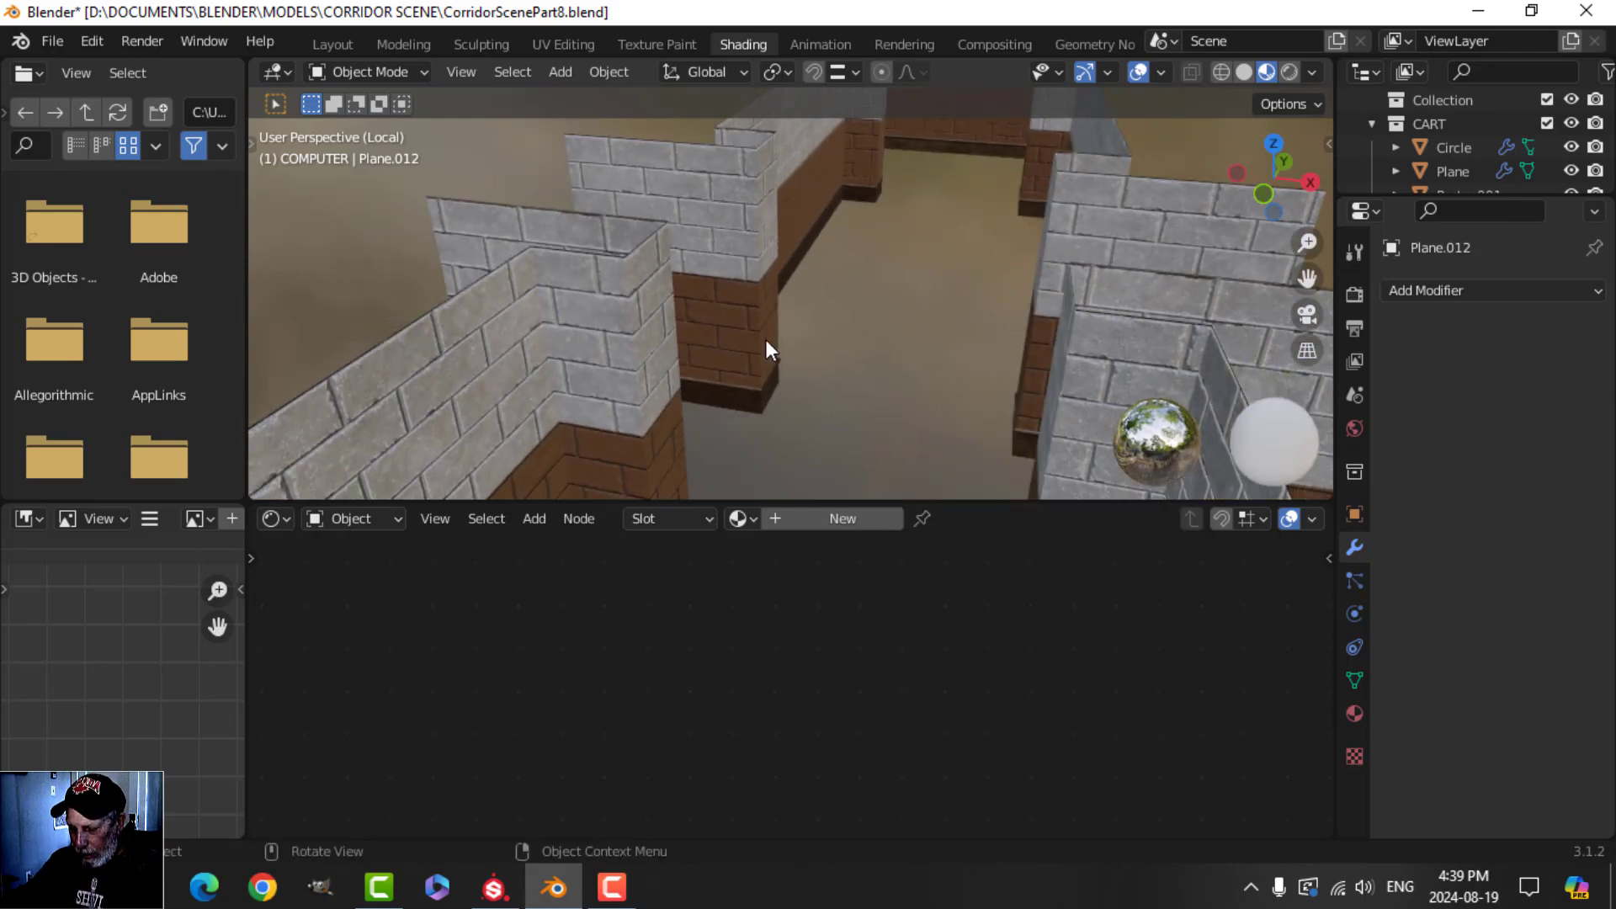
# Step: Leave local view, select the ceiling tile and the walls, and isolate them together
pyautogui.press('KP_Divide')
pyautogui.keyDown('shift'); pyautogui.moveTo(1008, 278); pyautogui.dragTo(784, 402, button='middle'); pyautogui.keyUp('shift')
pyautogui.scroll(2, 821, 417)
pyautogui.scroll(2, 784, 402)
pyautogui.click(800, 281)
pyautogui.click(811, 244)
pyautogui.keyDown('shift'); pyautogui.click(732, 337); pyautogui.keyUp('shift')
pyautogui.keyDown('shift'); pyautogui.moveTo(798, 397); pyautogui.dragTo(799, 198, button='middle'); pyautogui.keyUp('shift')
pyautogui.scroll(-1, 800, 199)
pyautogui.keyDown('shift'); pyautogui.moveTo(772, 347); pyautogui.dragTo(716, 421, button='middle'); pyautogui.keyUp('shift')
pyautogui.press('KP_Divide')
# Step: Select the ceiling tile, check its normals with the Face Orientation overlay, and switch the overlay off again
pyautogui.click(736, 401)
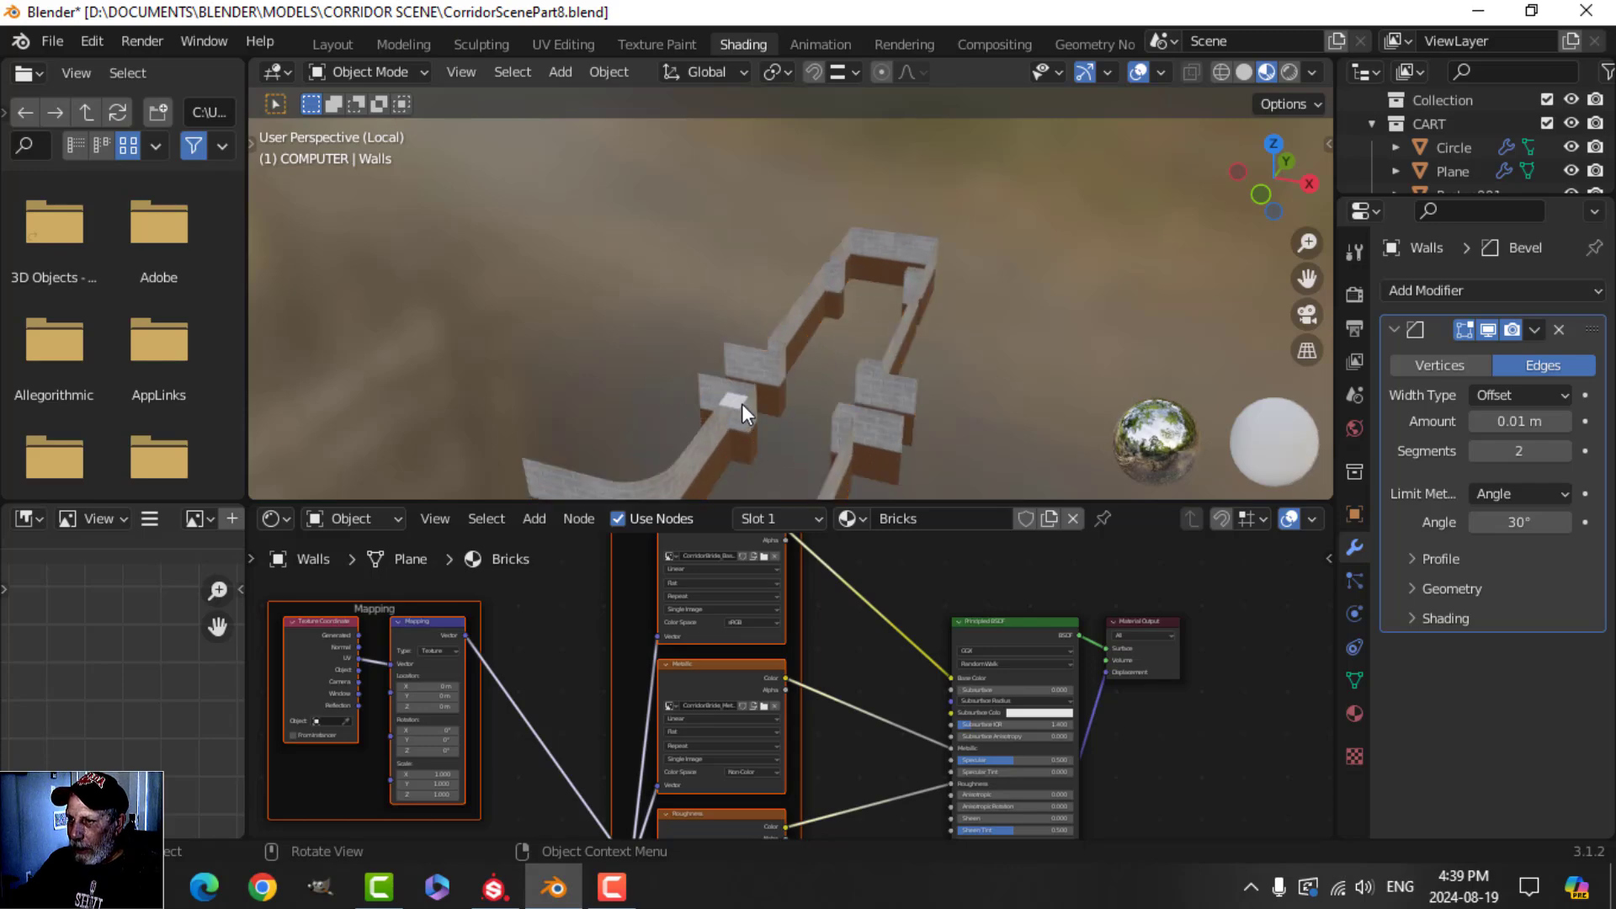
pyautogui.press('KP_Decimal')
pyautogui.moveTo(802, 394); pyautogui.dragTo(1149, 124, button='middle')
pyautogui.click(1162, 73)
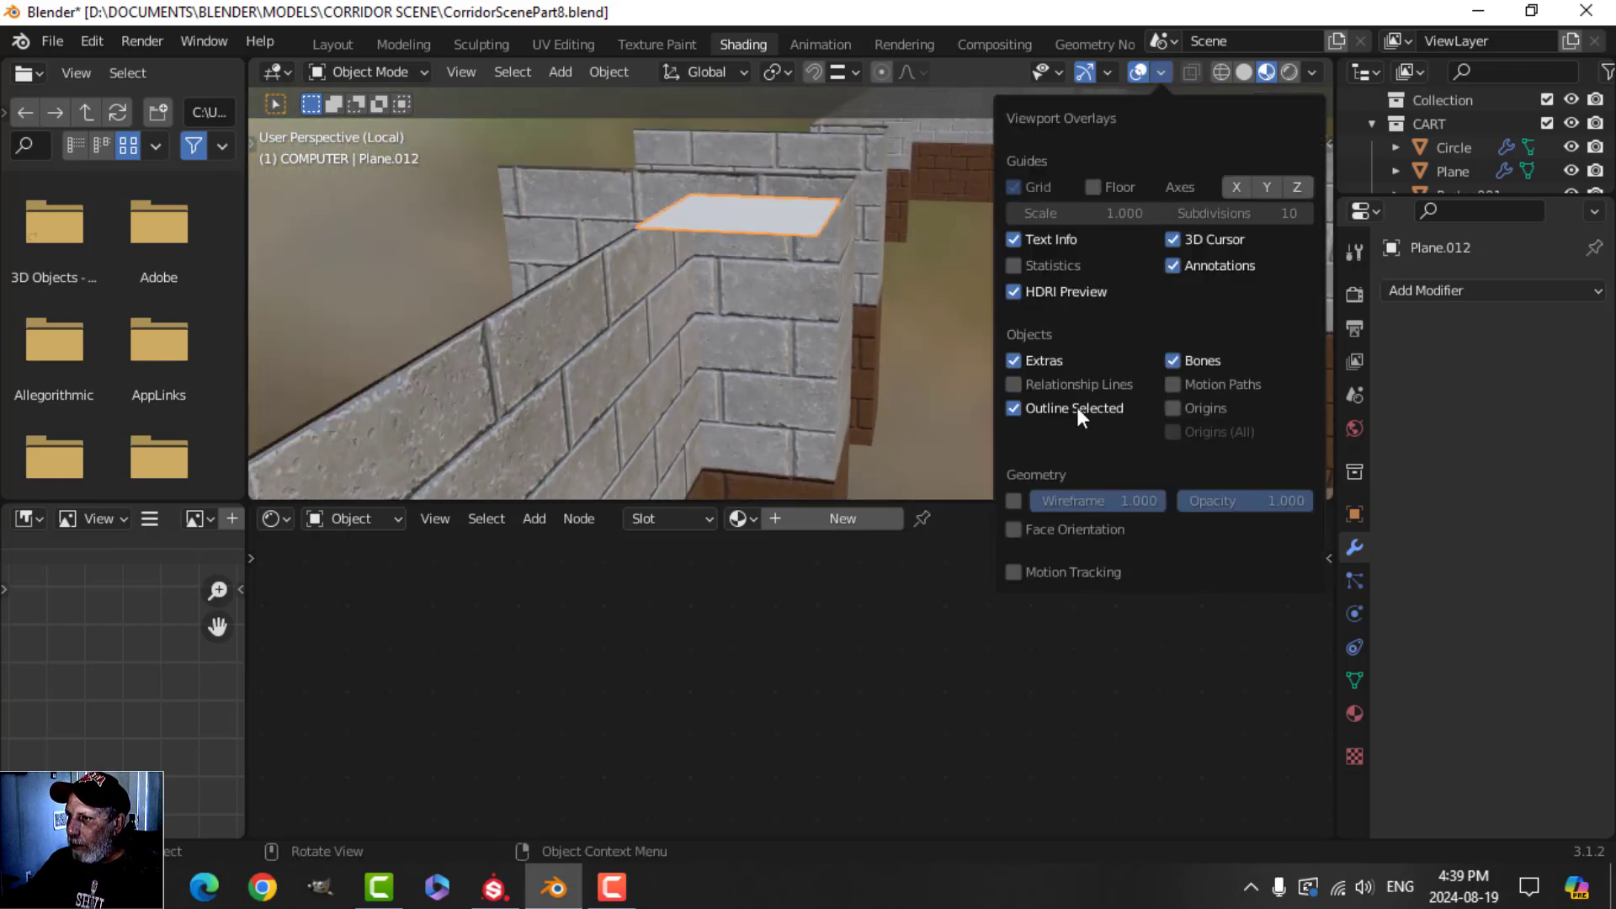
pyautogui.click(1057, 529)
pyautogui.moveTo(887, 390); pyautogui.dragTo(737, 240, button='middle')
pyautogui.click(767, 221)
pyautogui.click(771, 224)
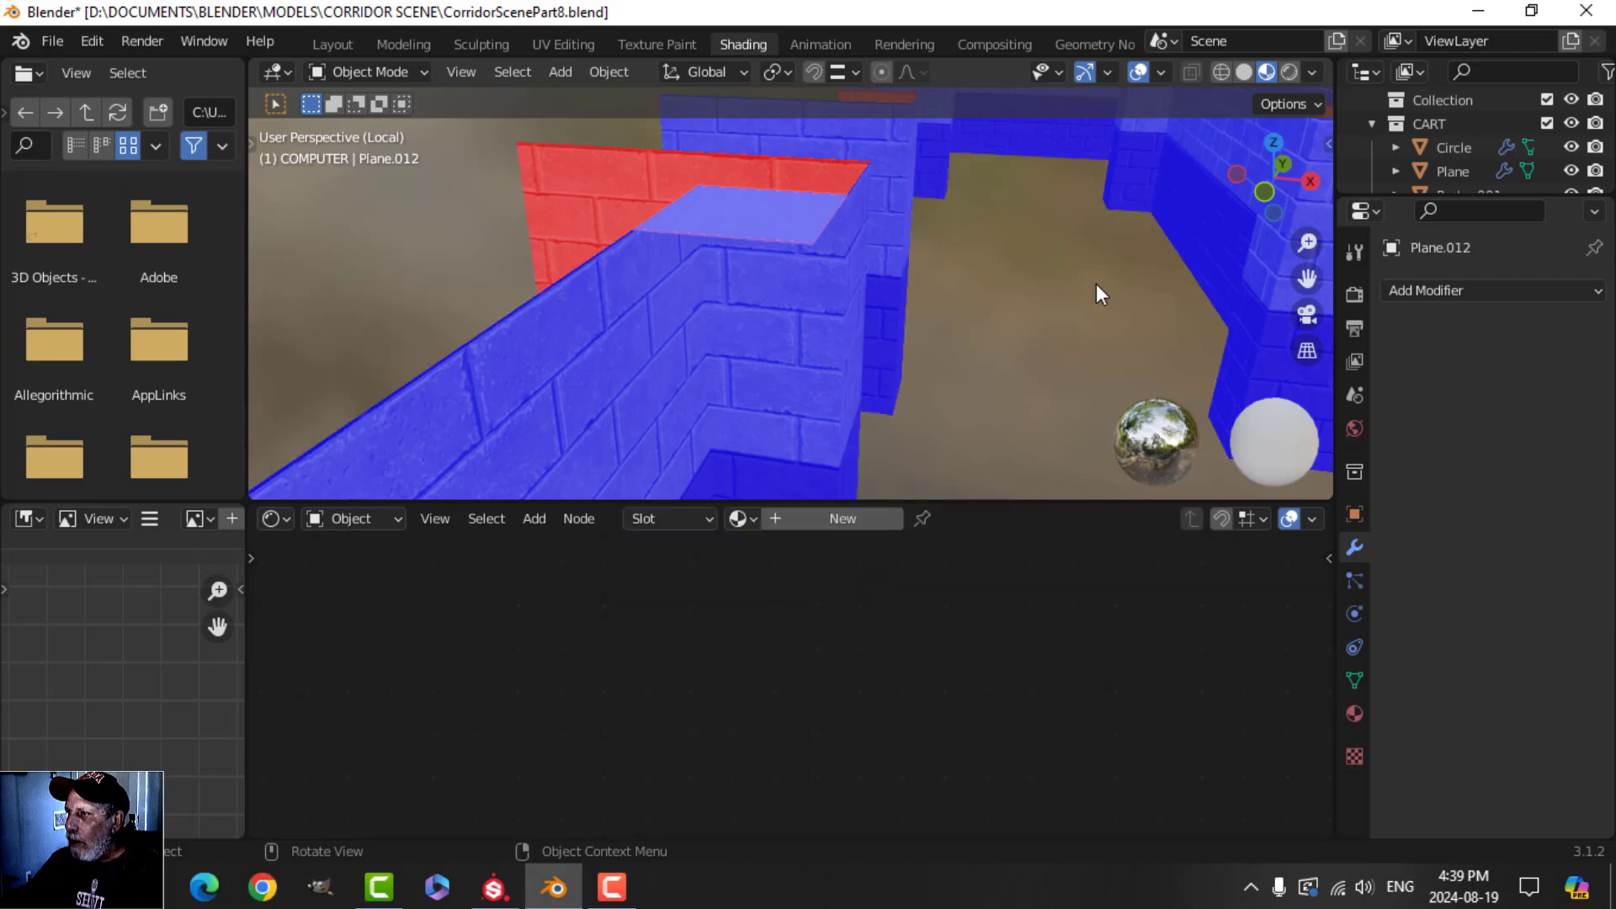
pyautogui.click(1161, 76)
pyautogui.click(1057, 529)
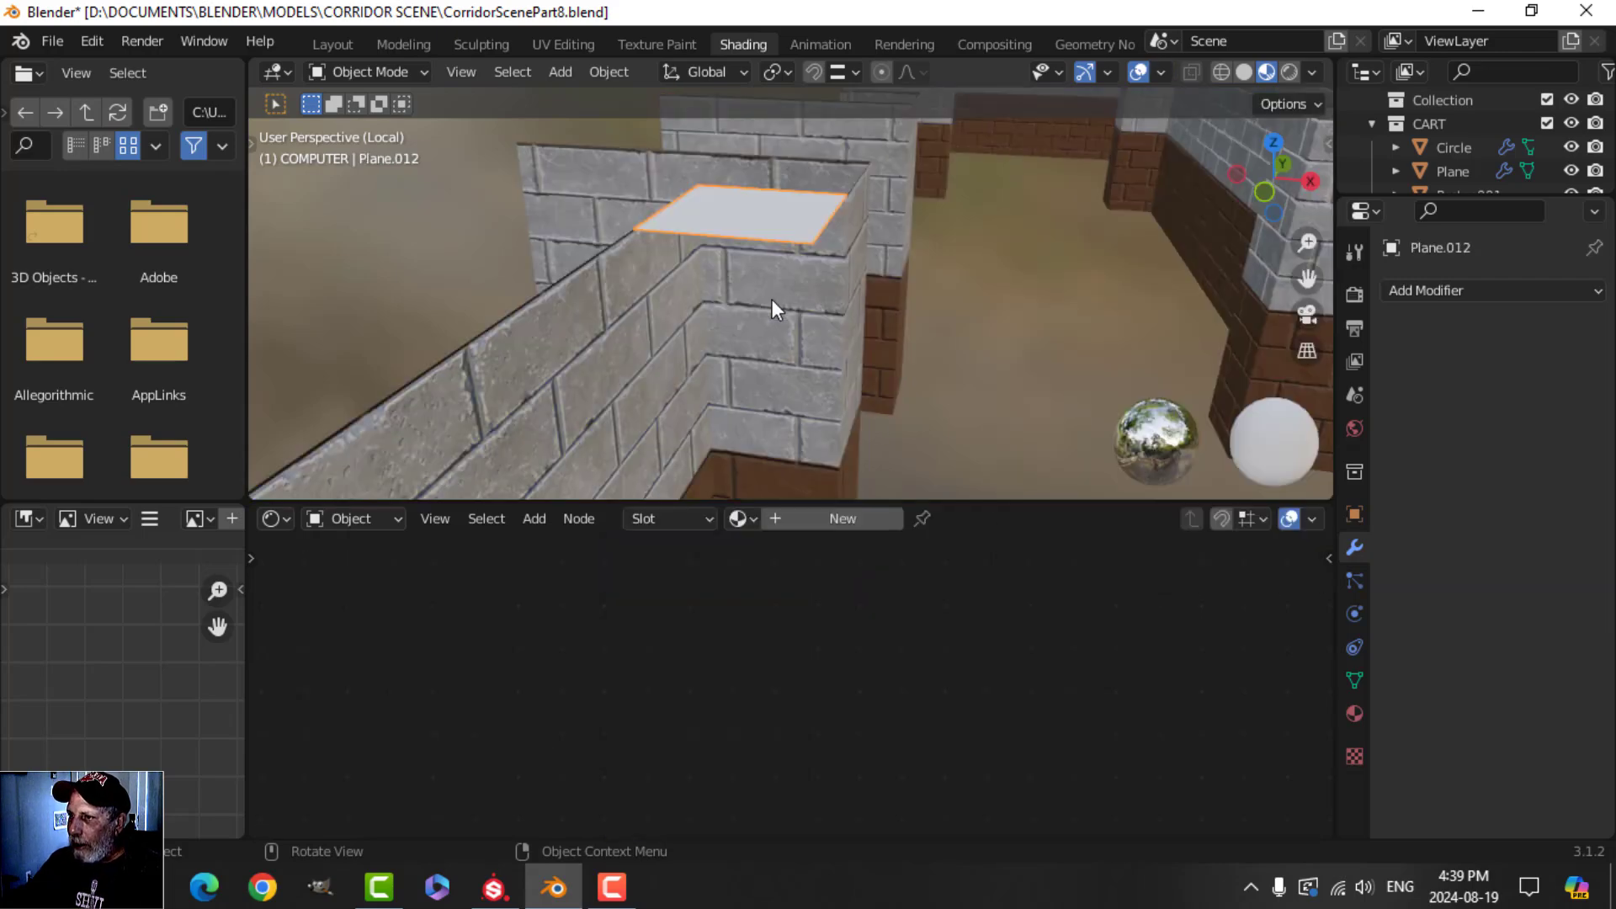
# Step: Create a CeilingTile material on the tile and load its five CeilingTile maps from the TEXTURE CORRIDOR folder with Principled Texture Setup
pyautogui.click(826, 521)
pyautogui.click(965, 520)
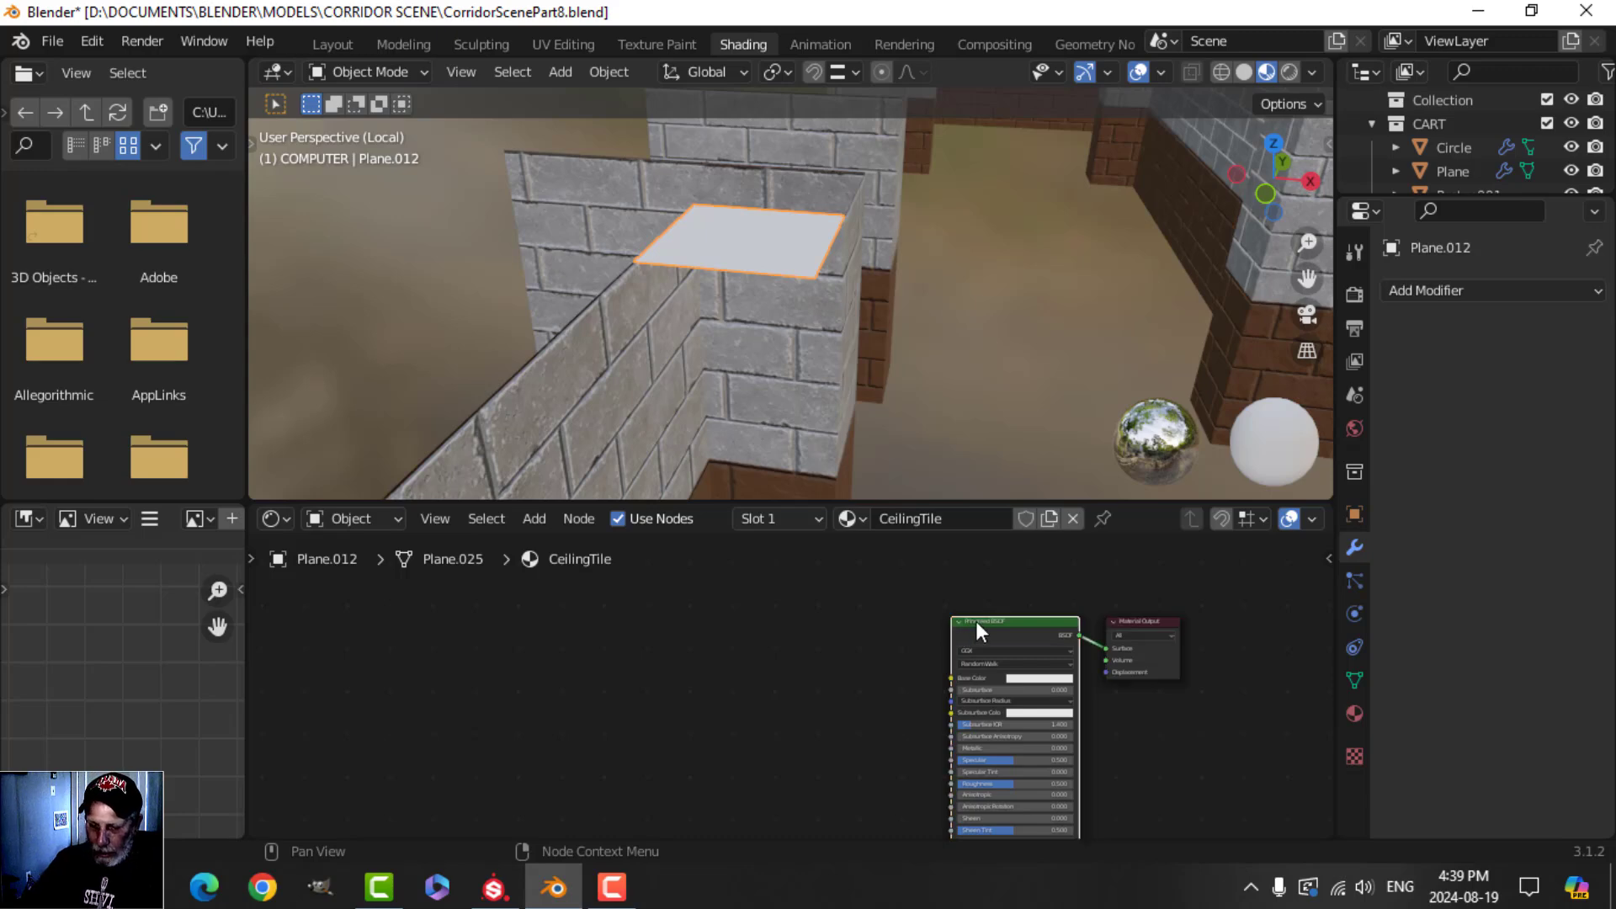
pyautogui.hotkey('ctrl', 'shift', 't')
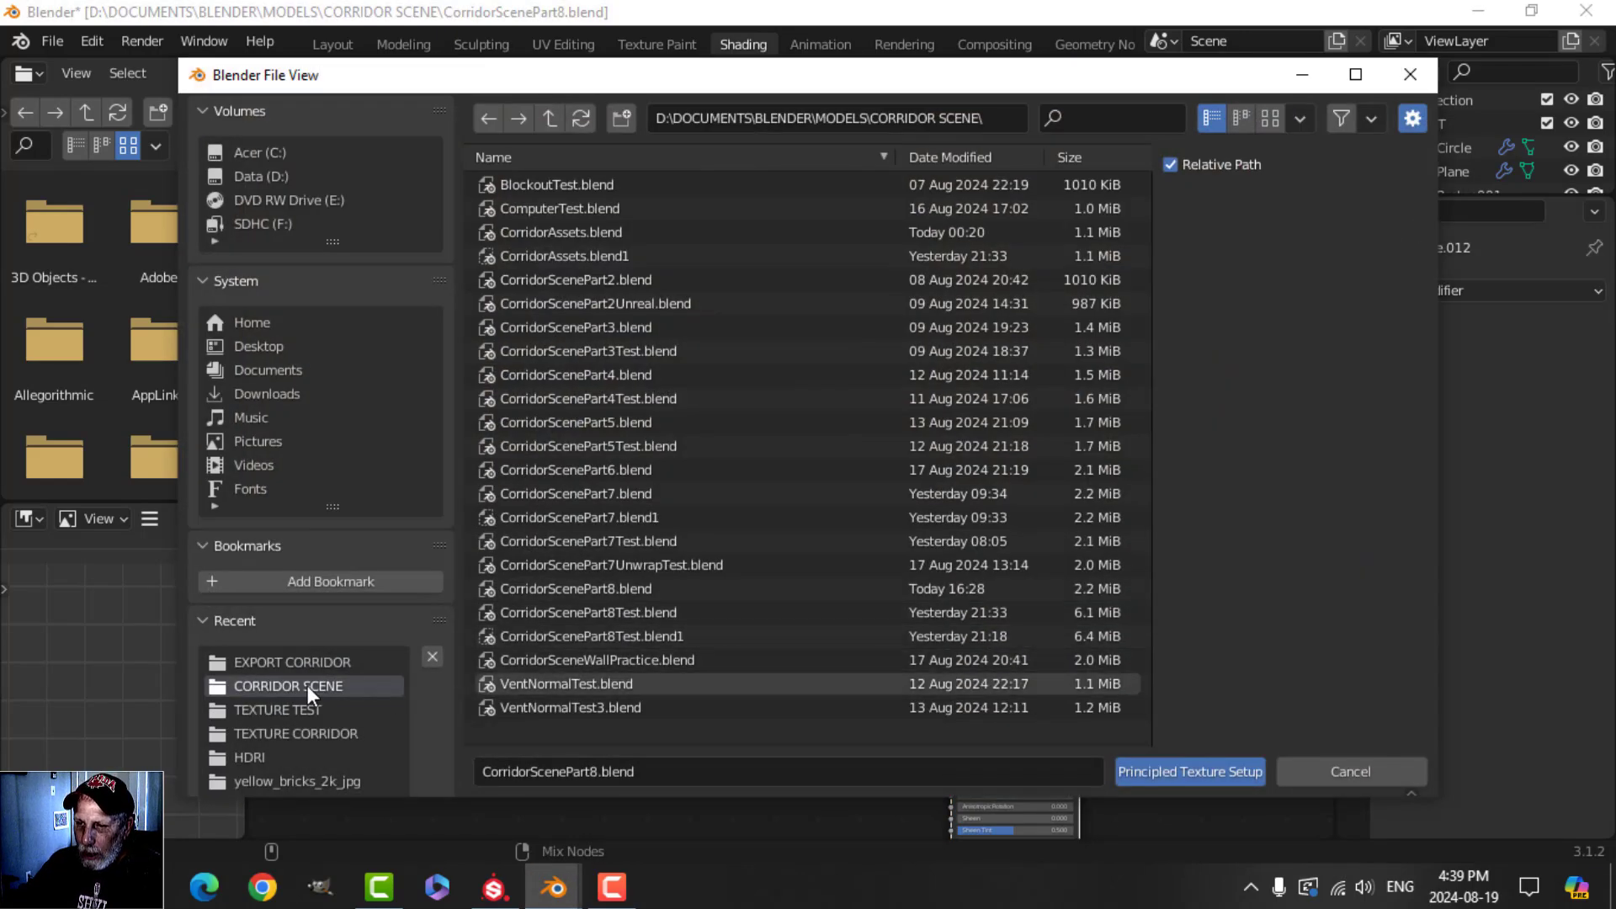
pyautogui.click(294, 732)
pyautogui.click(560, 184)
pyautogui.keyDown('shift'); pyautogui.click(549, 280); pyautogui.keyUp('shift')
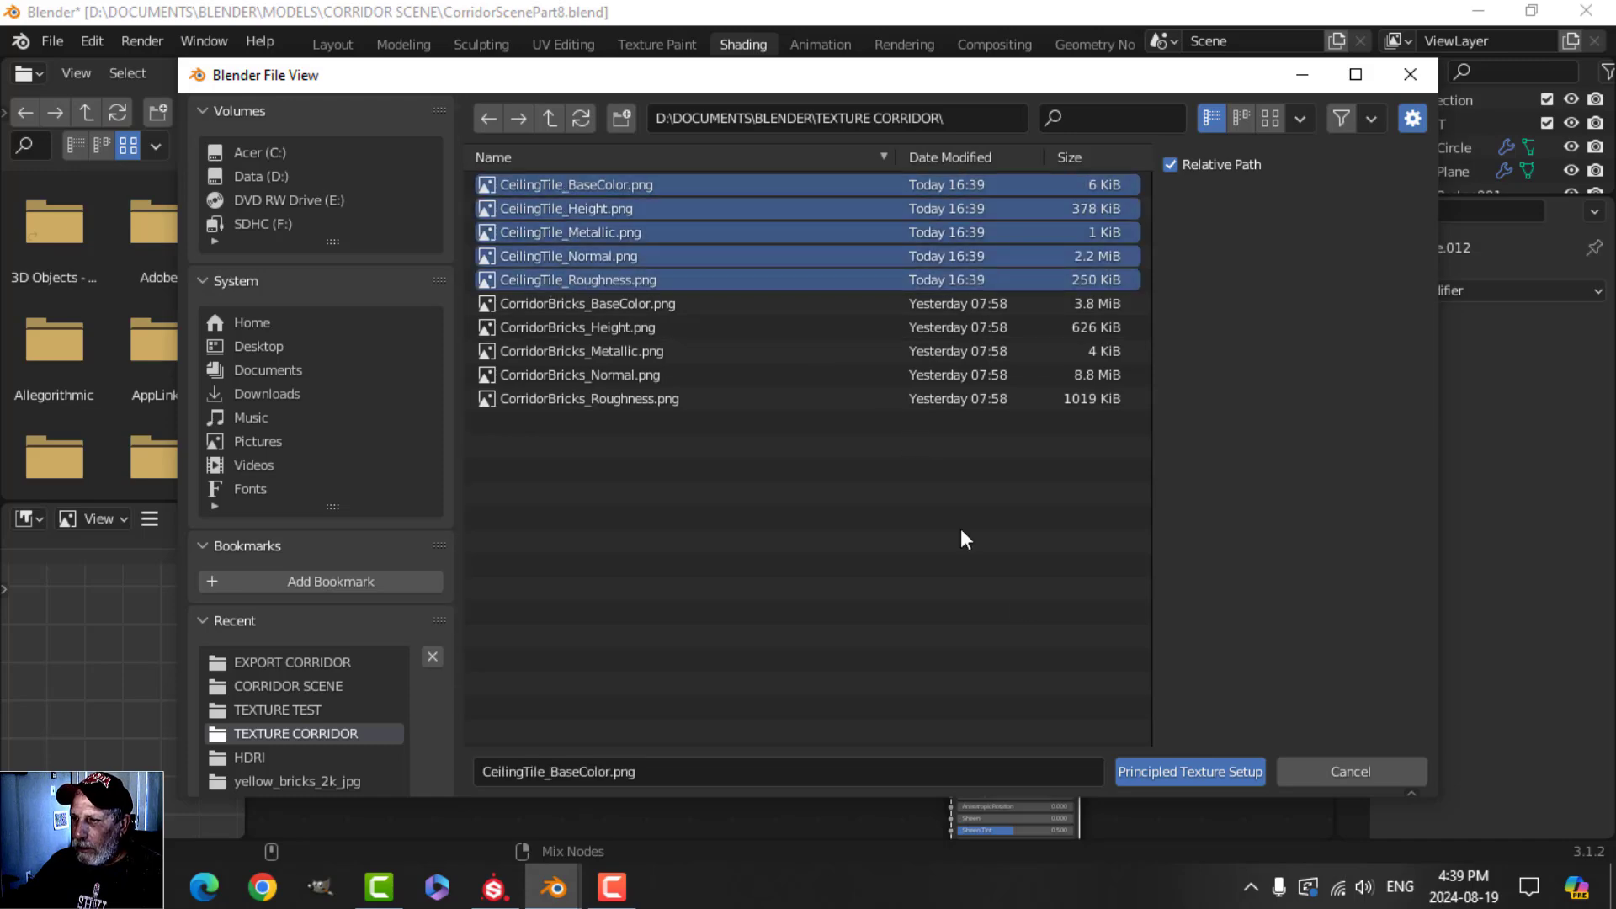
pyautogui.click(1142, 771)
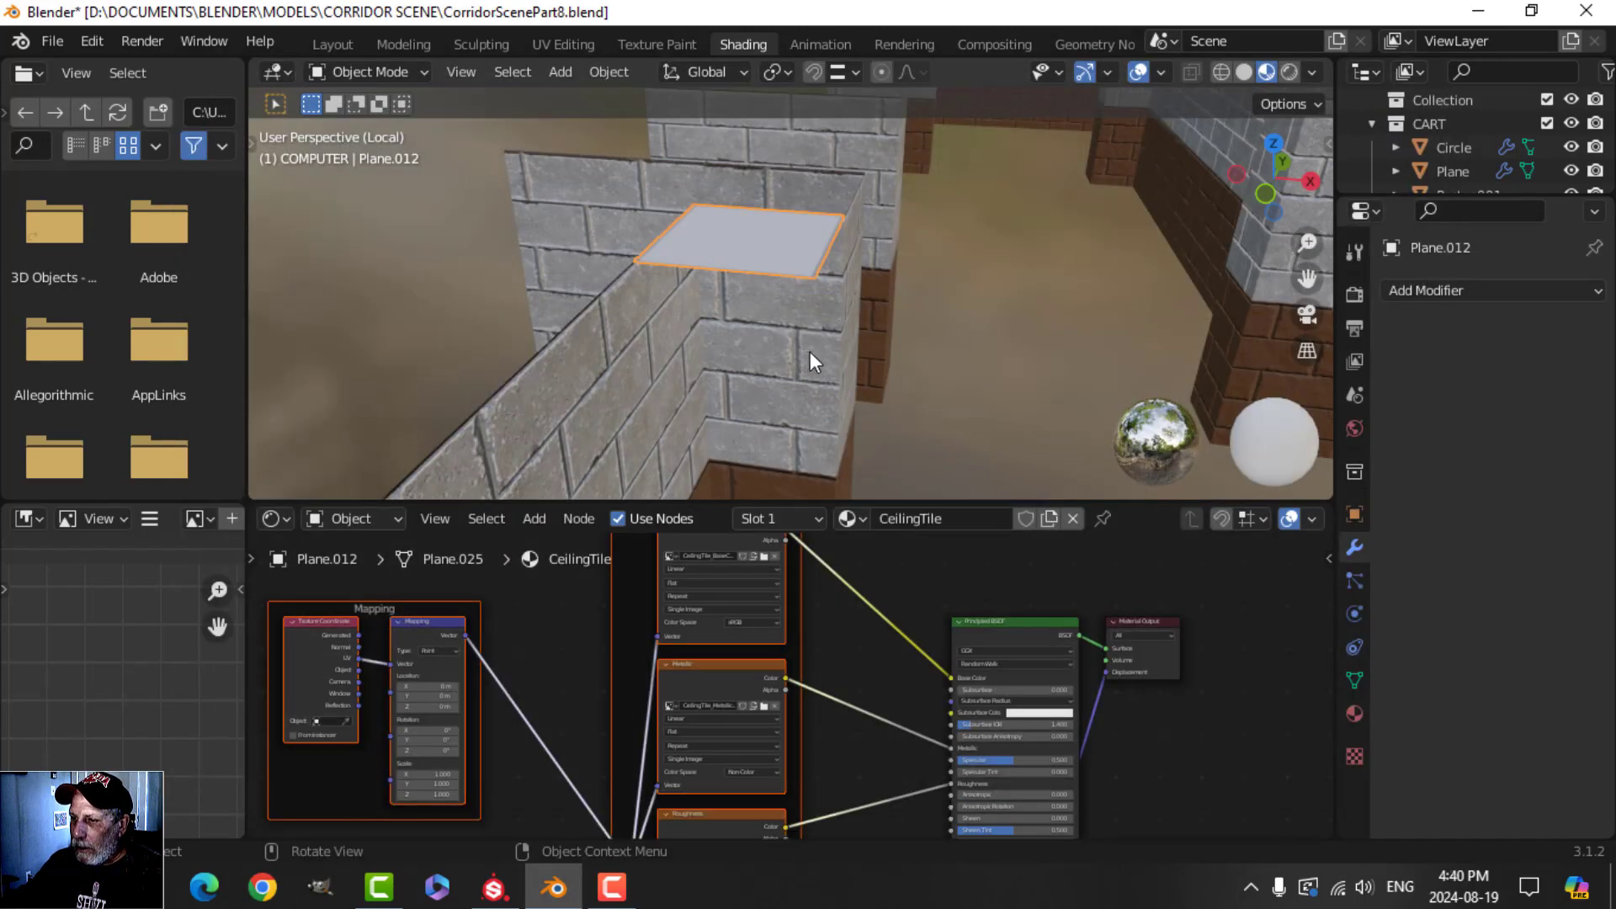
pyautogui.scroll(8, 810, 351)
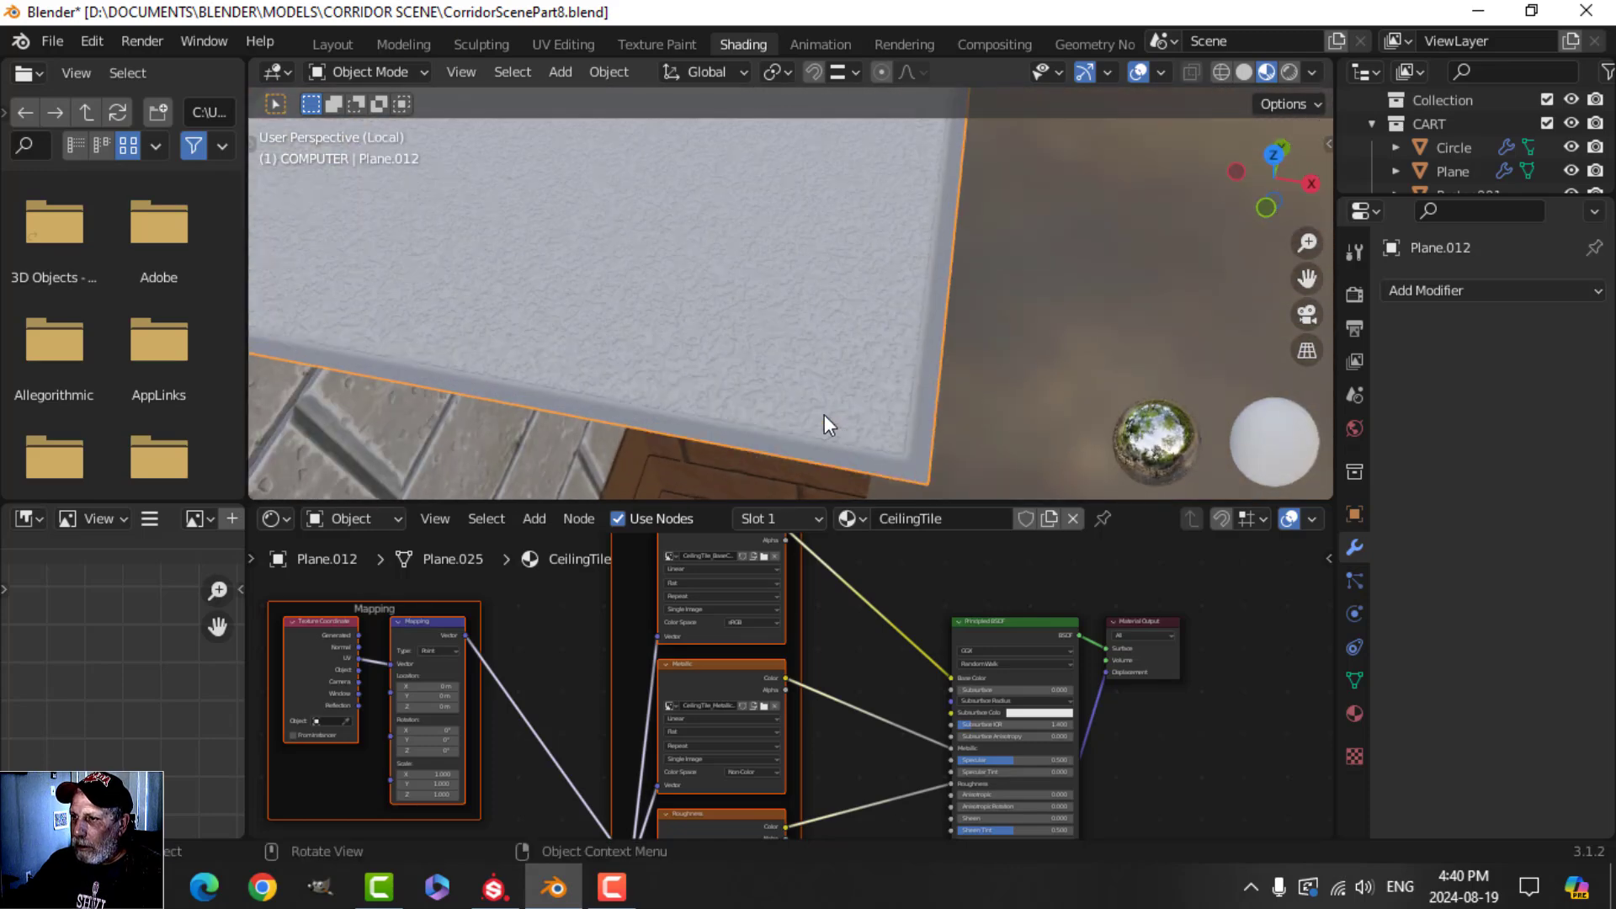
pyautogui.moveTo(895, 404); pyautogui.dragTo(820, 409, button='middle')
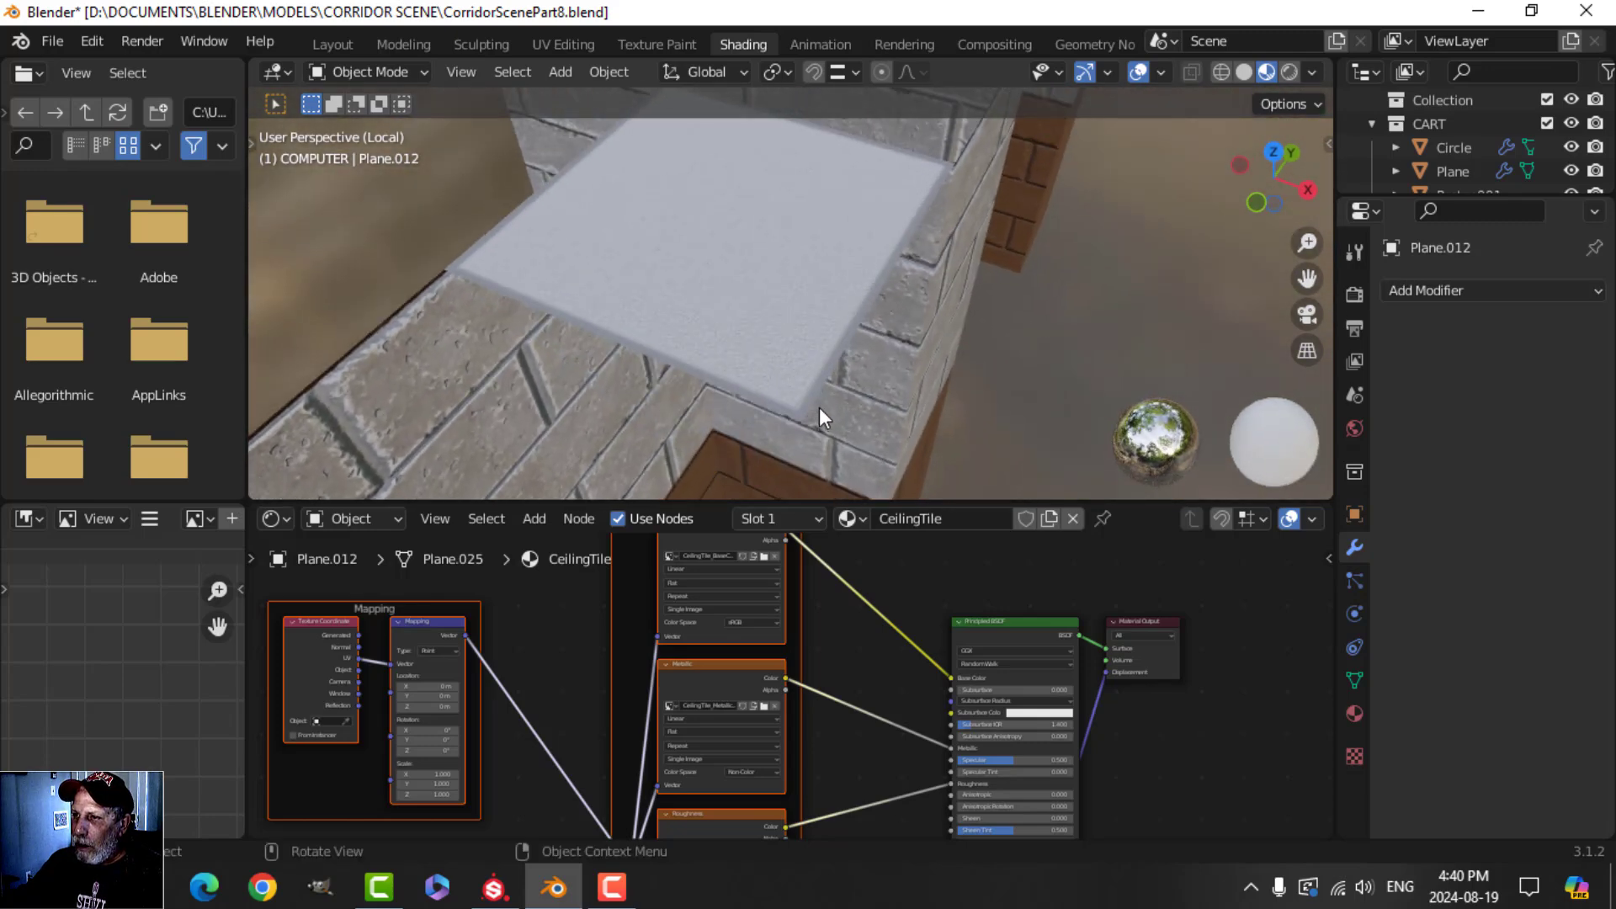
pyautogui.click(775, 298)
pyautogui.moveTo(836, 345); pyautogui.dragTo(810, 269, button='middle')
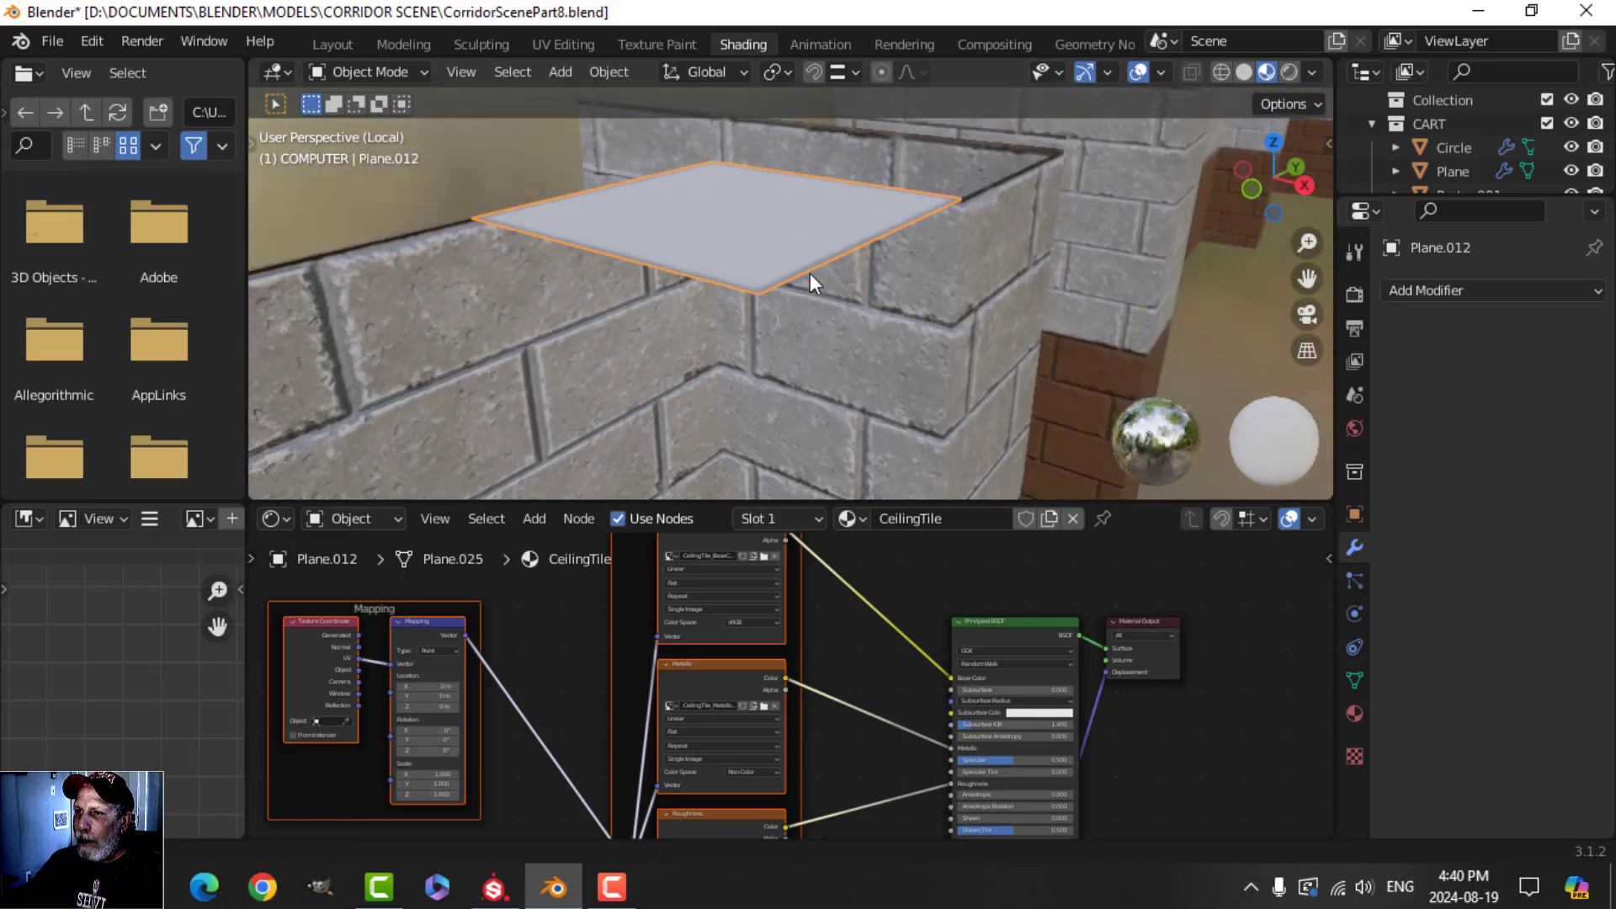
# Step: Switch to the Layout workspace, re-isolate the walls with the ceiling tile, and use Material Preview shading
pyautogui.click(322, 41)
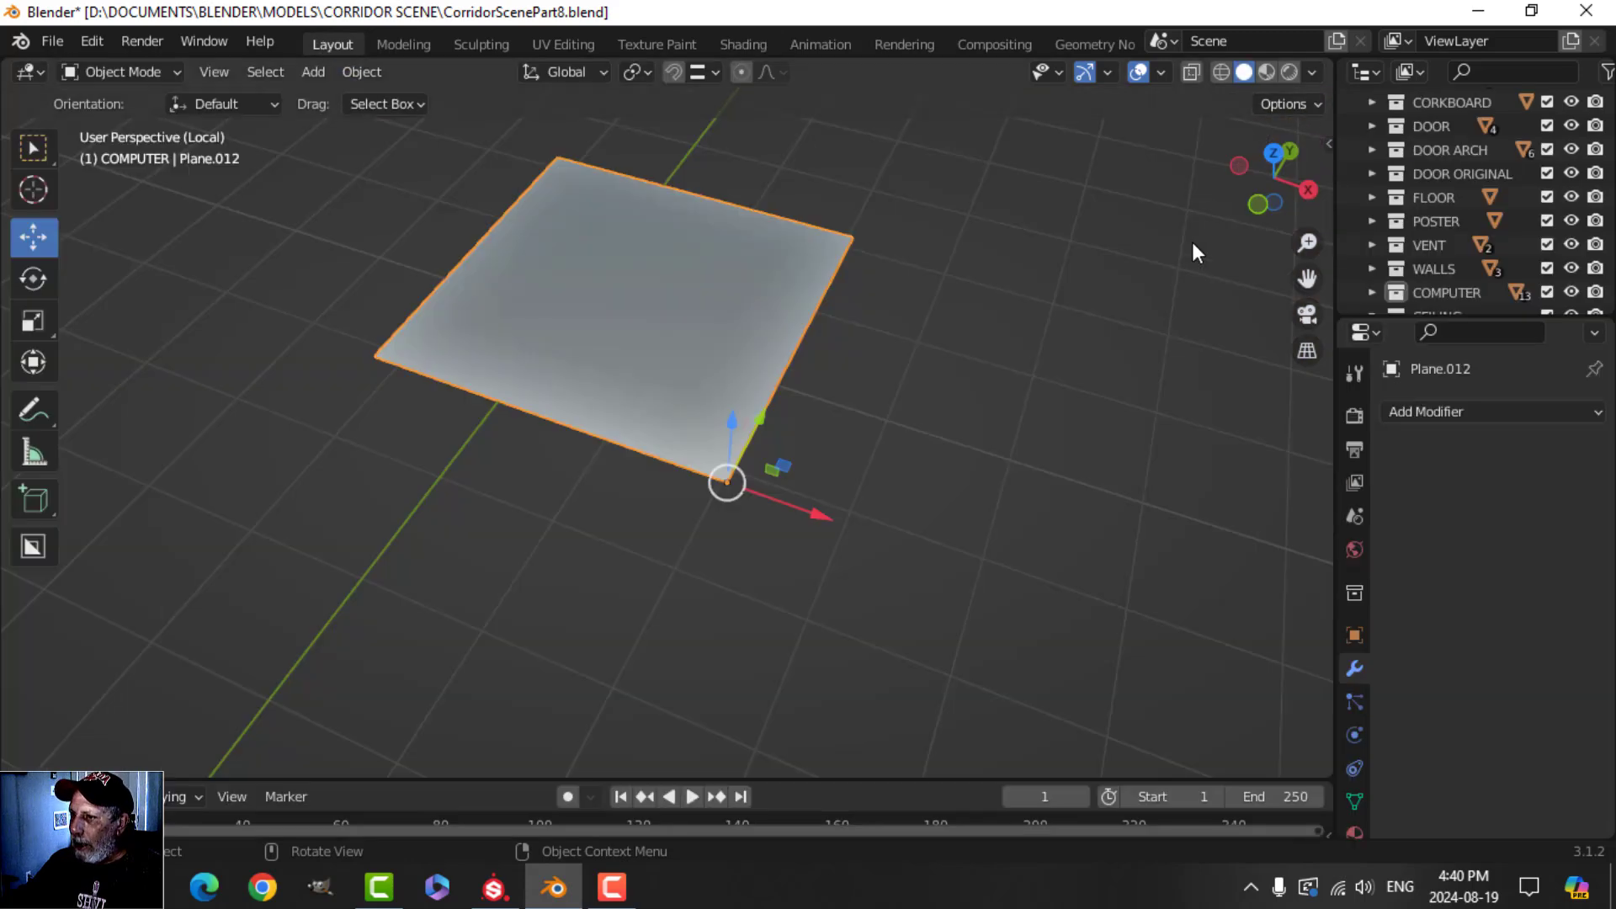
pyautogui.press('KP_Divide')
pyautogui.moveTo(987, 327); pyautogui.dragTo(847, 394, button='middle')
pyautogui.keyDown('shift'); pyautogui.click(600, 378); pyautogui.keyUp('shift')
pyautogui.press('KP_Divide')
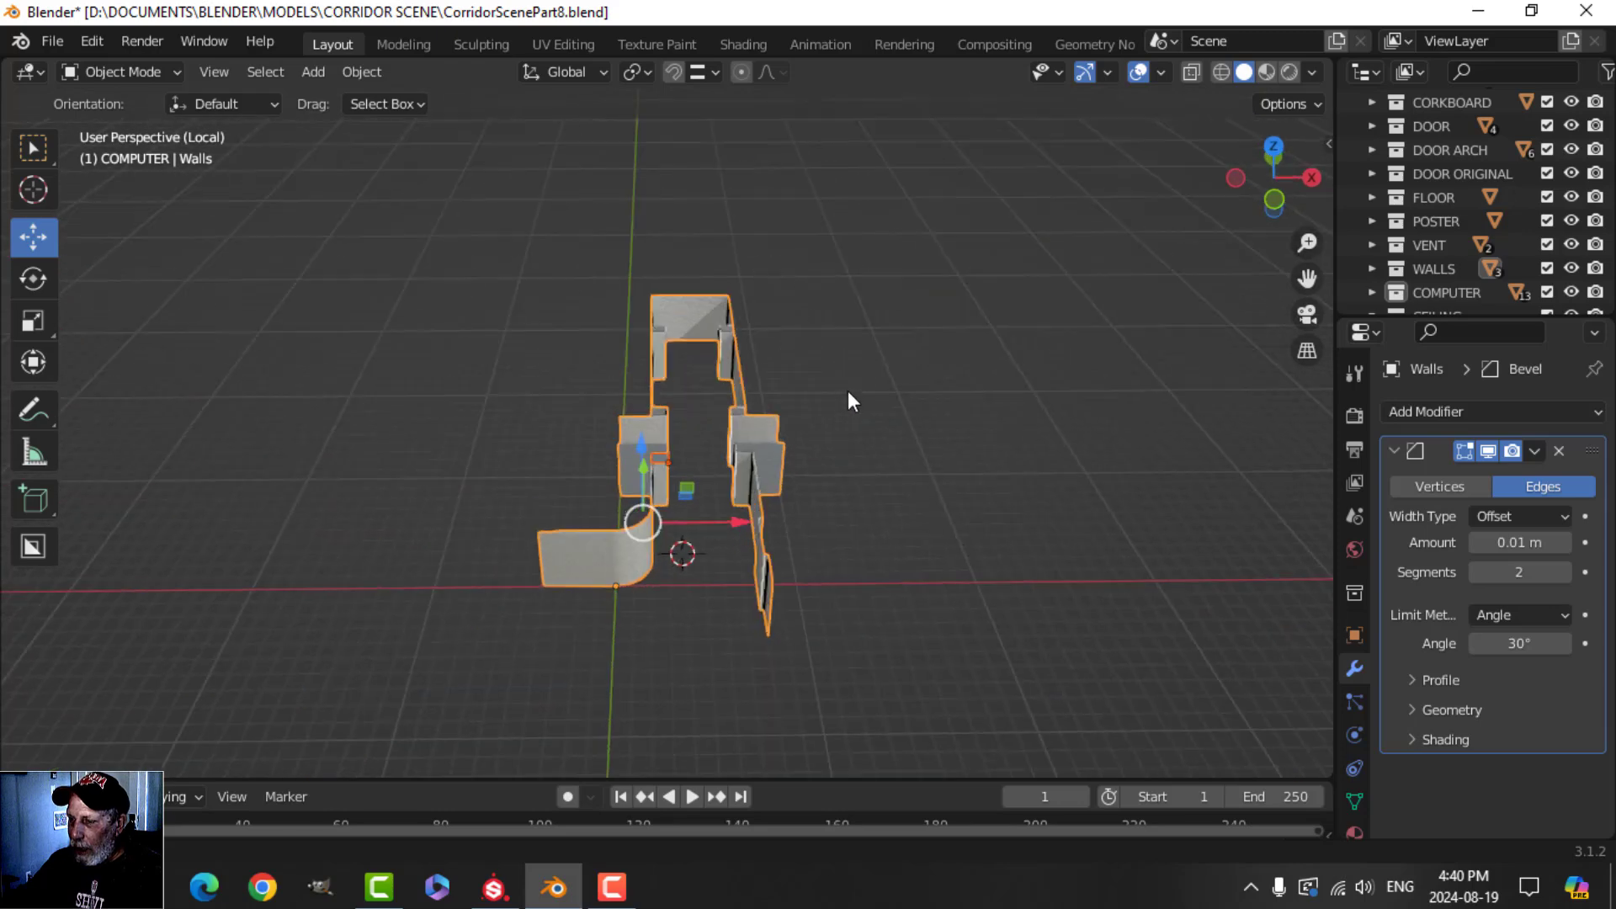
pyautogui.click(1266, 72)
pyautogui.scroll(10, 770, 448)
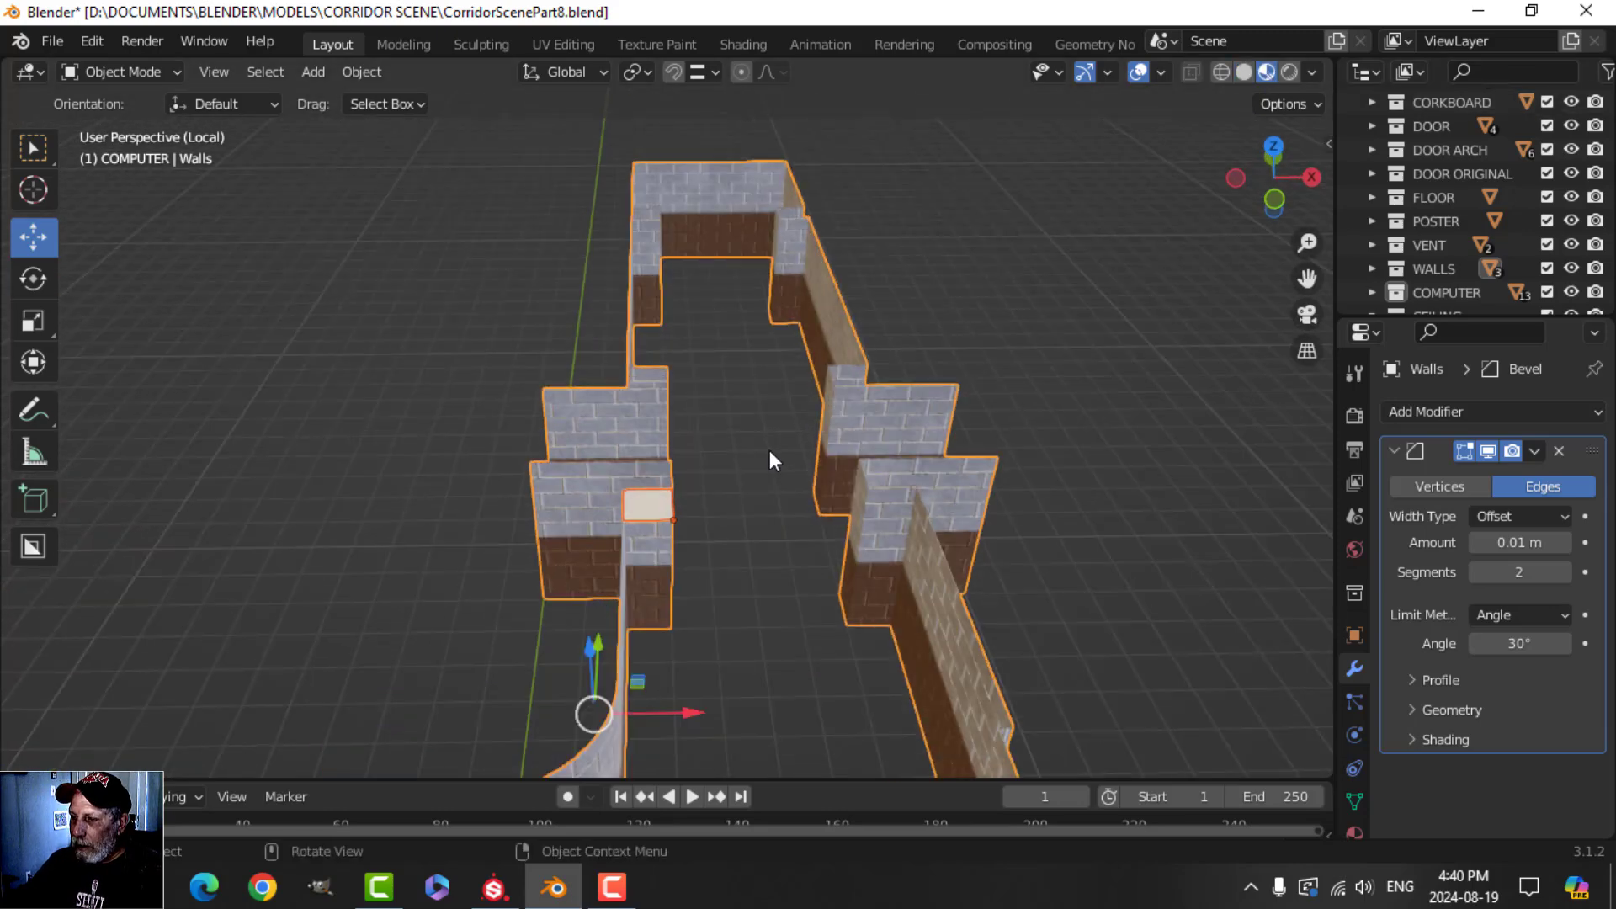
# Step: Flip the ceiling tile's face in Edit Mode by rotating it 180° about the X axis
pyautogui.moveTo(714, 562); pyautogui.dragTo(771, 370, button='middle')
pyautogui.click(588, 340)
pyautogui.press('Tab')
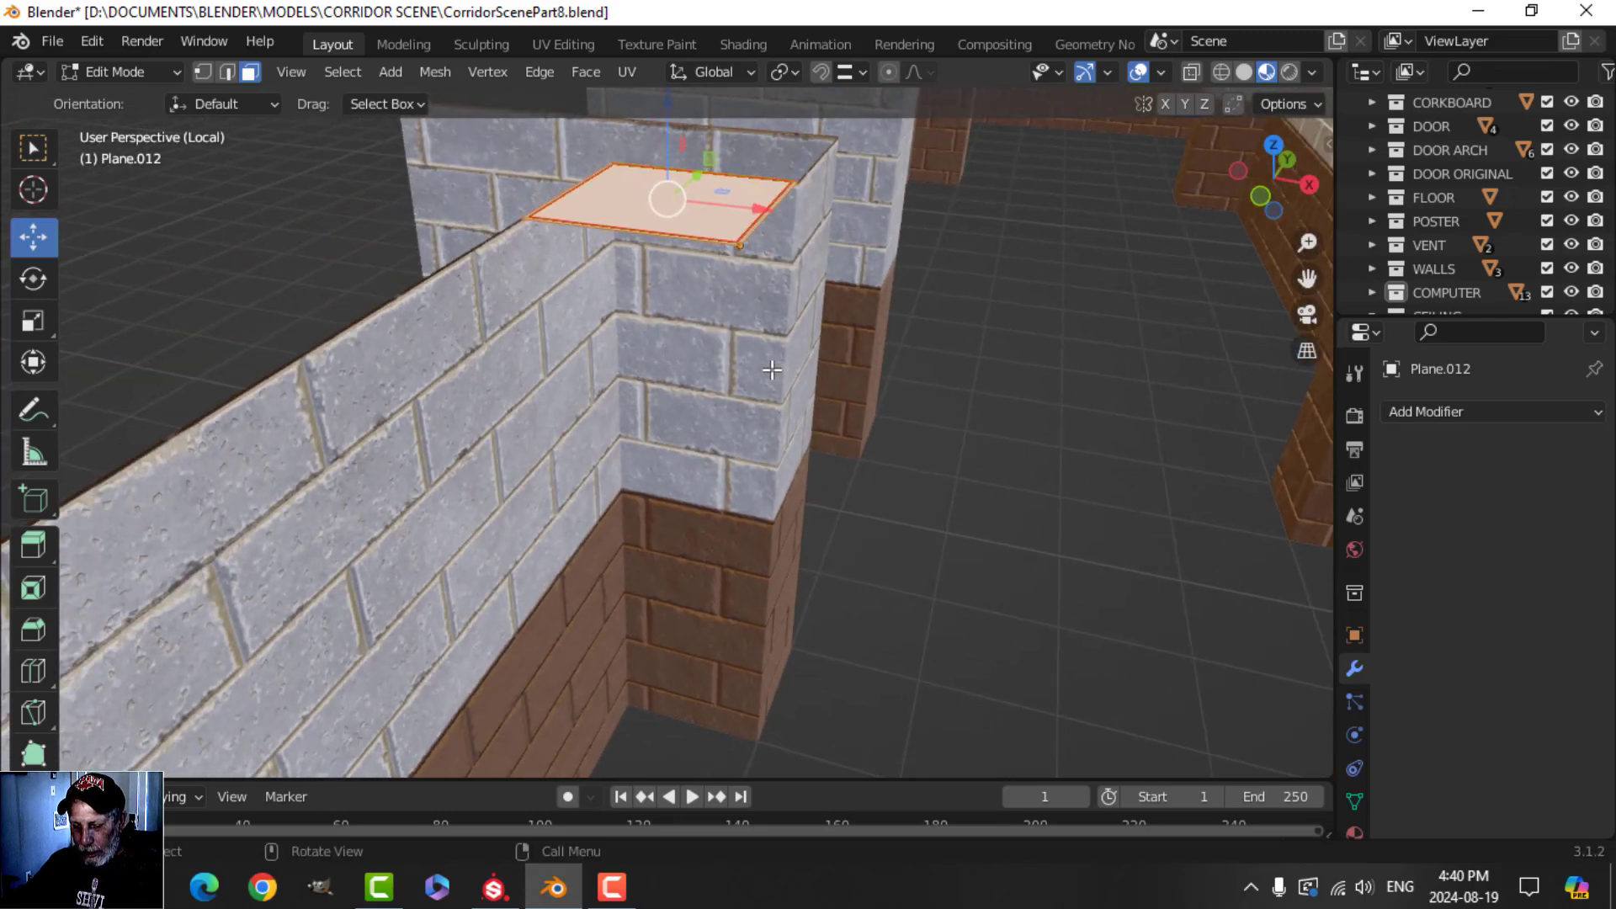
pyautogui.write('rx180')
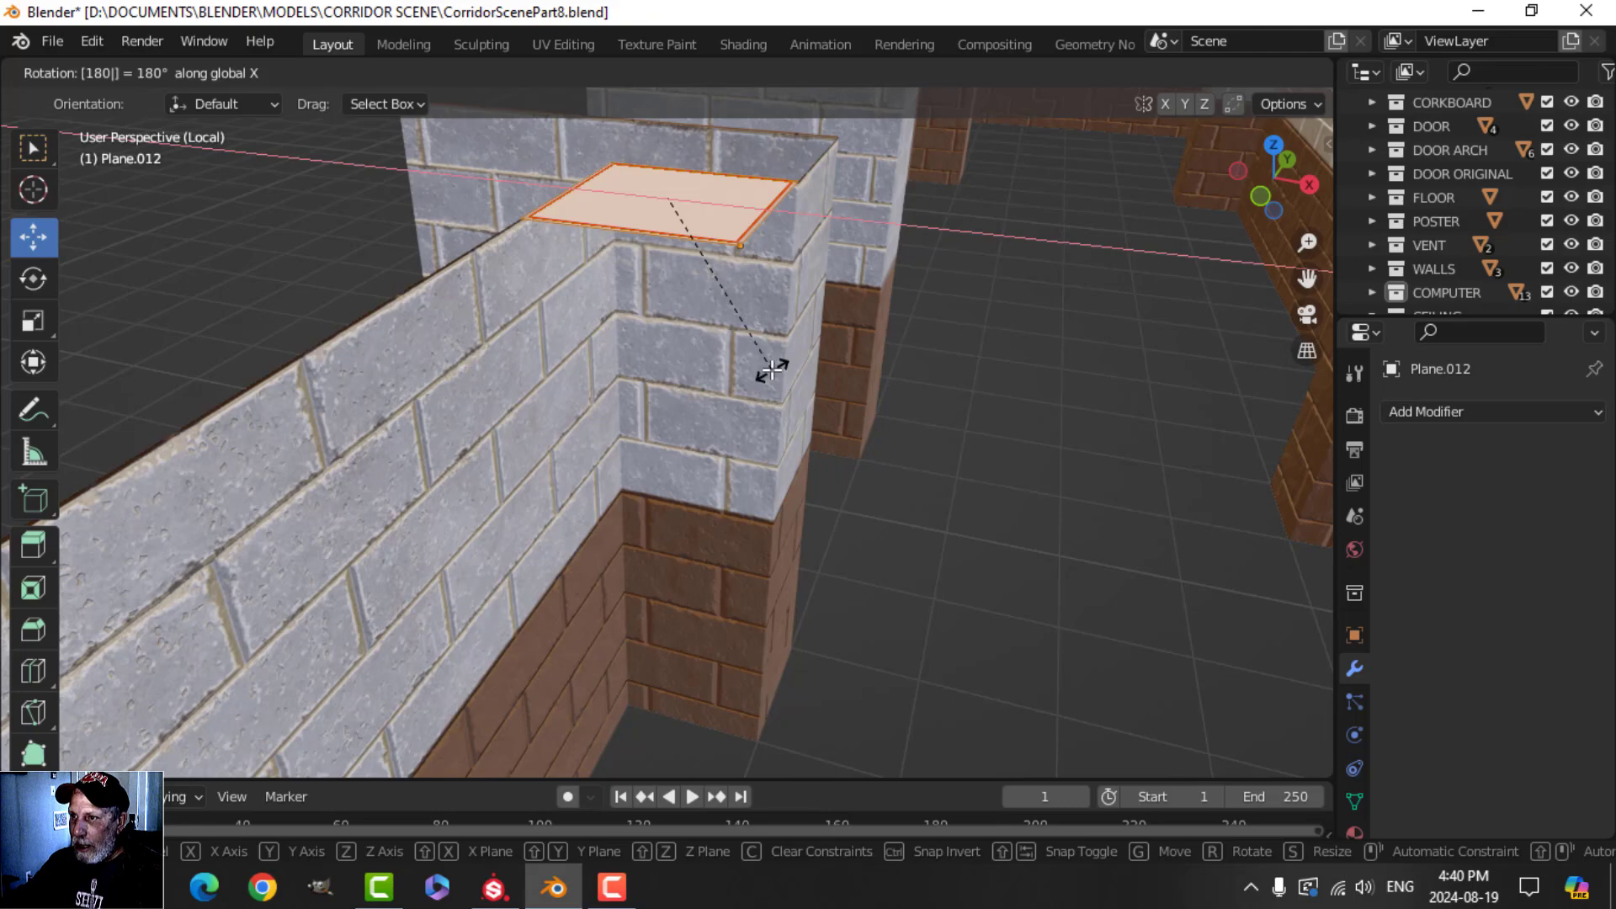
pyautogui.press('Return')
pyautogui.press('Tab')
# Step: Duplicate the ceiling tile along X and snap the copy edge to edge with the original
pyautogui.moveTo(787, 352); pyautogui.dragTo(821, 473, button='middle')
pyautogui.scroll(4, 793, 368)
pyautogui.keyDown('shift'); pyautogui.moveTo(793, 368); pyautogui.dragTo(836, 387, button='middle'); pyautogui.keyUp('shift')
pyautogui.click(714, 385)
pyautogui.hotkey('shift', 'd')
pyautogui.press('x')
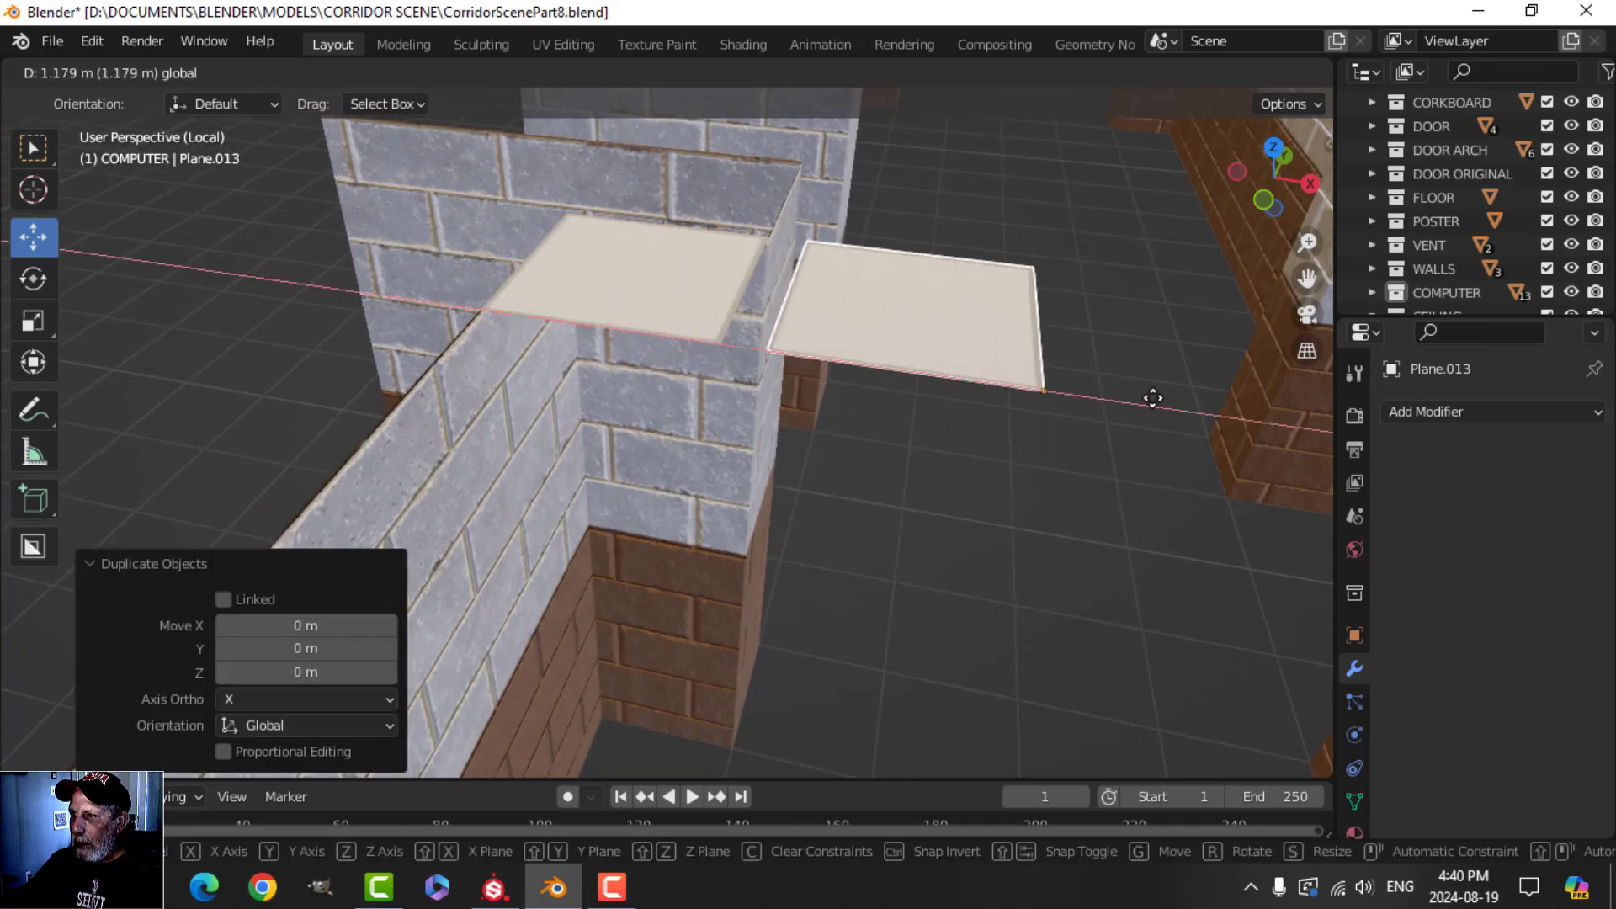
pyautogui.click(1102, 404)
pyautogui.moveTo(1151, 410); pyautogui.dragTo(779, 349)
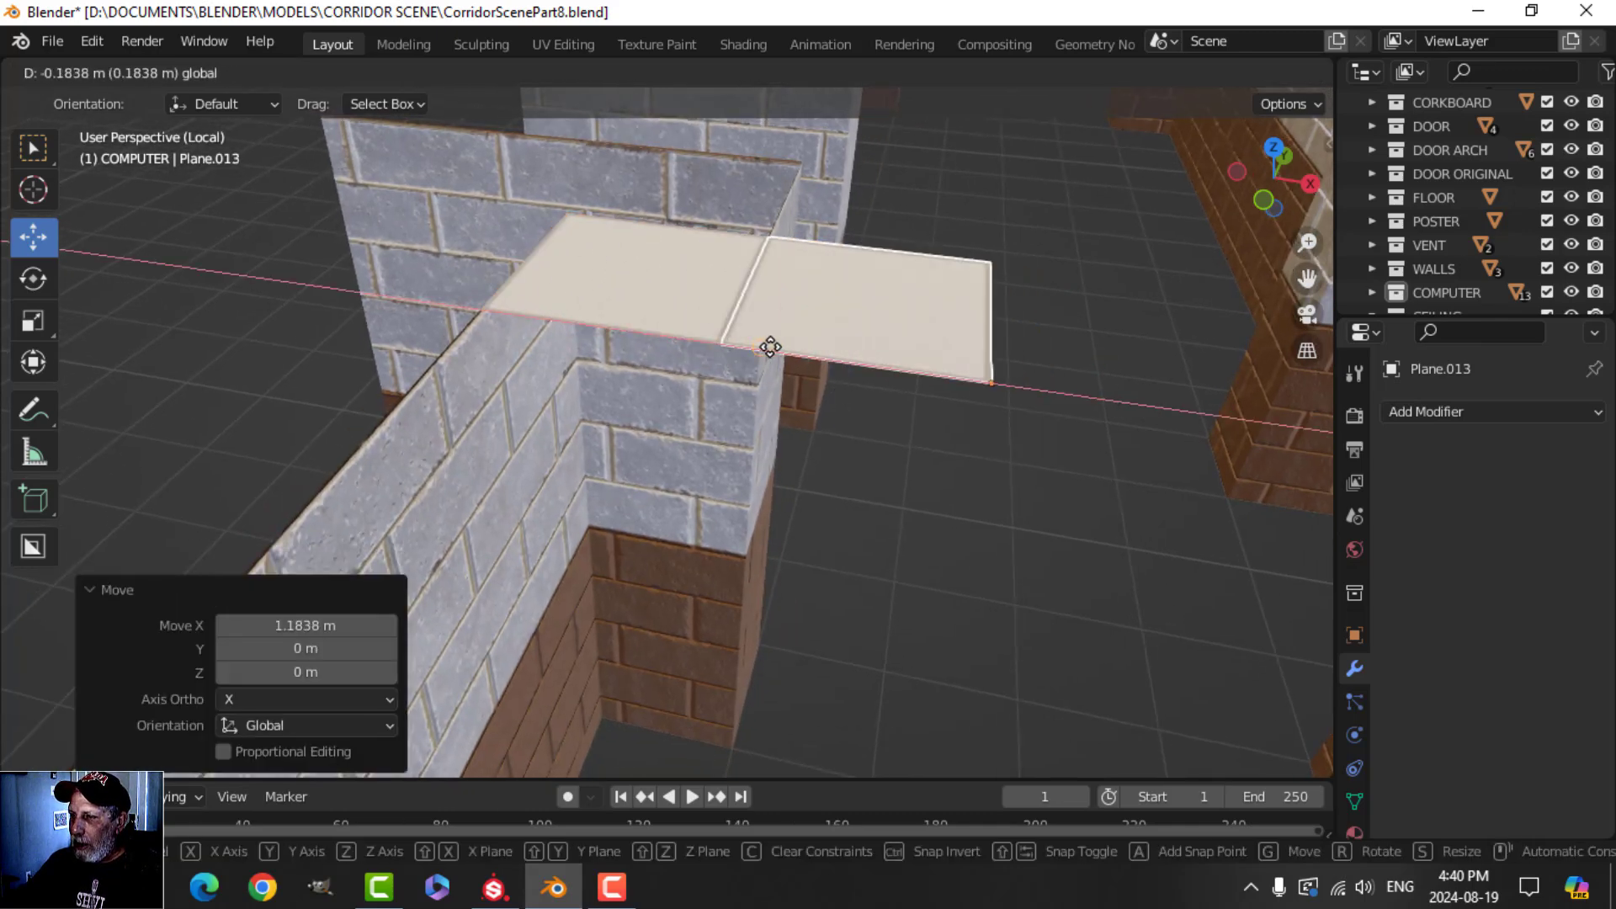
pyautogui.click(773, 347)
pyautogui.scroll(10, 800, 361)
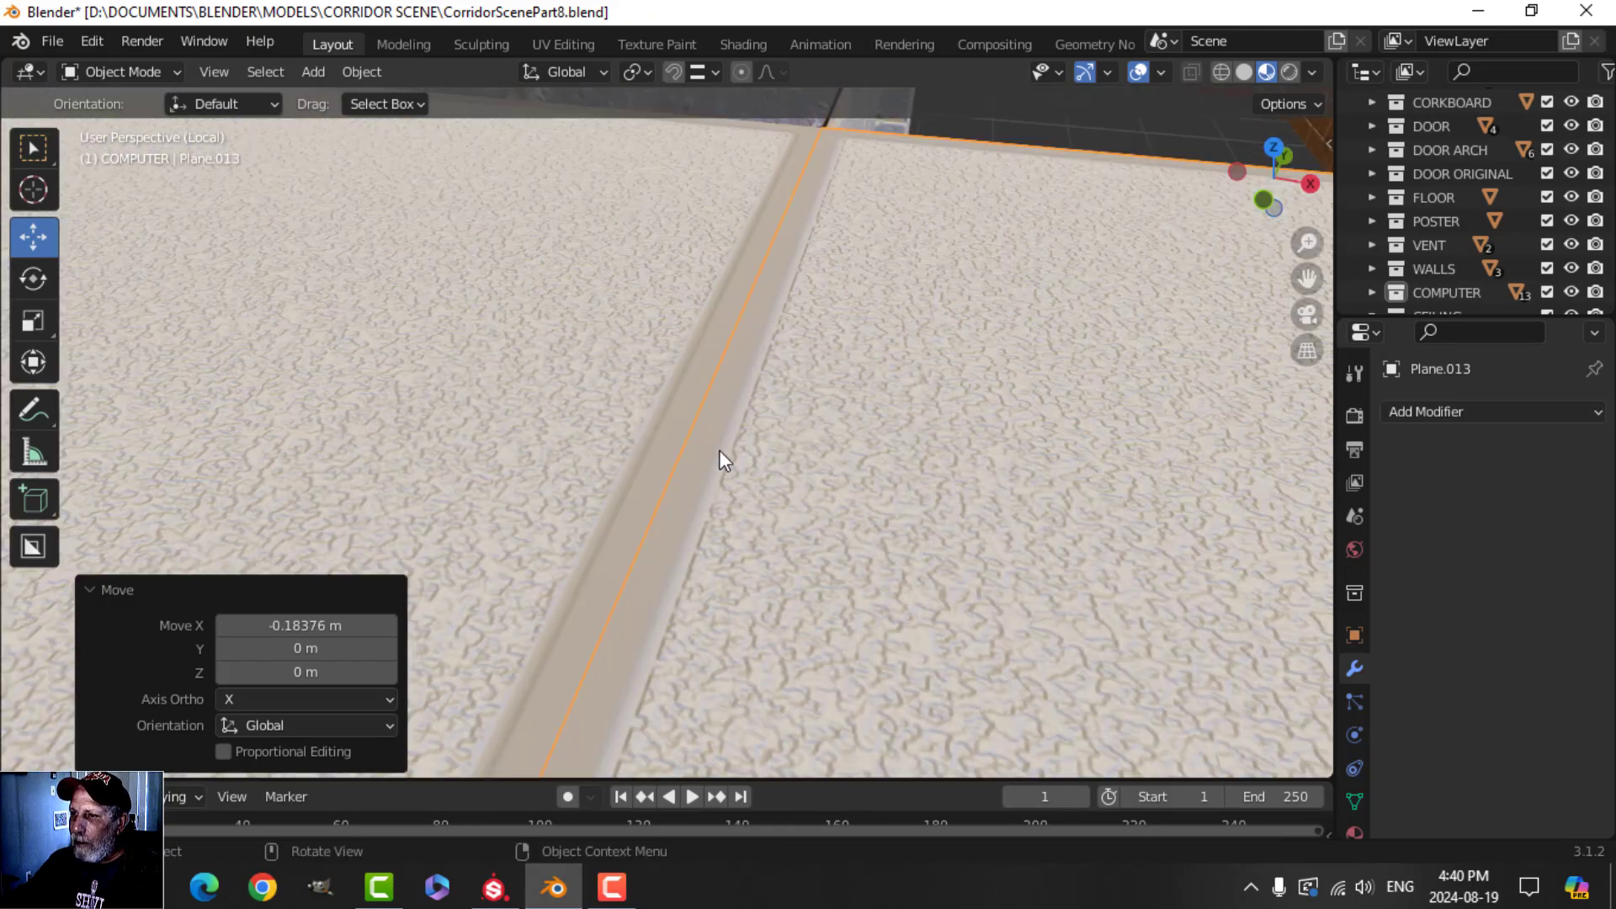
pyautogui.scroll(-8, 733, 413)
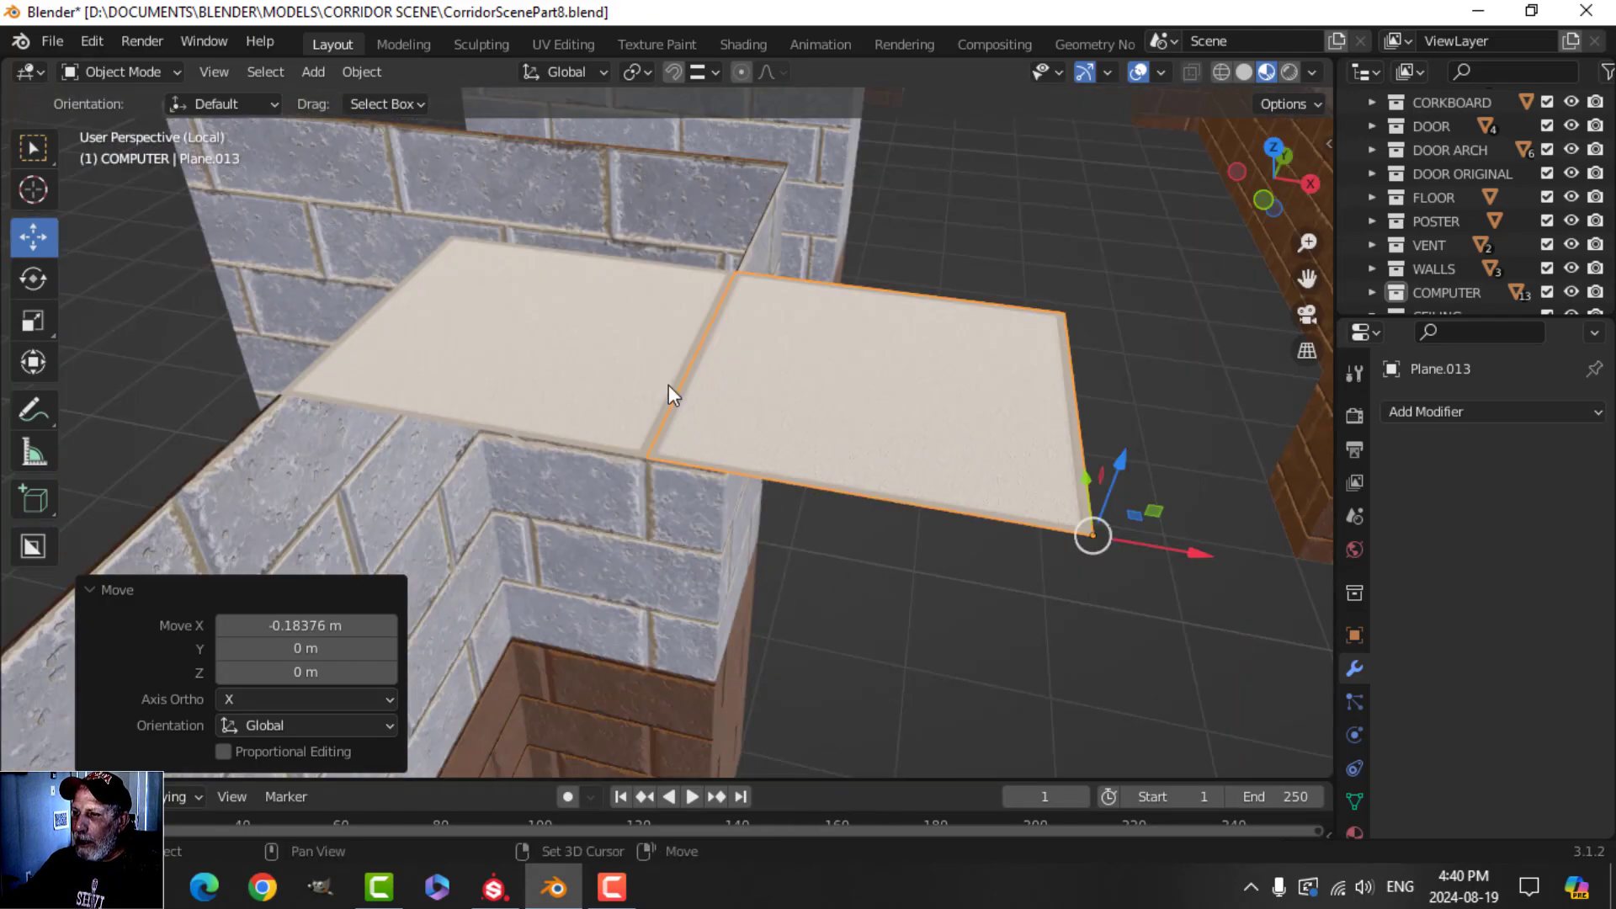
# Step: Duplicate both ceiling tiles and move the copies about 1.41 m along X
pyautogui.keyDown('shift'); pyautogui.click(771, 407); pyautogui.keyUp('shift')
pyautogui.keyDown('shift'); pyautogui.moveTo(829, 406); pyautogui.dragTo(741, 377, button='middle'); pyautogui.keyUp('shift')
pyautogui.hotkey('shift', 'd')
pyautogui.press('Escape')
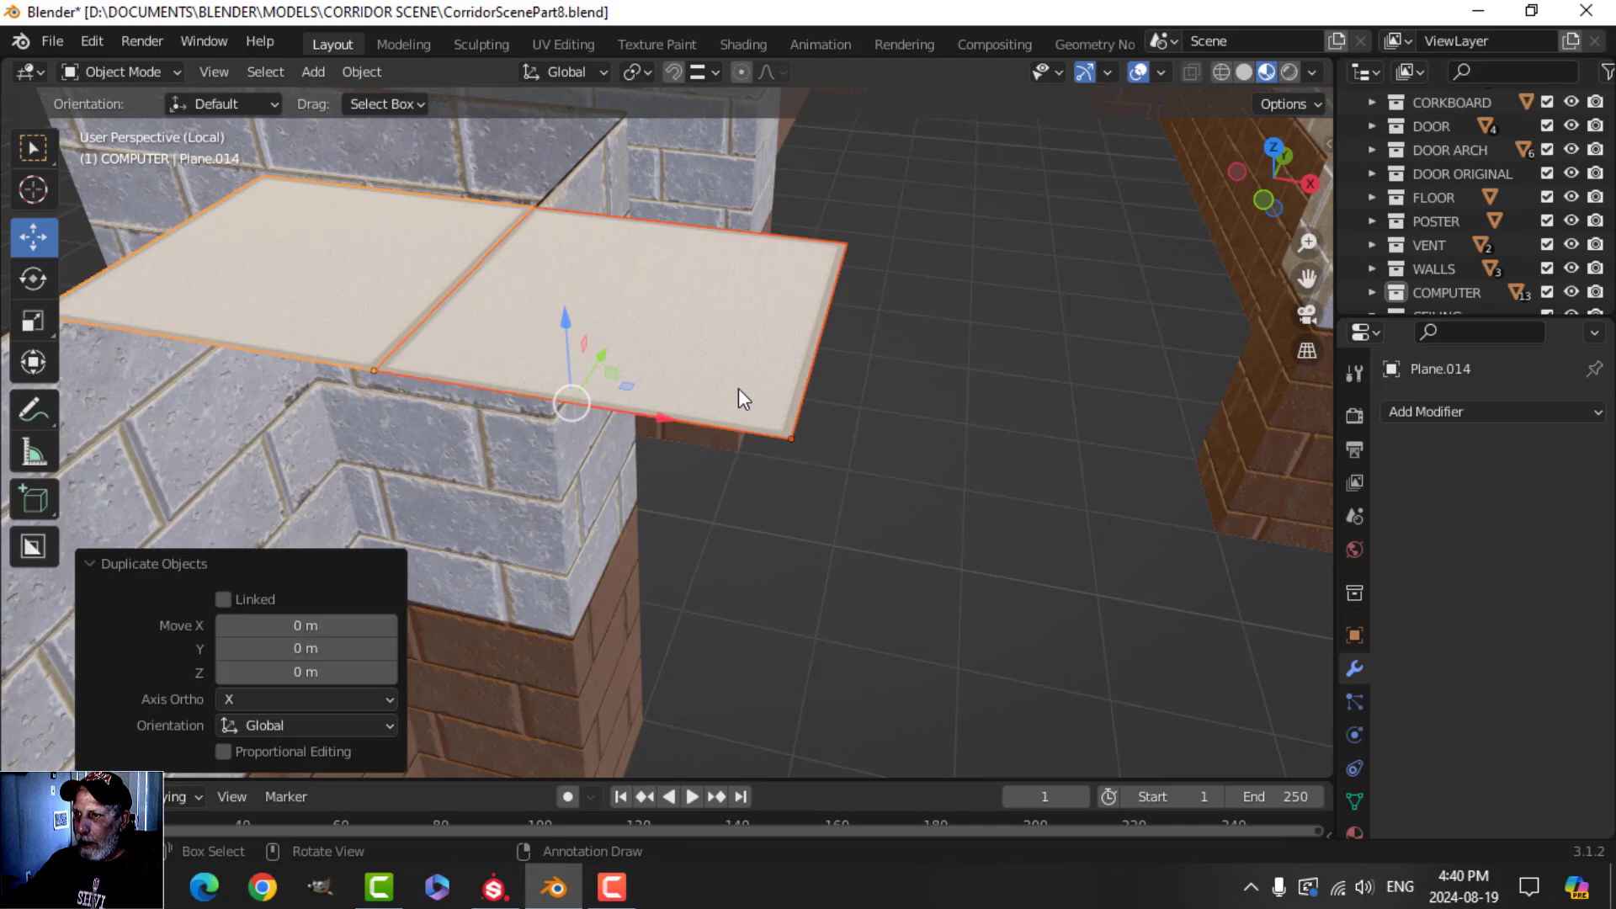
pyautogui.moveTo(655, 417); pyautogui.dragTo(1334, 526)
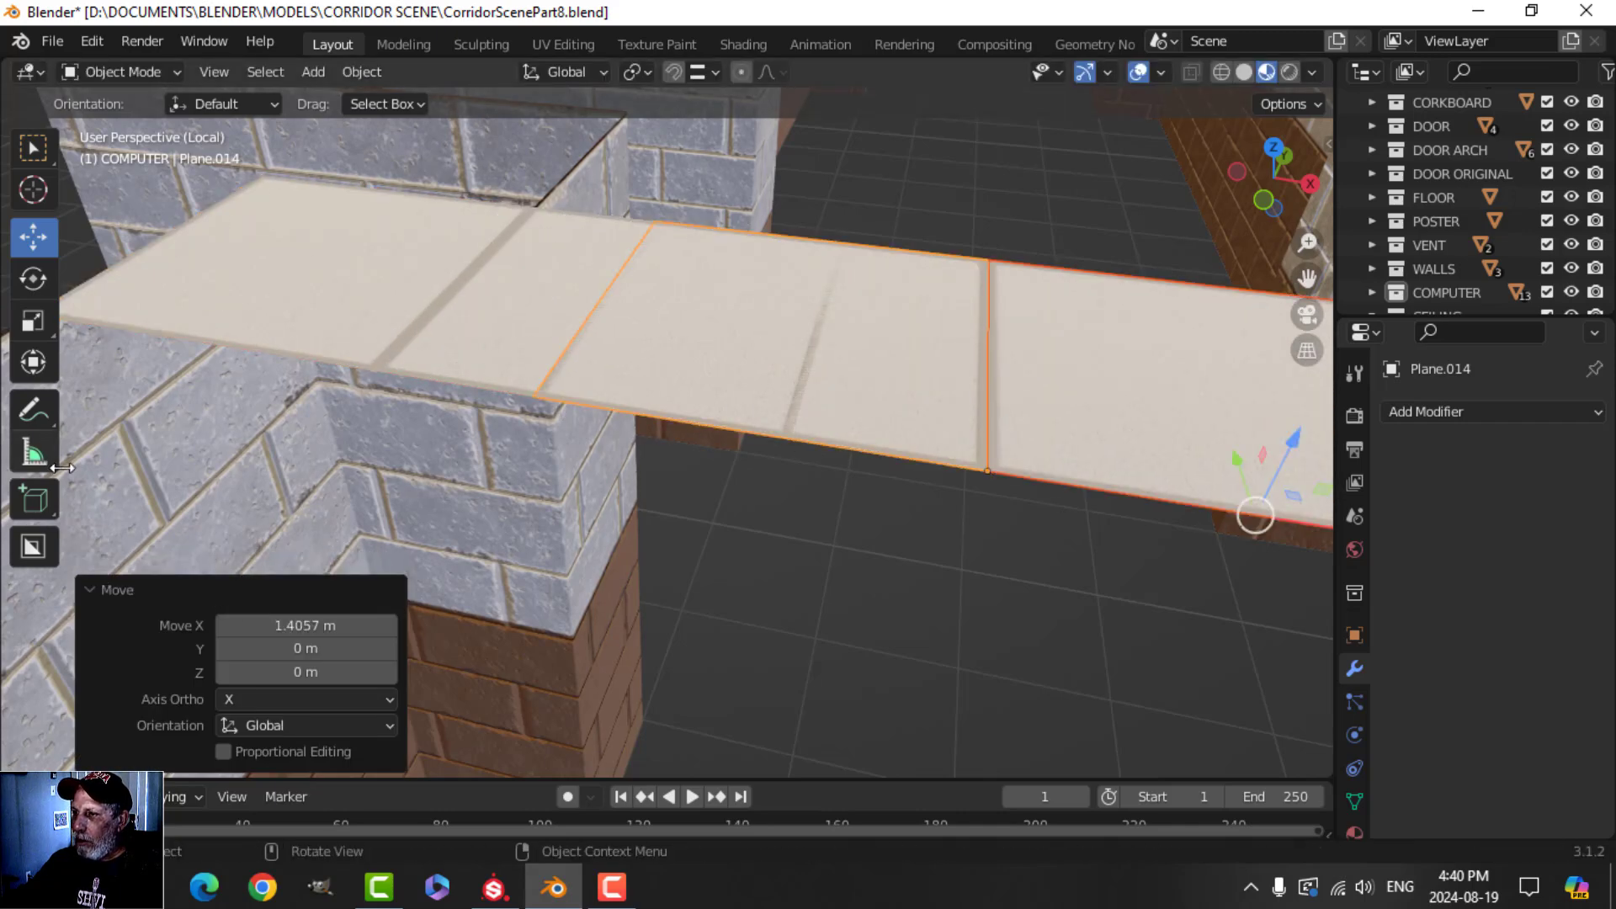
# Step: Reposition the copied tile pair along X so its edge meets the end of the first pair
pyautogui.scroll(-6, 644, 498)
pyautogui.scroll(3, 640, 503)
pyautogui.moveTo(730, 477); pyautogui.dragTo(492, 434)
pyautogui.scroll(10, 552, 512)
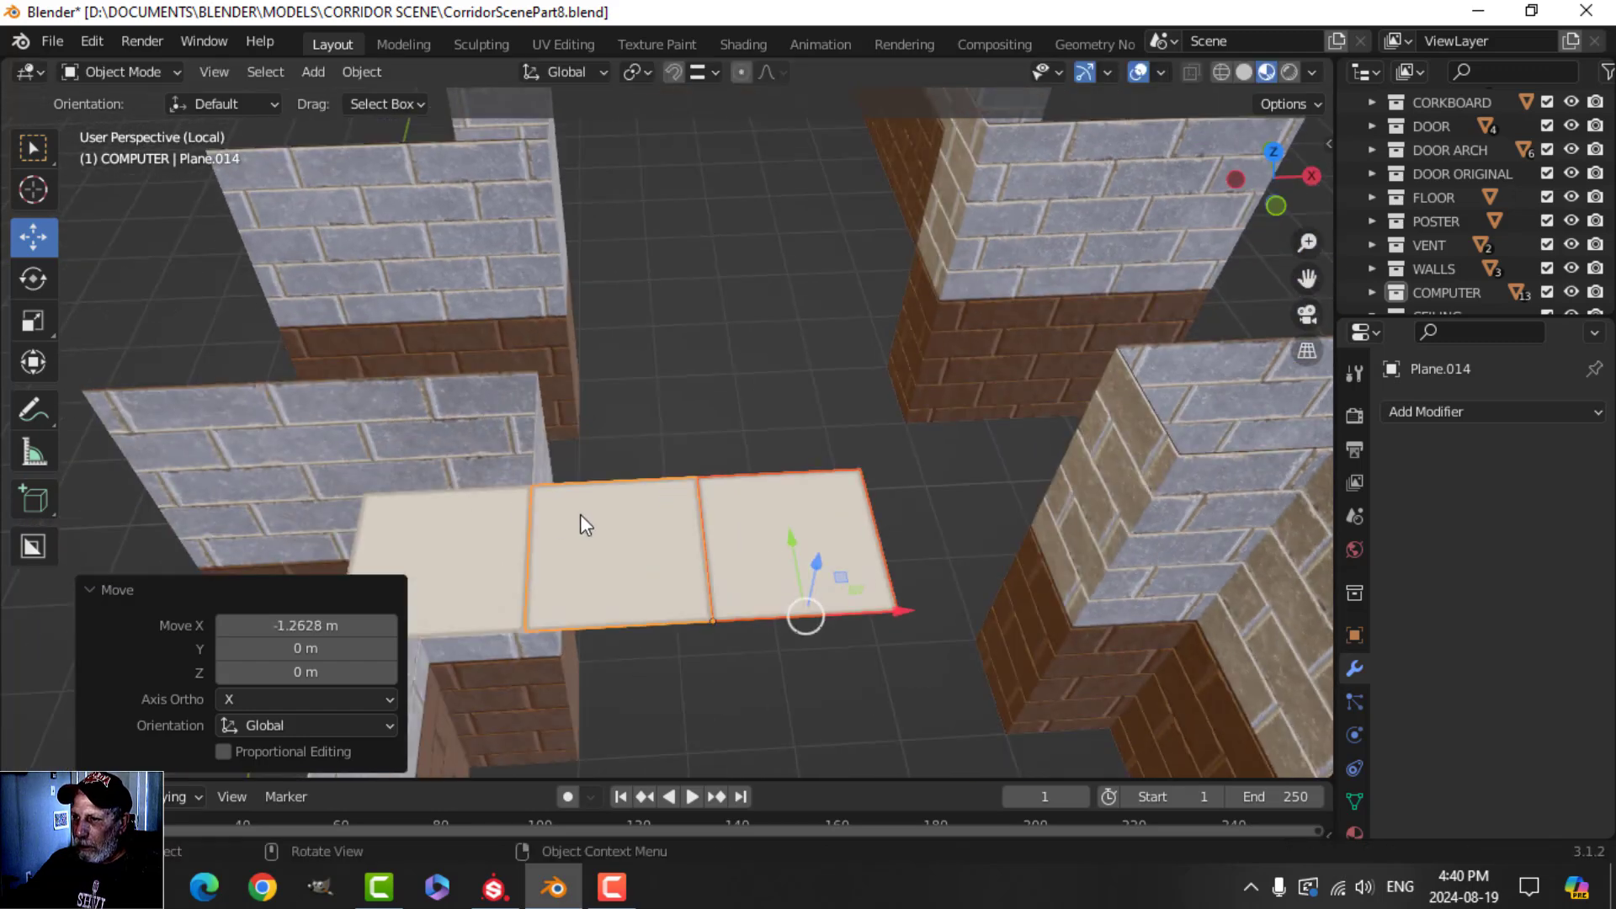
pyautogui.scroll(-3, 560, 403)
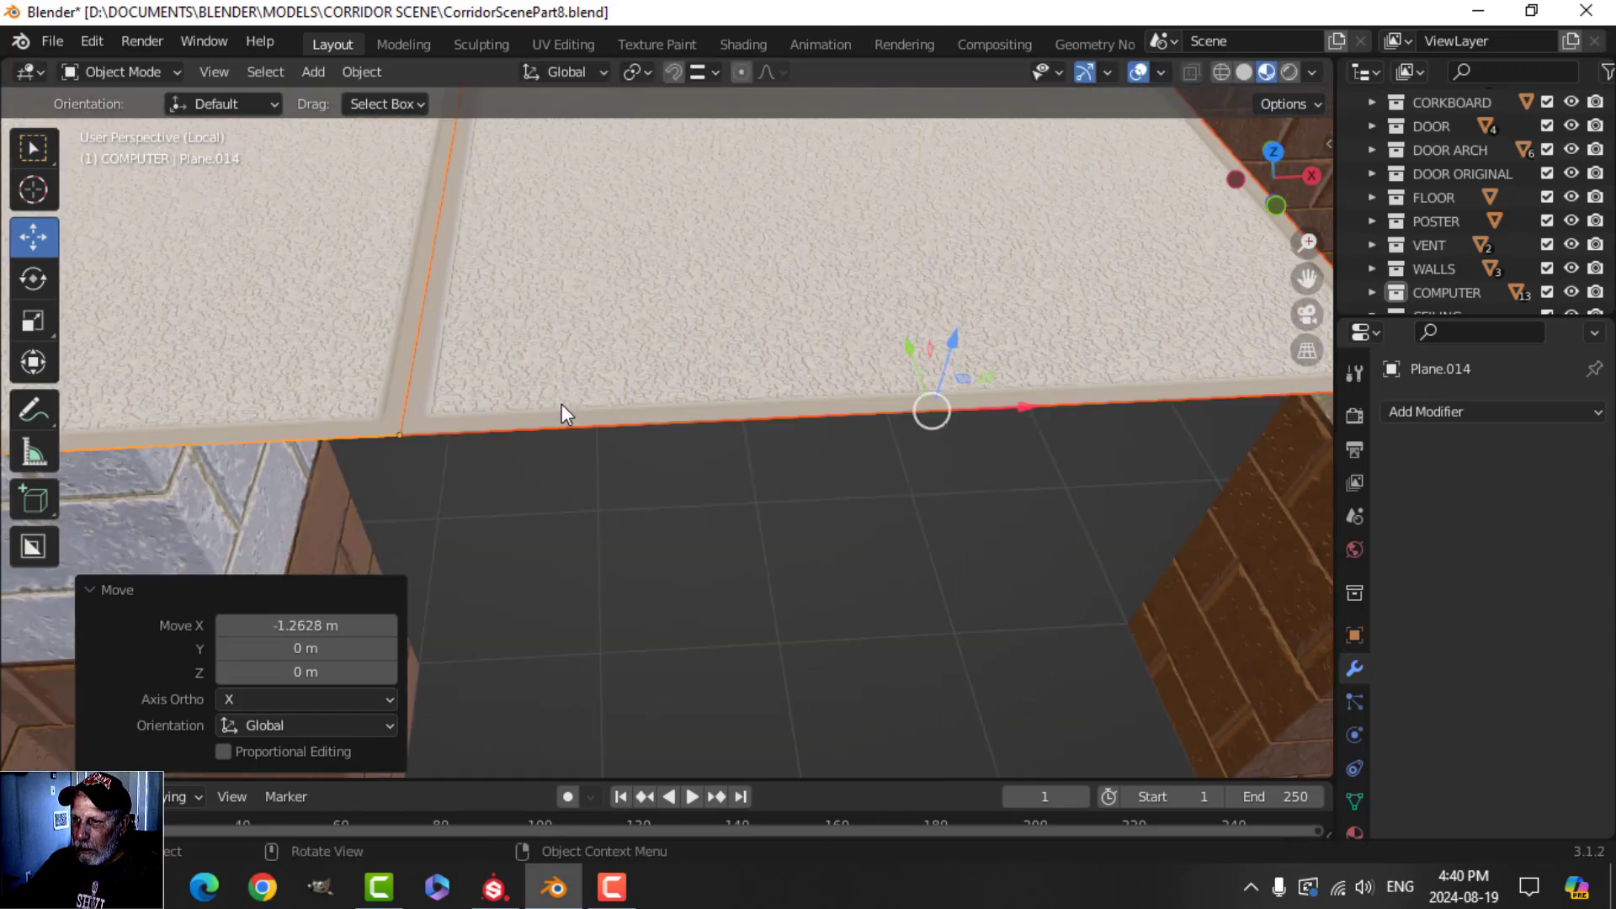
pyautogui.scroll(-5, 562, 404)
pyautogui.scroll(-3, 544, 414)
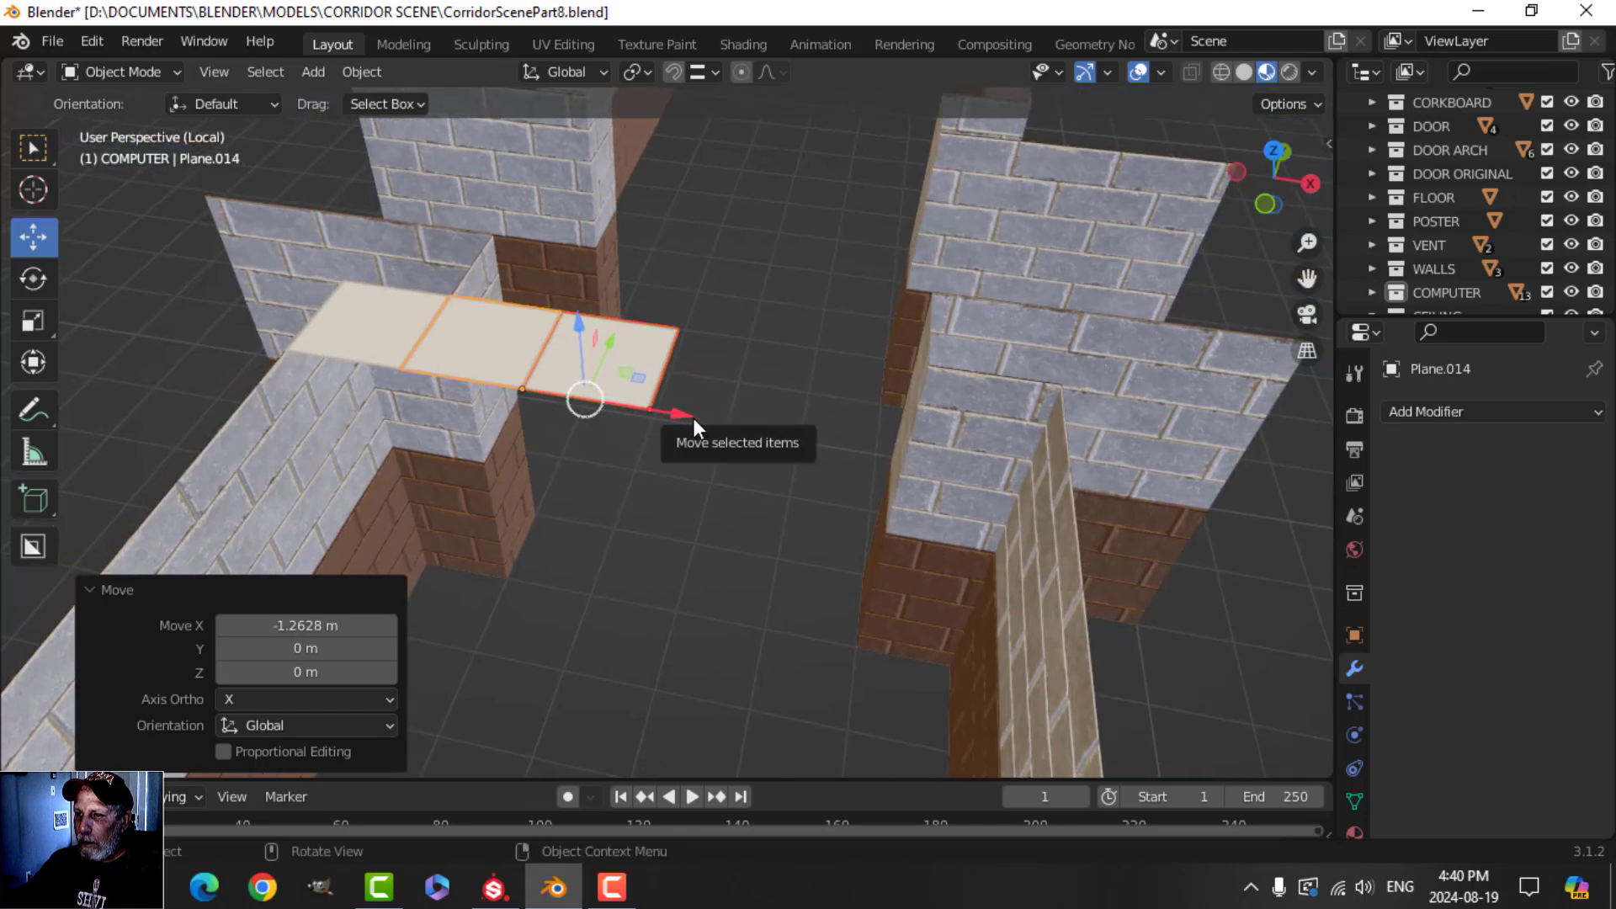
pyautogui.moveTo(687, 414); pyautogui.dragTo(564, 431)
pyautogui.scroll(4, 583, 432)
pyautogui.keyDown('shift'); pyautogui.moveTo(582, 432); pyautogui.dragTo(446, 401, button='middle'); pyautogui.keyUp('shift')
pyautogui.scroll(-5, 446, 402)
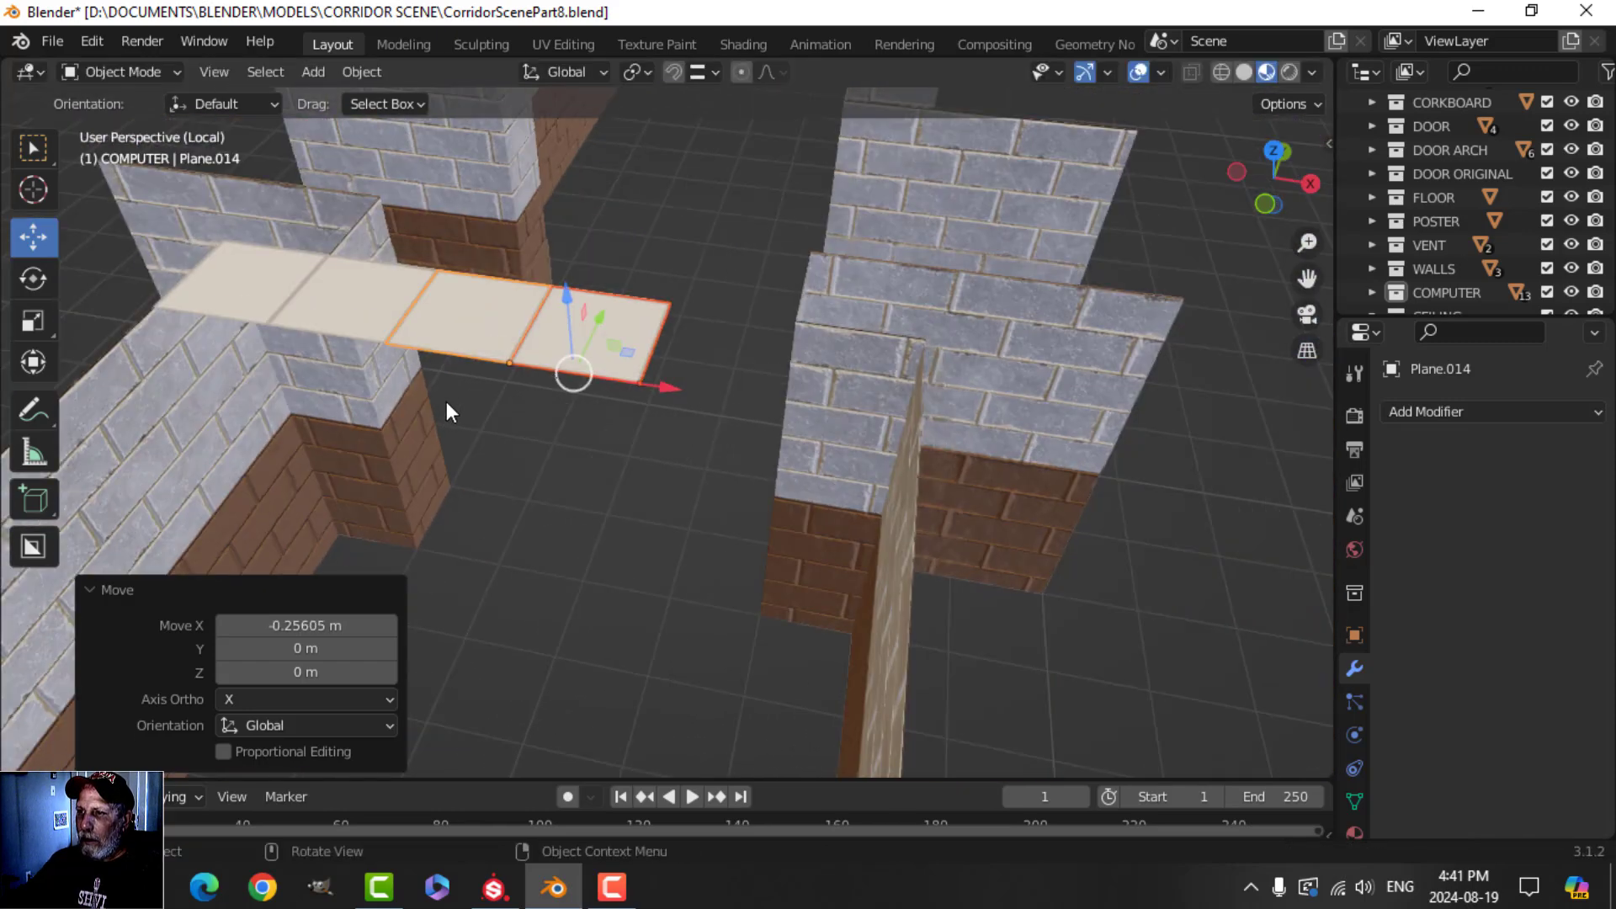
# Step: Duplicate the end pair of tiles and snap the copies along X to complete a six-tile row across the corridor
pyautogui.hotkey('shift', 'd')
pyautogui.rightClick(453, 416)
pyautogui.moveTo(695, 411)
pyautogui.mouseDown()
pyautogui.moveTo(1029, 462)
pyautogui.moveTo(685, 421)
pyautogui.moveTo(677, 396)
pyautogui.mouseUp()
pyautogui.scroll(3, 753, 437)
pyautogui.keyDown('shift'); pyautogui.moveTo(752, 438); pyautogui.dragTo(755, 497, button='middle'); pyautogui.keyUp('shift')
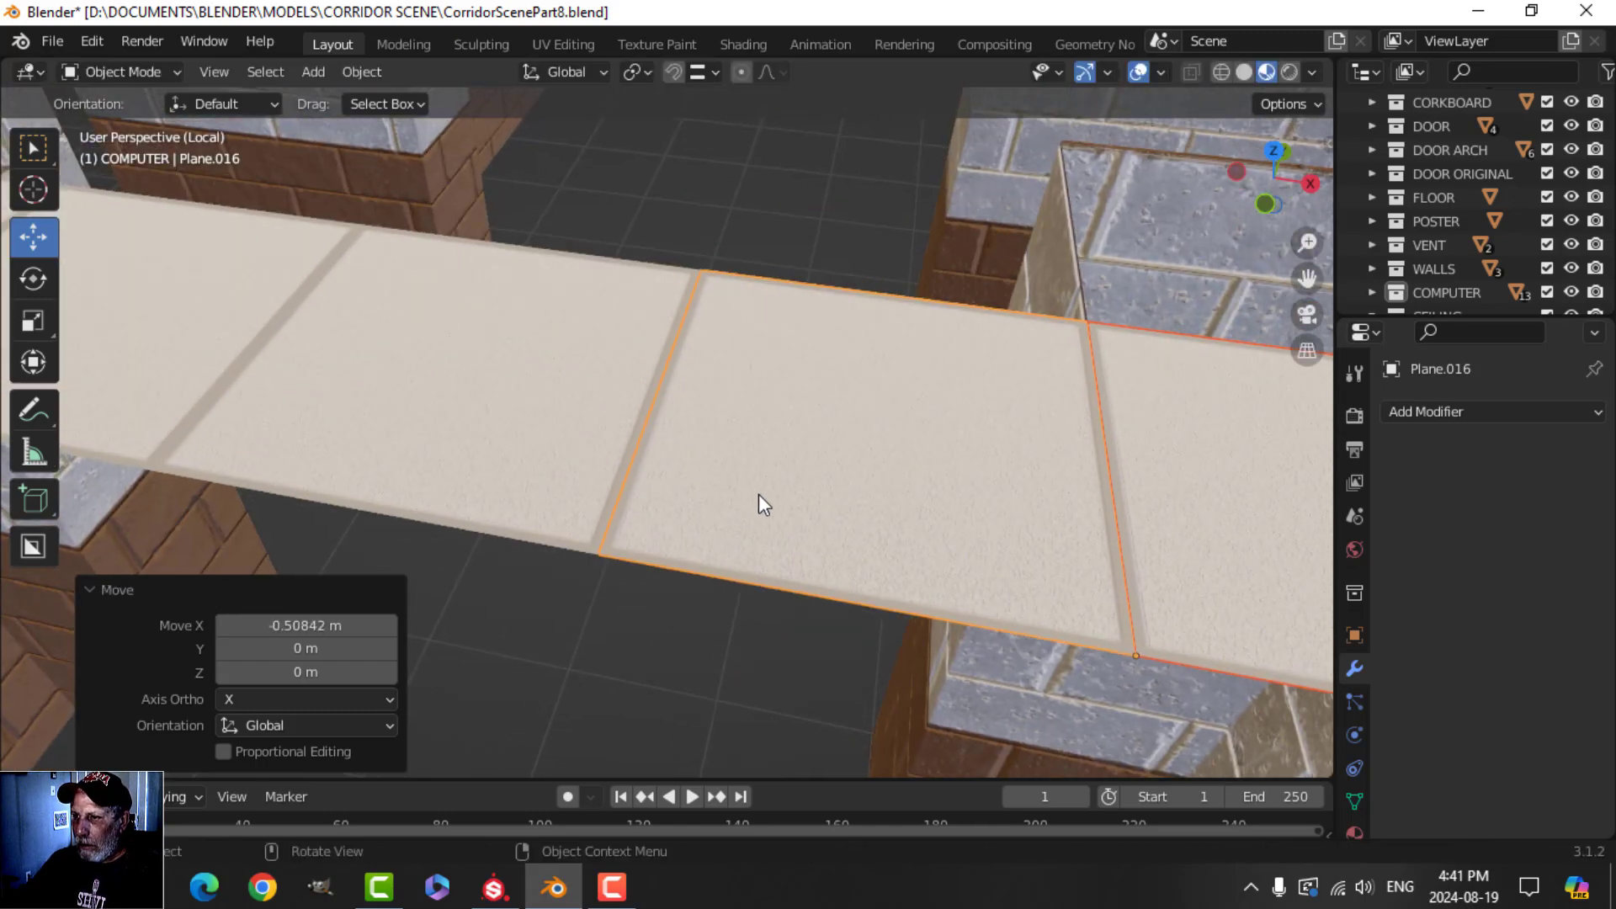
pyautogui.scroll(-2, 755, 492)
pyautogui.keyDown('shift'); pyautogui.moveTo(920, 462); pyautogui.dragTo(648, 462, button='middle'); pyautogui.keyUp('shift')
pyautogui.scroll(4, 638, 435)
pyautogui.scroll(-6, 638, 434)
# Step: Select all six tiles of the ceiling row across the corridor and collapse the CEILING collection
pyautogui.keyDown('shift'); pyautogui.moveTo(510, 484); pyautogui.dragTo(664, 442, button='middle'); pyautogui.keyUp('shift')
pyautogui.keyDown('shift'); pyautogui.click(633, 410); pyautogui.keyUp('shift')
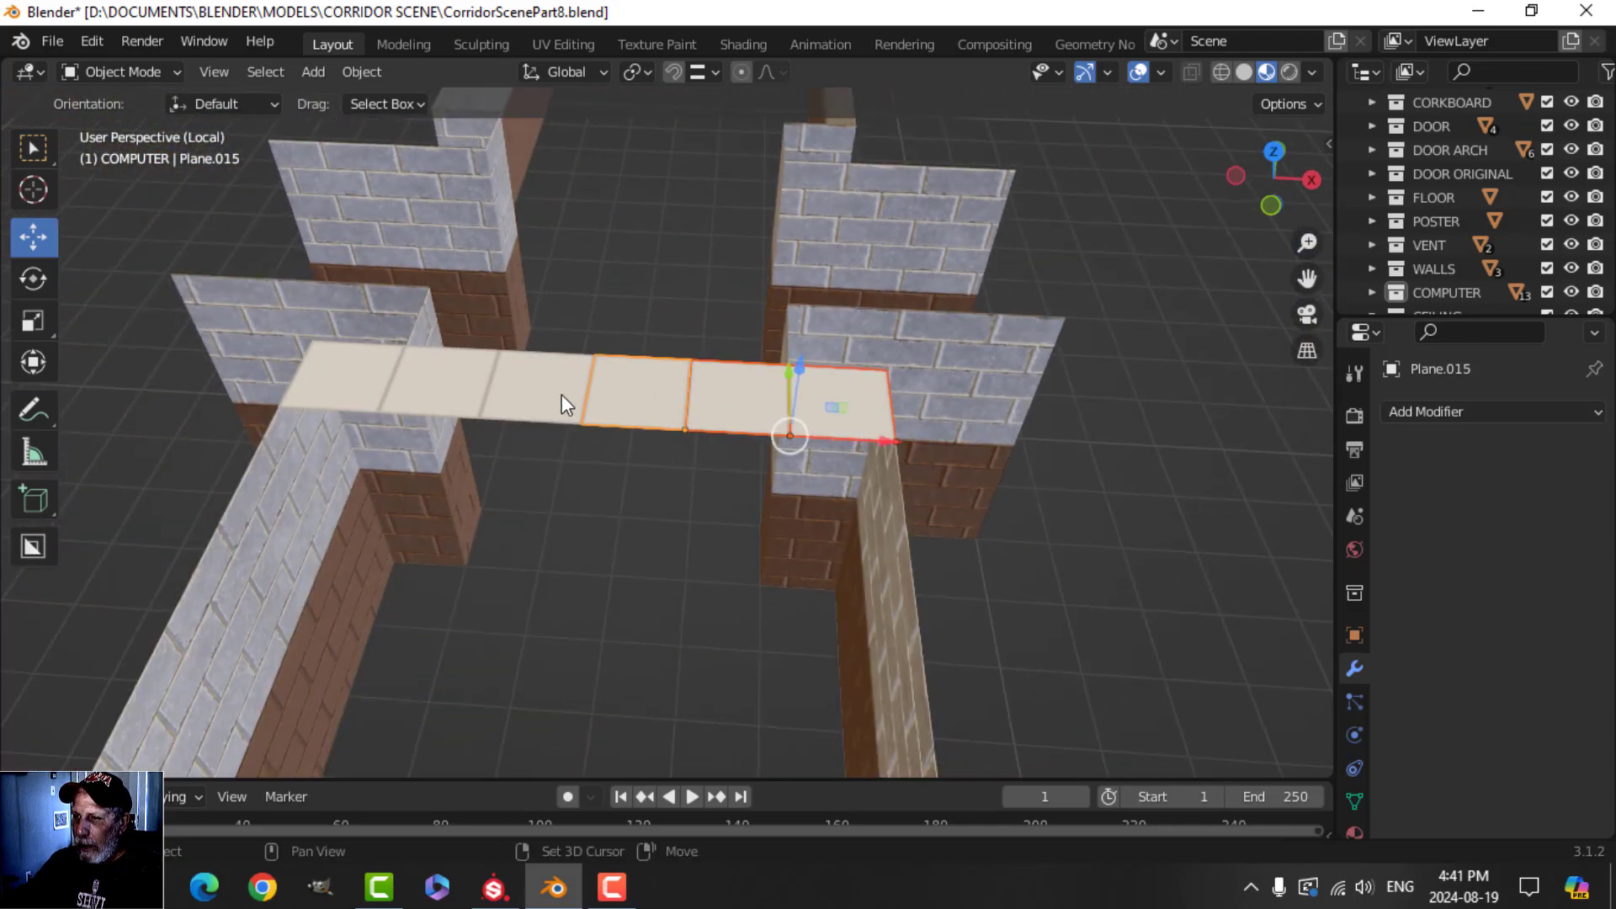
pyautogui.moveTo(397, 408); pyautogui.dragTo(1234, 318, button='middle')
pyautogui.scroll(-1, 1431, 268)
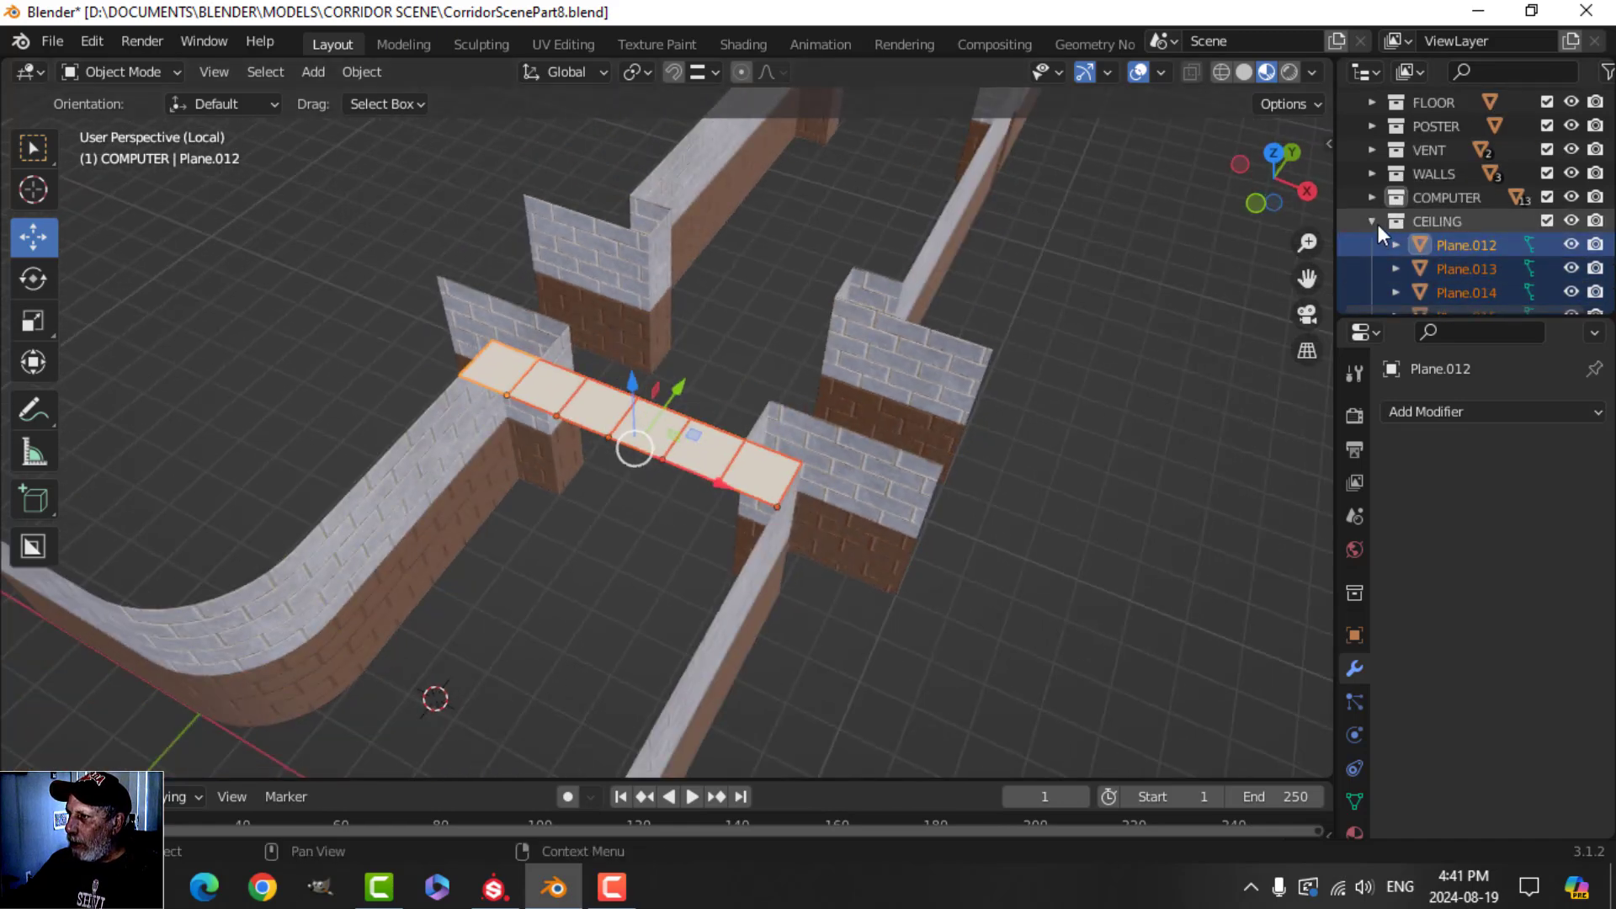
pyautogui.moveTo(1008, 347); pyautogui.dragTo(735, 371, button='middle')
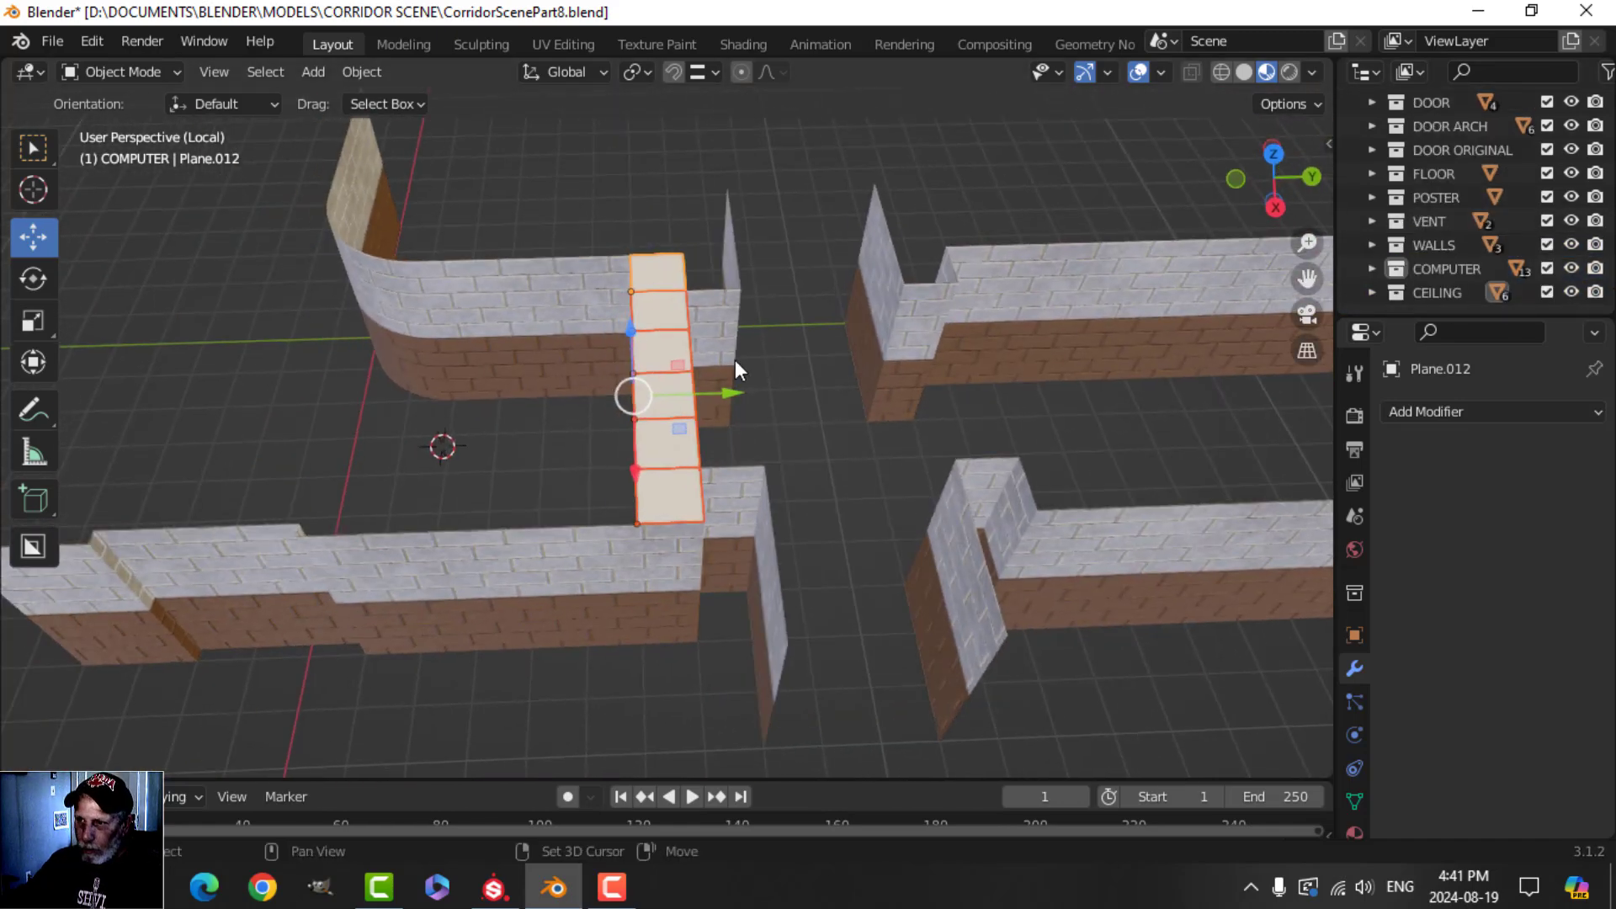
# Step: Duplicate the six-tile row and move the copy along negative Y, snapped edge to edge with the original row
pyautogui.hotkey('shift', 'd')
pyautogui.rightClick(735, 360)
pyautogui.moveTo(727, 392); pyautogui.dragTo(591, 391)
pyautogui.scroll(5, 581, 392)
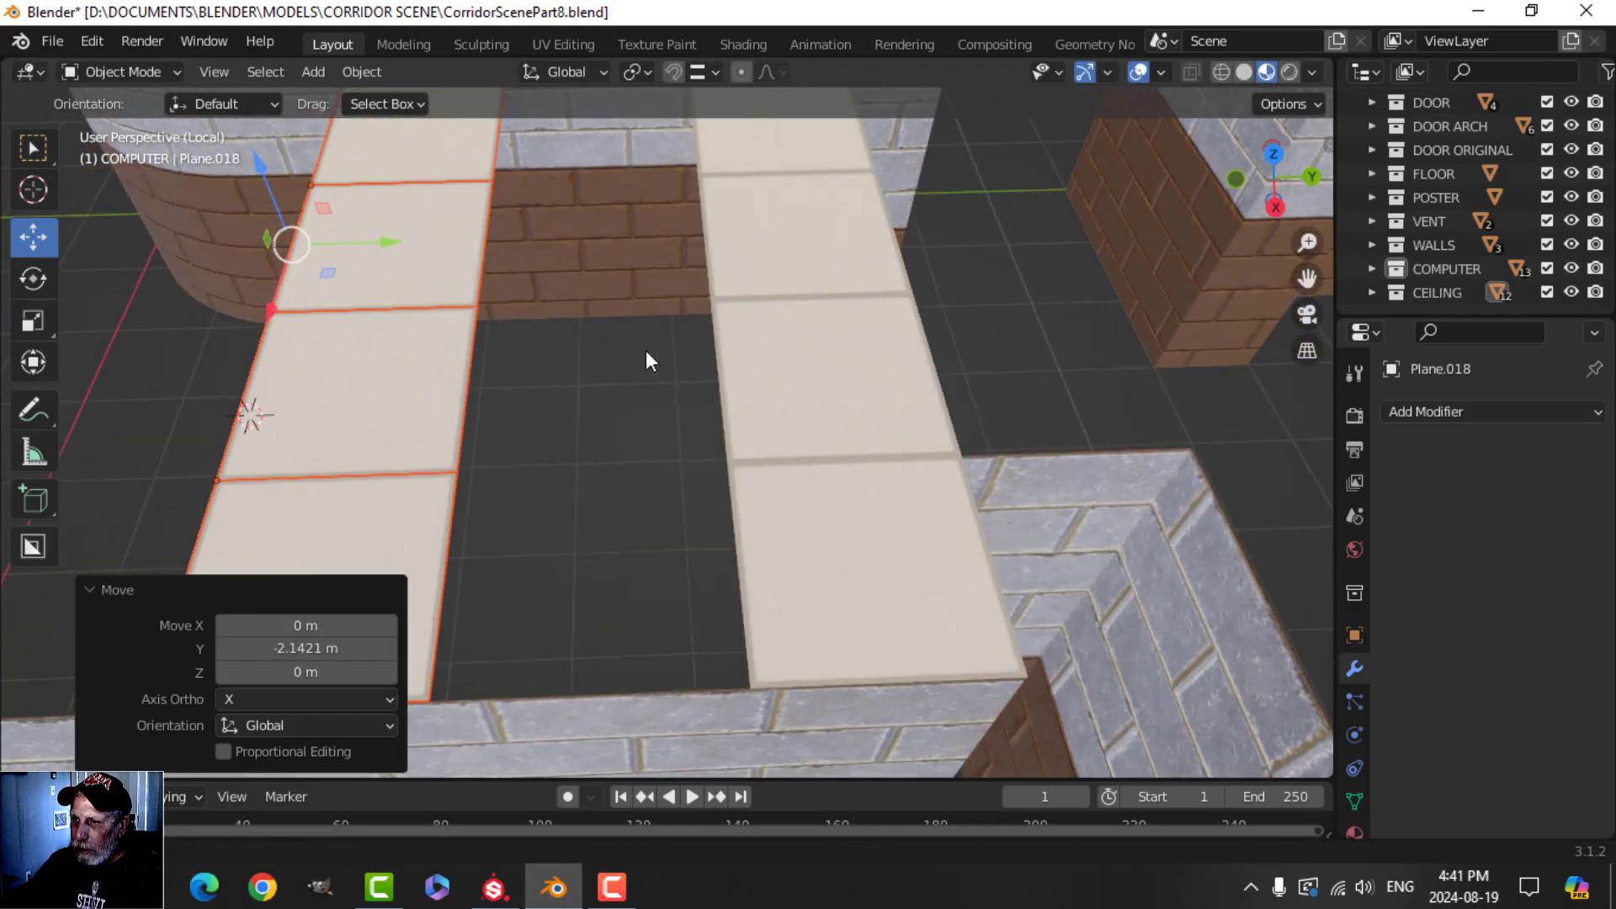
pyautogui.moveTo(411, 238); pyautogui.dragTo(684, 261)
pyautogui.click(682, 263)
pyautogui.scroll(3, 748, 392)
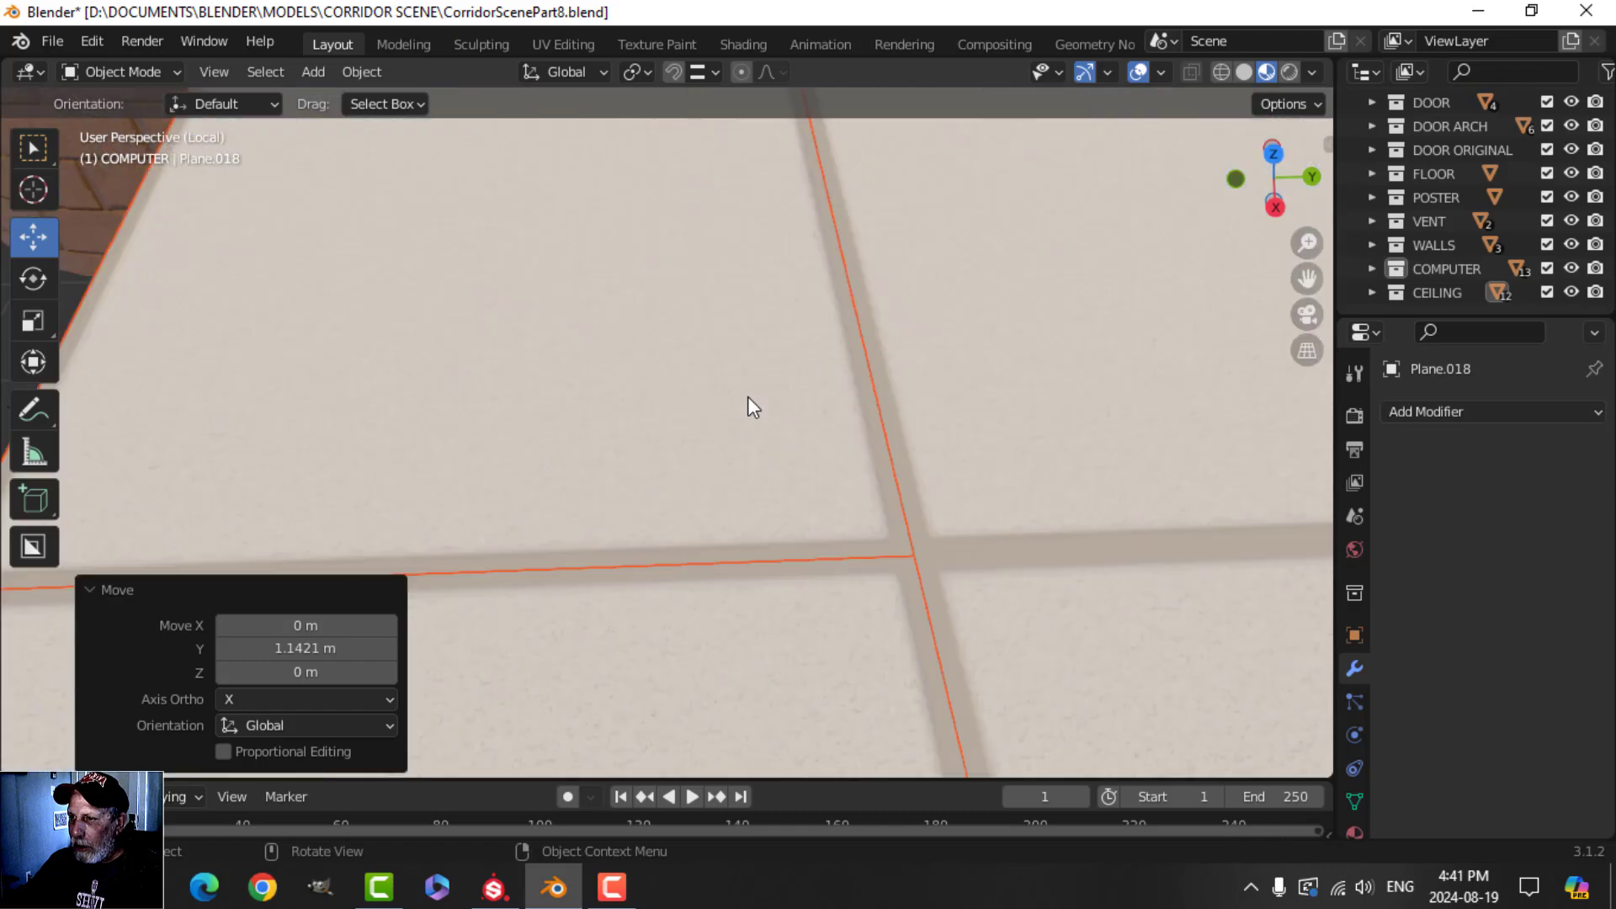
# Step: Duplicate the second row of tiles and snap its copy along negative Y to form a third row
pyautogui.scroll(-6, 751, 399)
pyautogui.hotkey('shift', 'd')
pyautogui.rightClick(748, 373)
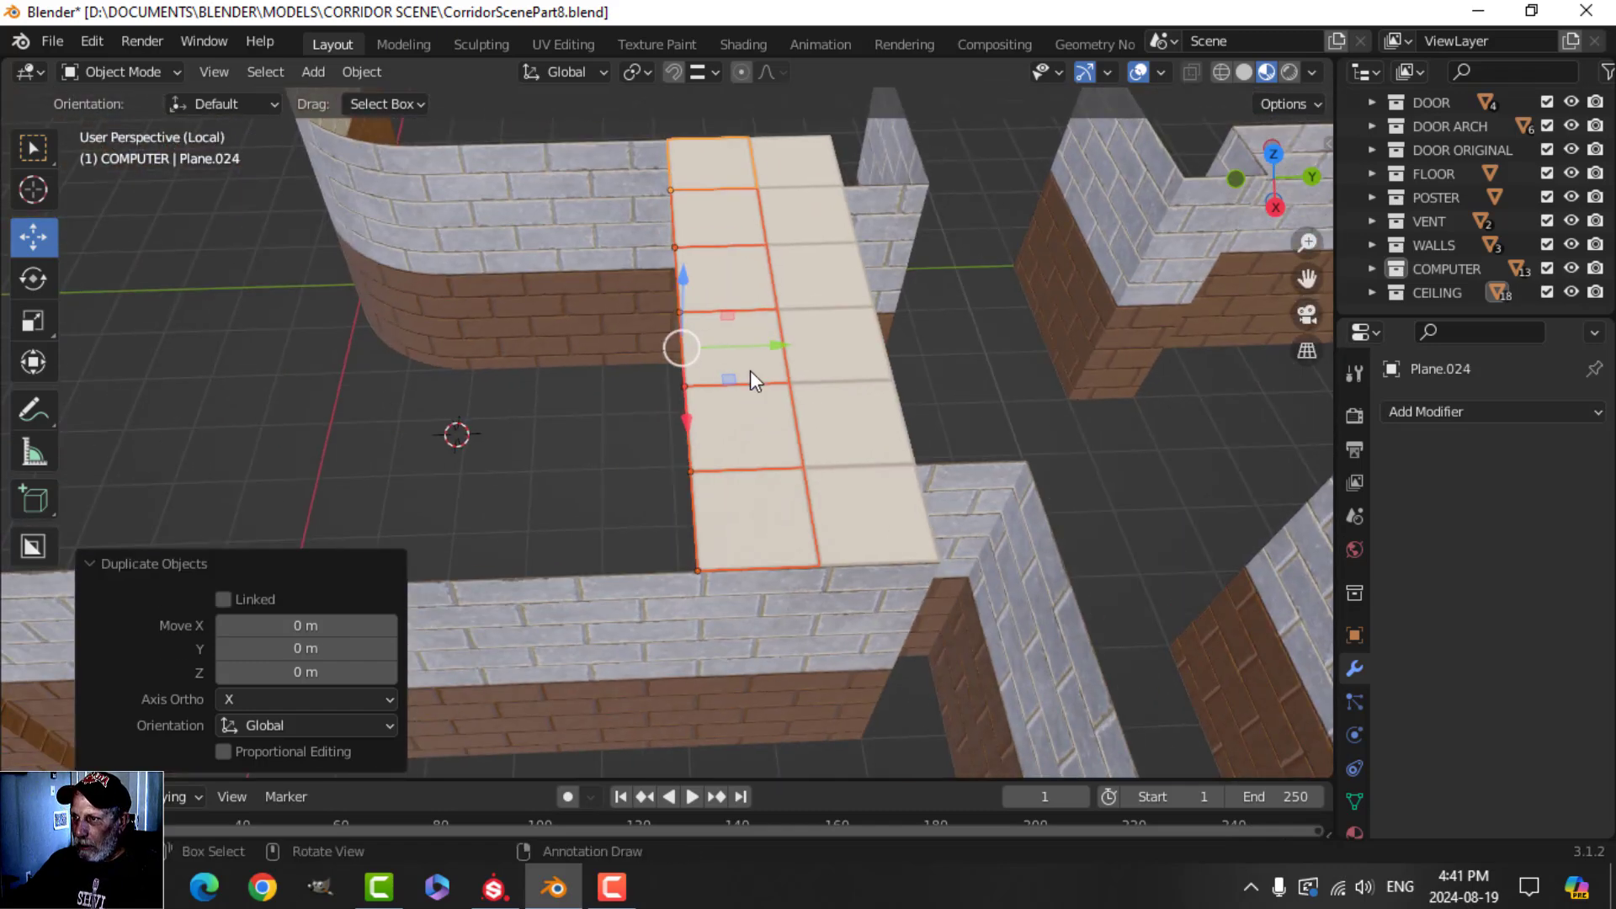
pyautogui.moveTo(762, 342); pyautogui.dragTo(596, 360)
pyautogui.scroll(6, 589, 360)
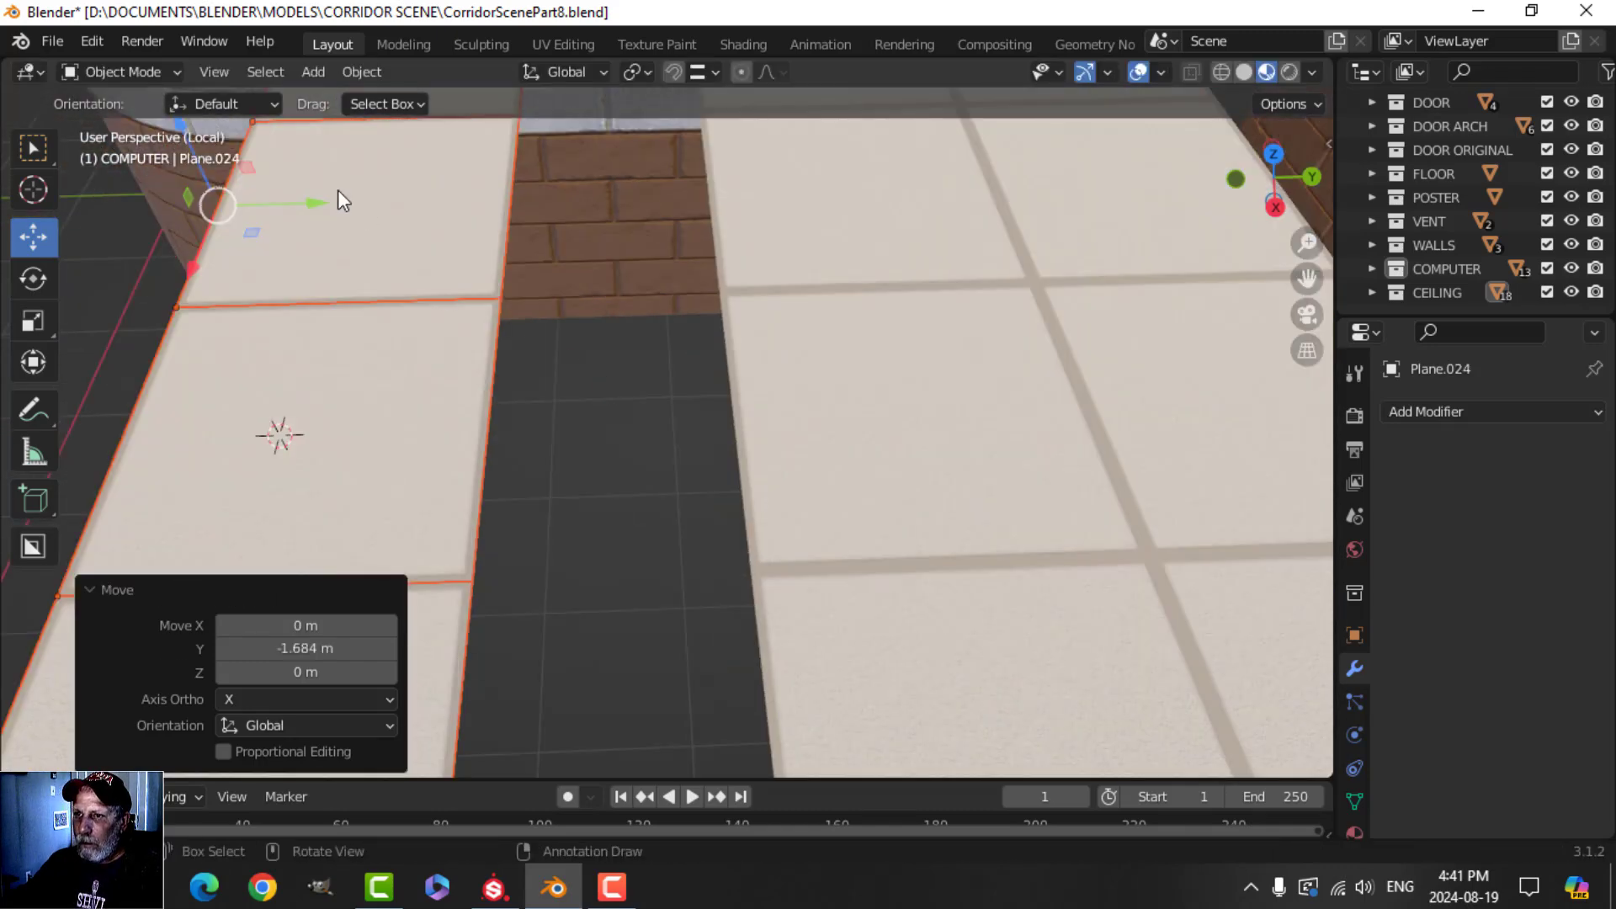
pyautogui.moveTo(323, 209); pyautogui.dragTo(714, 268)
pyautogui.scroll(-4, 712, 369)
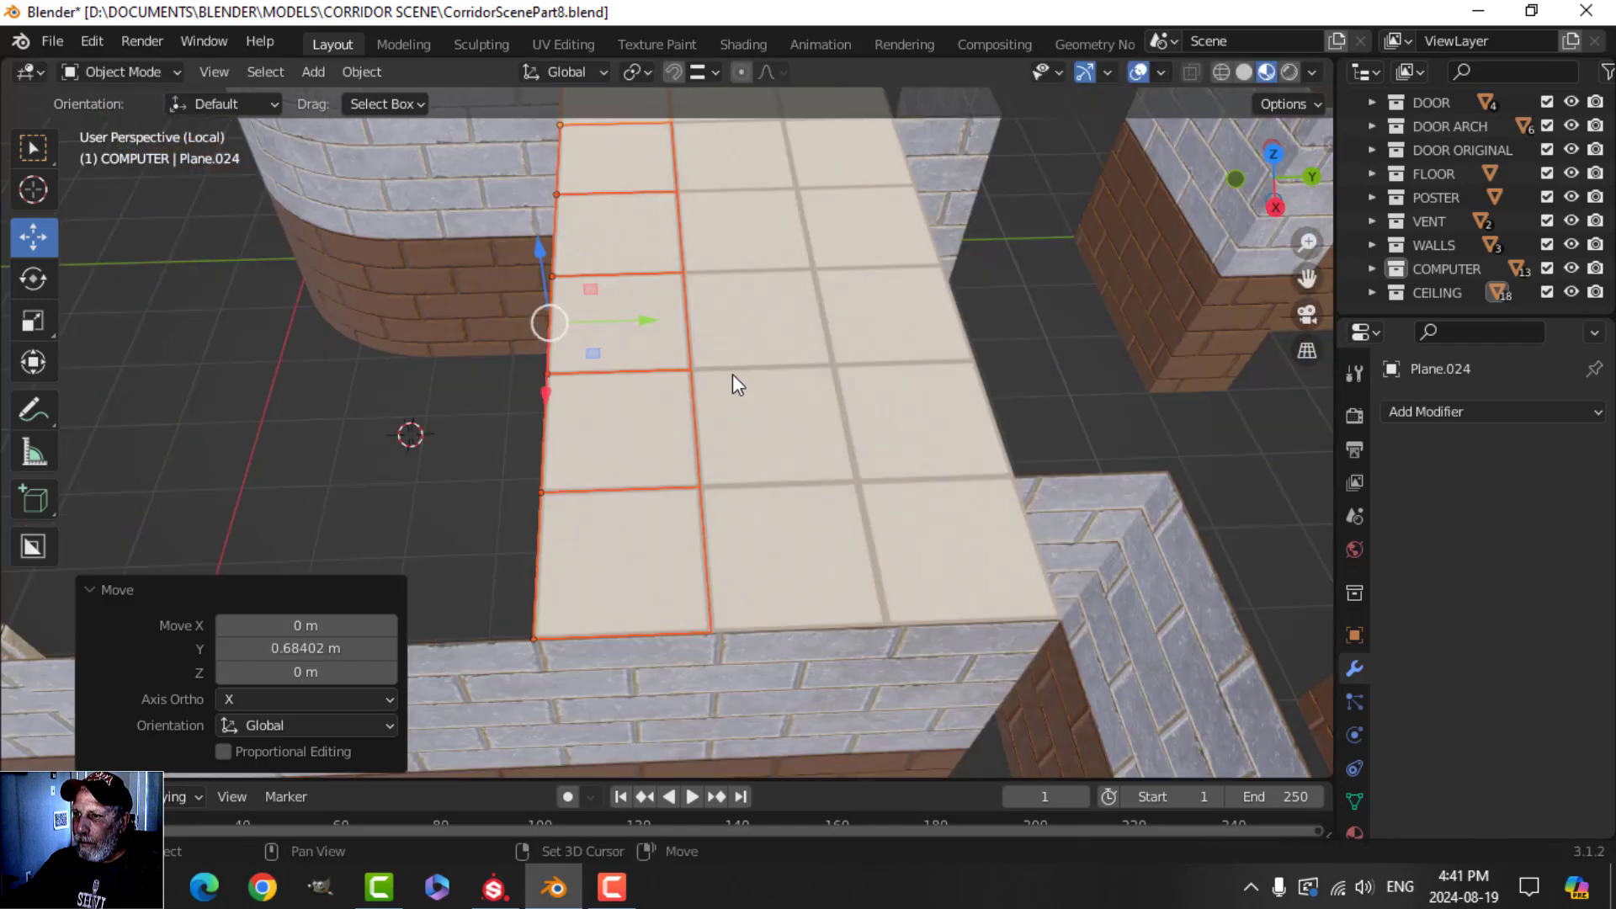
# Step: Duplicate three more six-tile rows along Y and snap each edge to edge with the existing ceiling rows
pyautogui.scroll(2, 793, 382)
pyautogui.moveTo(766, 334); pyautogui.dragTo(657, 343)
pyautogui.scroll(-4, 851, 396)
pyautogui.scroll(2, 739, 395)
pyautogui.keyDown('shift'); pyautogui.moveTo(825, 335); pyautogui.dragTo(787, 341, button='middle'); pyautogui.keyUp('shift')
pyautogui.moveTo(469, 396); pyautogui.dragTo(685, 364)
pyautogui.scroll(3, 788, 402)
pyautogui.scroll(-2, 731, 392)
pyautogui.scroll(3, 732, 387)
pyautogui.scroll(-3, 732, 387)
pyautogui.scroll(2, 656, 382)
pyautogui.moveTo(583, 337); pyautogui.dragTo(644, 345)
pyautogui.scroll(-2, 667, 374)
pyautogui.keyDown('shift'); pyautogui.moveTo(724, 380); pyautogui.dragTo(717, 382, button='middle'); pyautogui.keyUp('shift')
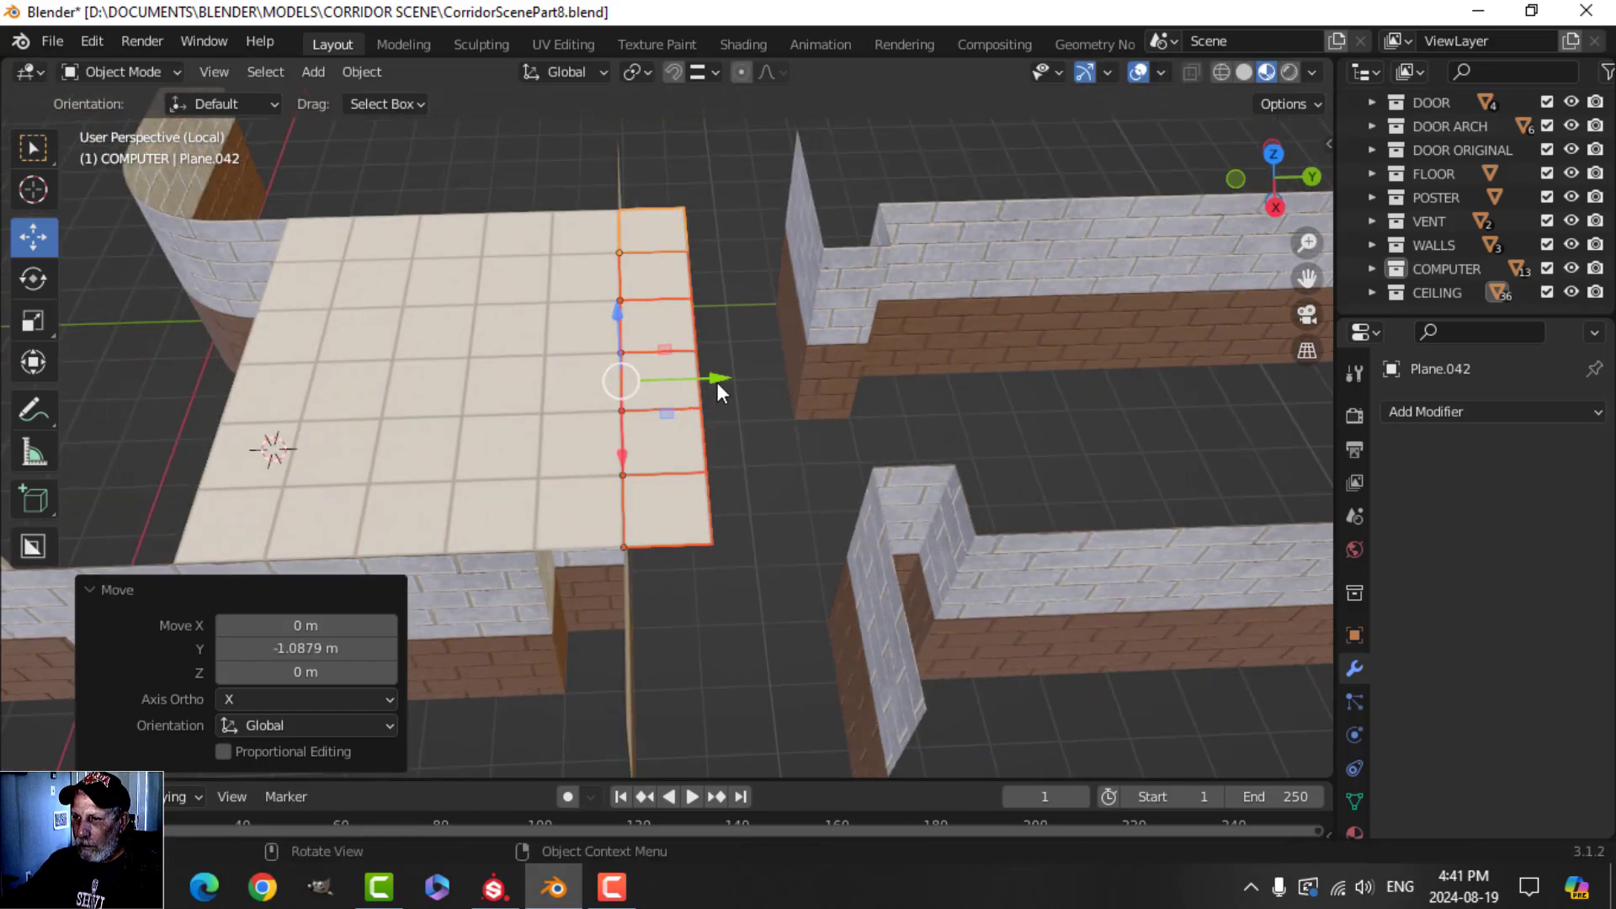
# Step: Add the adjacent row to the selected end row, duplicate both and snap the copies along Y to extend the ceiling
pyautogui.keyDown('shift'); pyautogui.click(583, 486); pyautogui.keyUp('shift')
pyautogui.keyDown('shift'); pyautogui.click(584, 386); pyautogui.keyUp('shift')
pyautogui.keyDown('shift'); pyautogui.click(587, 434); pyautogui.keyUp('shift')
pyautogui.keyDown('shift'); pyautogui.click(588, 333); pyautogui.keyUp('shift')
pyautogui.keyDown('shift'); pyautogui.click(582, 278); pyautogui.keyUp('shift')
pyautogui.keyDown('shift'); pyautogui.click(579, 231); pyautogui.keyUp('shift')
pyautogui.keyDown('shift'); pyautogui.moveTo(794, 378); pyautogui.dragTo(769, 388, button='middle'); pyautogui.keyUp('shift')
pyautogui.hotkey('shift', 'd')
pyautogui.rightClick(768, 387)
pyautogui.moveTo(645, 398)
pyautogui.mouseDown()
pyautogui.moveTo(893, 392)
pyautogui.moveTo(661, 384)
pyautogui.mouseUp()
pyautogui.scroll(1, 734, 478)
pyautogui.scroll(2, 730, 478)
# Step: Duplicate the three ceiling edge tiles beside the side passage and move the copies about 1.48 m along X
pyautogui.keyDown('shift'); pyautogui.moveTo(730, 478); pyautogui.dragTo(745, 202, button='middle'); pyautogui.keyUp('shift')
pyautogui.hotkey('alt', 'a')
pyautogui.moveTo(735, 330); pyautogui.dragTo(733, 372, button='middle')
pyautogui.click(547, 404)
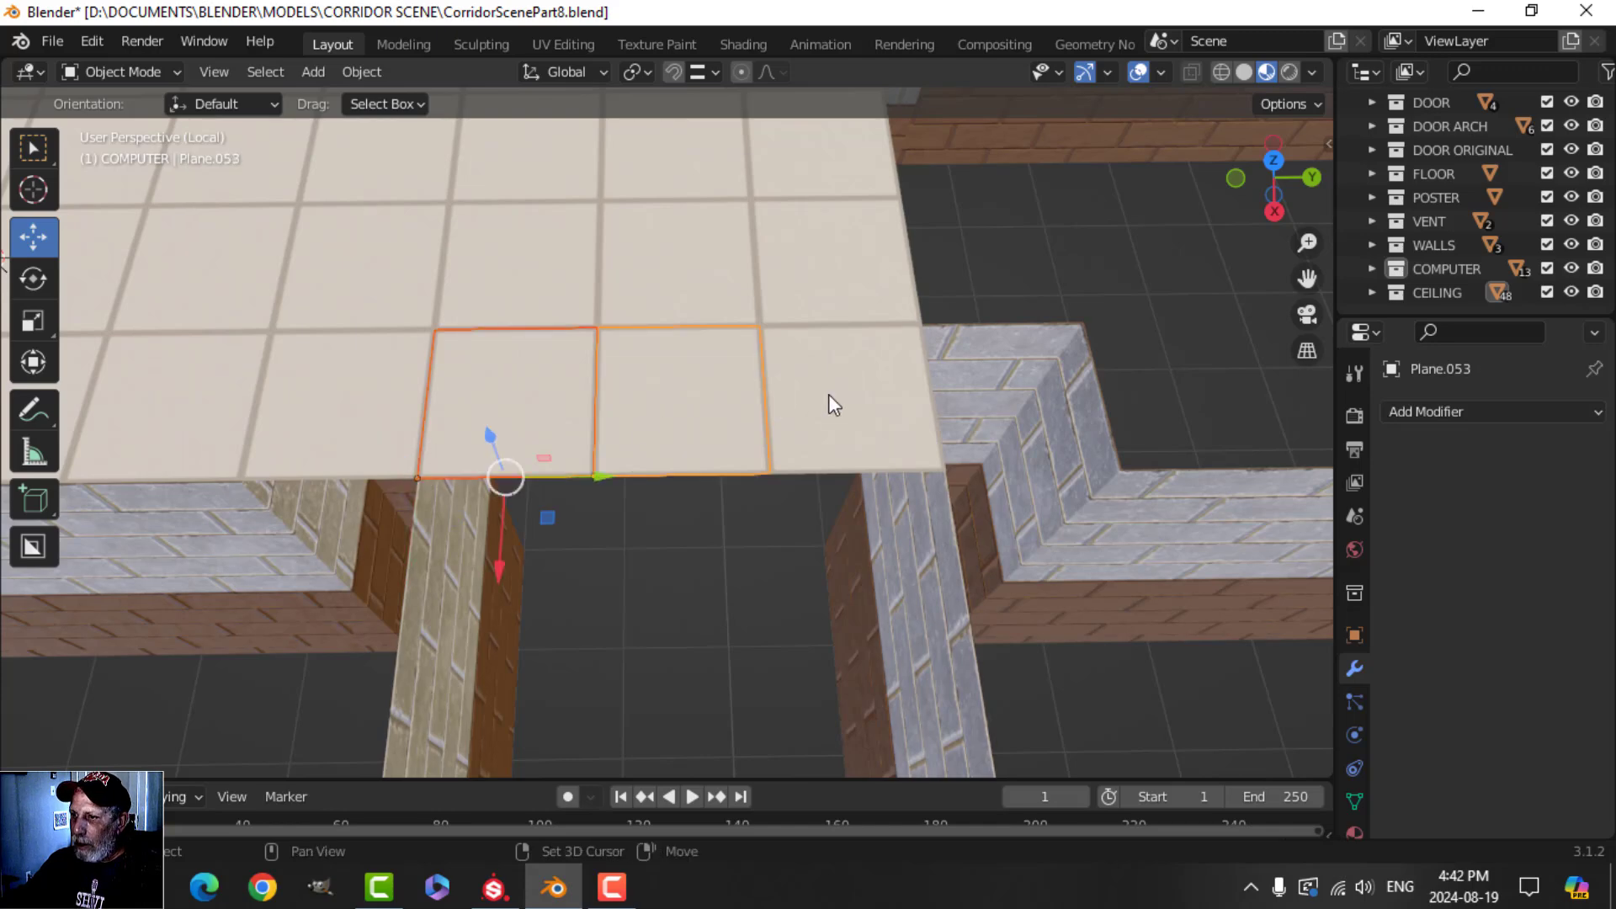
pyautogui.scroll(-2, 828, 396)
pyautogui.moveTo(788, 446); pyautogui.dragTo(856, 389, button='middle')
pyautogui.hotkey('shift', 'd')
pyautogui.rightClick(855, 389)
pyautogui.moveTo(798, 335); pyautogui.dragTo(931, 346)
pyautogui.scroll(3, 931, 346)
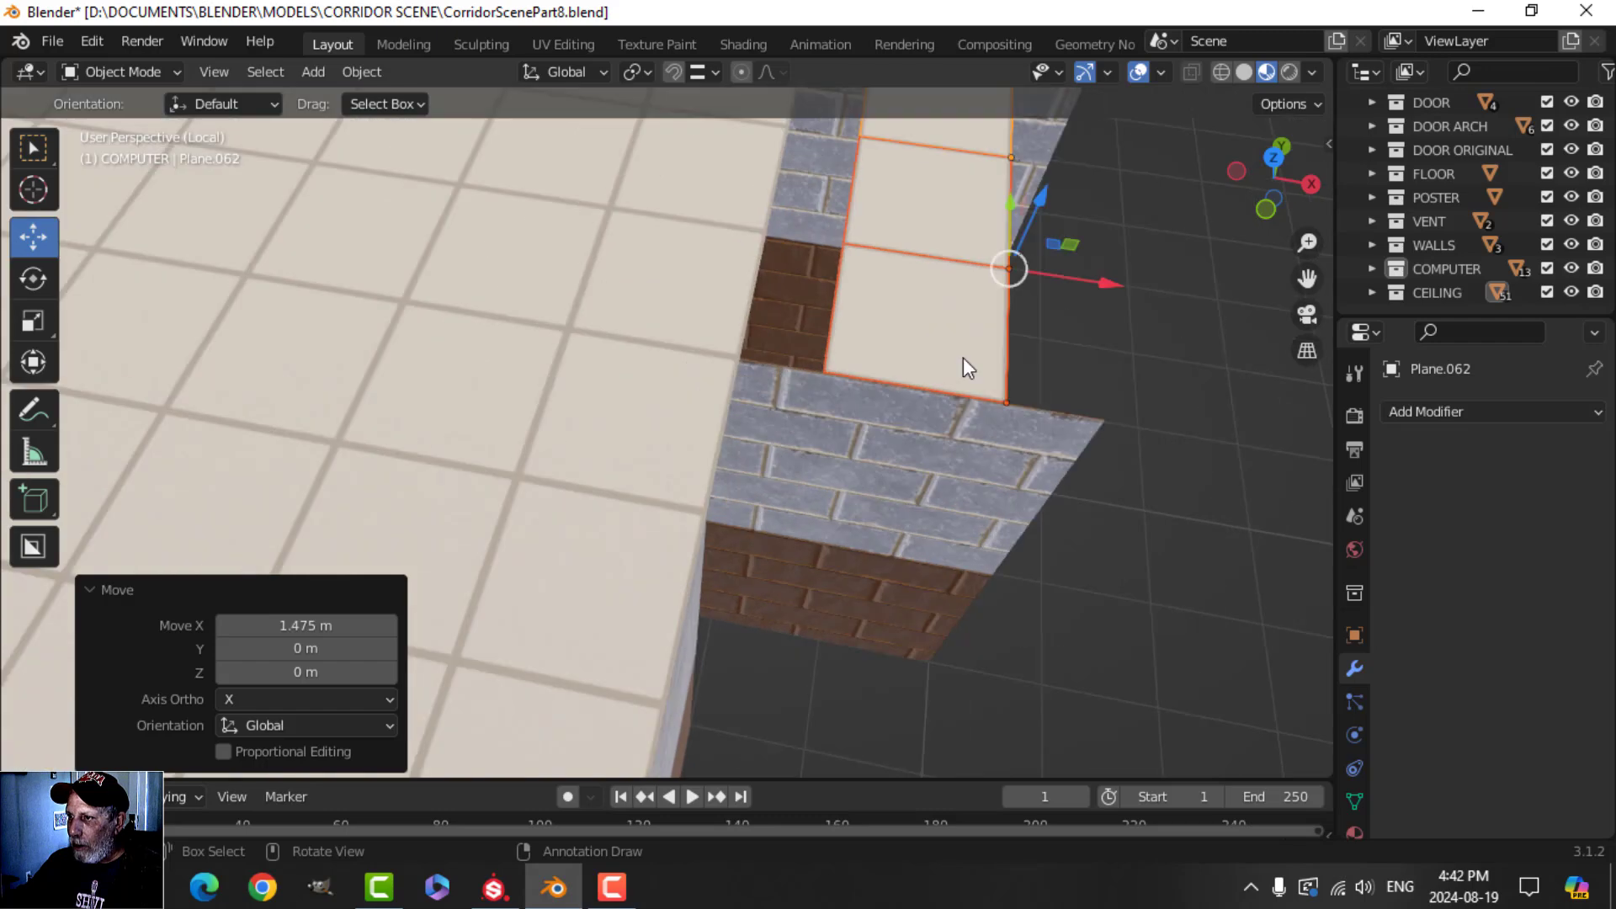
# Step: Move the three copied passage tiles back along X until their edge meets the main ceiling
pyautogui.moveTo(932, 355); pyautogui.dragTo(959, 408, button='middle')
pyautogui.moveTo(1008, 354); pyautogui.dragTo(790, 351)
pyautogui.moveTo(789, 351)
pyautogui.mouseDown(button='middle')
pyautogui.moveTo(770, 365)
pyautogui.moveTo(806, 367)
pyautogui.moveTo(730, 371)
pyautogui.moveTo(794, 372)
pyautogui.mouseUp(button='middle')
pyautogui.scroll(3, 772, 366)
pyautogui.scroll(-3, 794, 372)
# Step: Duplicate the three passage tiles again along X to add a second strip over the side passage
pyautogui.hotkey('shift', 'd')
pyautogui.rightClick(807, 379)
pyautogui.moveTo(807, 379); pyautogui.dragTo(756, 366)
pyautogui.scroll(-4, 737, 384)
# Step: Select all six tiles over the side passage and duplicate them in place
pyautogui.keyDown('shift'); pyautogui.click(666, 393); pyautogui.keyUp('shift')
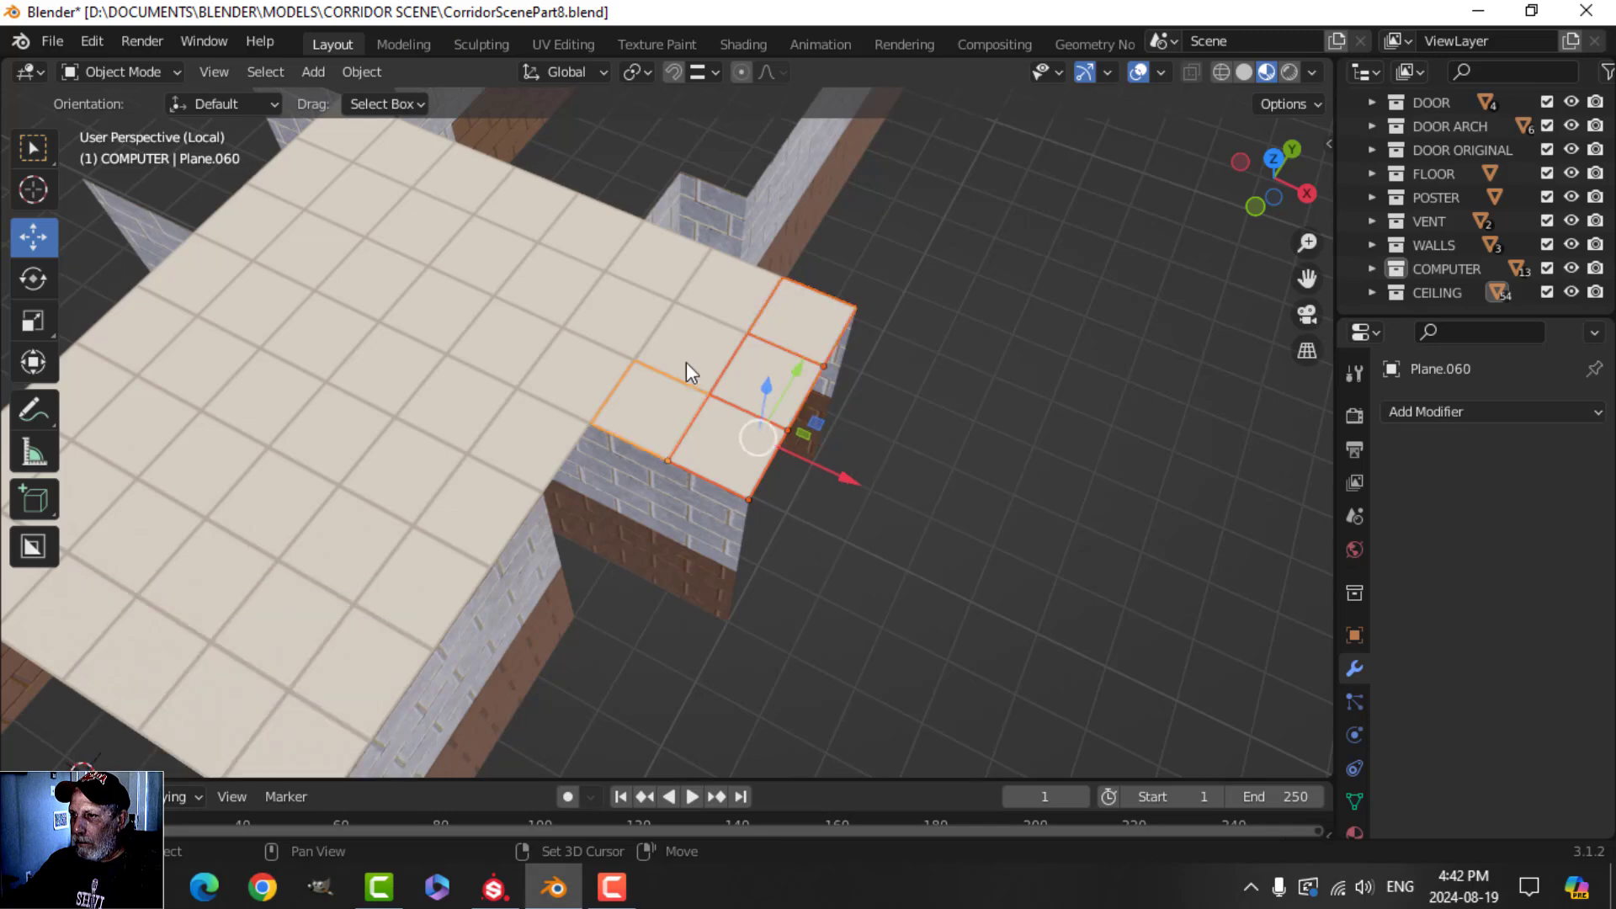
pyautogui.keyDown('shift'); pyautogui.click(722, 298); pyautogui.keyUp('shift')
pyautogui.scroll(-3, 750, 394)
pyautogui.moveTo(740, 370); pyautogui.dragTo(803, 407, button='middle')
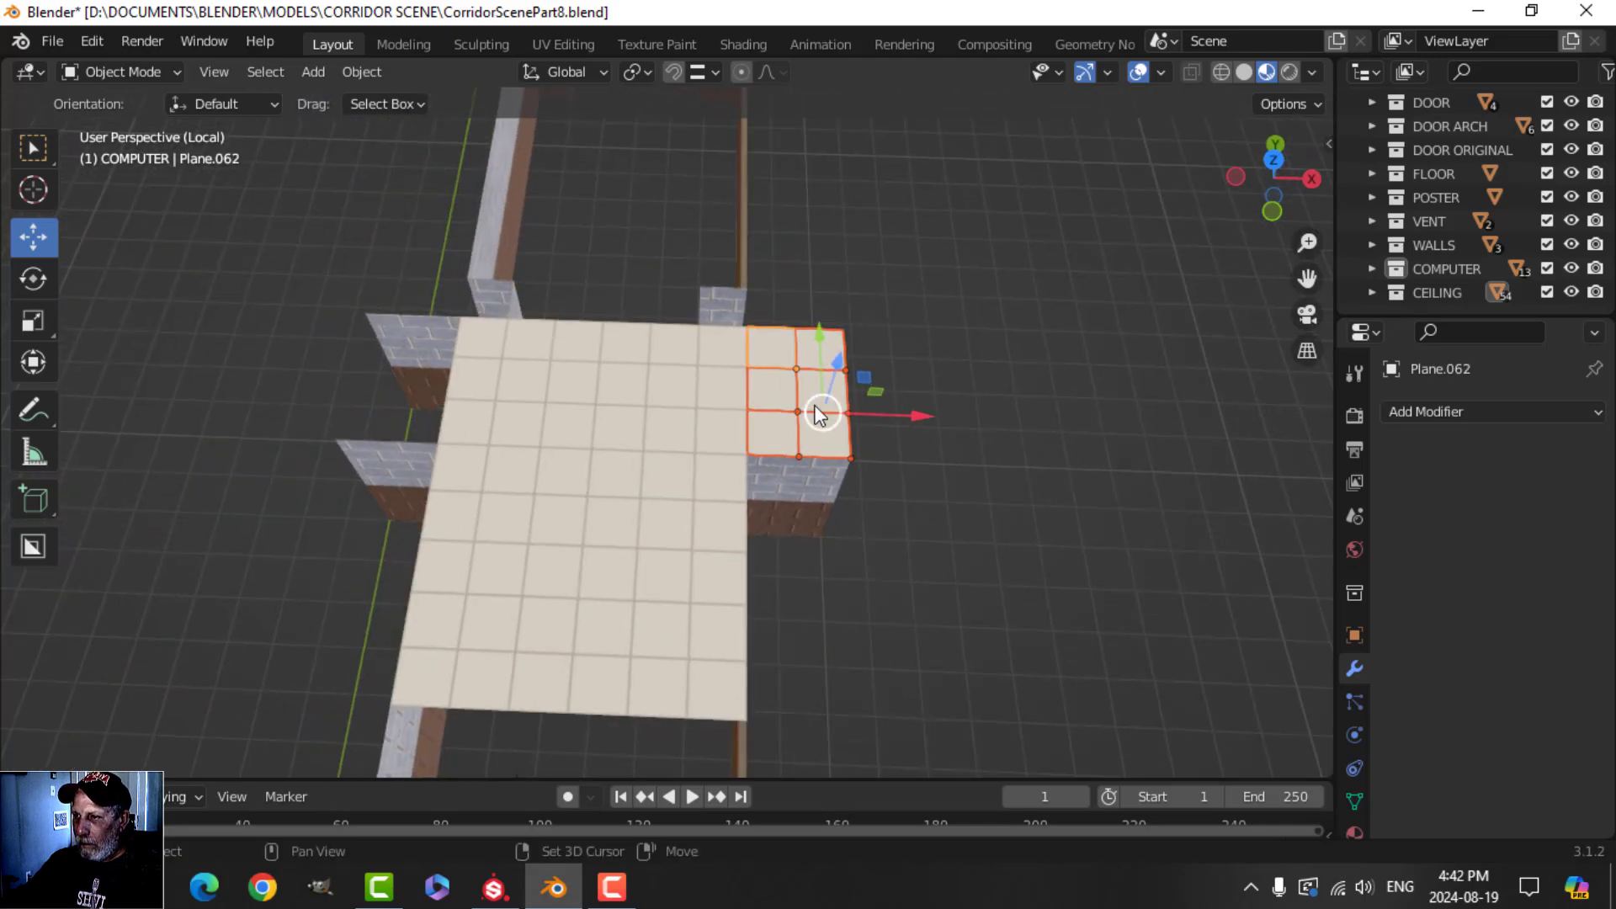
pyautogui.hotkey('shift', 'd')
pyautogui.rightClick(818, 411)
pyautogui.press('g')
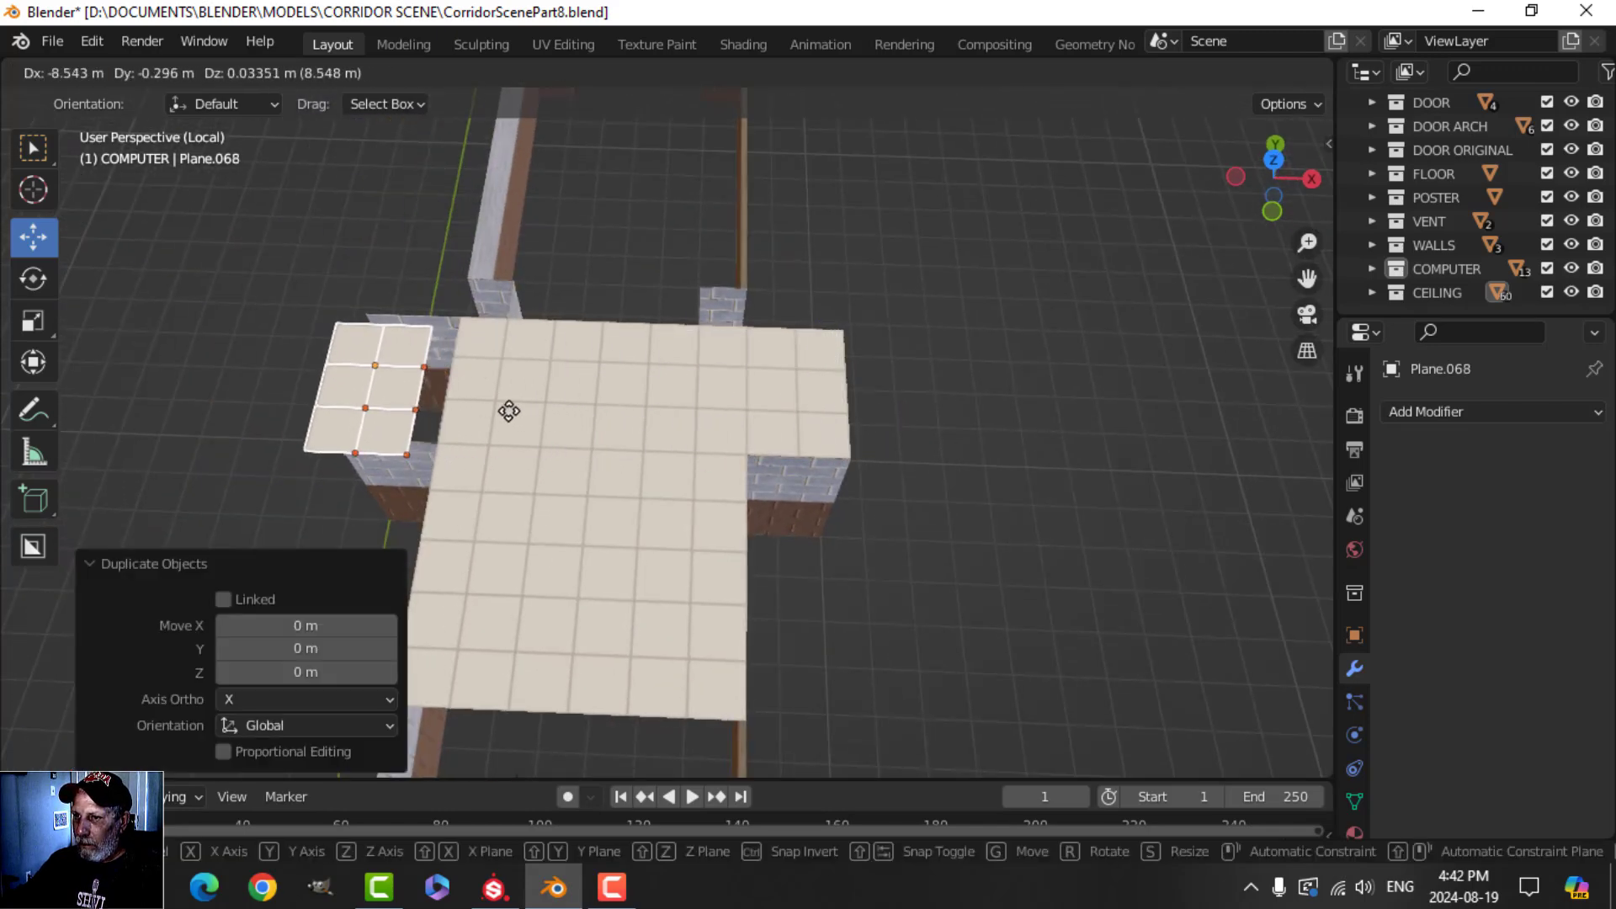
pyautogui.rightClick(505, 408)
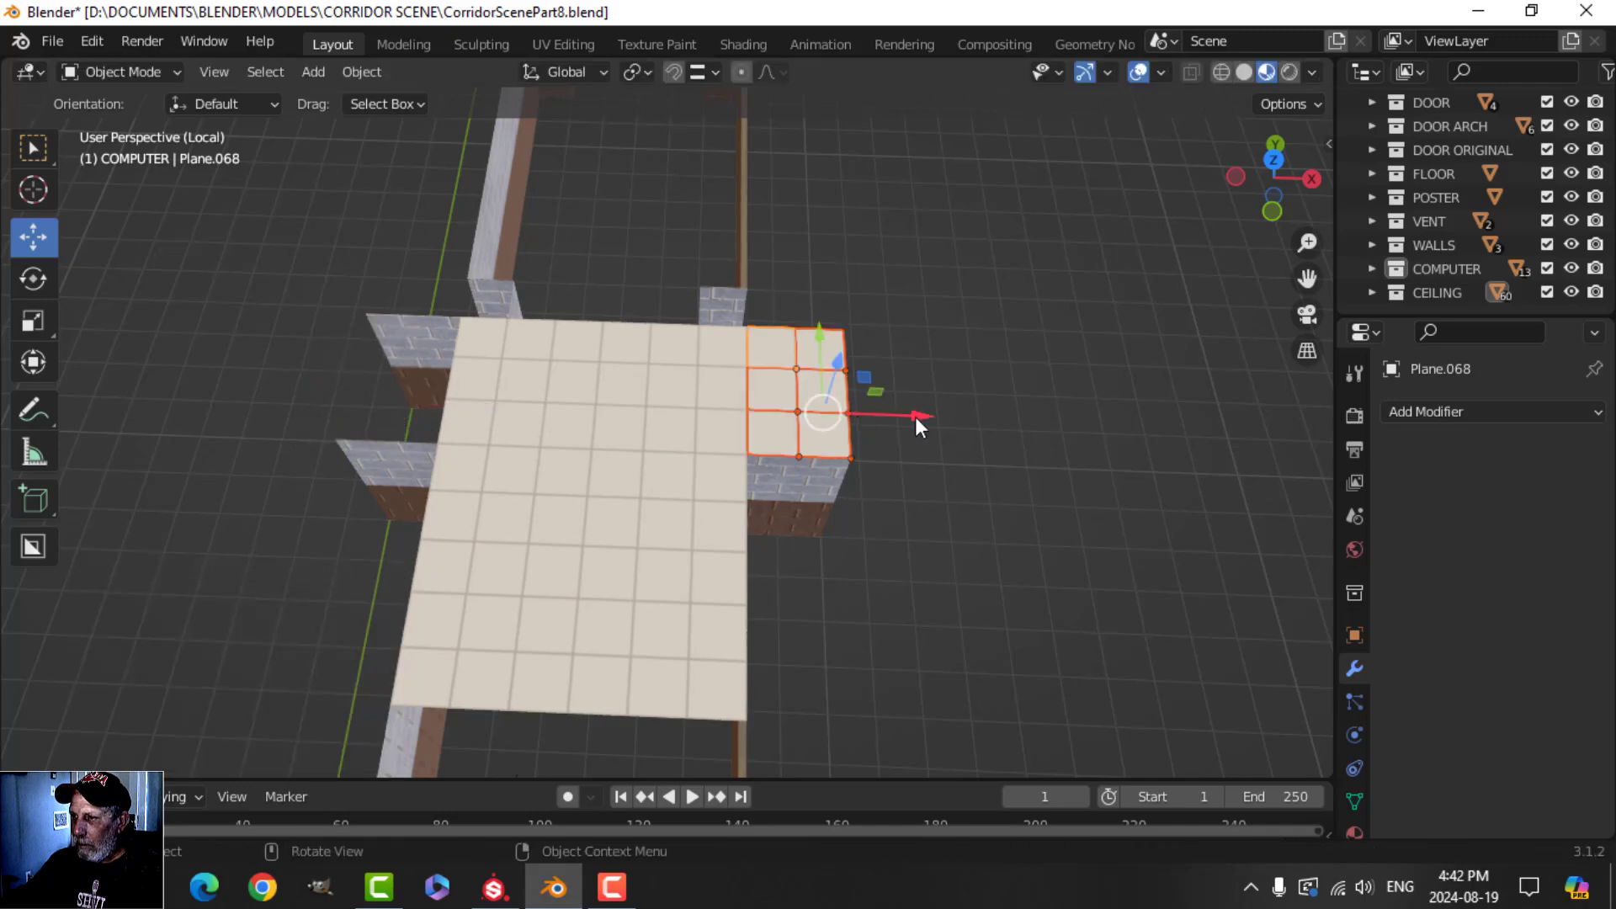
# Step: Move the duplicated six-tile block along negative X to the opposite passage and snap it against the main ceiling's edge
pyautogui.press('g')
pyautogui.press('x')
pyautogui.click(488, 426)
pyautogui.scroll(3, 714, 449)
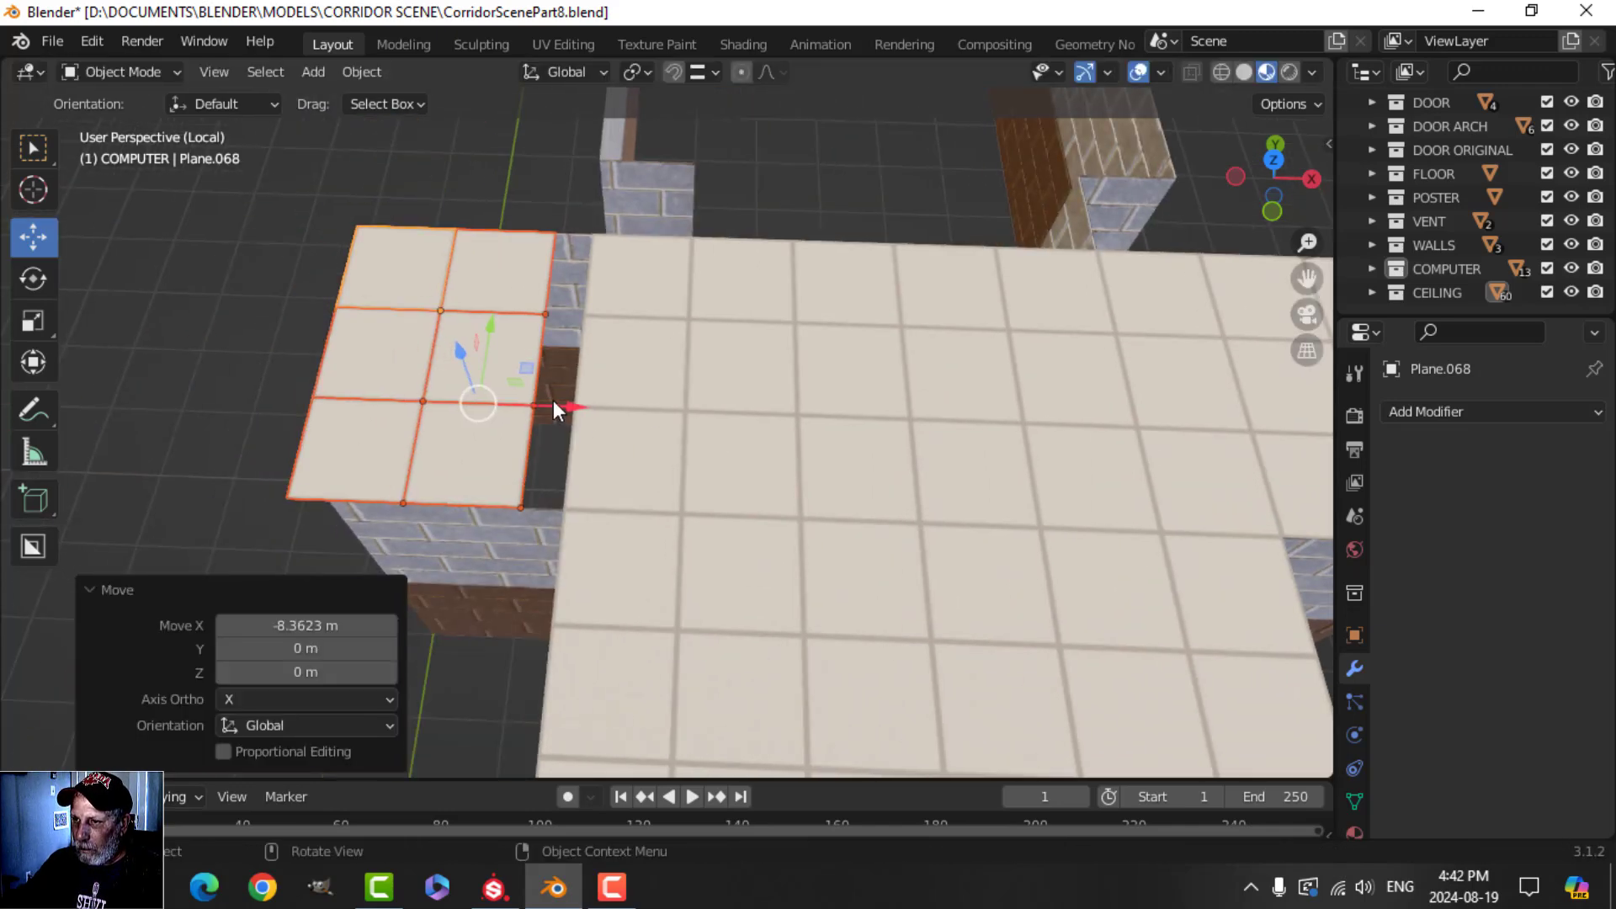
pyautogui.moveTo(574, 400); pyautogui.dragTo(589, 375)
# Step: Hide the viewport overlays and view the tiled ceiling from inside the corridor
pyautogui.moveTo(731, 471); pyautogui.dragTo(725, 430, button='middle')
pyautogui.click(703, 261)
pyautogui.scroll(3, 749, 404)
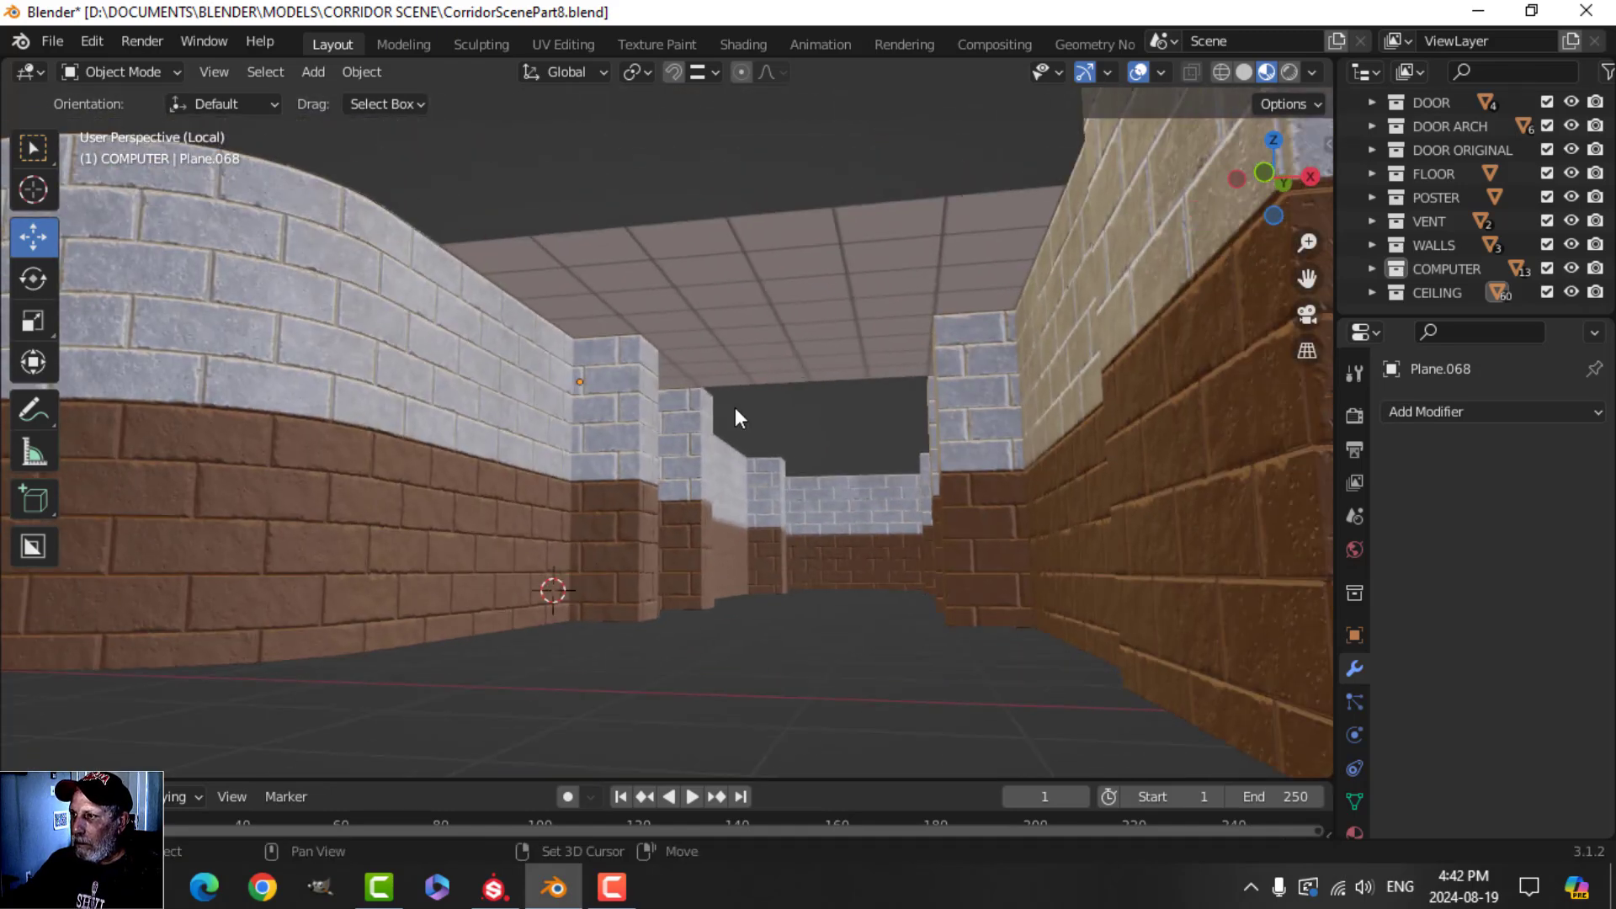
pyautogui.click(1139, 72)
pyautogui.moveTo(1037, 179); pyautogui.dragTo(715, 414, button='middle')
# Step: Preview the ceiling with the warm interior HDRI as viewport lighting
pyautogui.click(1312, 71)
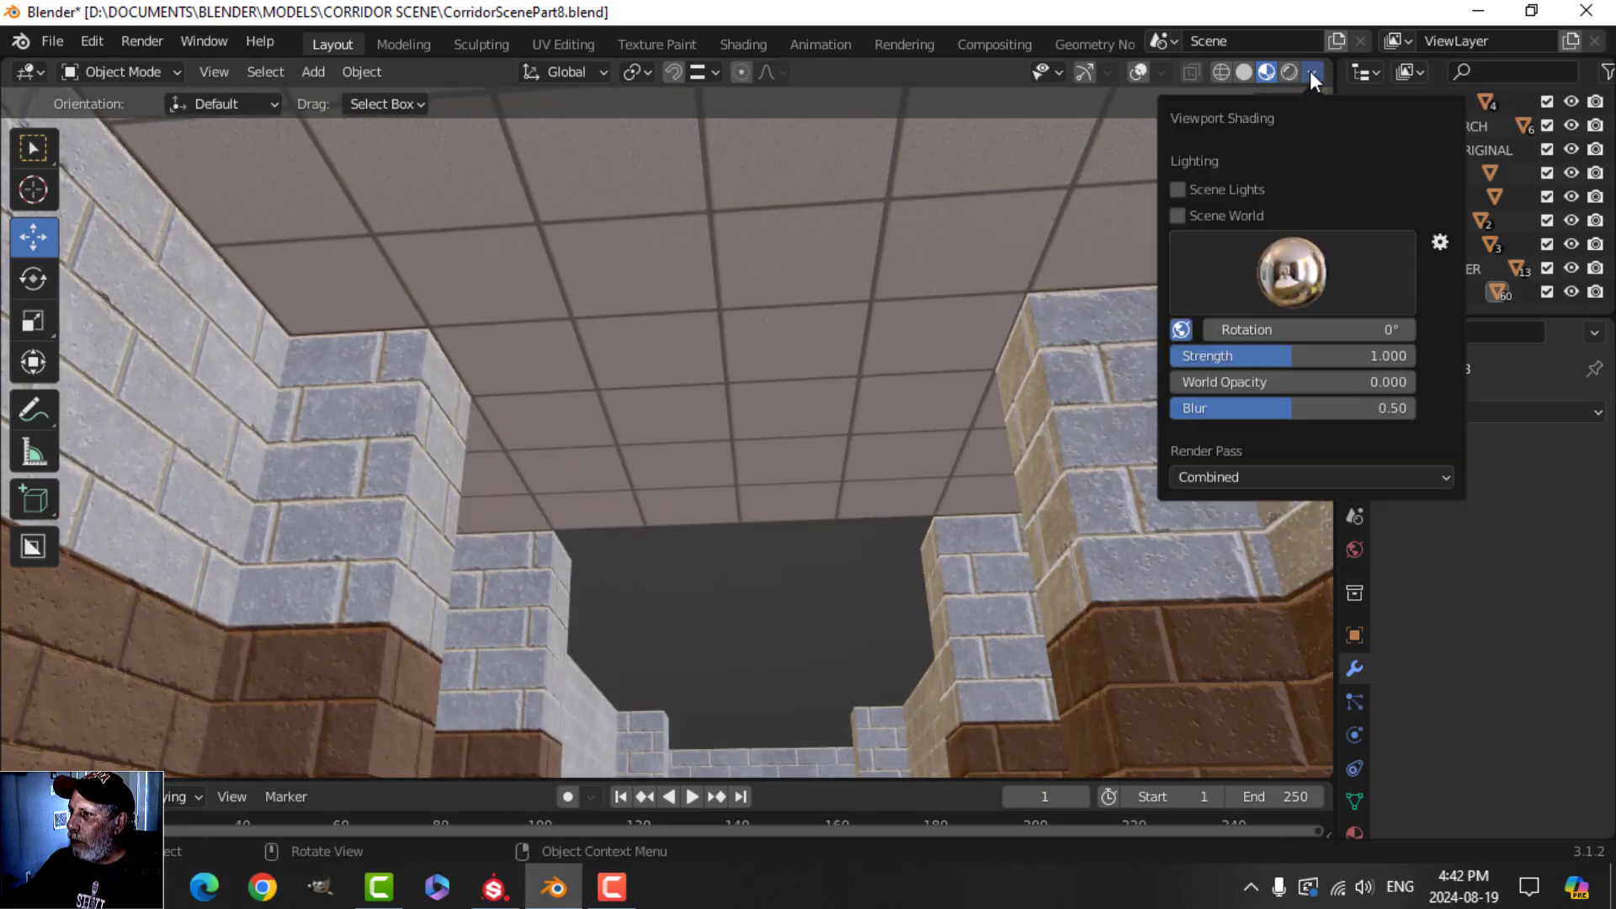
pyautogui.click(1292, 271)
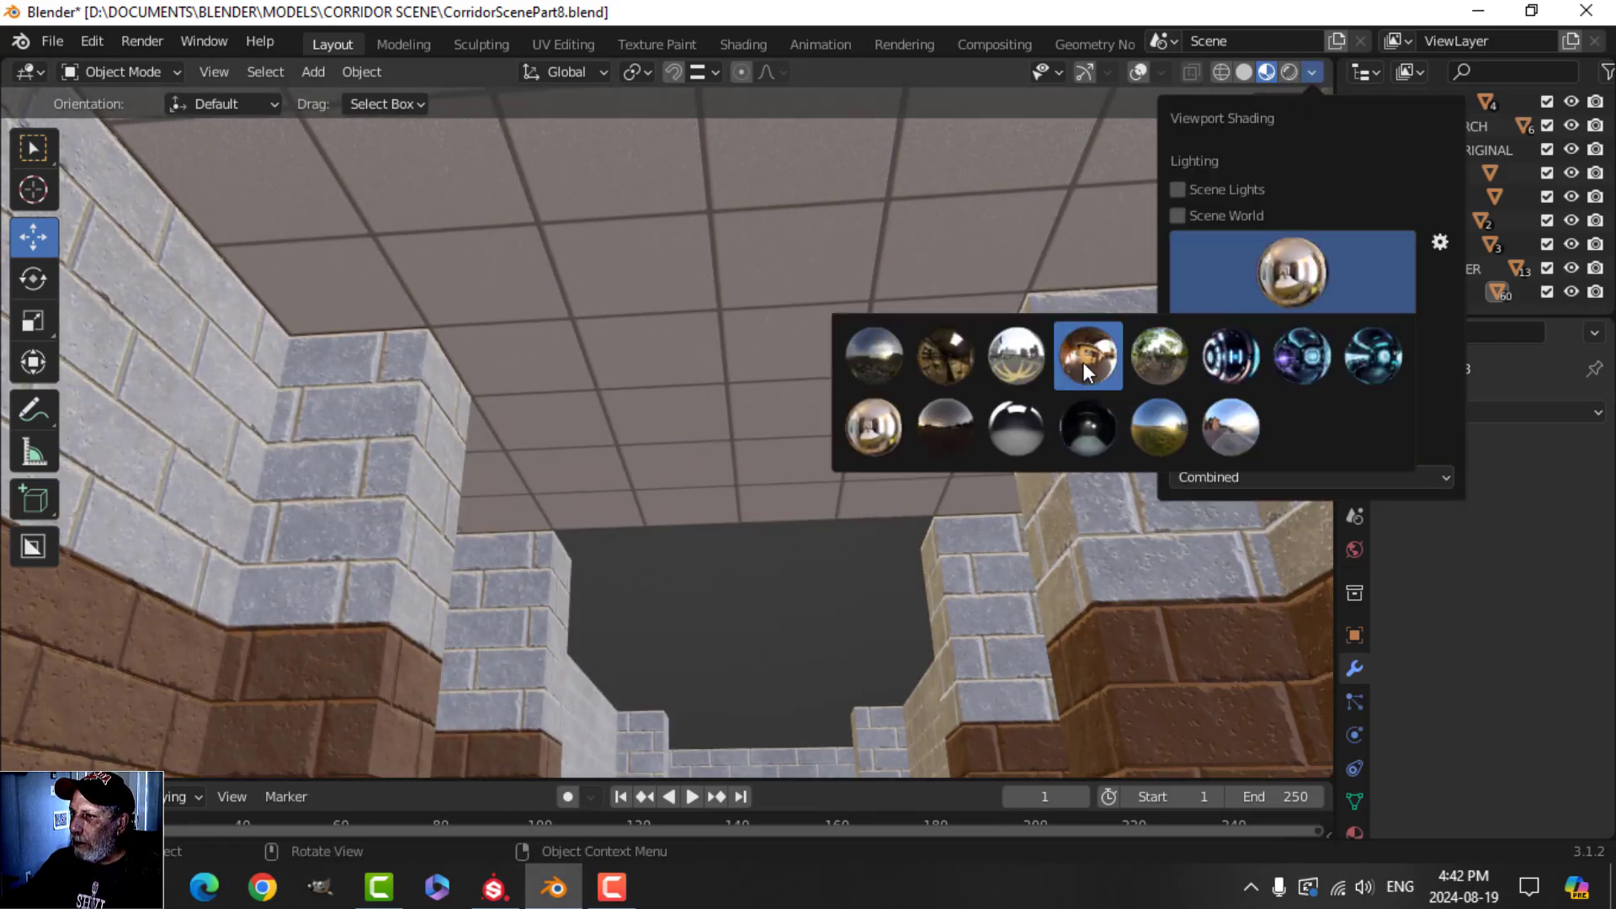
pyautogui.click(1083, 362)
pyautogui.moveTo(692, 356); pyautogui.dragTo(706, 402, button='middle')
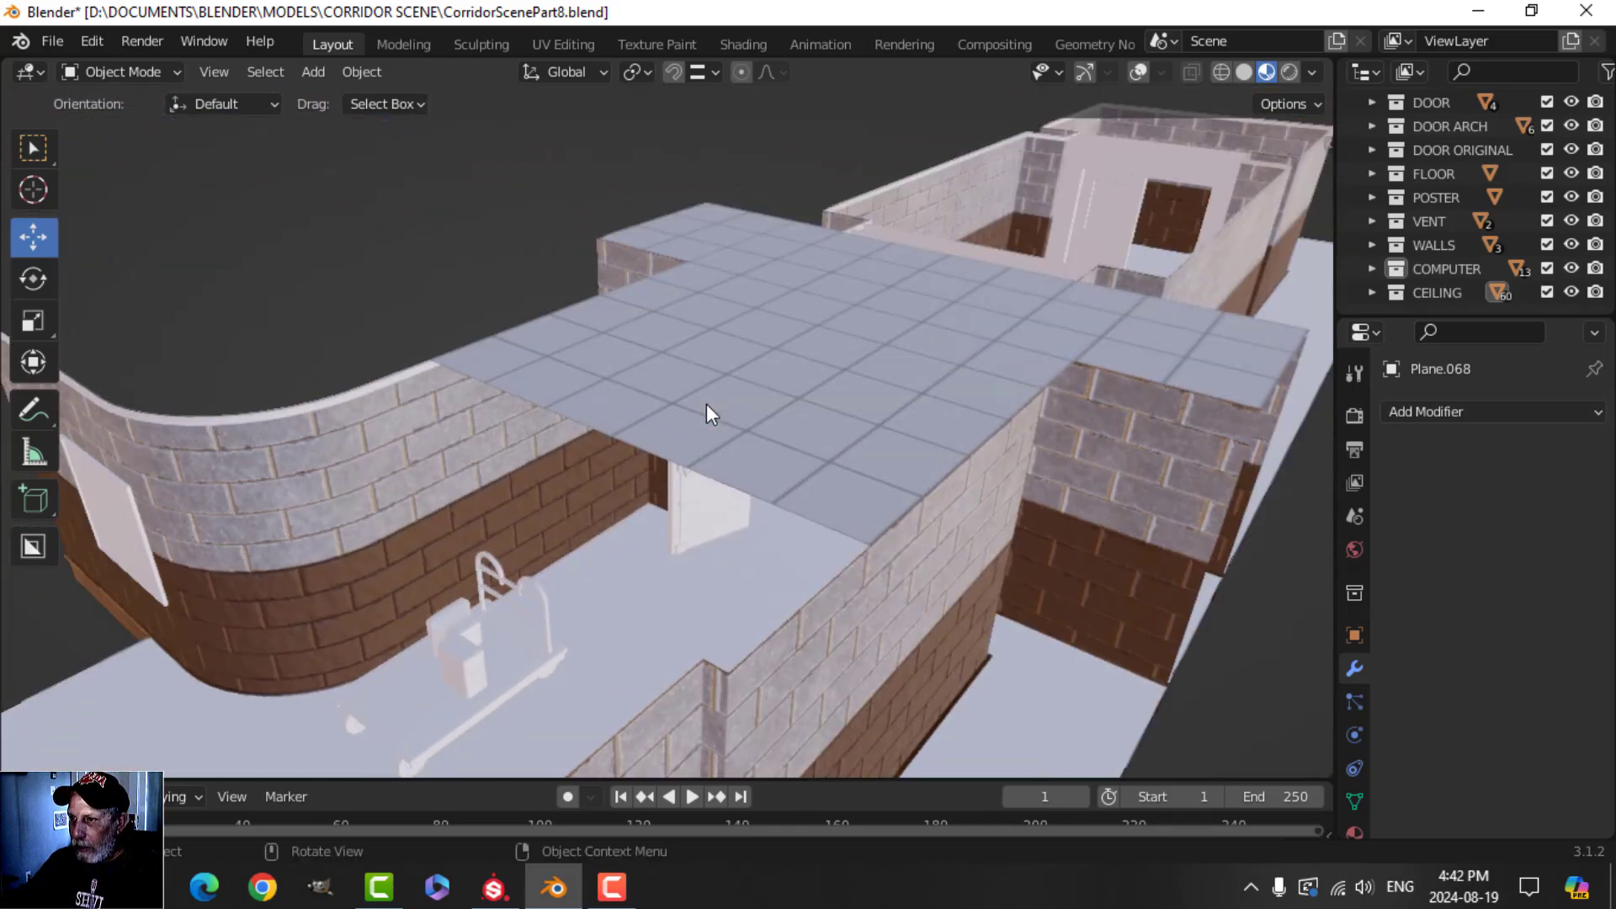
pyautogui.scroll(4, 755, 417)
pyautogui.moveTo(755, 416); pyautogui.dragTo(881, 326, button='middle')
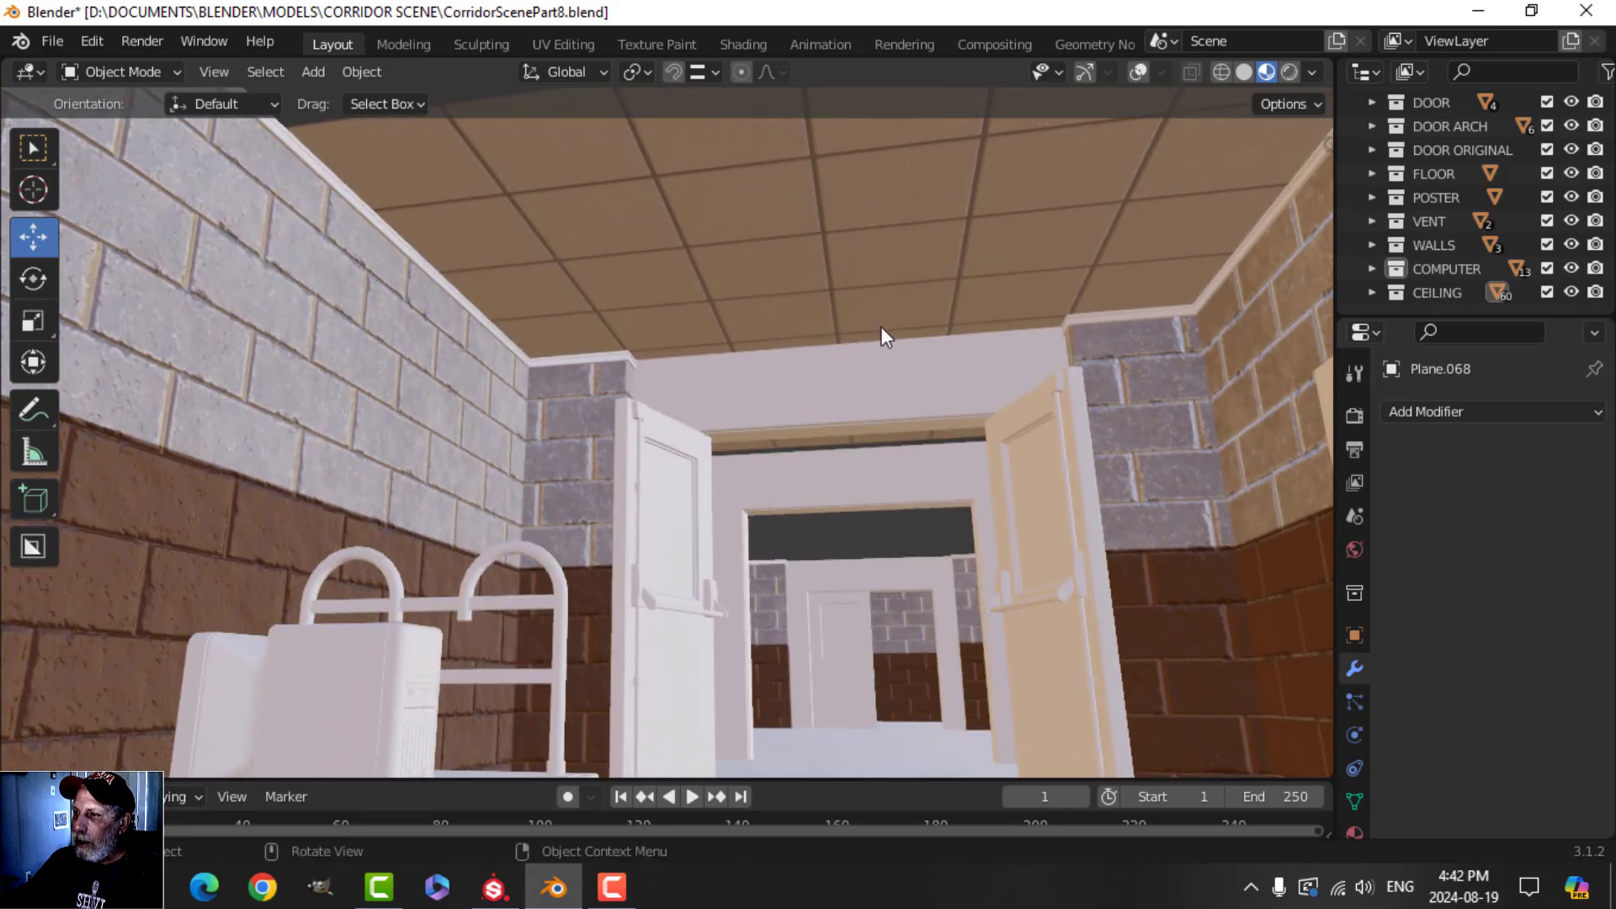
# Step: Light the viewport with the blue-sky meadow HDRI and inspect the ceiling tiles above the double doors
pyautogui.click(1306, 76)
pyautogui.click(1274, 269)
pyautogui.click(1175, 417)
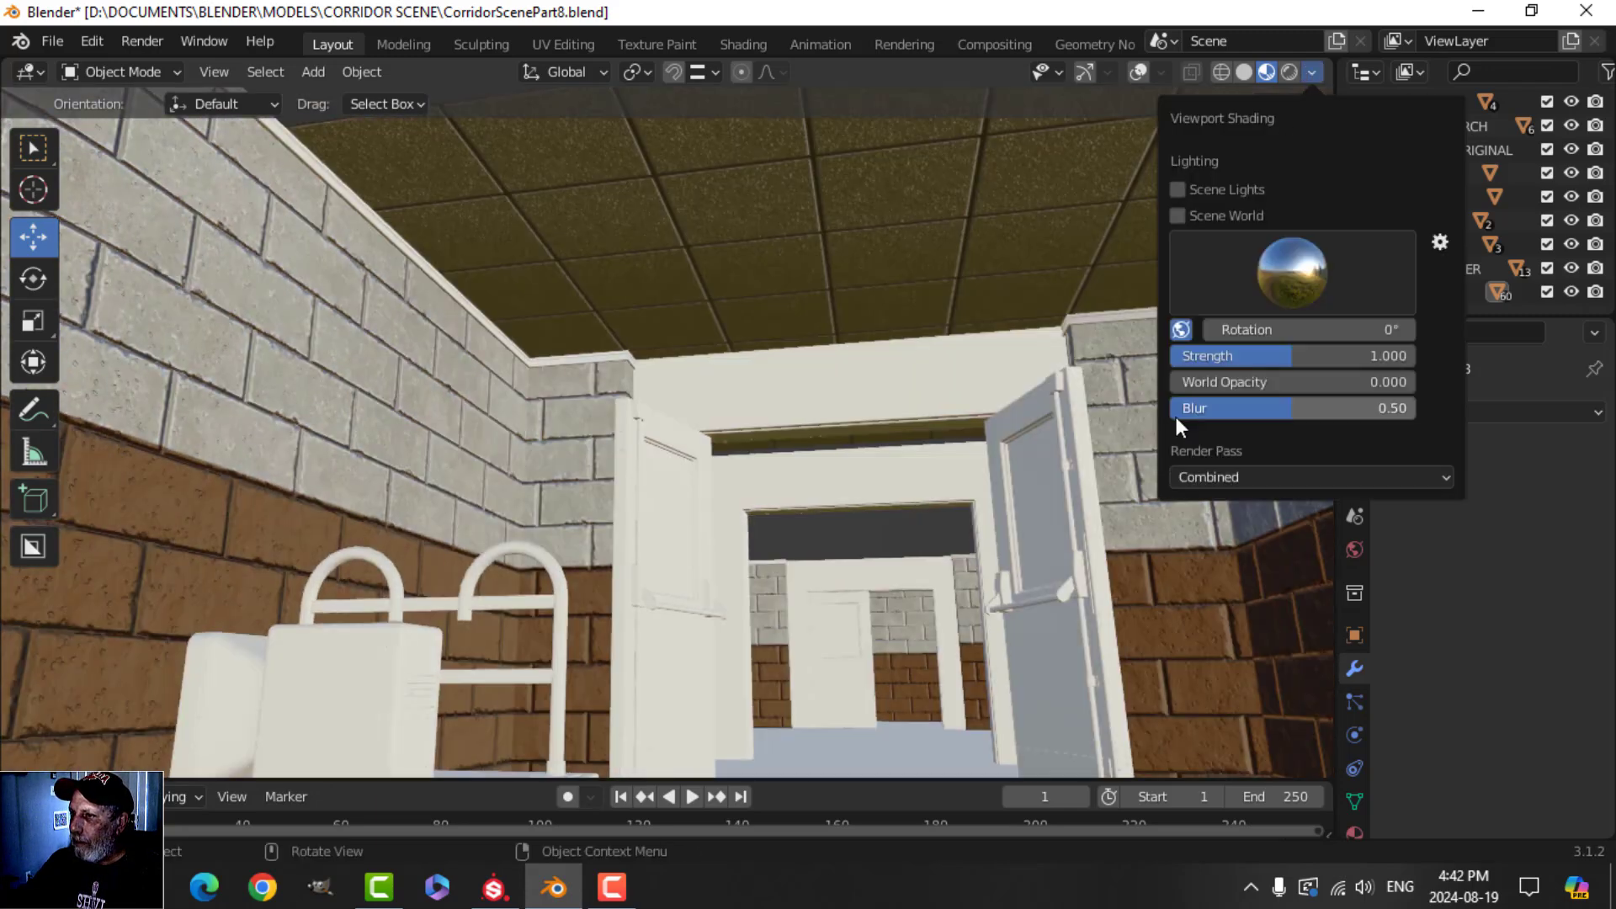
pyautogui.scroll(-3, 899, 356)
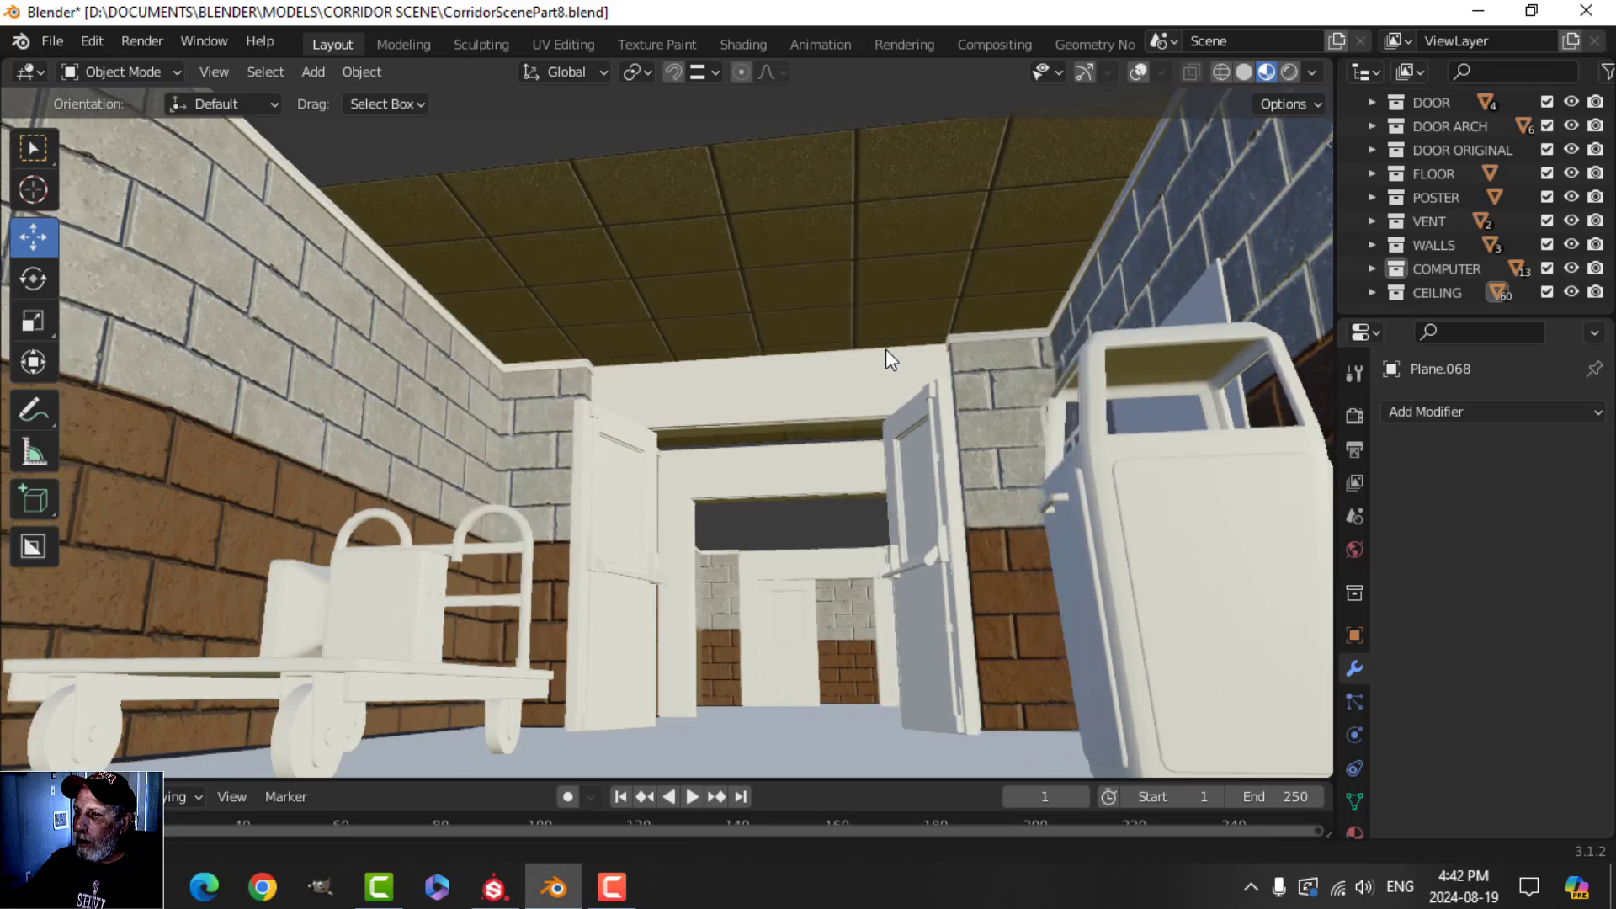
pyautogui.scroll(4, 885, 356)
pyautogui.scroll(2, 866, 404)
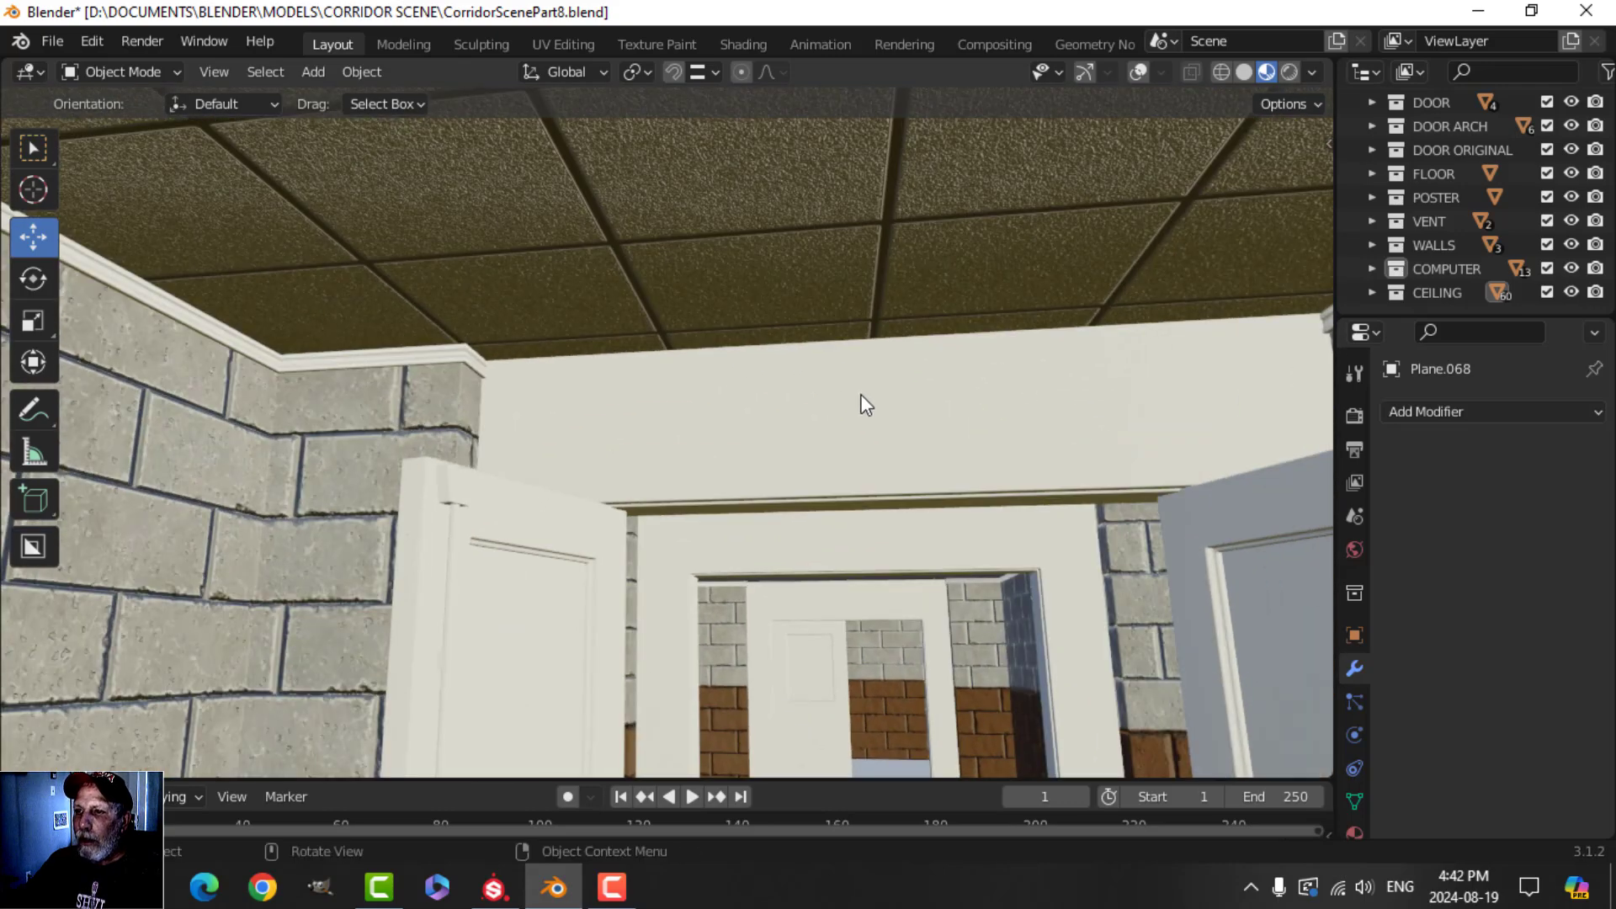
pyautogui.scroll(-3, 852, 386)
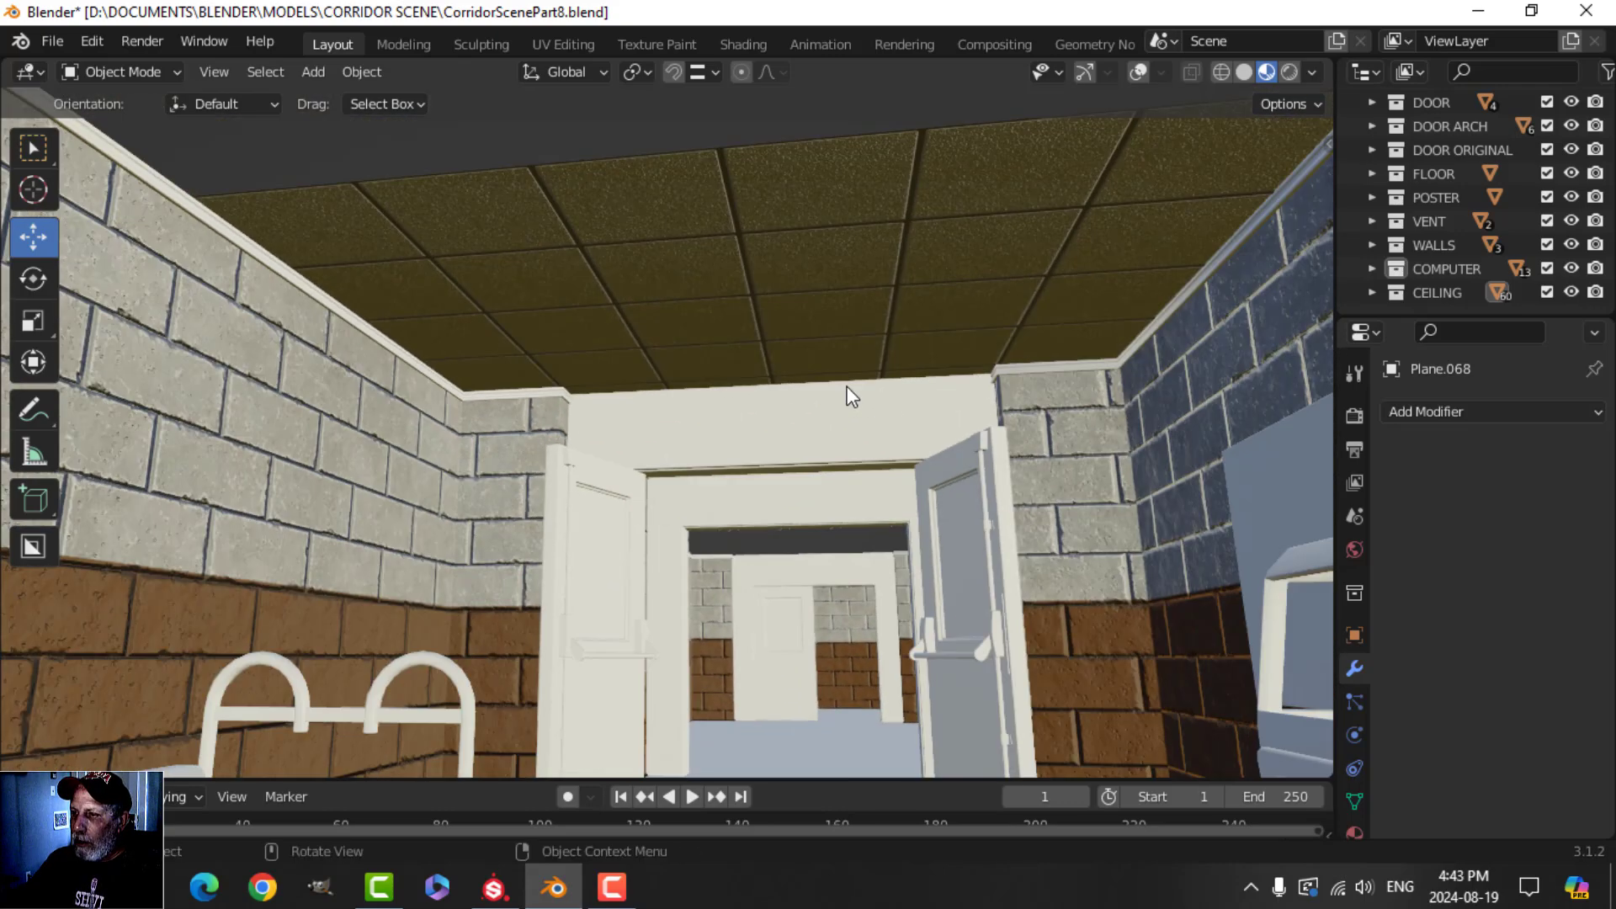
# Step: Examine from above how far the tiled ceiling covers the corridor and its side passages
pyautogui.keyDown('shift'); pyautogui.moveTo(845, 408); pyautogui.dragTo(512, 321, button='middle'); pyautogui.keyUp('shift')
pyautogui.scroll(-2, 899, 361)
pyautogui.scroll(-2, 579, 324)
pyautogui.keyDown('shift'); pyautogui.moveTo(703, 357); pyautogui.dragTo(765, 371, button='middle'); pyautogui.keyUp('shift')
pyautogui.scroll(1, 772, 326)
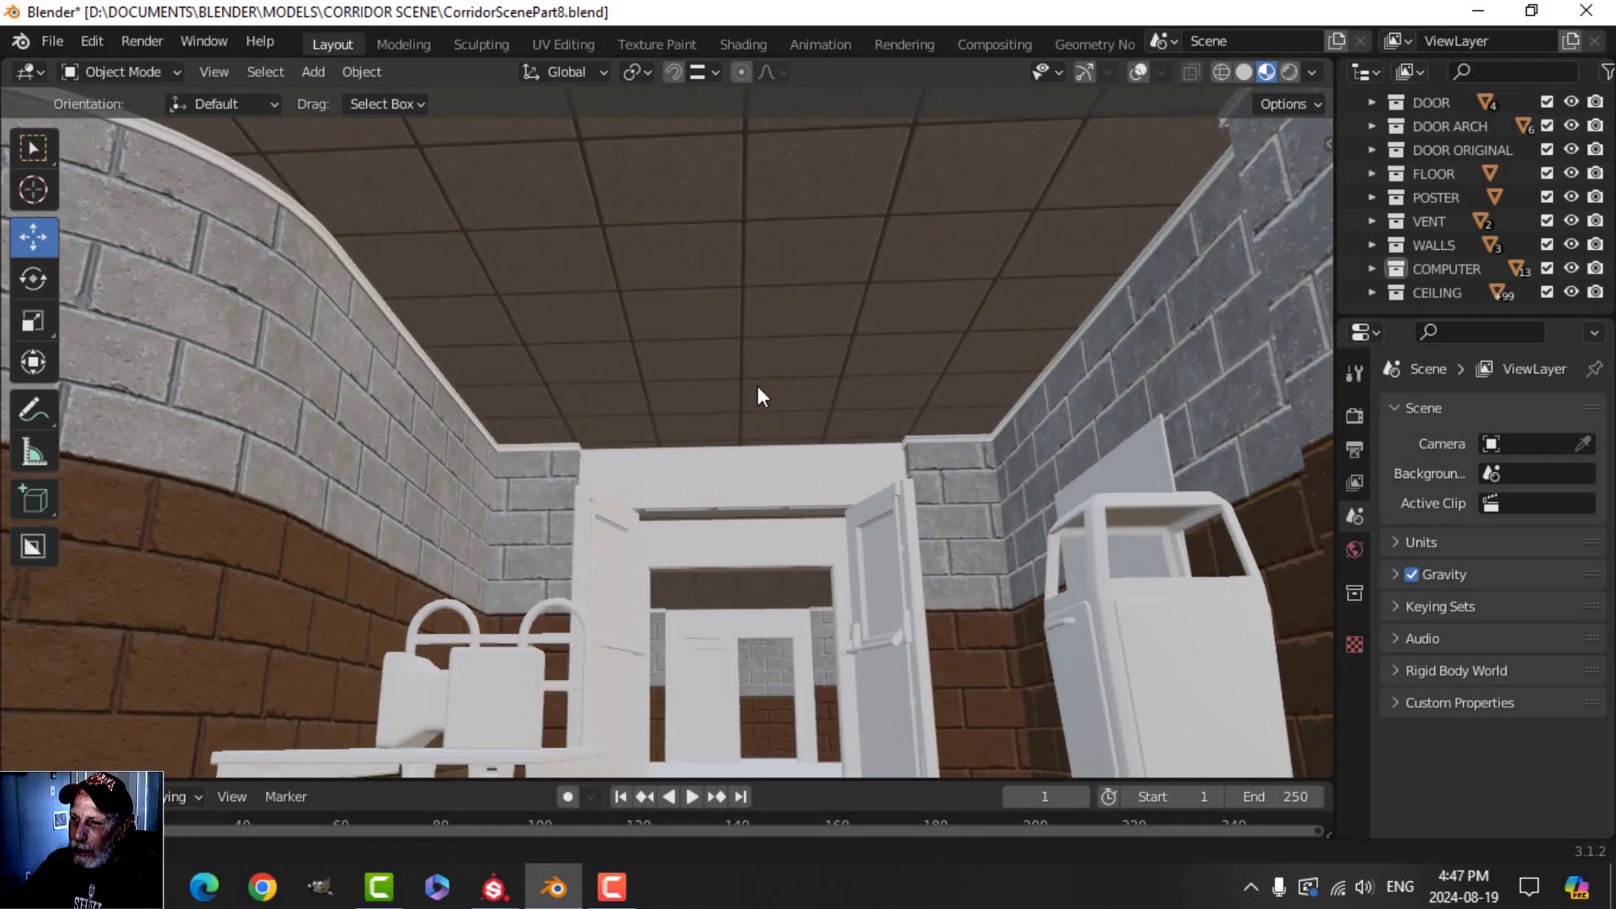
# Step: Examine the extended ceiling from inside the corridor, through the doorways and from above
pyautogui.scroll(-2, 757, 376)
pyautogui.moveTo(755, 367); pyautogui.dragTo(769, 473, button='middle')
pyautogui.scroll(4, 769, 473)
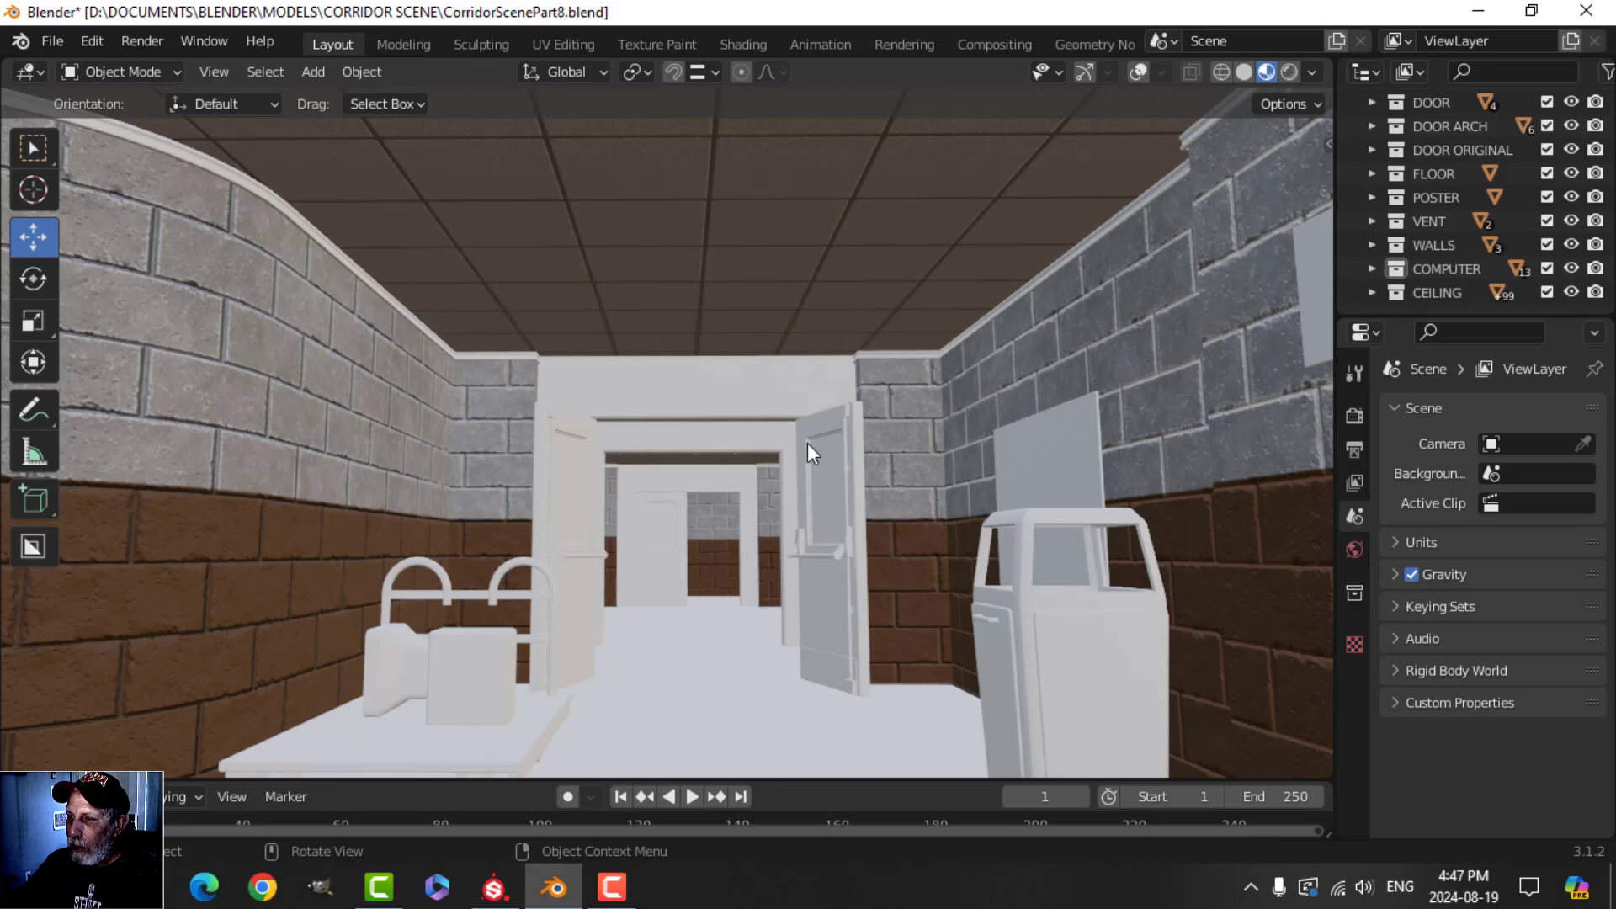
pyautogui.scroll(2, 786, 509)
pyautogui.keyDown('shift'); pyautogui.moveTo(786, 509); pyautogui.dragTo(698, 244, button='middle'); pyautogui.keyUp('shift')
pyautogui.scroll(2, 693, 333)
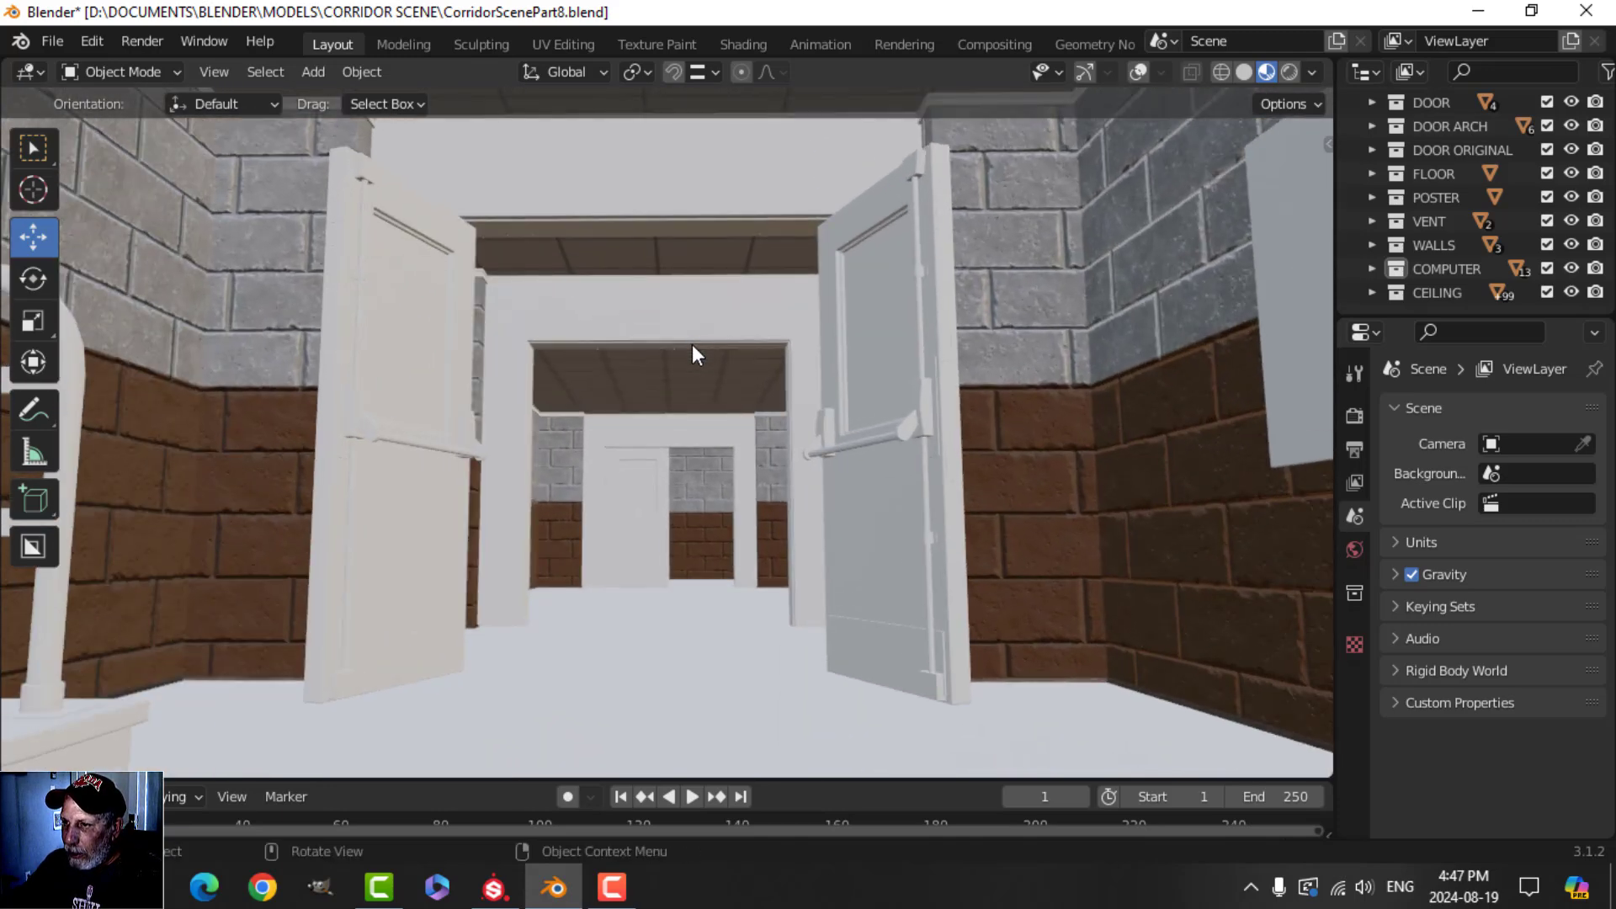
pyautogui.scroll(2, 692, 345)
pyautogui.scroll(-7, 692, 341)
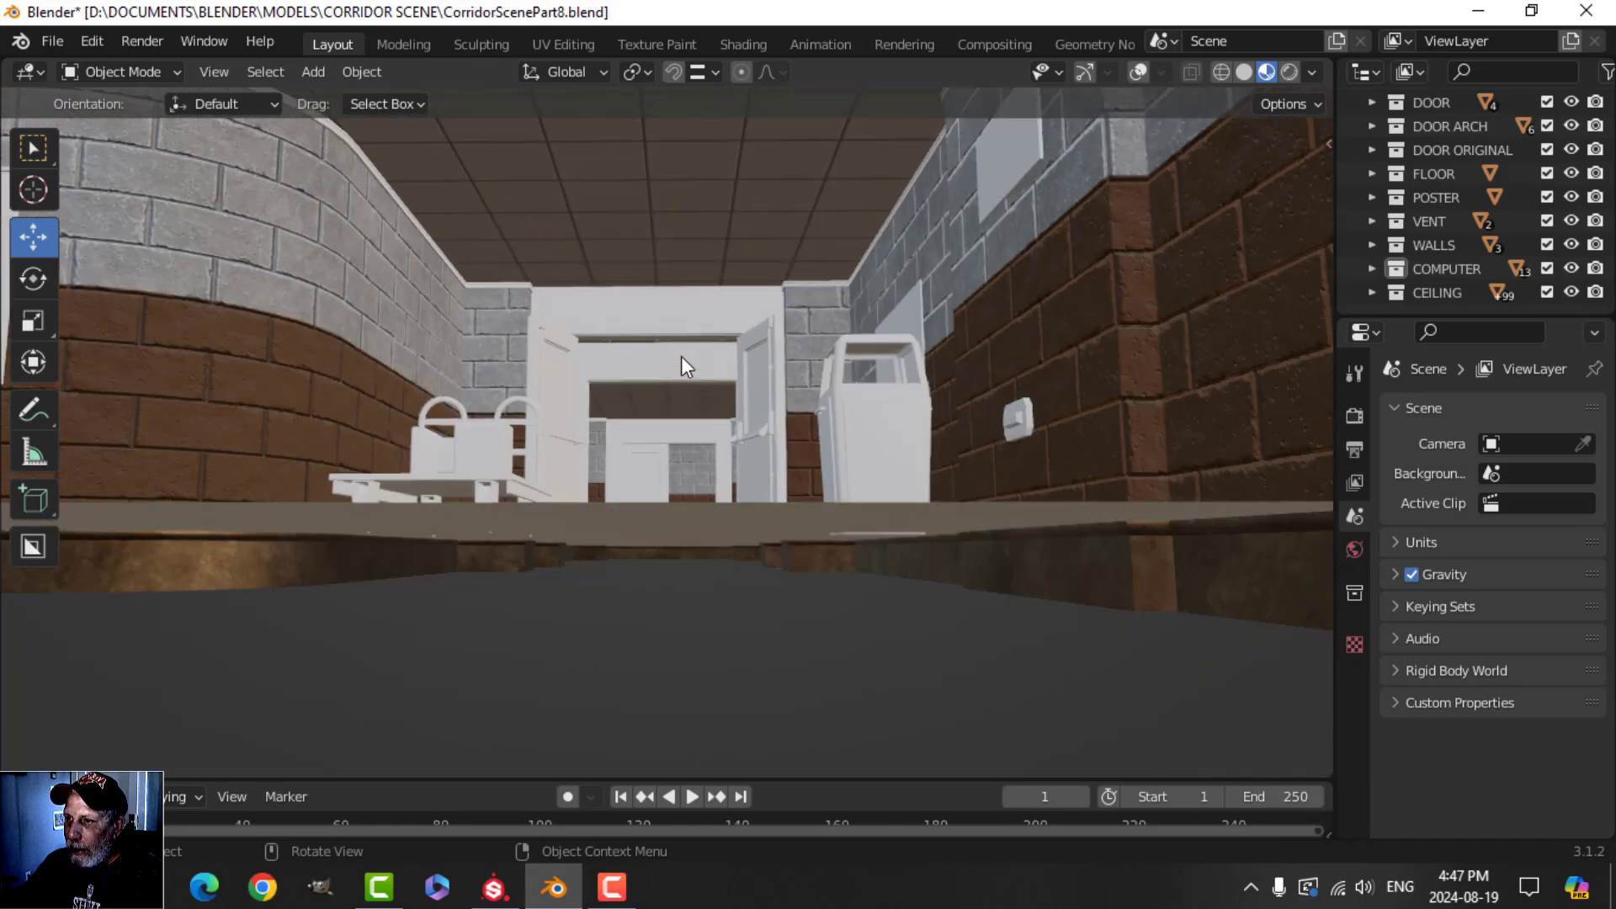
pyautogui.moveTo(680, 356); pyautogui.dragTo(1189, 396, button='middle')
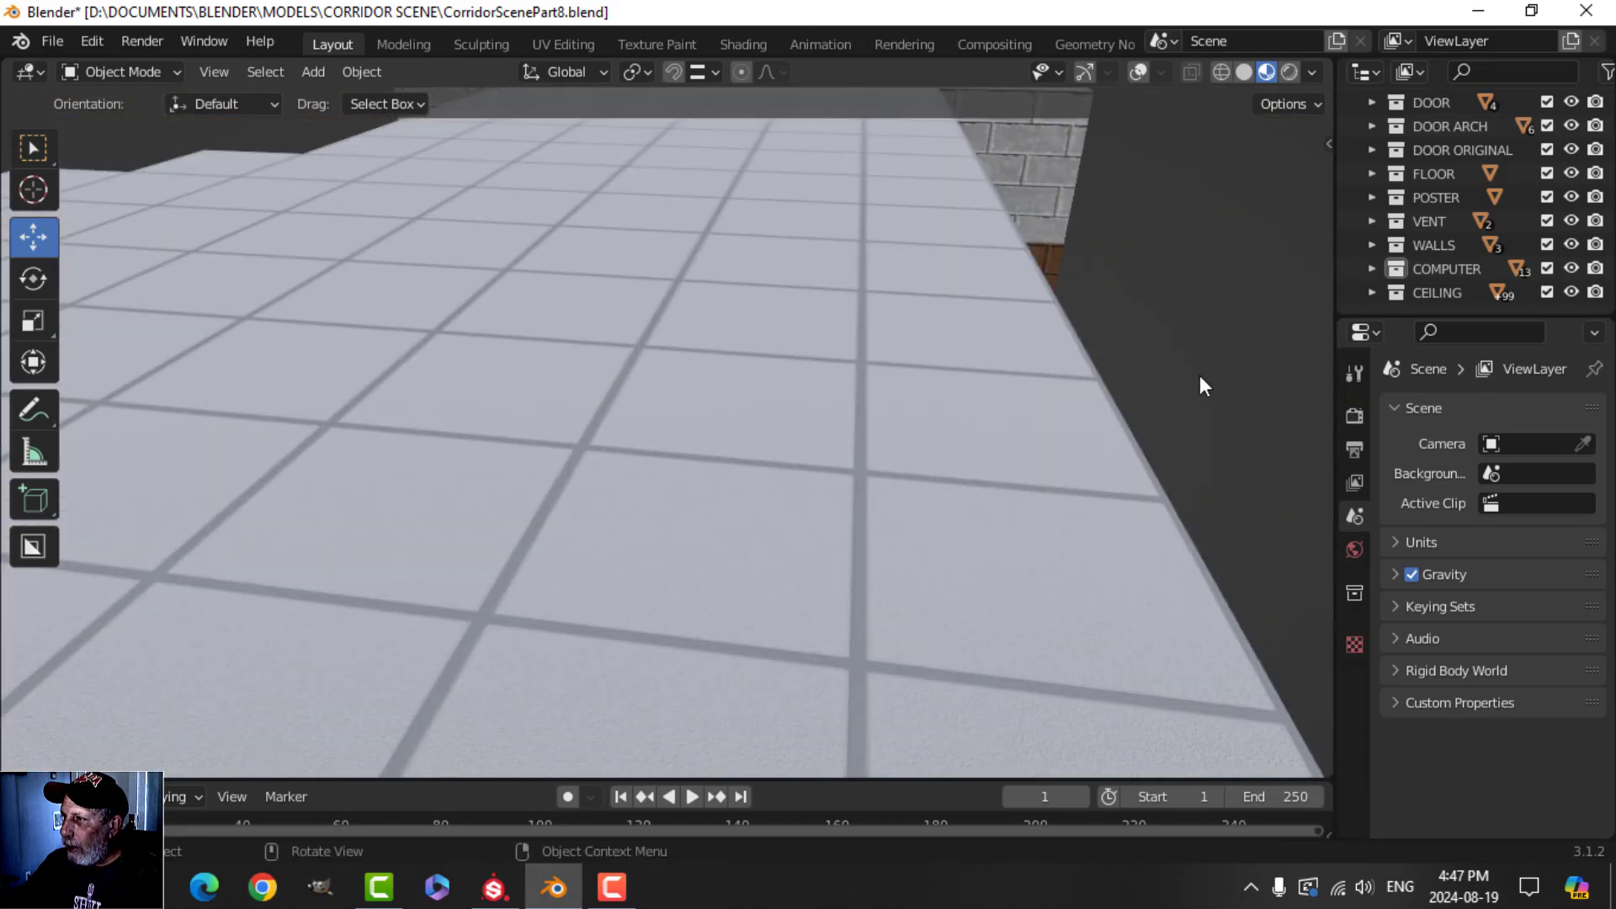
pyautogui.moveTo(692, 533); pyautogui.dragTo(563, 402, button='middle')
pyautogui.scroll(3, 714, 397)
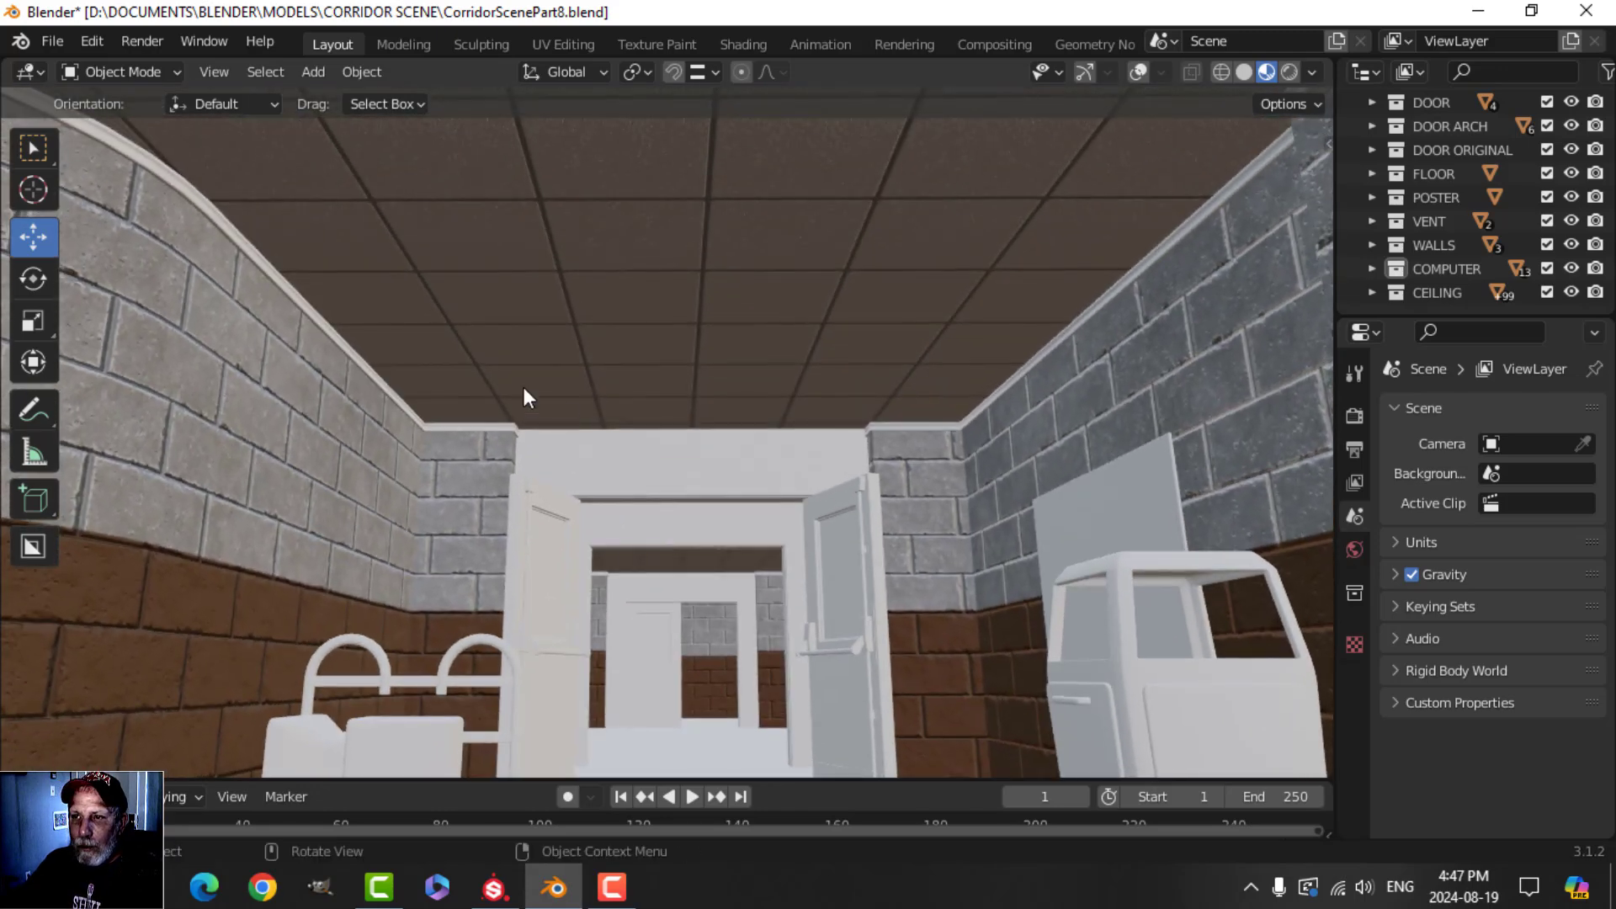
pyautogui.scroll(2, 499, 268)
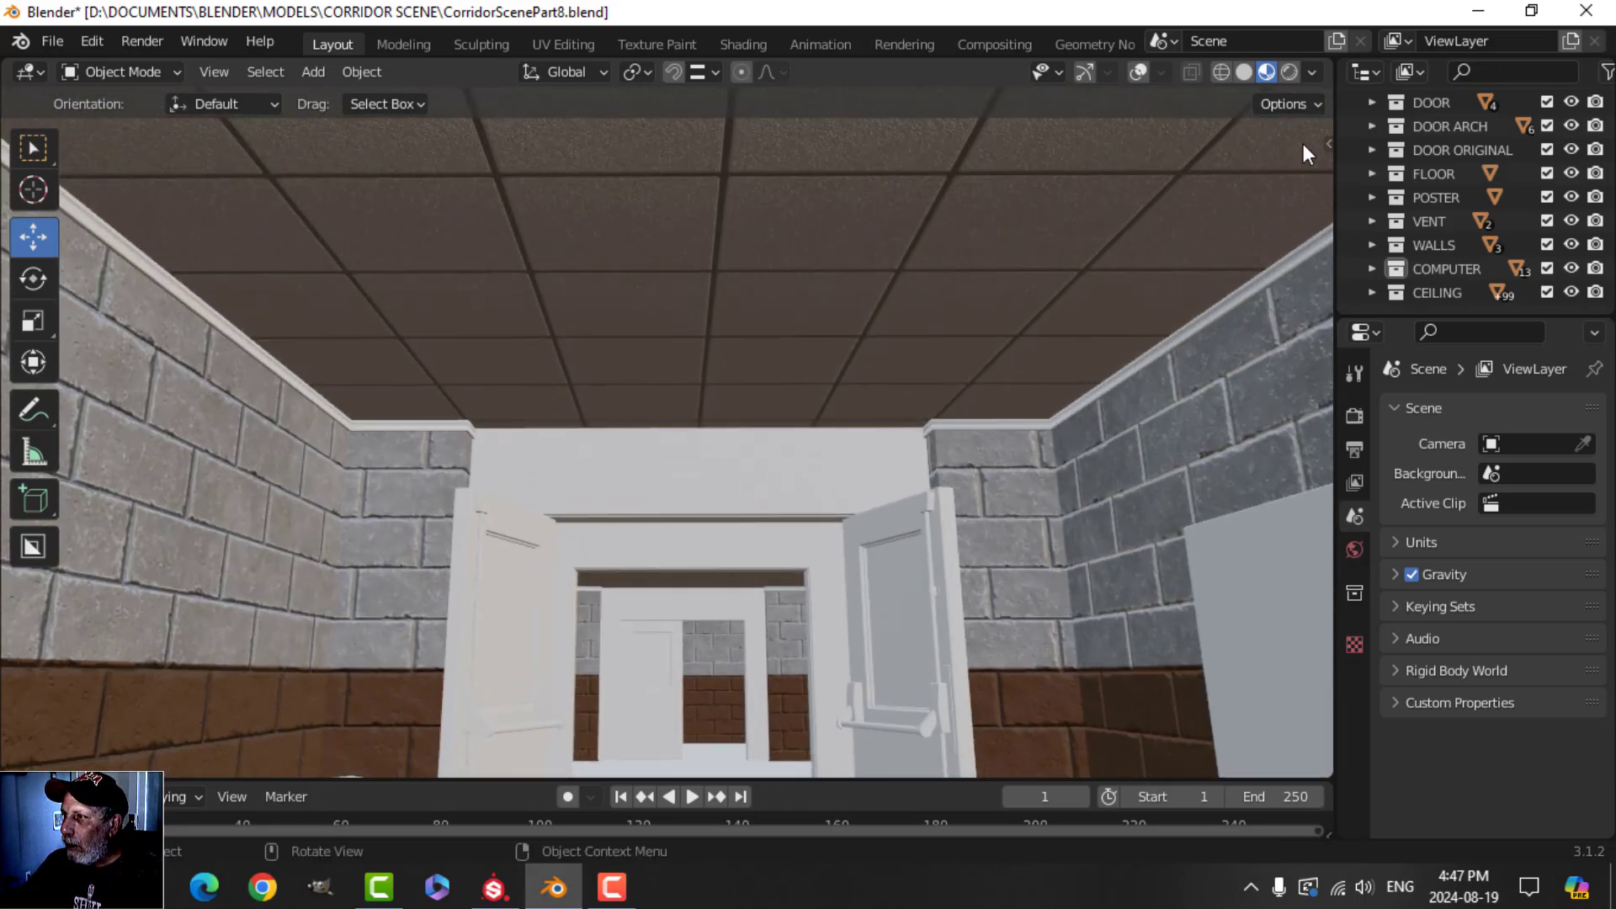
# Step: Switch the viewport lighting to the outdoor street HDRI and view the whole corridor with its ceiling
pyautogui.click(1313, 72)
pyautogui.click(1279, 271)
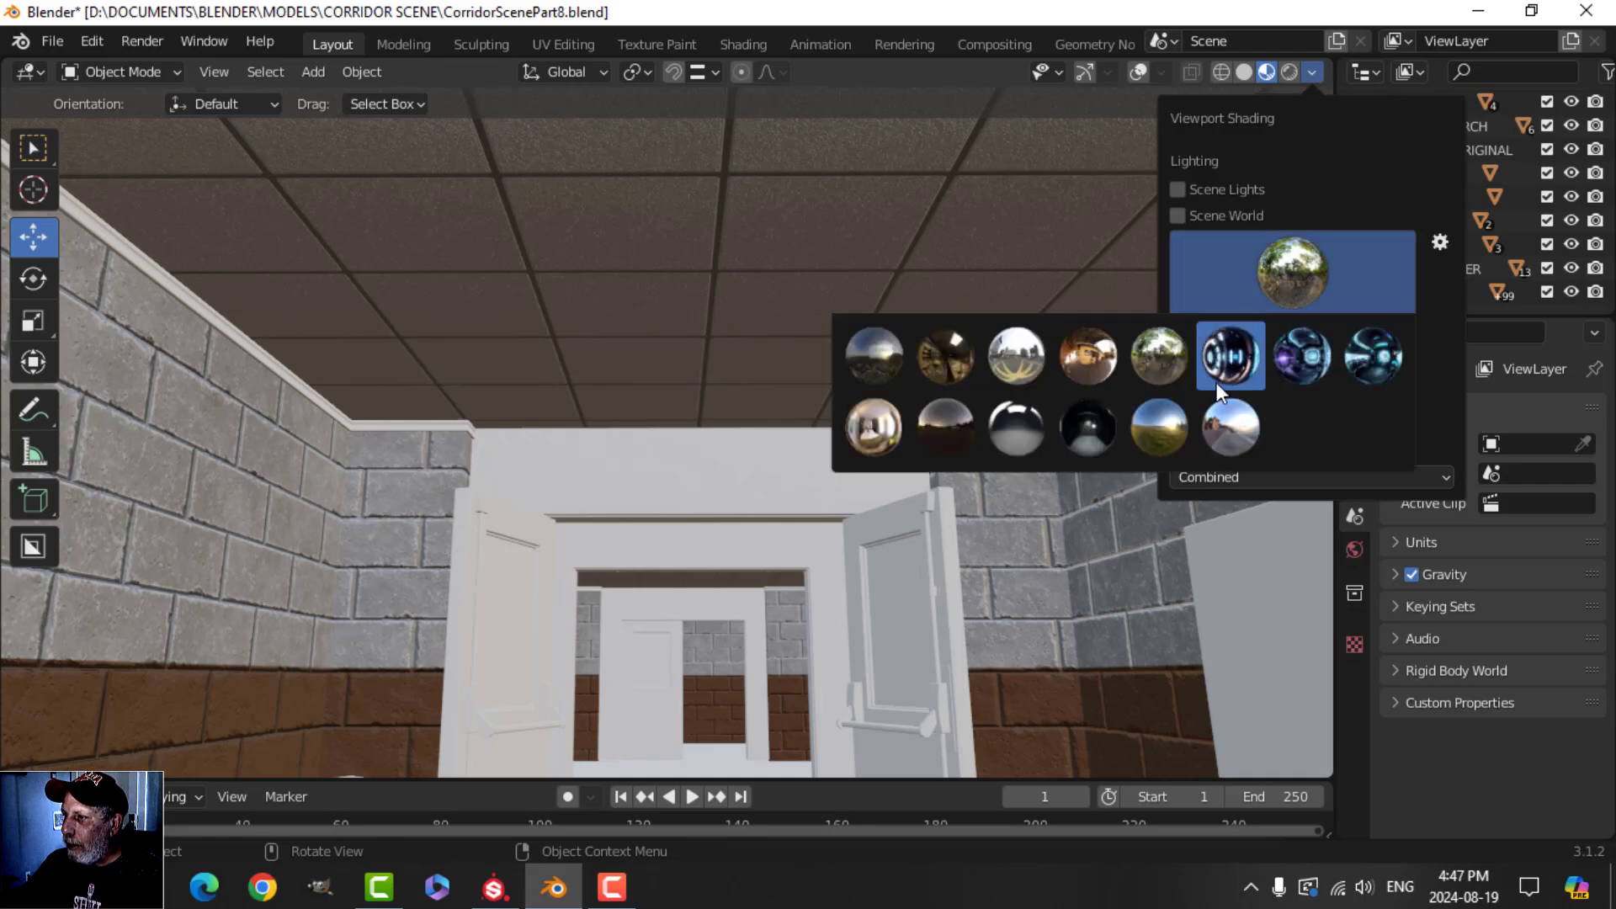
pyautogui.click(1212, 429)
pyautogui.moveTo(1053, 421); pyautogui.dragTo(523, 400, button='middle')
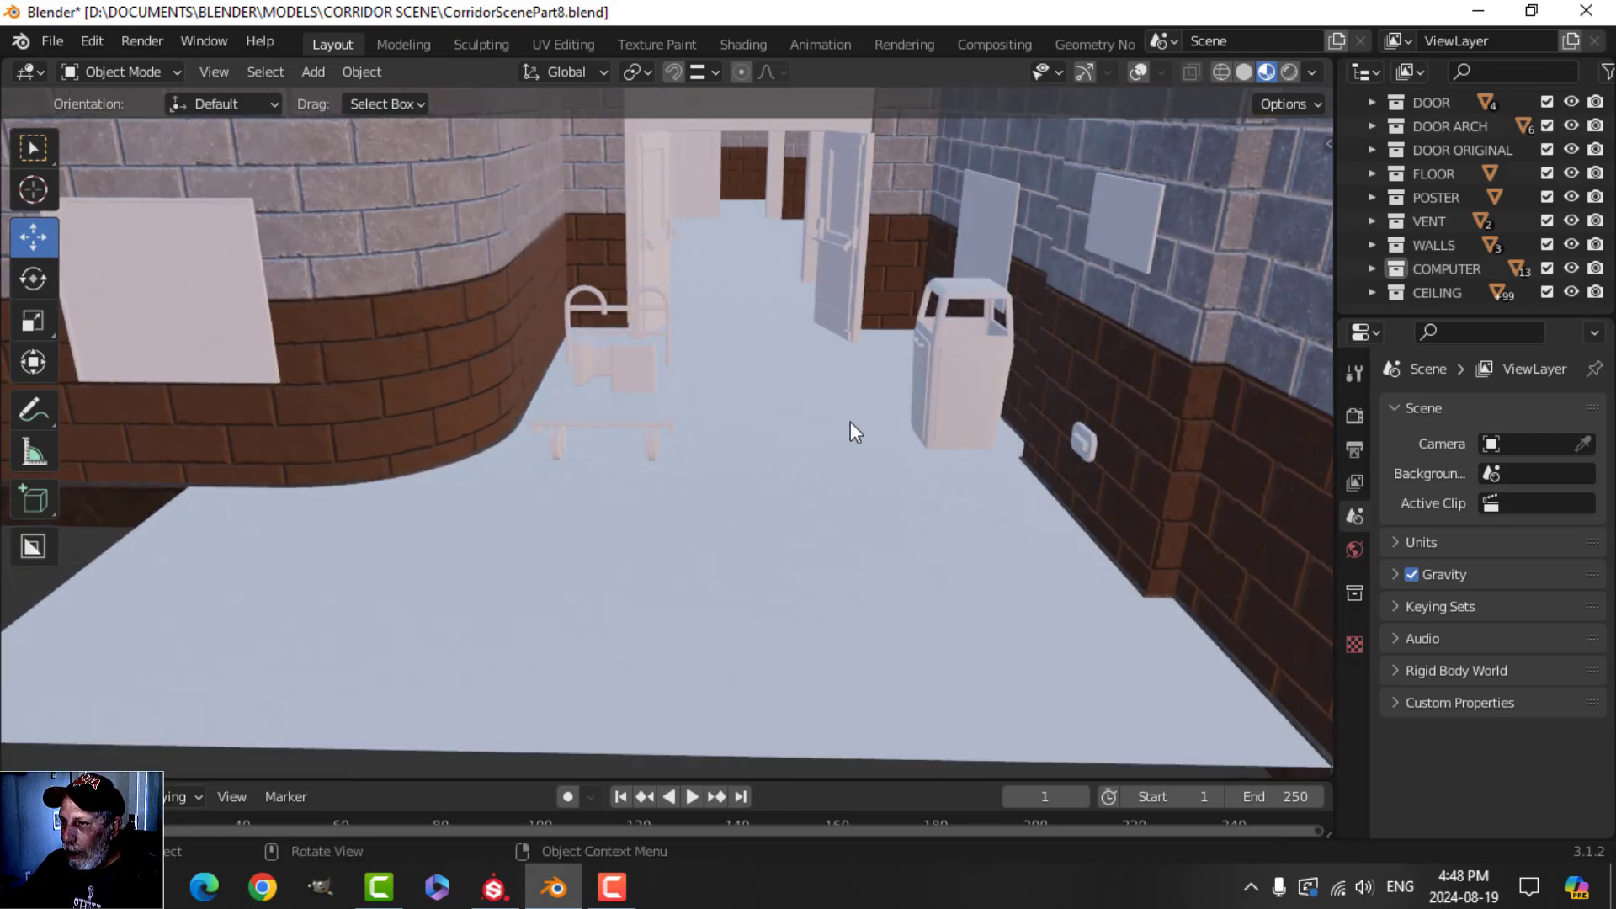
pyautogui.moveTo(943, 429); pyautogui.dragTo(703, 351, button='middle')
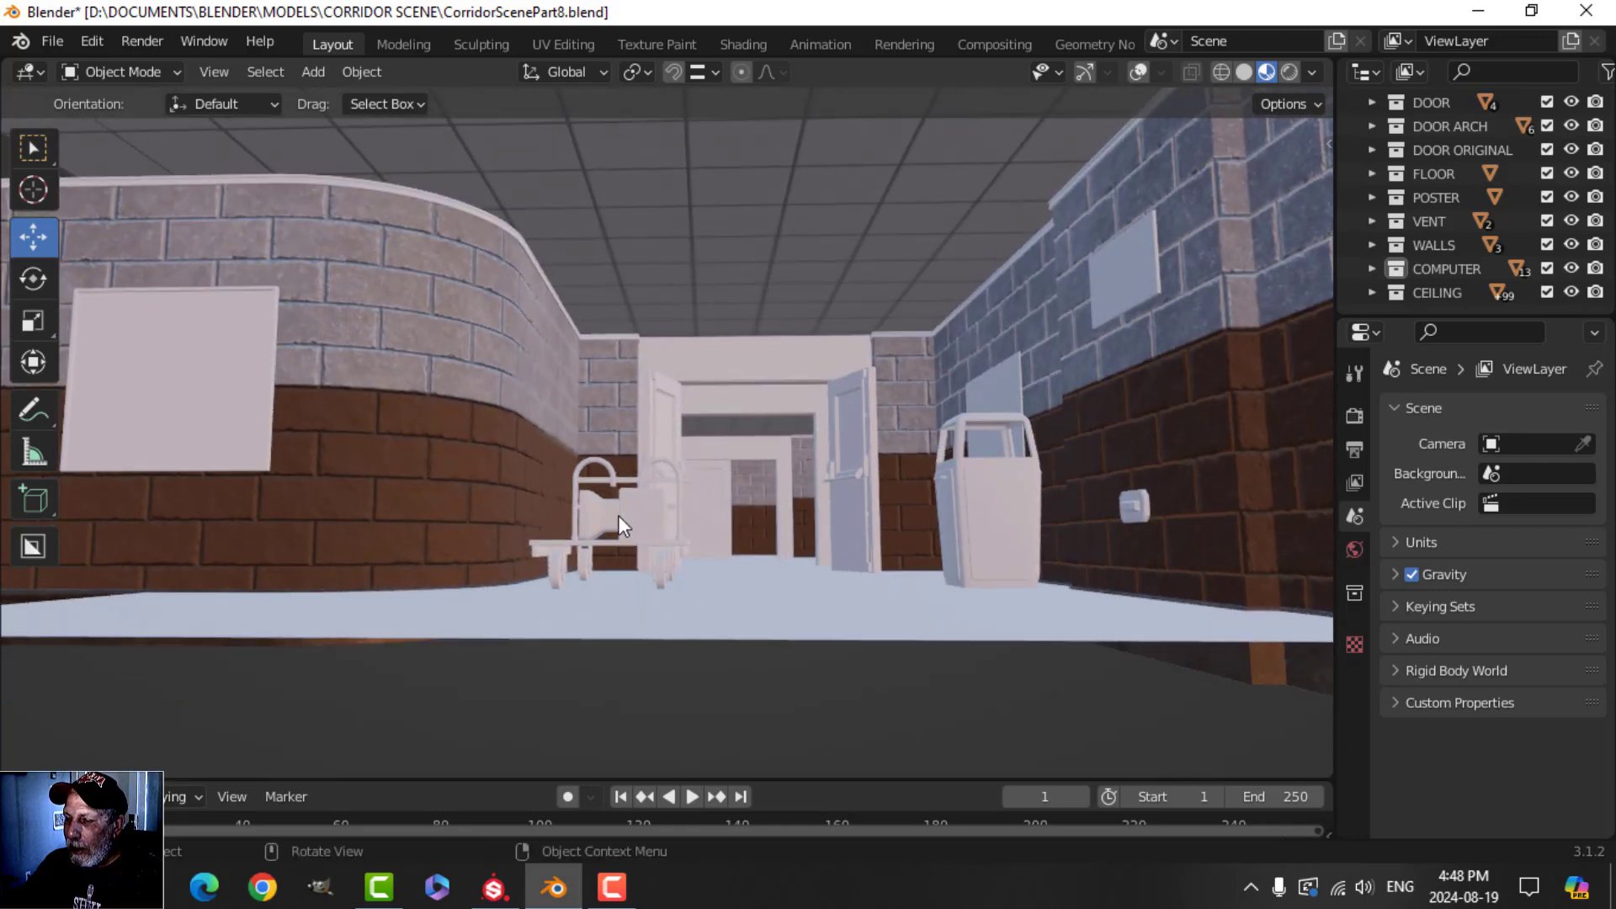